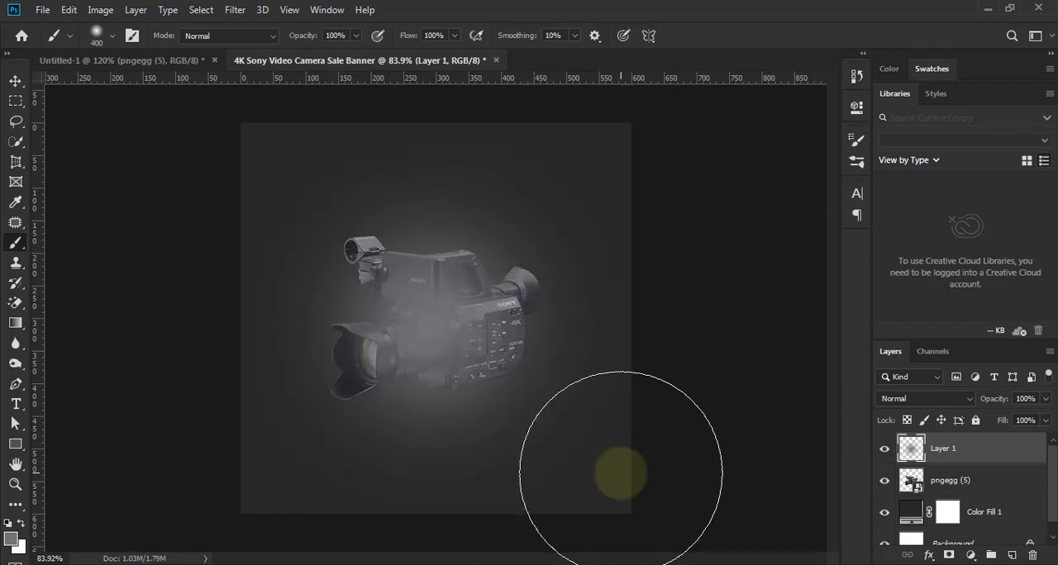
# - Move the glow layer, Layer 1, below the camera layer and enlarge it evenly around the camera beyond the canvas edges
pyautogui.click(16, 81)
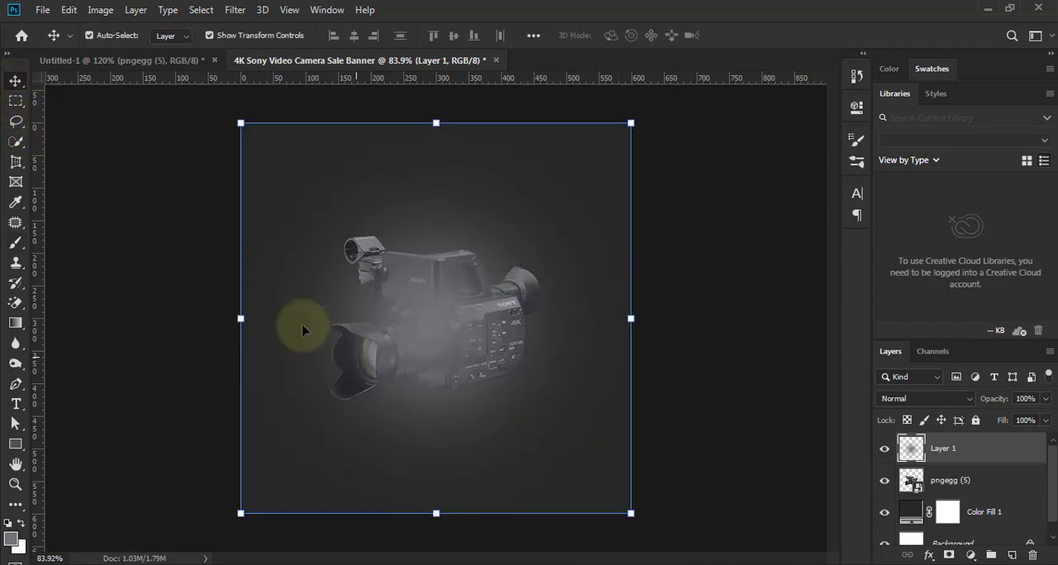
pyautogui.moveTo(1005, 456); pyautogui.dragTo(1001, 489)
pyautogui.scroll(-2, 633, 484)
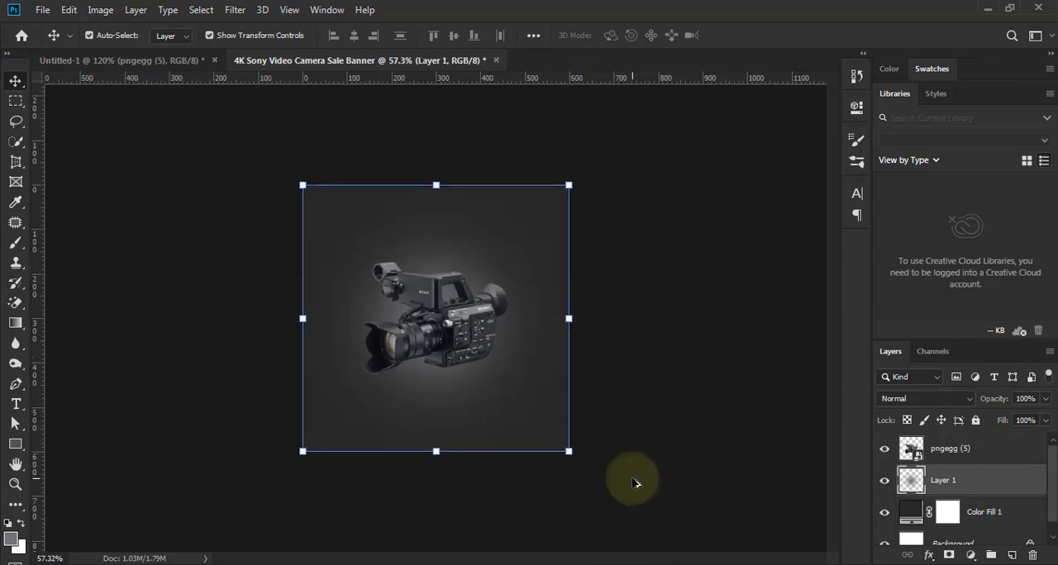
pyautogui.moveTo(568, 451); pyautogui.dragTo(616, 499)
pyautogui.press('Return')
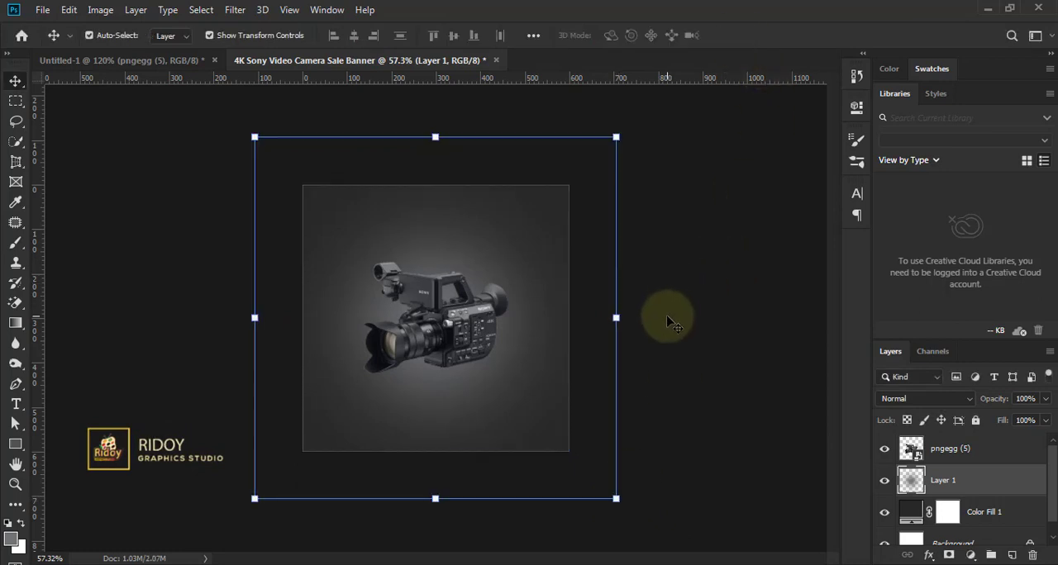
pyautogui.scroll(1, 670, 321)
pyautogui.scroll(1, 689, 344)
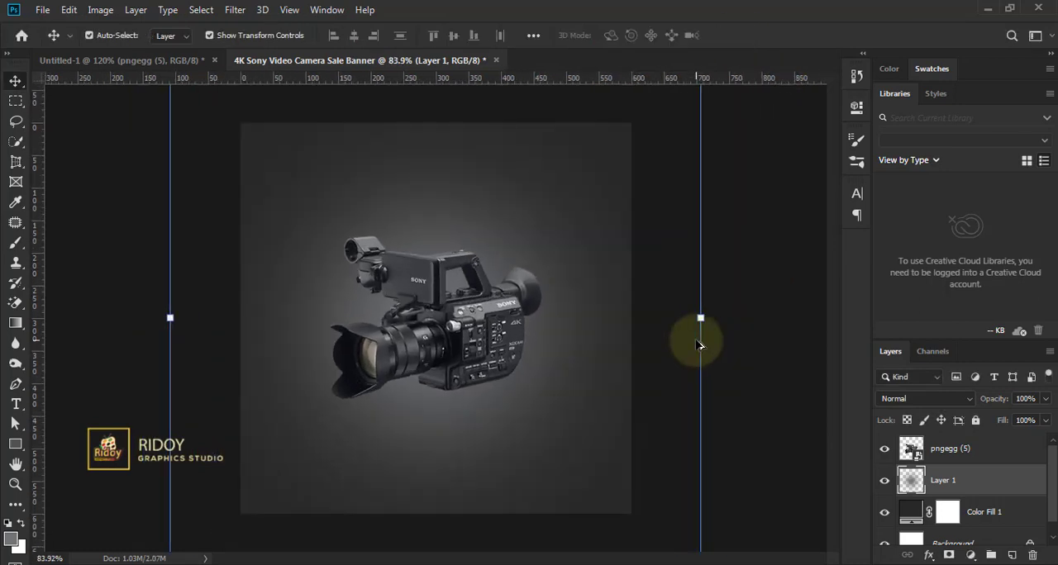
pyautogui.scroll(-1, 698, 343)
pyautogui.scroll(2, 698, 343)
pyautogui.scroll(-2, 649, 371)
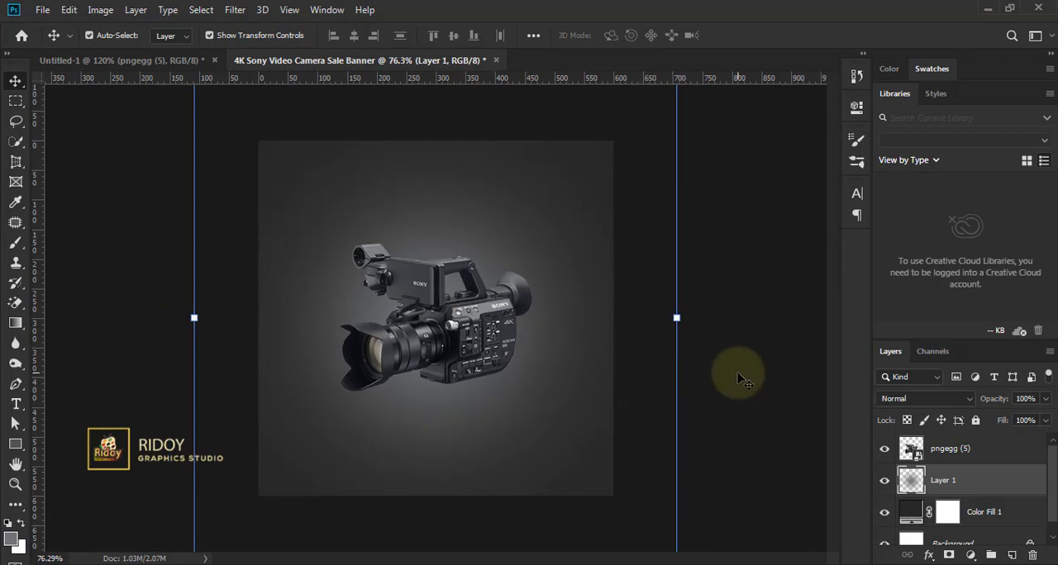
pyautogui.click(727, 372)
# - Create a new empty layer directly above Layer 1, beneath the camera
pyautogui.scroll(2, 479, 337)
pyautogui.click(472, 344)
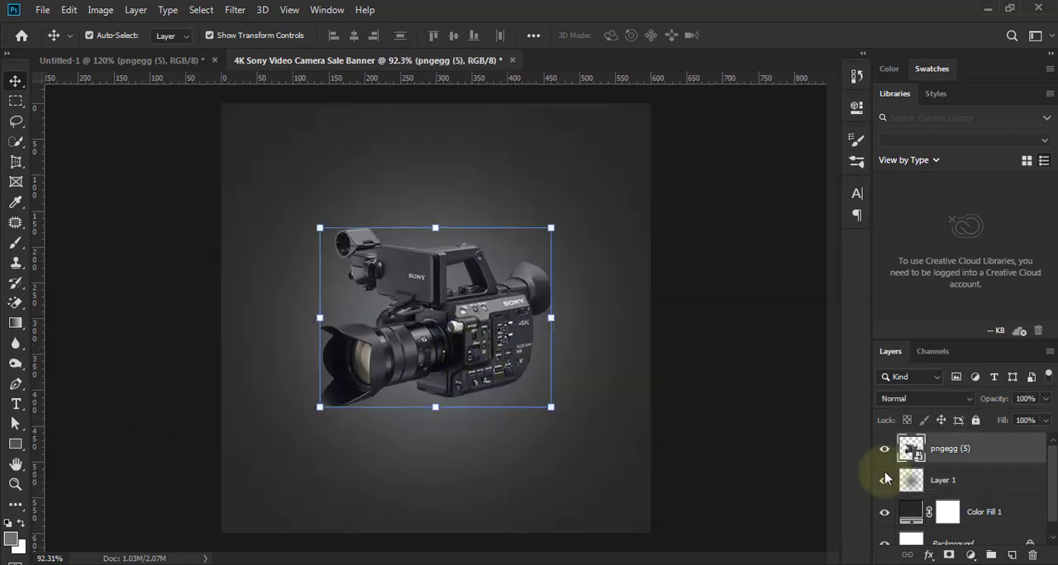
pyautogui.click(975, 490)
pyautogui.click(1011, 554)
pyautogui.hotkey('ctrl', ';')
# - Choose the Brush tool and set its foreground color to black (000000)
pyautogui.click(15, 242)
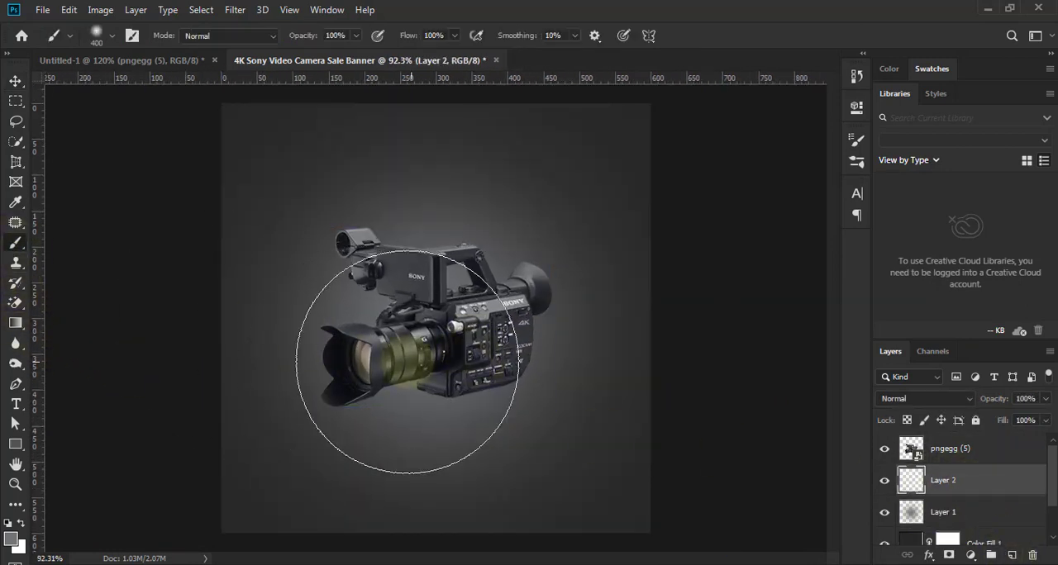
pyautogui.click(10, 538)
pyautogui.moveTo(743, 366); pyautogui.dragTo(760, 406)
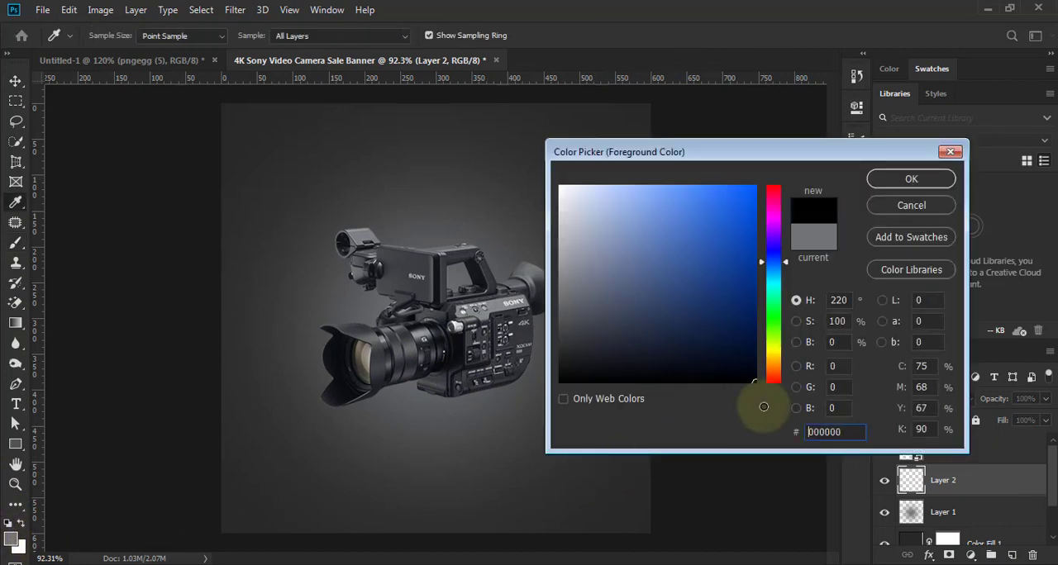
pyautogui.click(911, 180)
# - Paint a soft black spot behind the camera's lower body on Layer 2, using a 300 px brush
pyautogui.click(336, 36)
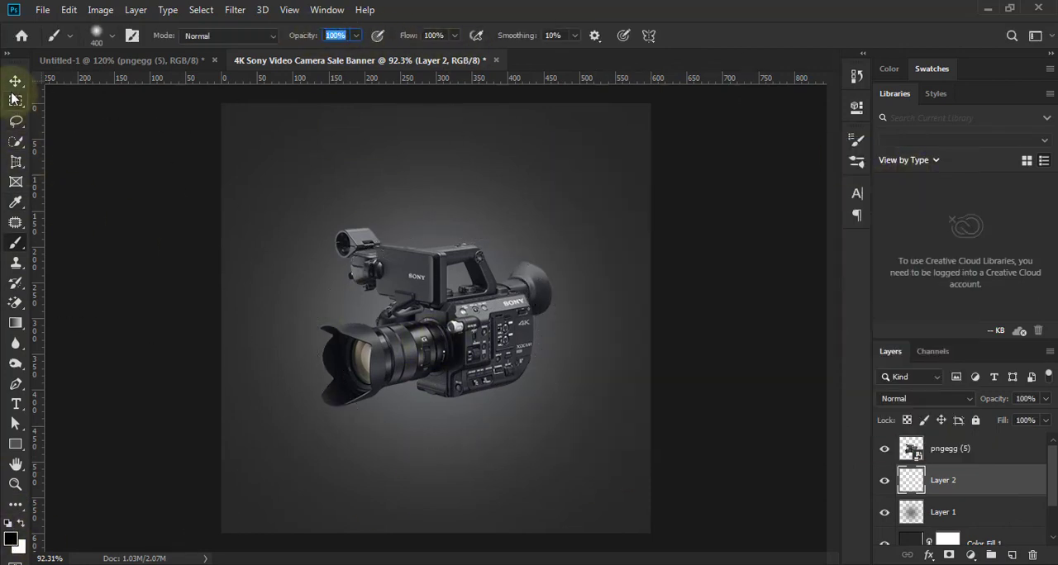
pyautogui.click(442, 358)
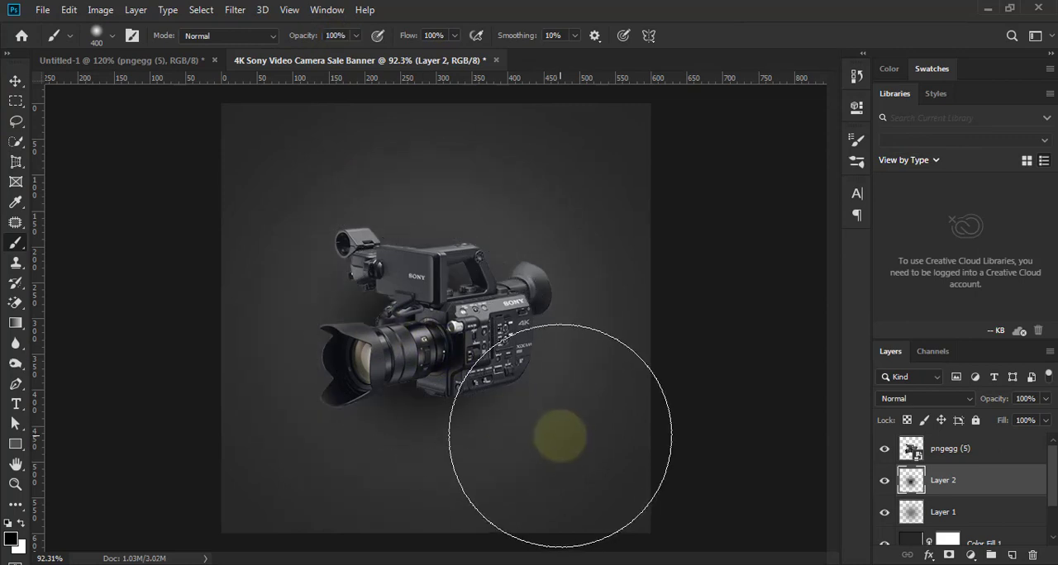
pyautogui.hotkey('ctrl', 'z')
pyautogui.press('[')
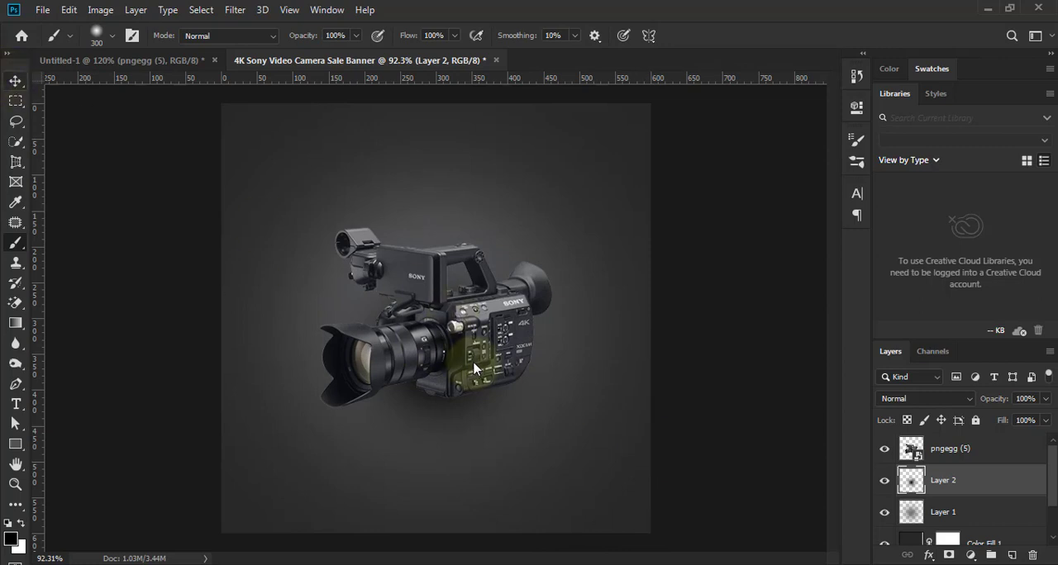
# - Flatten the black spot to about 10% of its height and place it beneath the camera as a floor shadow
pyautogui.press('v')
pyautogui.scroll(-2, 472, 366)
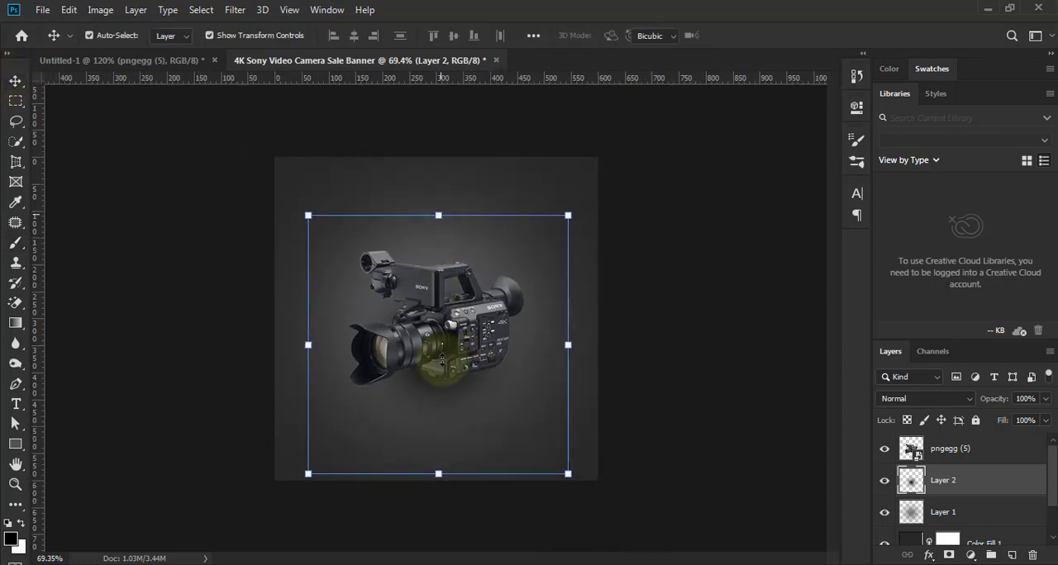
pyautogui.moveTo(438, 215); pyautogui.dragTo(465, 388)
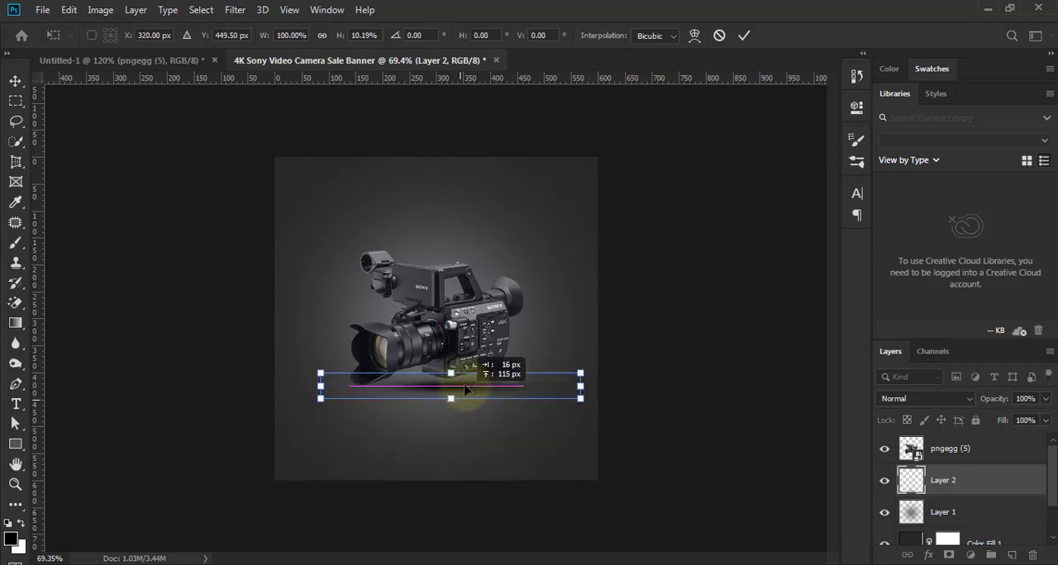
pyautogui.click(743, 34)
# - Narrow the shadow to 96.67% width, rotate it -0.19° and position it under the camera's base at X 323.13 px, Y 423.00 px
pyautogui.scroll(2, 603, 372)
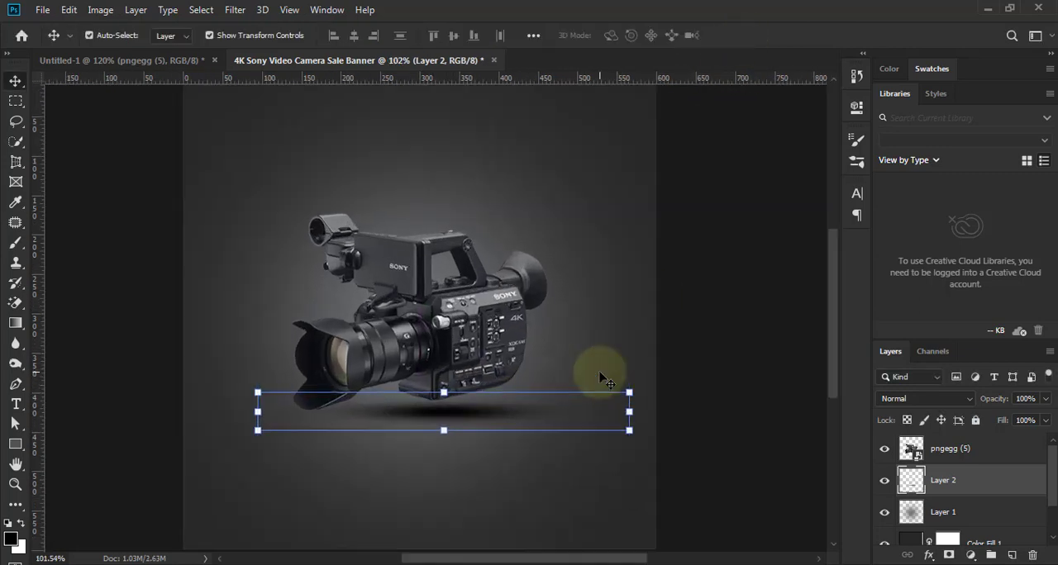
pyautogui.moveTo(649, 387); pyautogui.dragTo(648, 377)
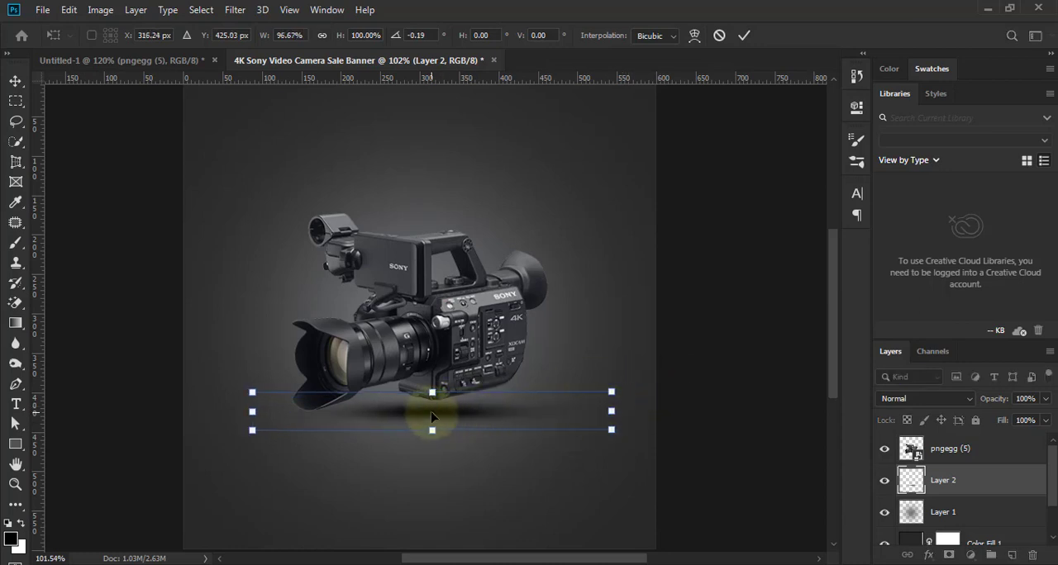
pyautogui.moveTo(438, 411); pyautogui.dragTo(442, 410)
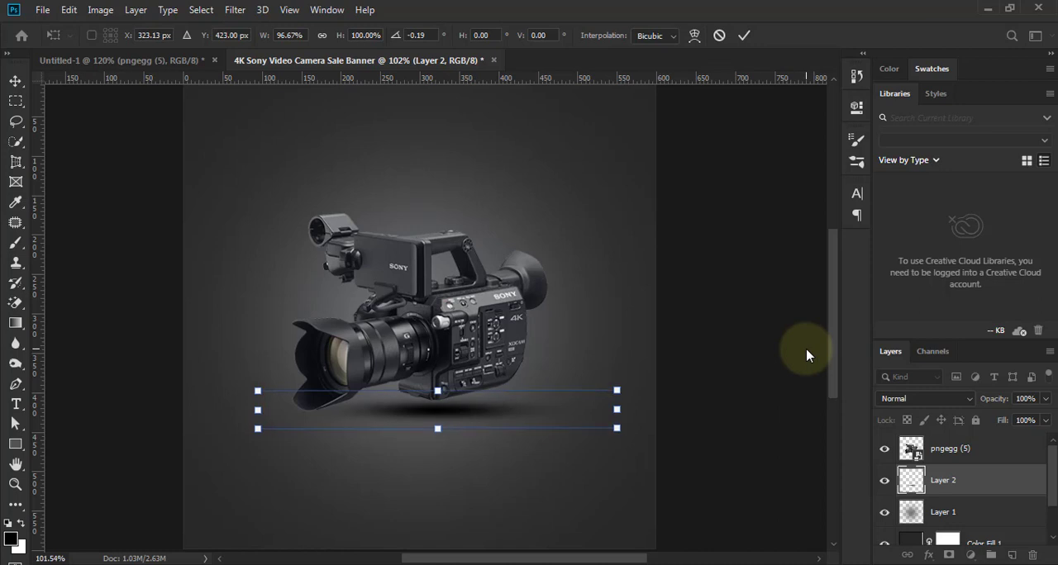
pyautogui.click(744, 36)
pyautogui.click(716, 300)
# - Examine the camera with its floor shadow and background glow close up and at full canvas size
pyautogui.scroll(-4, 543, 339)
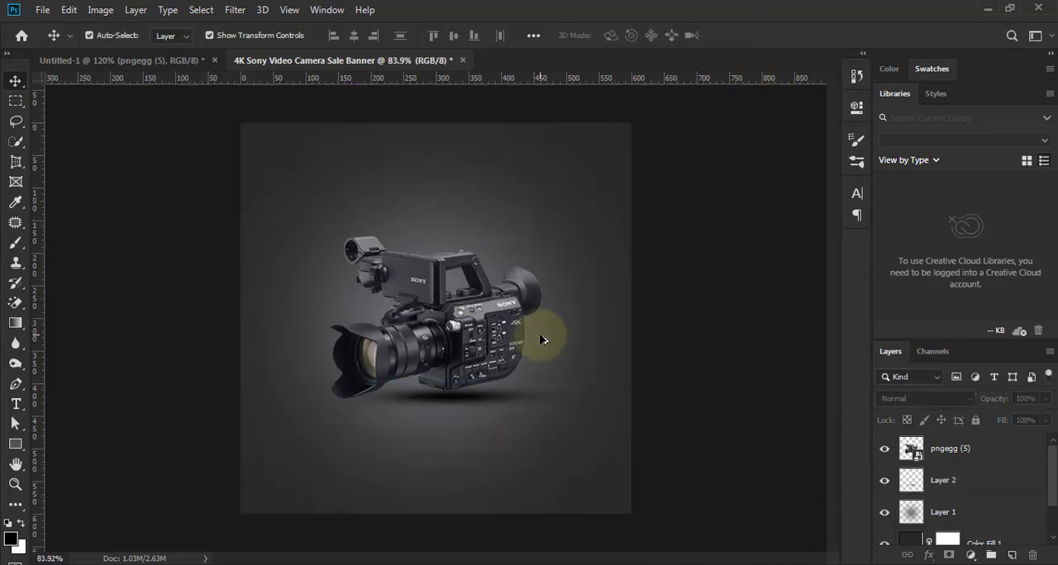
pyautogui.scroll(5, 543, 342)
pyautogui.scroll(-3, 542, 364)
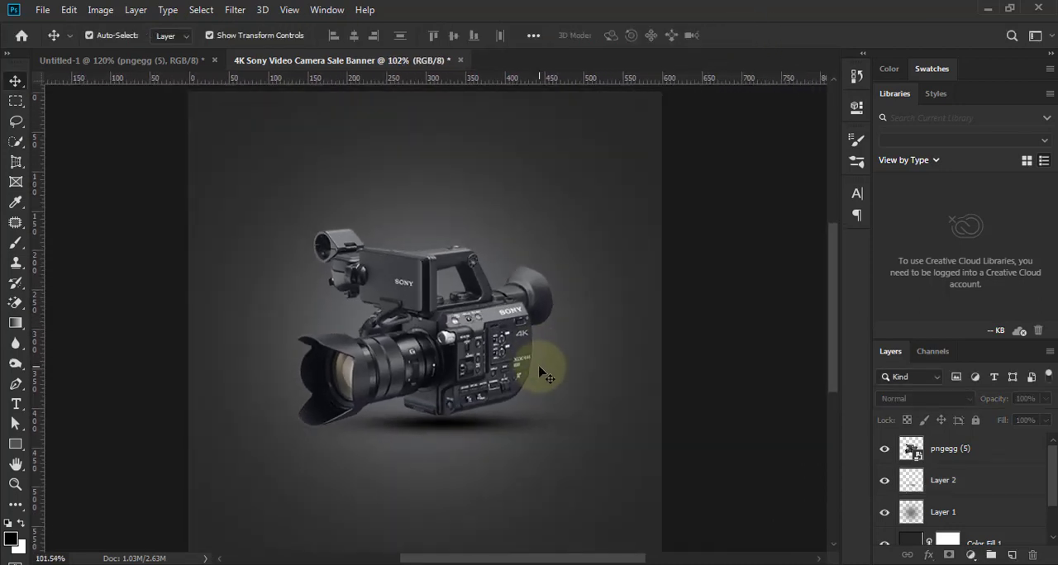
pyautogui.scroll(4, 541, 368)
pyautogui.scroll(-3, 543, 355)
pyautogui.scroll(1, 543, 356)
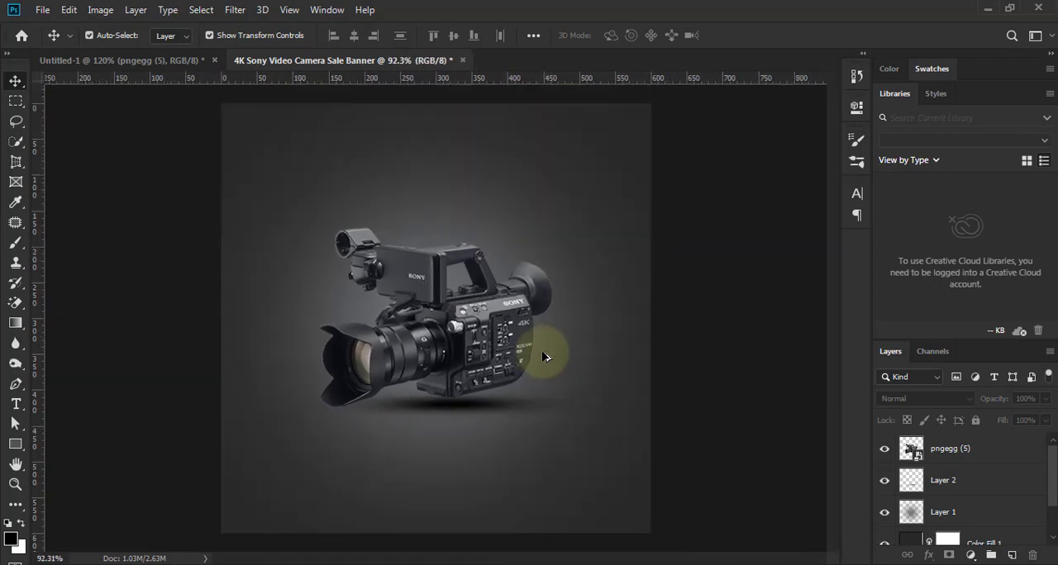
pyautogui.scroll(1, 397, 225)
pyautogui.scroll(2, 378, 219)
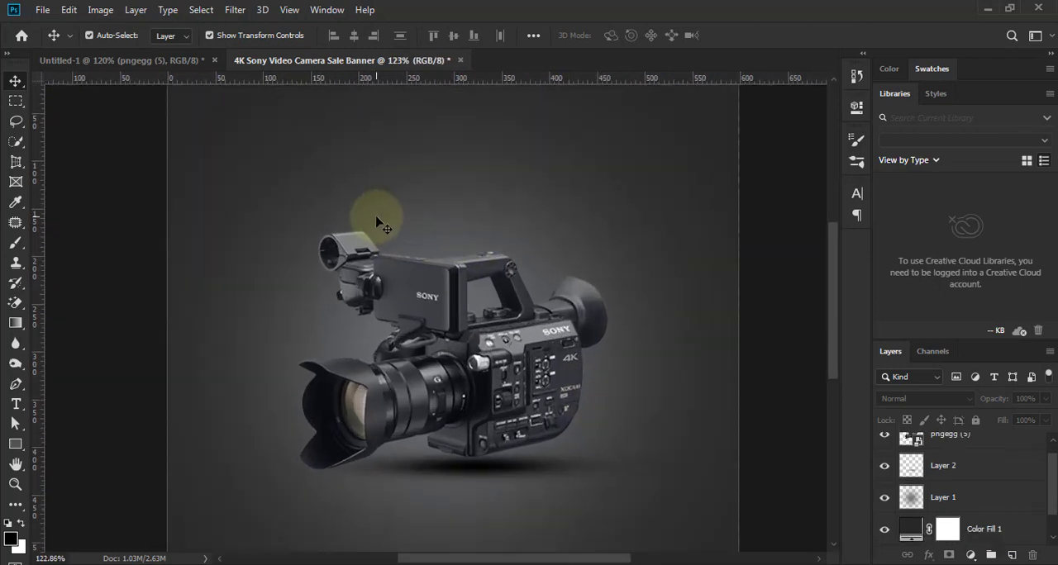
# - Draw a rectangle about 118 × 40 px above the camera near the canvas's upper-left corner, with a white fill and no stroke
pyautogui.scroll(1, 331, 240)
pyautogui.click(16, 444)
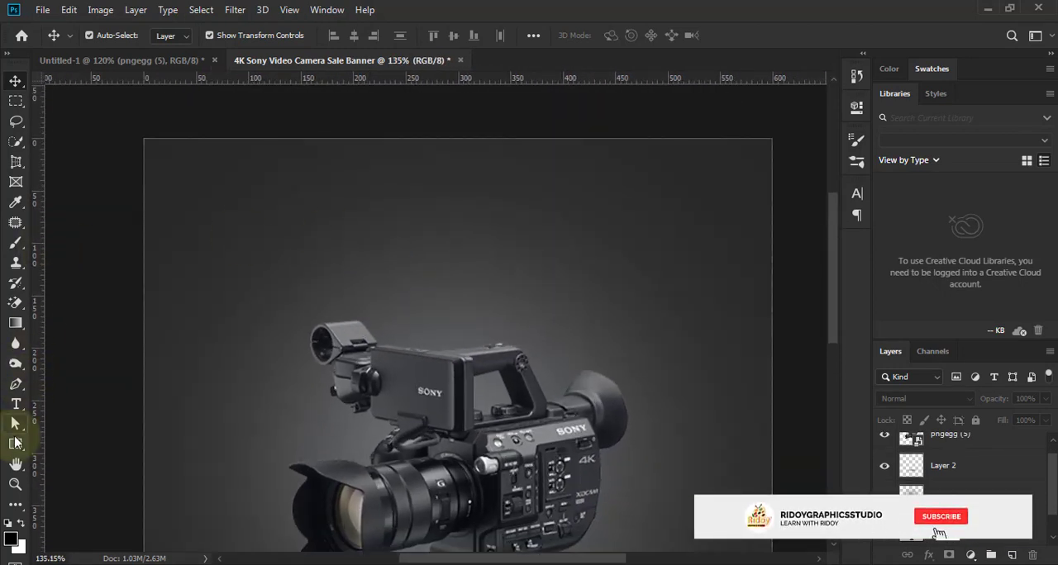
pyautogui.moveTo(238, 195); pyautogui.dragTo(361, 237)
pyautogui.click(636, 199)
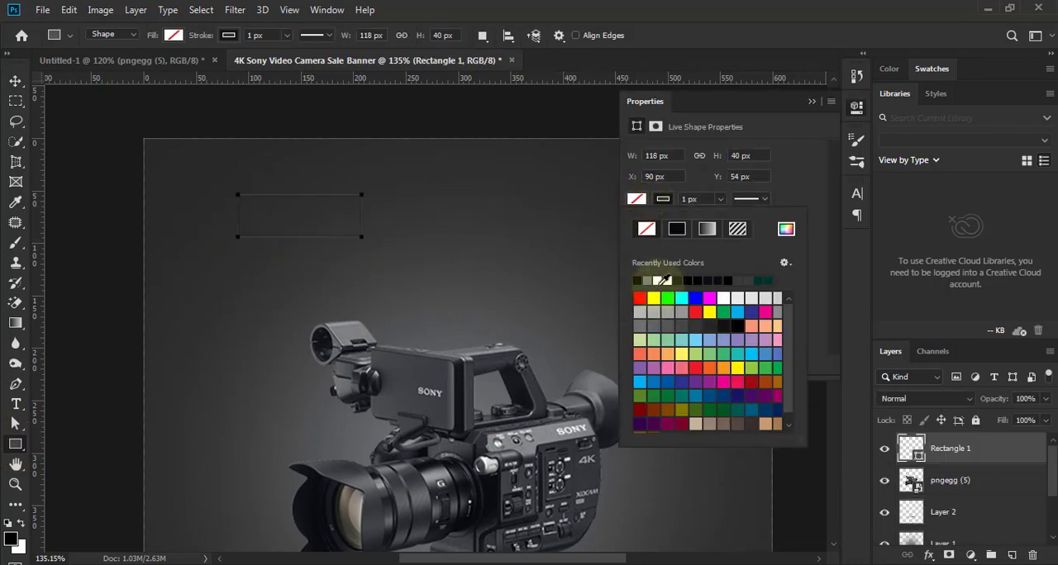
pyautogui.click(663, 279)
pyautogui.click(663, 199)
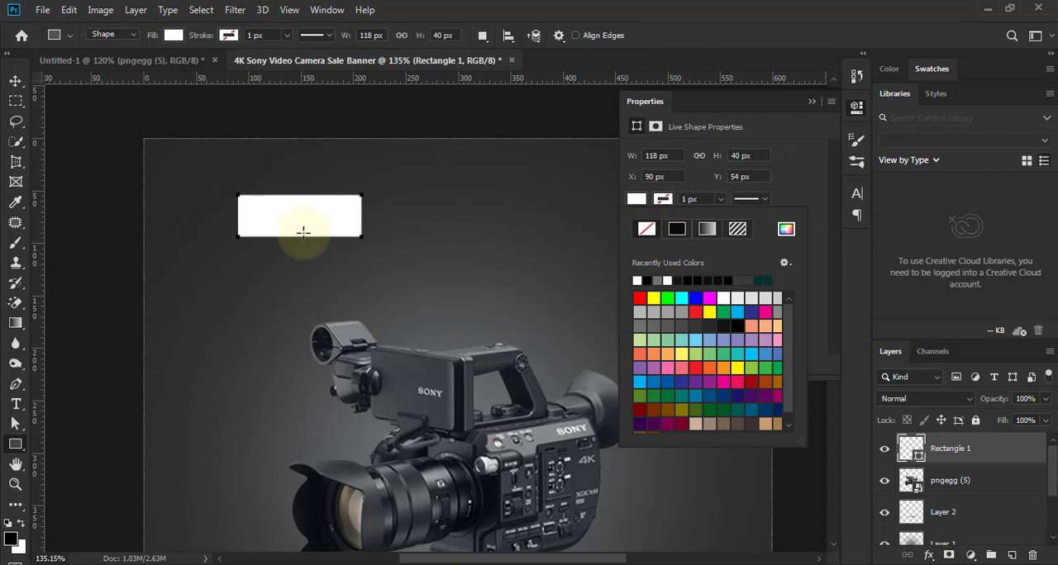
# - Shift the white rectangle's two lower corners to the left, forming a slanted parallelogram 130 px wide
pyautogui.press('a')
pyautogui.click(183, 220)
pyautogui.scroll(3, 240, 237)
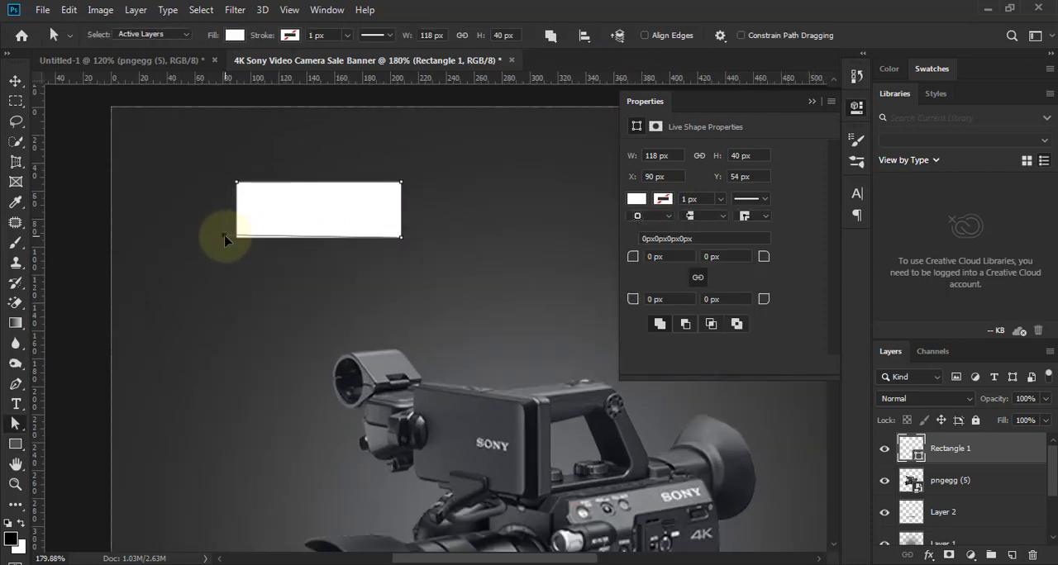
pyautogui.moveTo(221, 240); pyautogui.dragTo(219, 237)
pyautogui.click(482, 225)
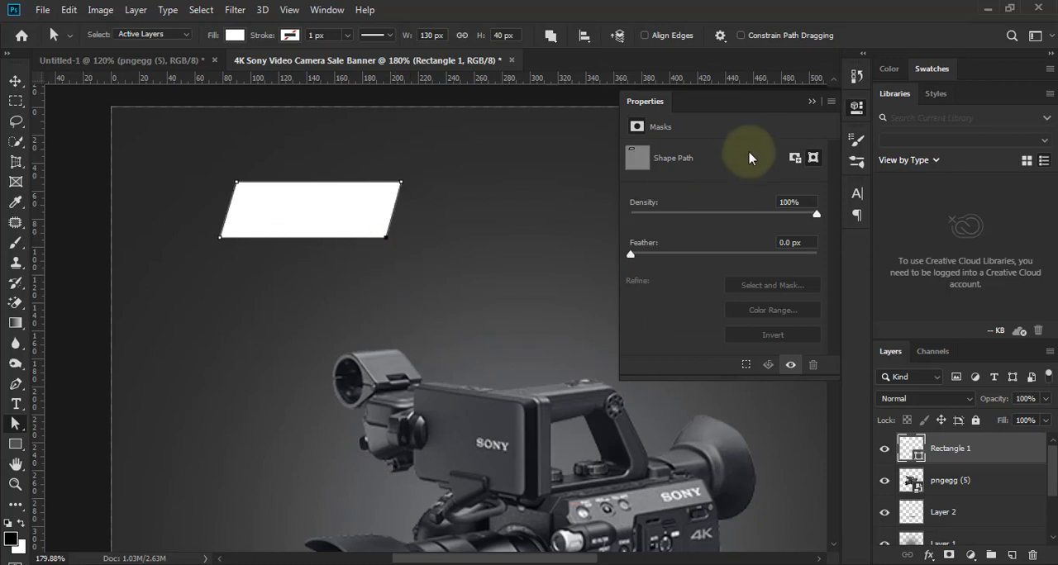
pyautogui.click(812, 101)
# - Duplicate the white parallelogram, enlarge the copy to a longer bar and position it overlapping the original's lower edge
pyautogui.click(15, 81)
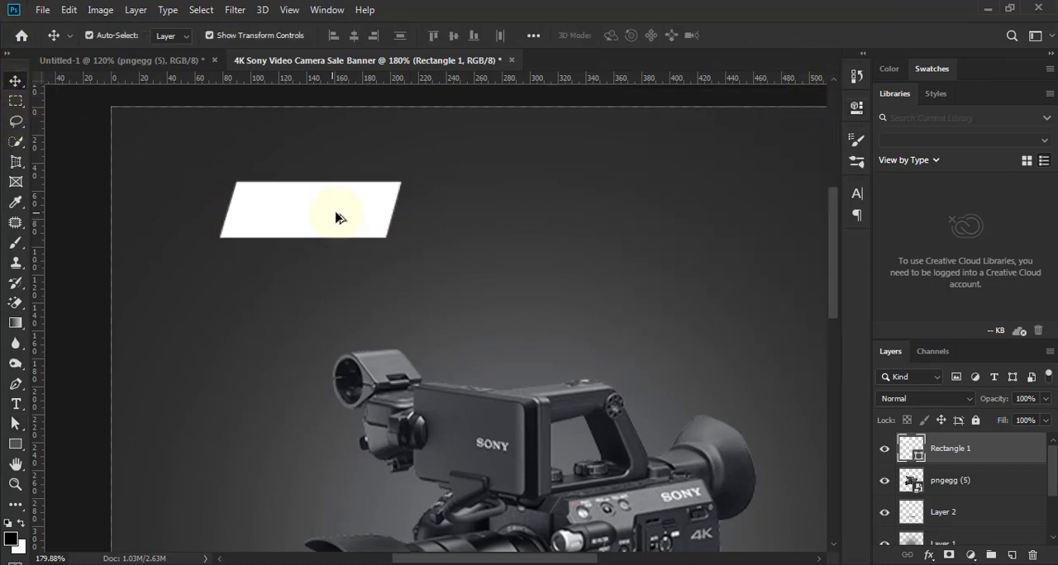
pyautogui.moveTo(336, 217); pyautogui.dragTo(355, 244)
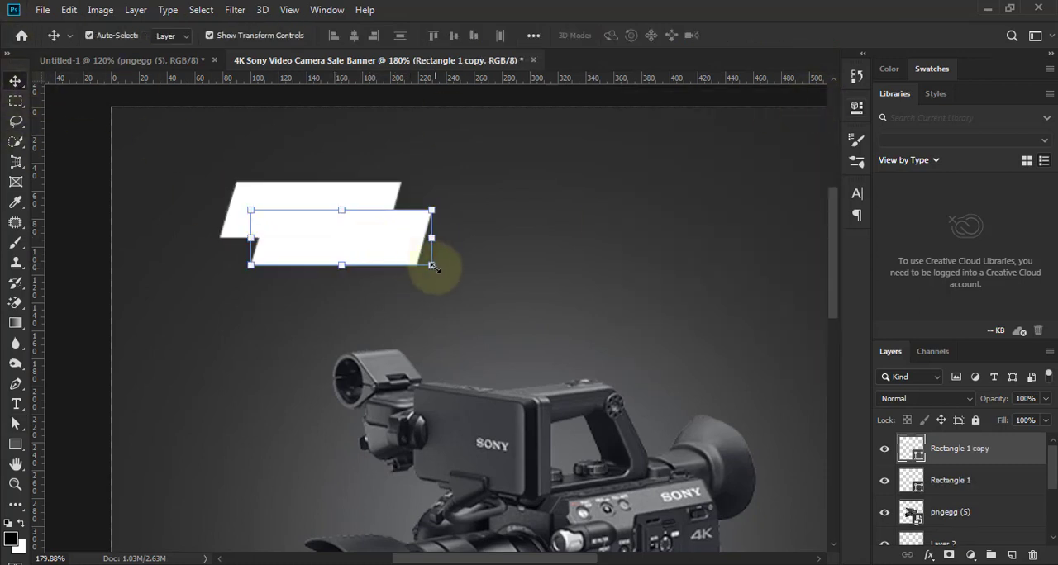
pyautogui.moveTo(432, 265); pyautogui.dragTo(493, 285)
pyautogui.moveTo(428, 249); pyautogui.dragTo(436, 256)
pyautogui.moveTo(379, 200); pyautogui.dragTo(378, 217)
pyautogui.click(743, 37)
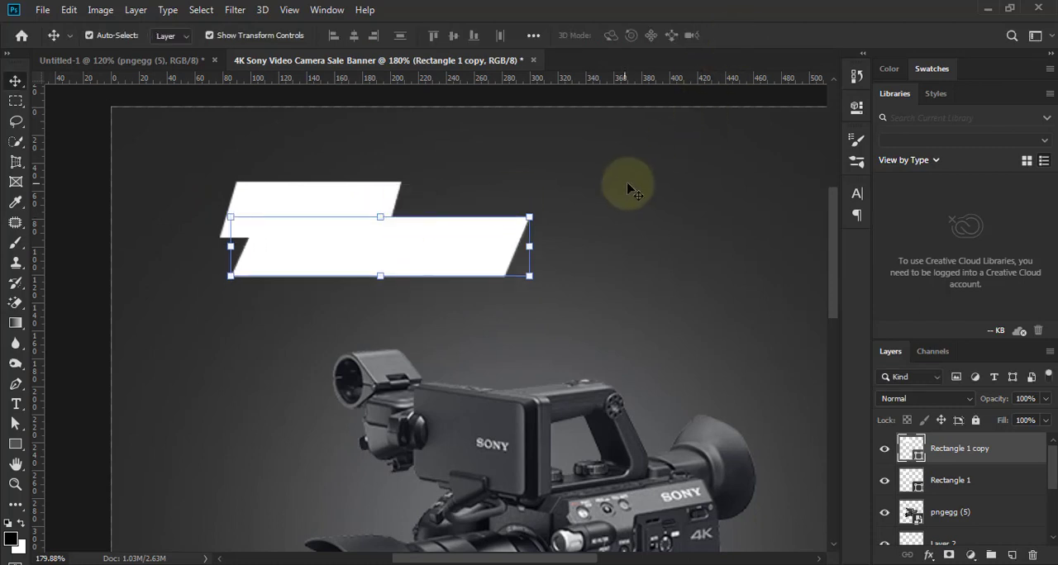
# - Fill the larger parallelogram with bright orange and place its layer behind the white one
pyautogui.doubleClick(916, 450)
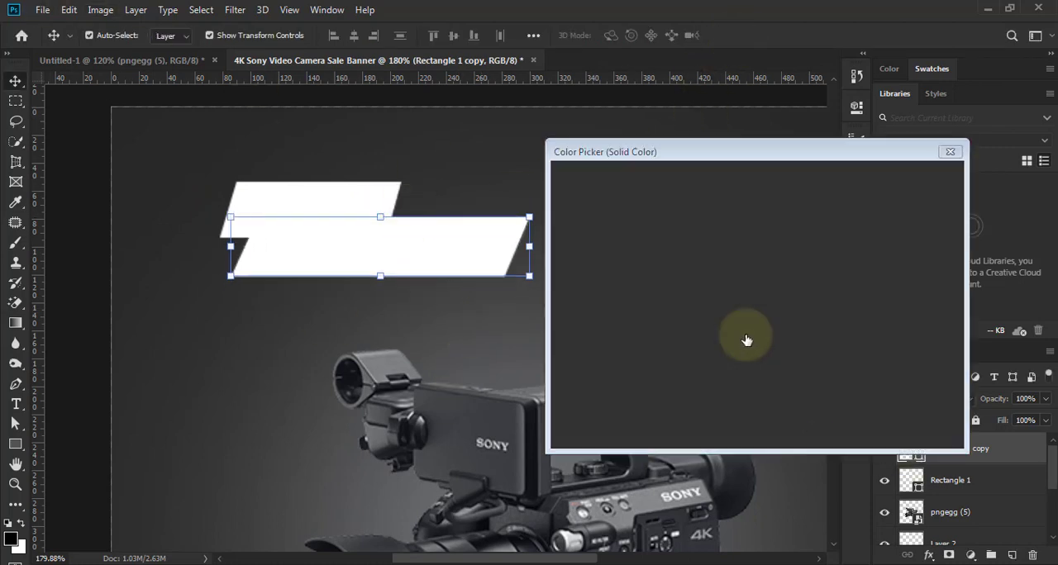
pyautogui.moveTo(787, 382)
pyautogui.mouseDown()
pyautogui.moveTo(785, 354)
pyautogui.moveTo(786, 366)
pyautogui.mouseUp()
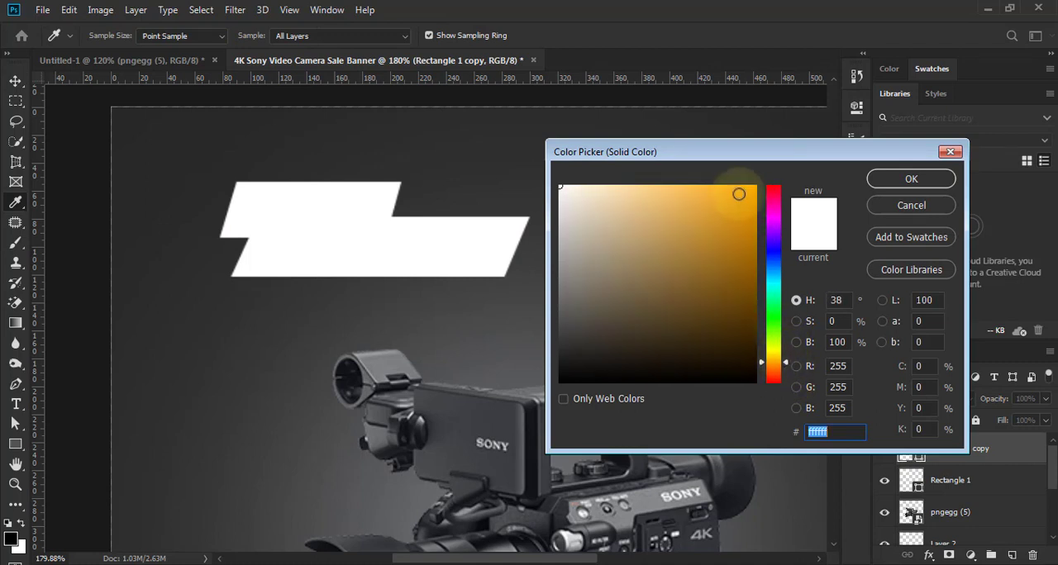
pyautogui.click(737, 194)
pyautogui.click(911, 179)
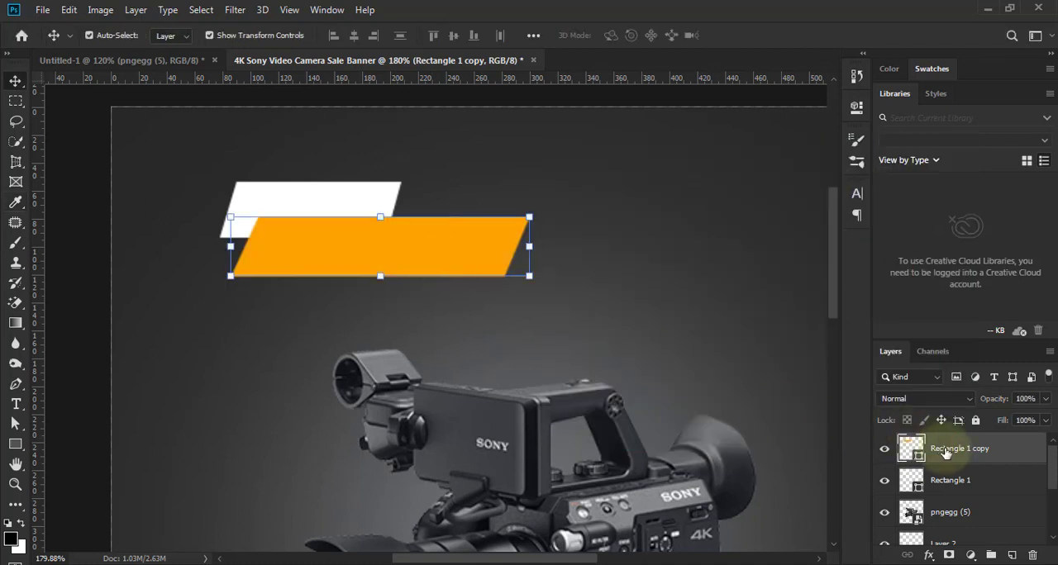
pyautogui.moveTo(946, 452); pyautogui.dragTo(962, 494)
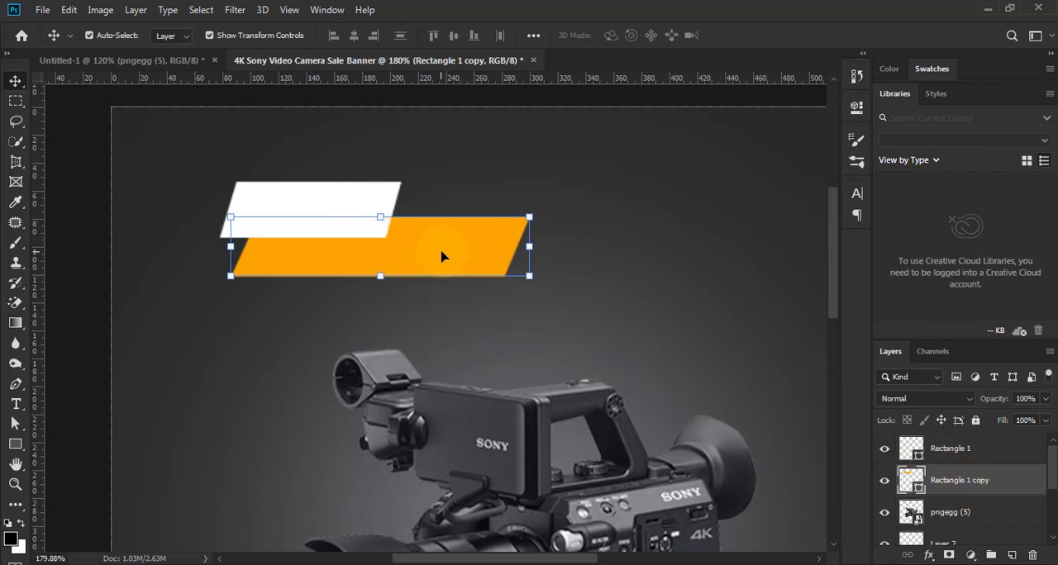
# - Duplicate the orange parallelogram, scale the copy to about 57% width and 58% height, and place it over the original's lower-right edge
pyautogui.moveTo(441, 257); pyautogui.dragTo(483, 304)
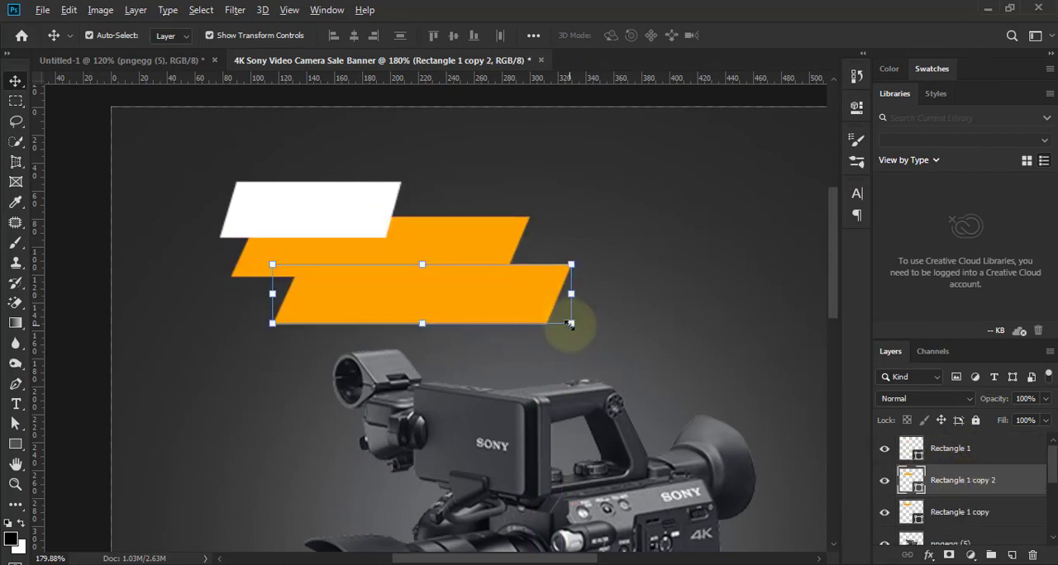
pyautogui.moveTo(574, 294); pyautogui.dragTo(439, 285)
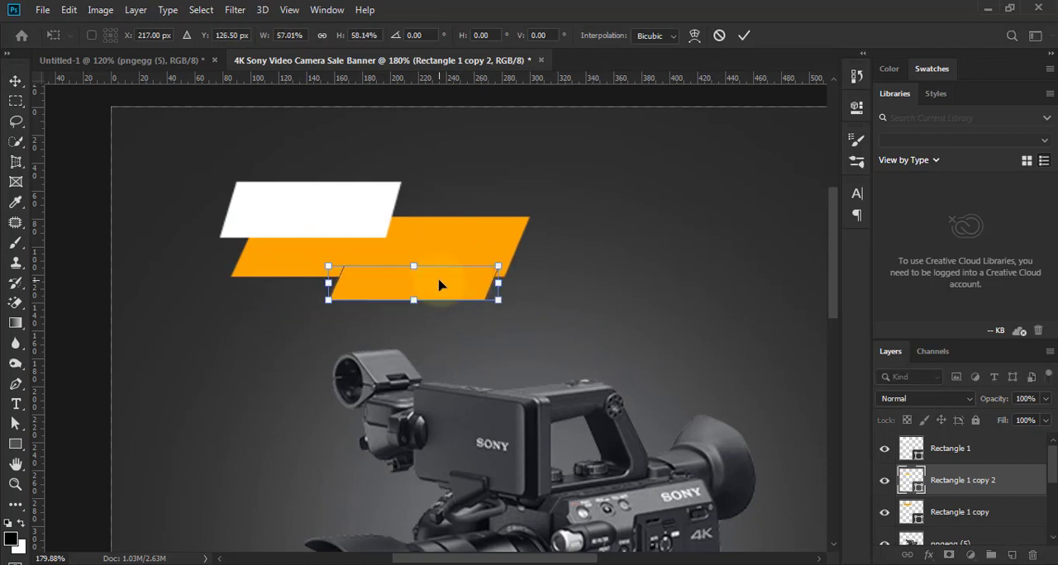
pyautogui.click(743, 36)
# - Fill the smallest lower parallelogram with white (ffffff) and place its layer behind the orange one
pyautogui.doubleClick(911, 479)
pyautogui.moveTo(708, 330); pyautogui.dragTo(551, 169)
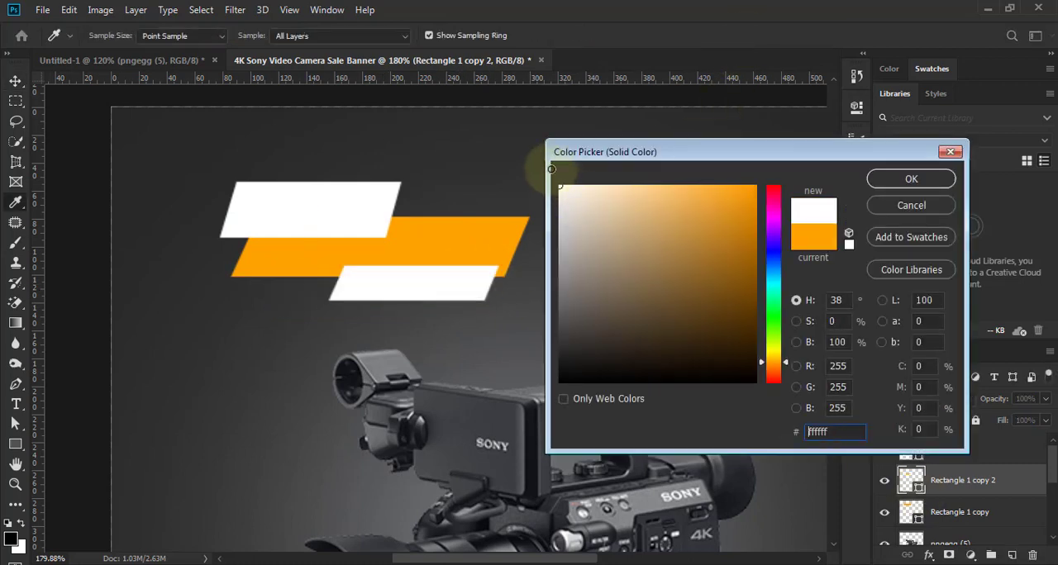
pyautogui.press('Return')
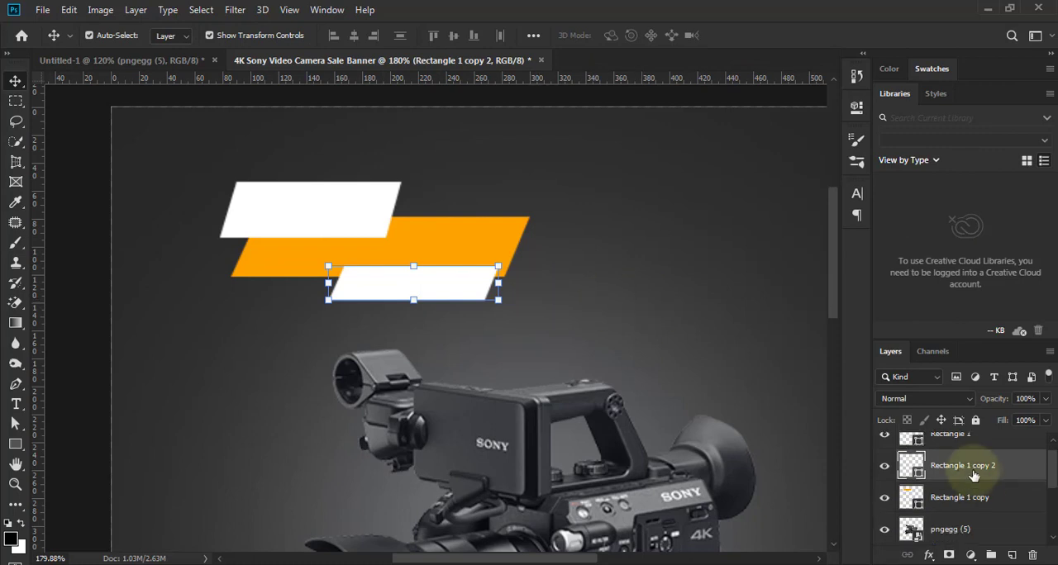
pyautogui.moveTo(968, 491); pyautogui.dragTo(965, 527)
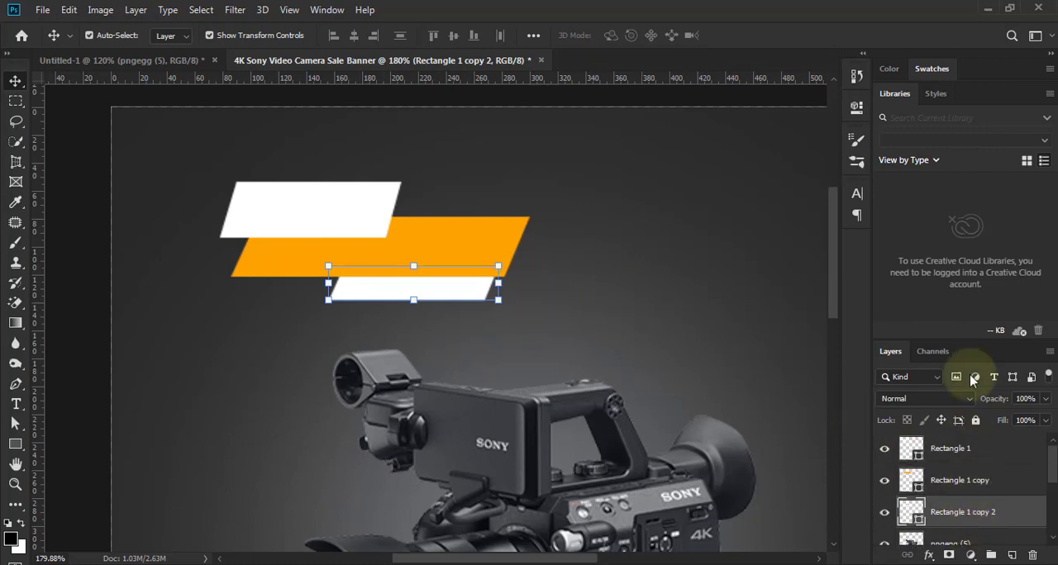
pyautogui.moveTo(975, 345); pyautogui.dragTo(968, 207)
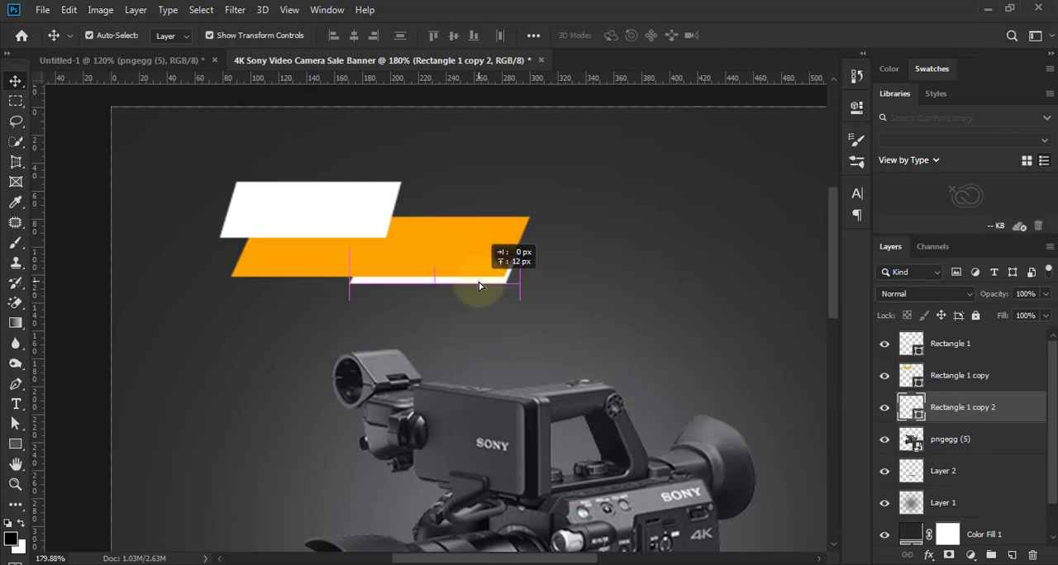
# - Shift the upper white parallelogram 5 px left and reduce its height to 31 px by lowering its top edge
pyautogui.moveTo(364, 223); pyautogui.dragTo(360, 222)
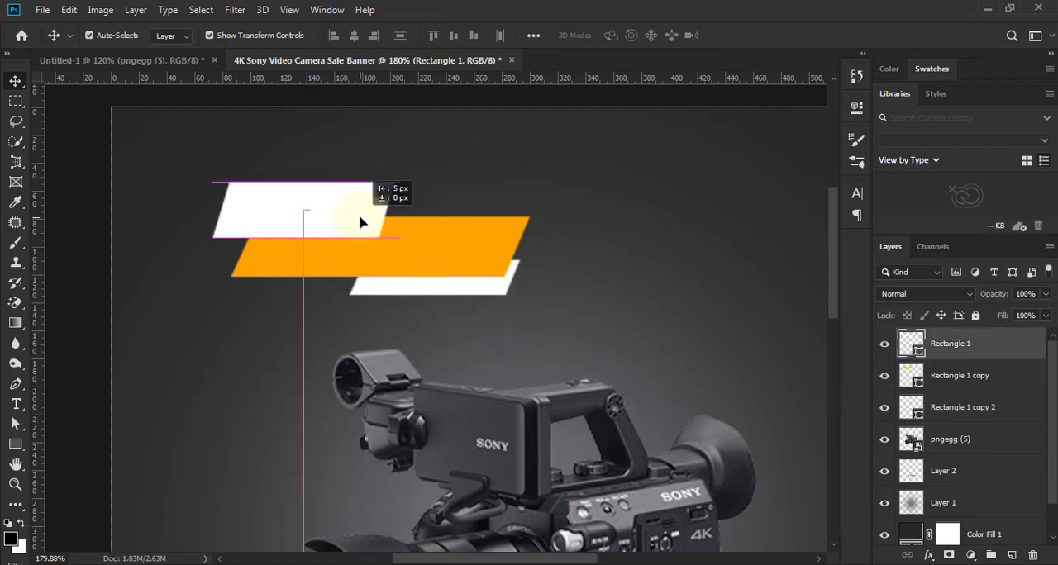
pyautogui.moveTo(304, 184); pyautogui.dragTo(302, 198)
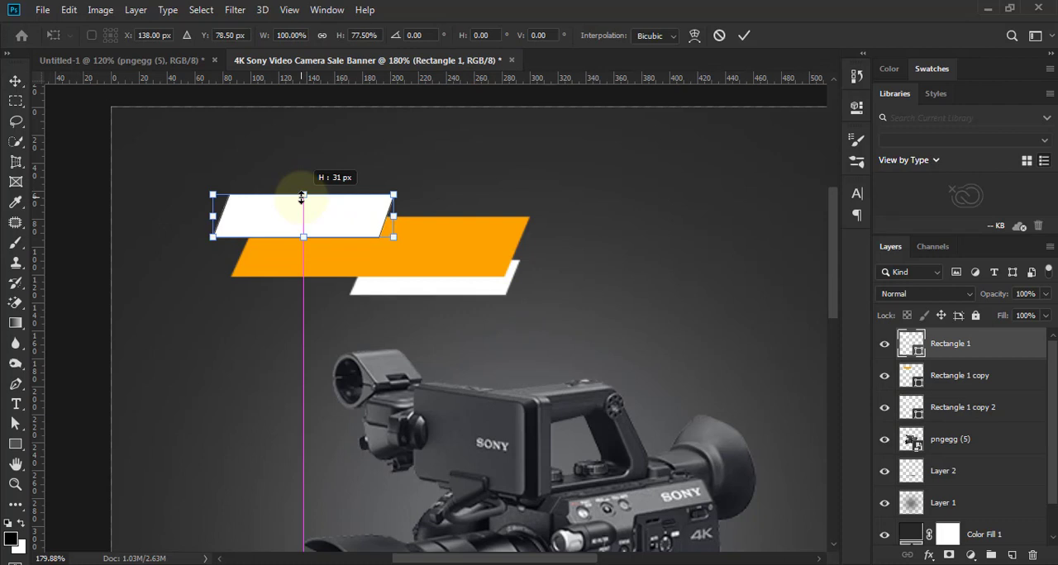
pyautogui.click(743, 36)
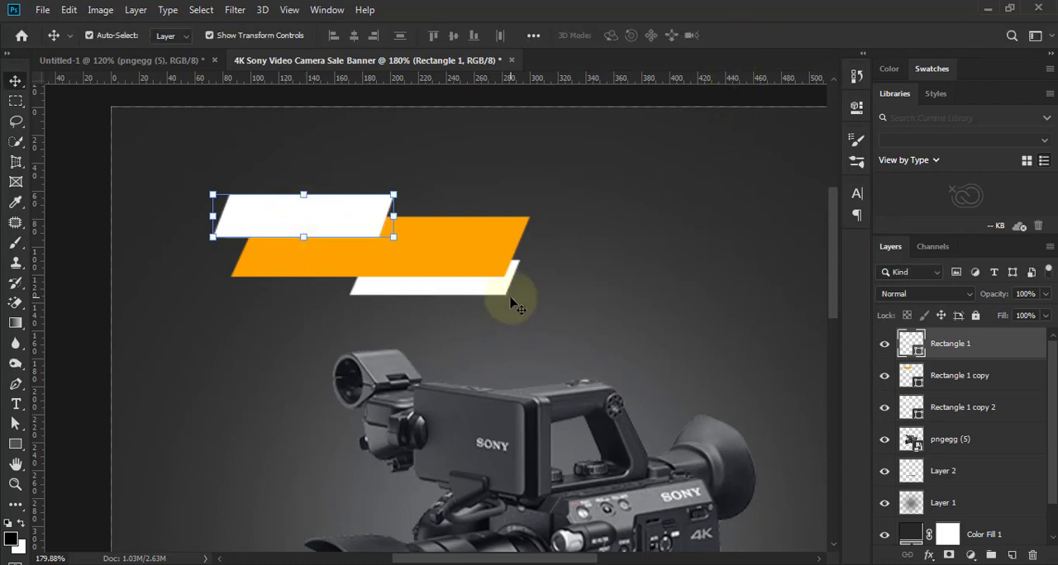
# - Widen the lower white parallelogram to 139 px by extending its left side
pyautogui.scroll(2, 514, 305)
pyautogui.click(378, 302)
pyautogui.moveTo(331, 279); pyautogui.dragTo(301, 279)
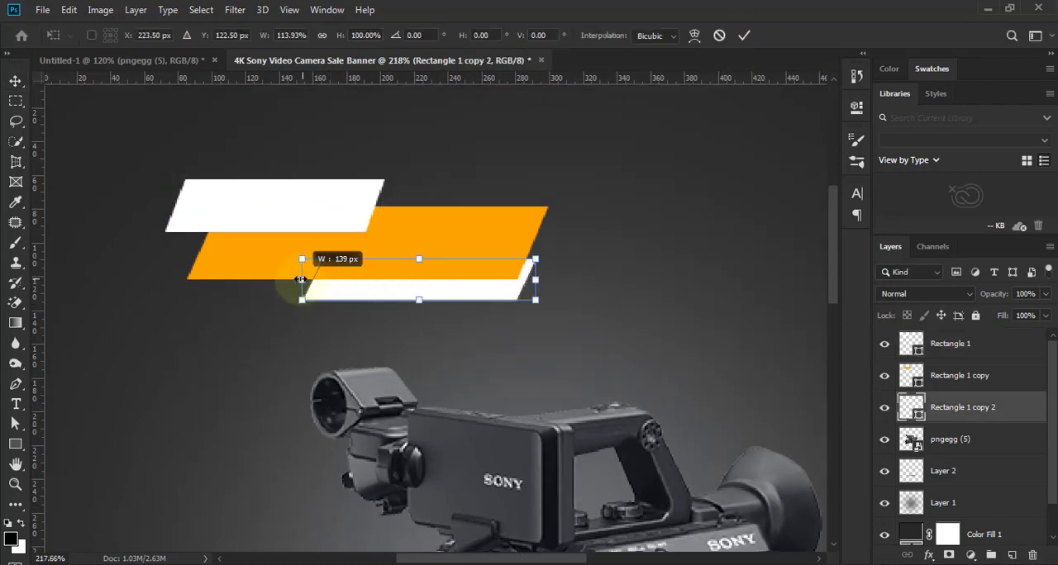
pyautogui.click(744, 35)
# - Draw a thin white rectangle 76 px wide and 5 px high along the right end of the orange parallelogram's top edge
pyautogui.press('u')
pyautogui.scroll(1, 497, 168)
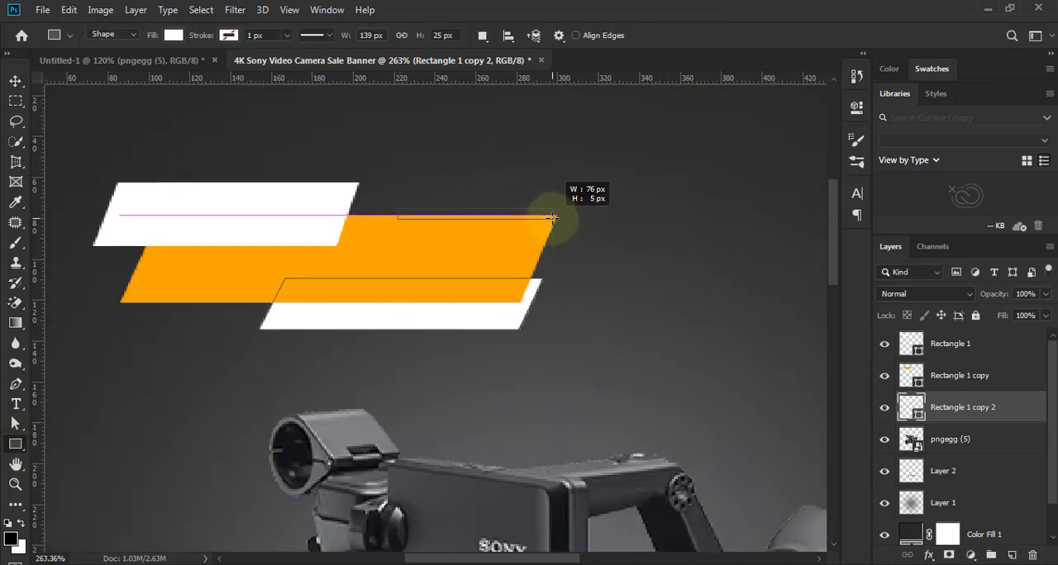
pyautogui.moveTo(552, 218); pyautogui.dragTo(553, 217)
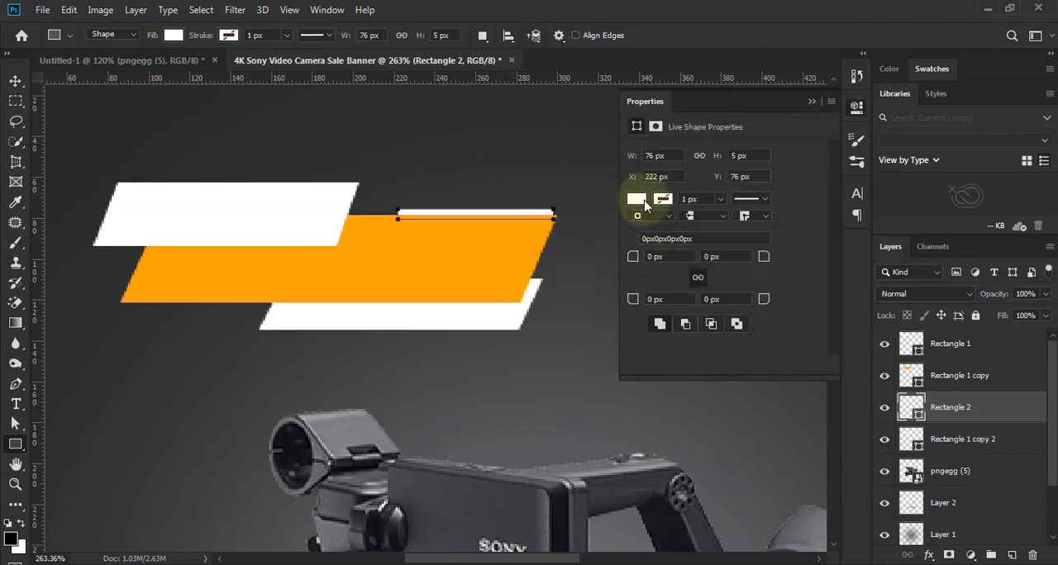
pyautogui.click(15, 81)
pyautogui.click(811, 102)
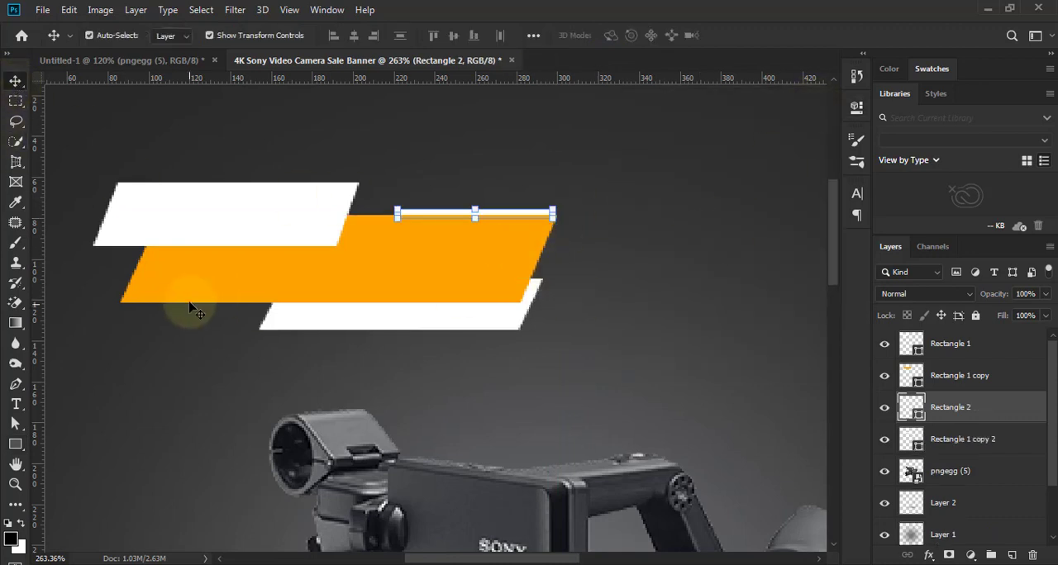
pyautogui.scroll(-1, 384, 323)
pyautogui.click(561, 299)
pyautogui.scroll(-1, 561, 299)
pyautogui.scroll(1, 339, 345)
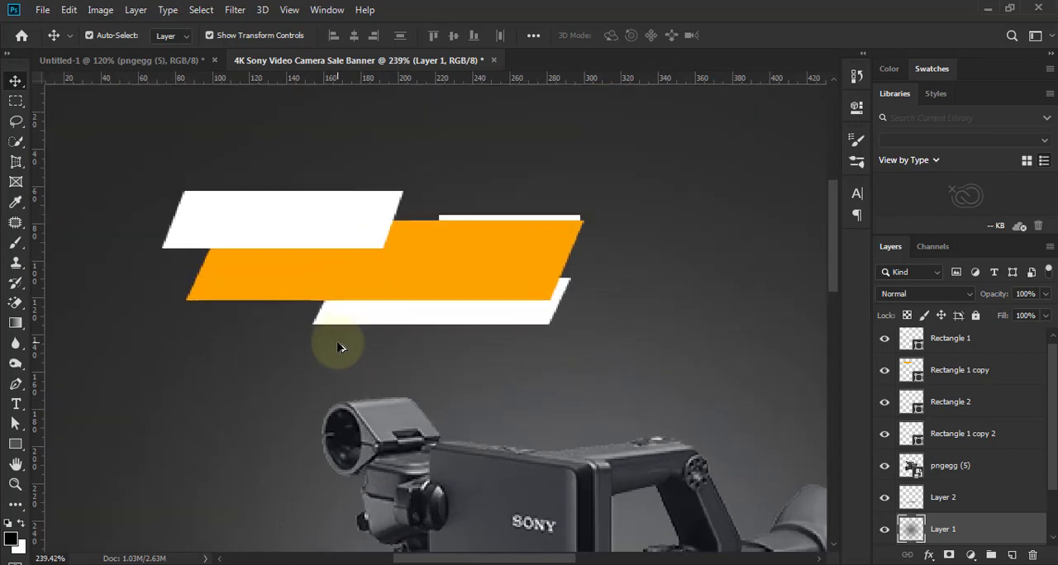
# - Duplicate the thin white strip to the orange parallelogram's lower-left corner and place the copy in front of the orange shape
pyautogui.moveTo(504, 223); pyautogui.dragTo(230, 302)
pyautogui.moveTo(909, 402); pyautogui.dragTo(956, 355)
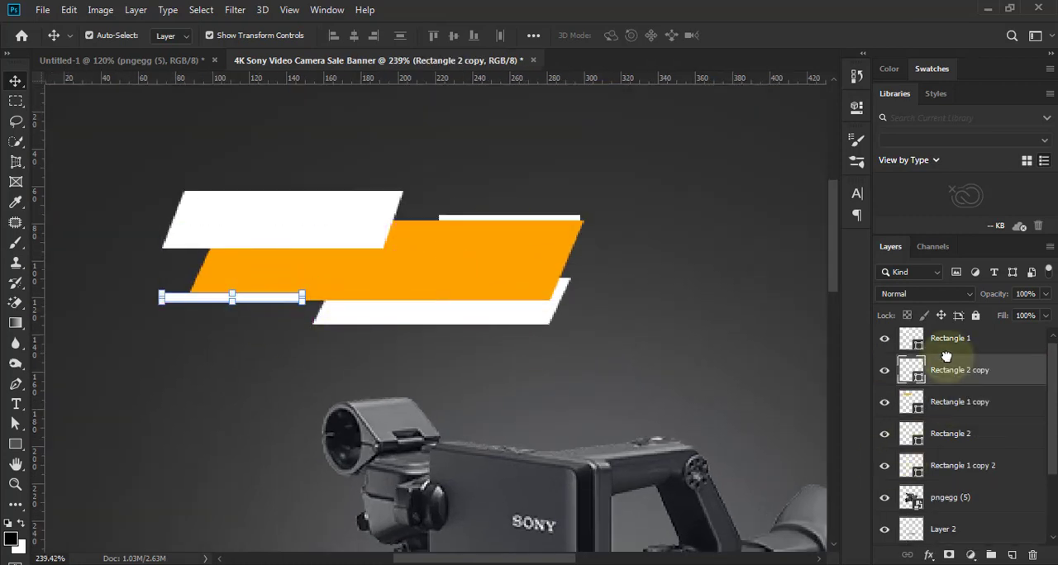
pyautogui.click(575, 364)
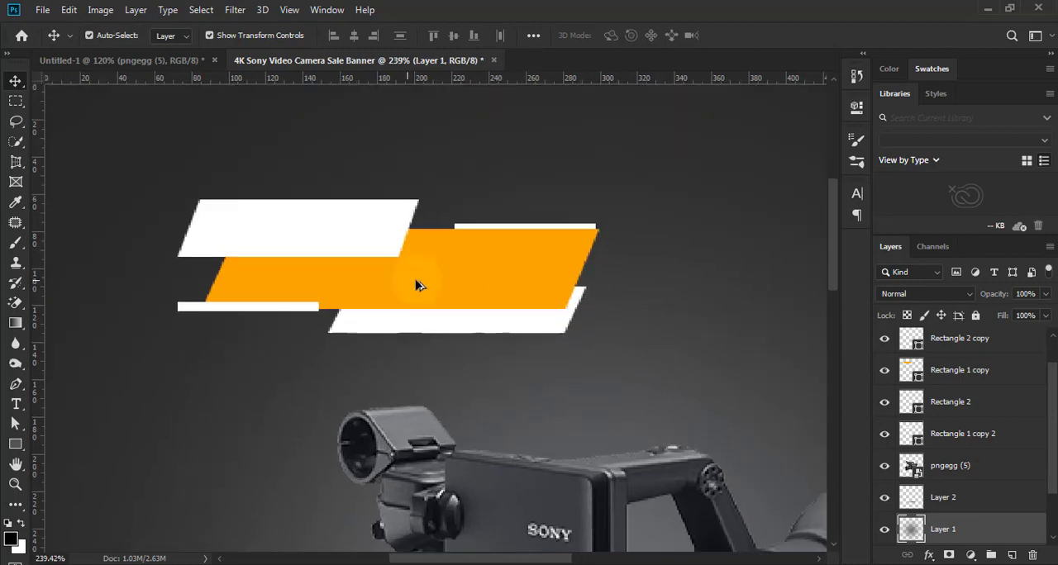
# - Reduce the lower-left white strip's height to 3 px by lowering its top edge
pyautogui.scroll(5, 219, 310)
pyautogui.click(250, 302)
pyautogui.moveTo(269, 288); pyautogui.dragTo(270, 297)
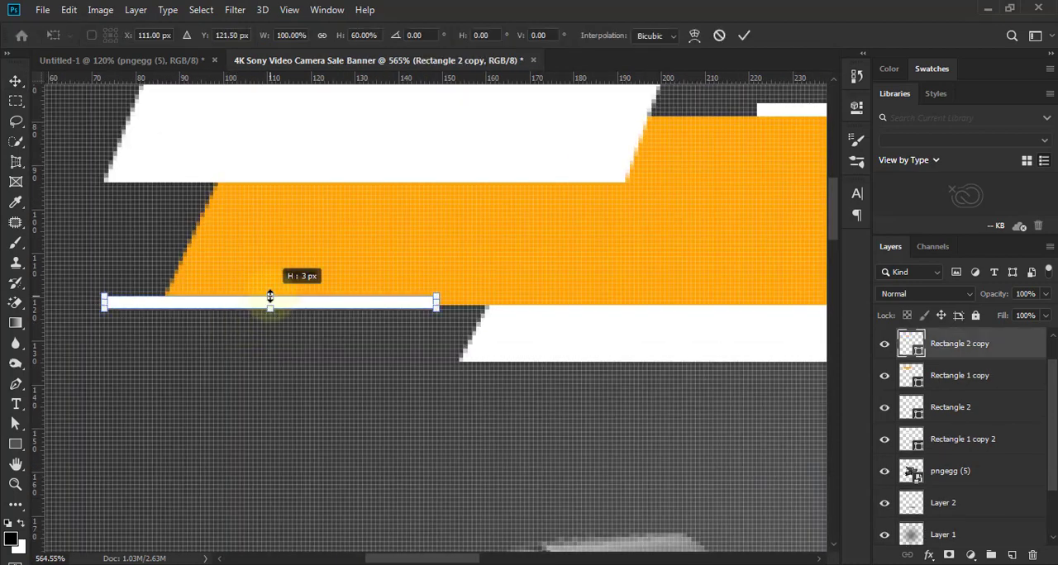
pyautogui.scroll(-4, 284, 336)
pyautogui.press('Return')
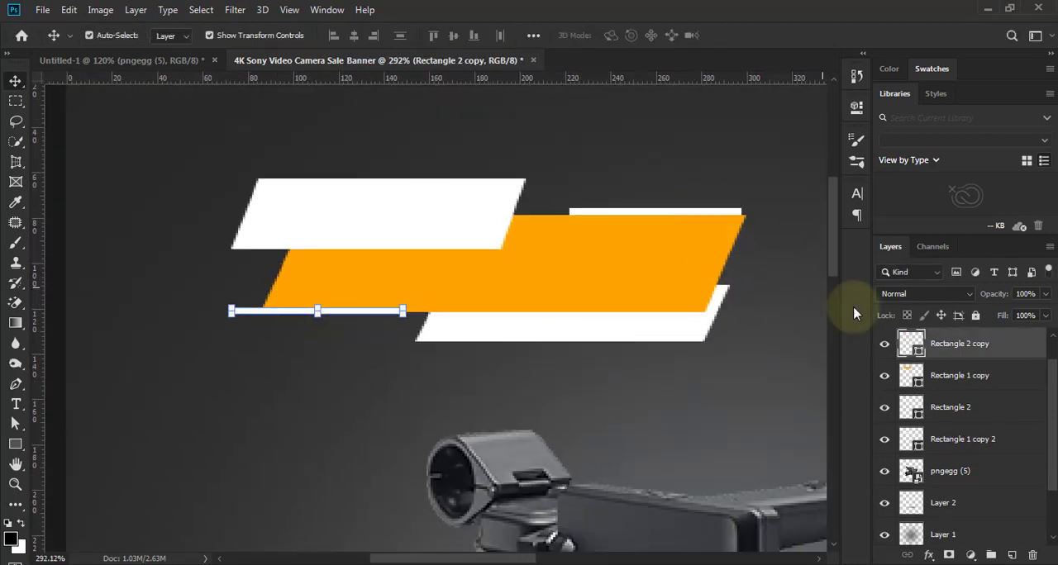
# - Bring the upper-right white strip's layer in front of the orange parallelogram
pyautogui.click(705, 213)
pyautogui.moveTo(983, 408); pyautogui.dragTo(977, 366)
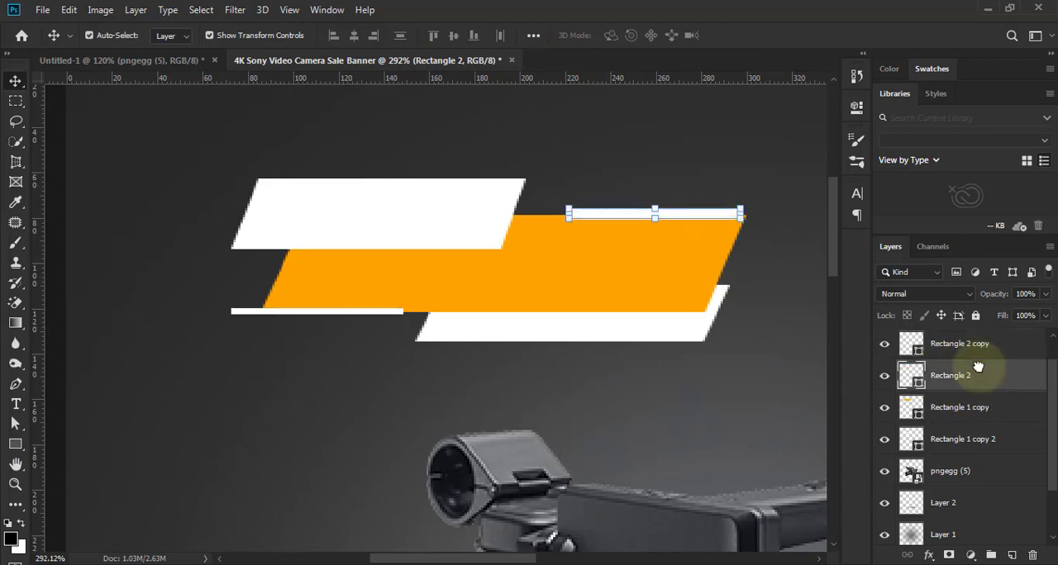
# - Reduce the upper-right white strip to 60% height and shift it 2 px to the right
pyautogui.scroll(2, 663, 184)
pyautogui.scroll(1, 659, 220)
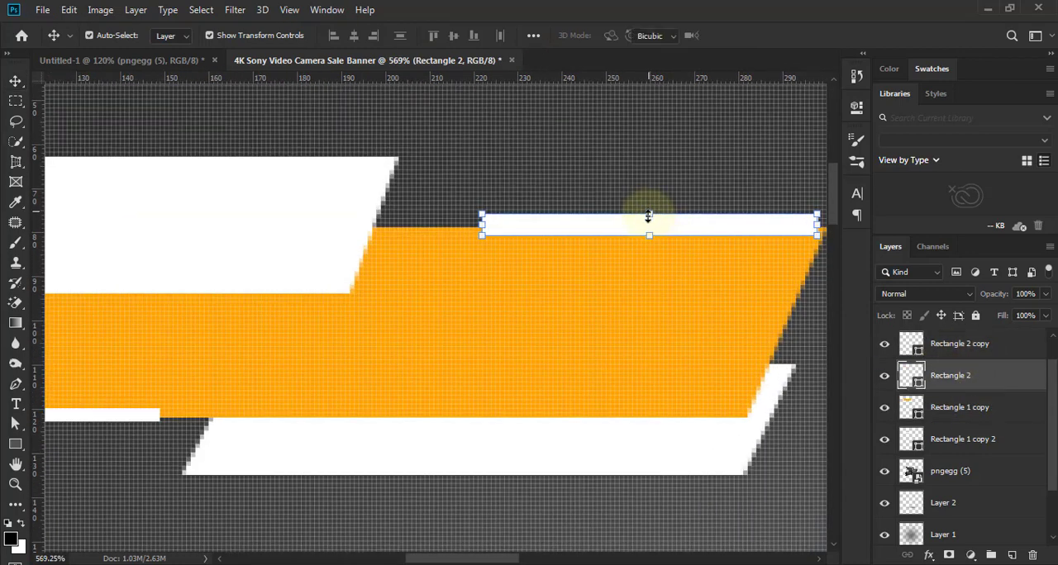
pyautogui.moveTo(649, 217); pyautogui.dragTo(649, 224)
pyautogui.press('Right')
pyautogui.press('Right')
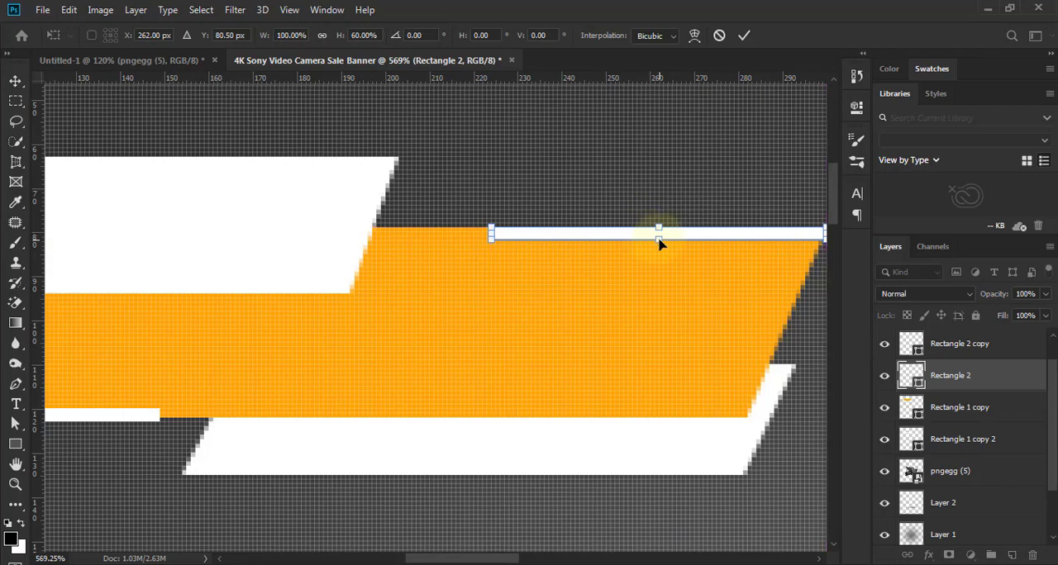
pyautogui.click(744, 36)
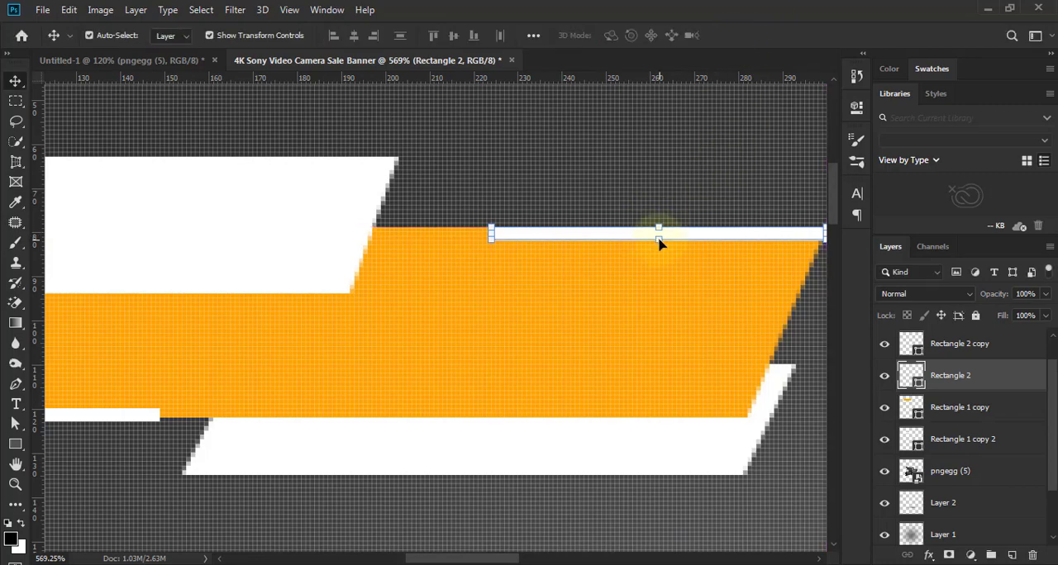
# - Thin the upper-right white strip further to about 67% height by raising its bottom edge
pyautogui.scroll(5, 658, 242)
pyautogui.moveTo(657, 242); pyautogui.dragTo(656, 224)
pyautogui.click(746, 35)
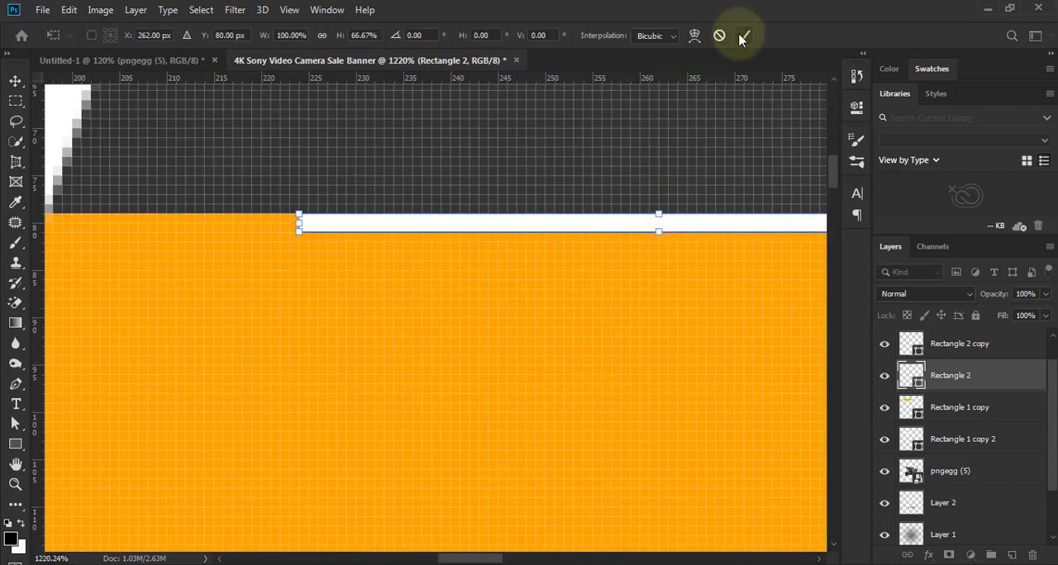
pyautogui.scroll(-8, 626, 332)
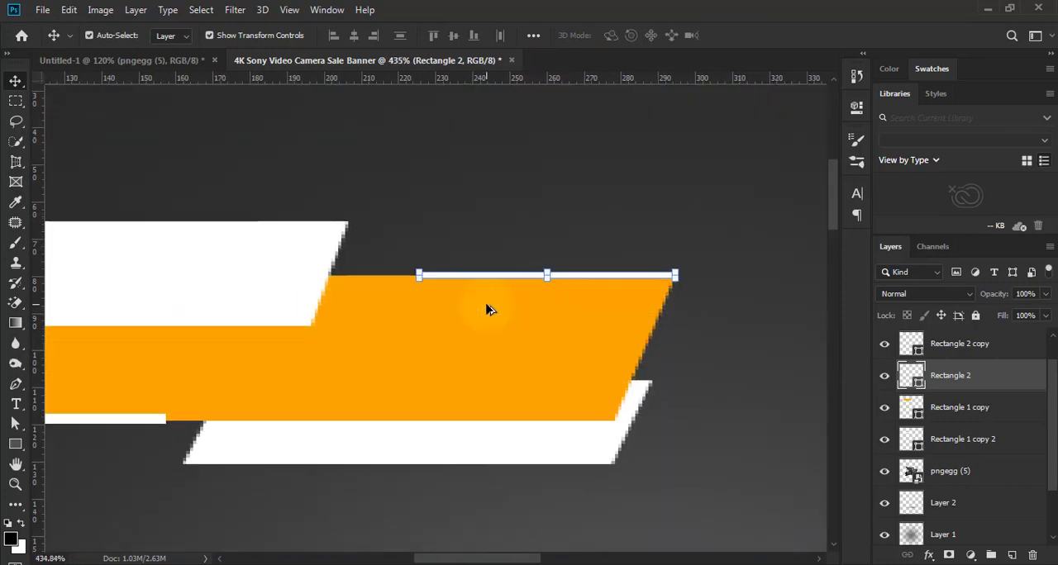
pyautogui.click(491, 128)
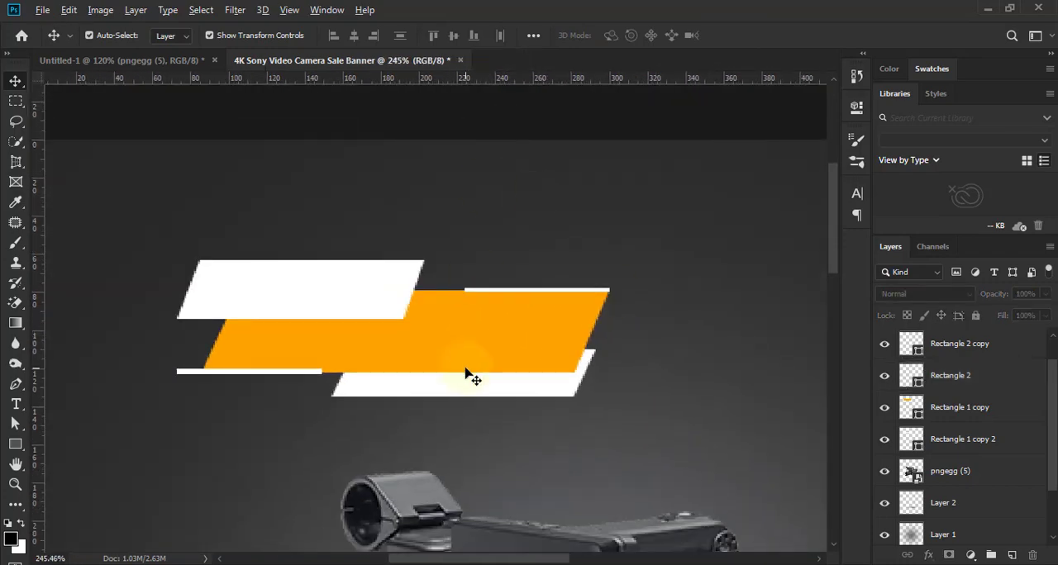
# - Extend the upper-right white strip's top edge slightly upward, so it straddles the orange parallelogram's top edge
pyautogui.scroll(-2, 335, 385)
pyautogui.scroll(3, 594, 291)
pyautogui.scroll(3, 593, 285)
pyautogui.click(594, 276)
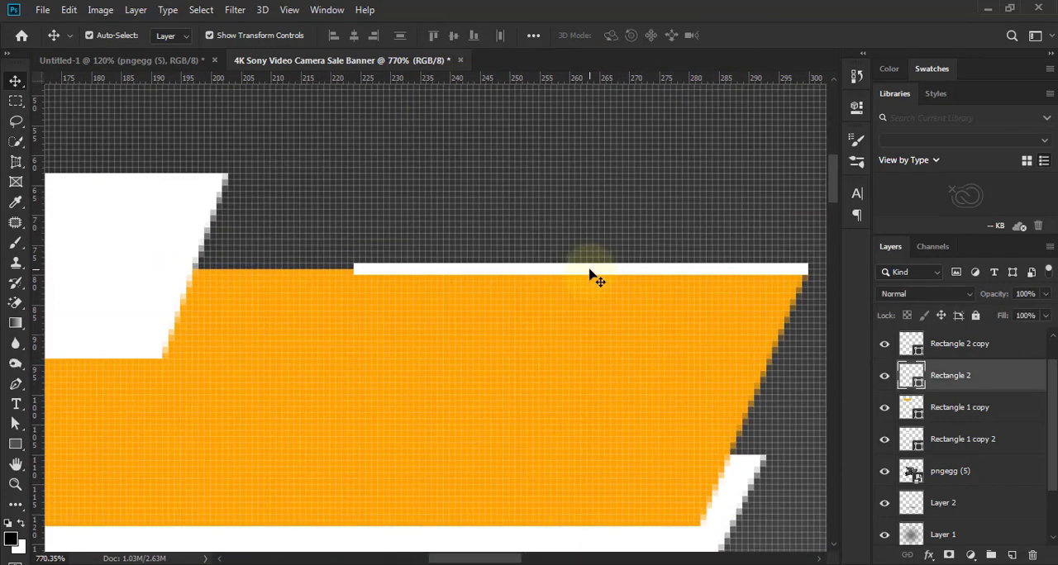
pyautogui.moveTo(581, 266); pyautogui.dragTo(580, 261)
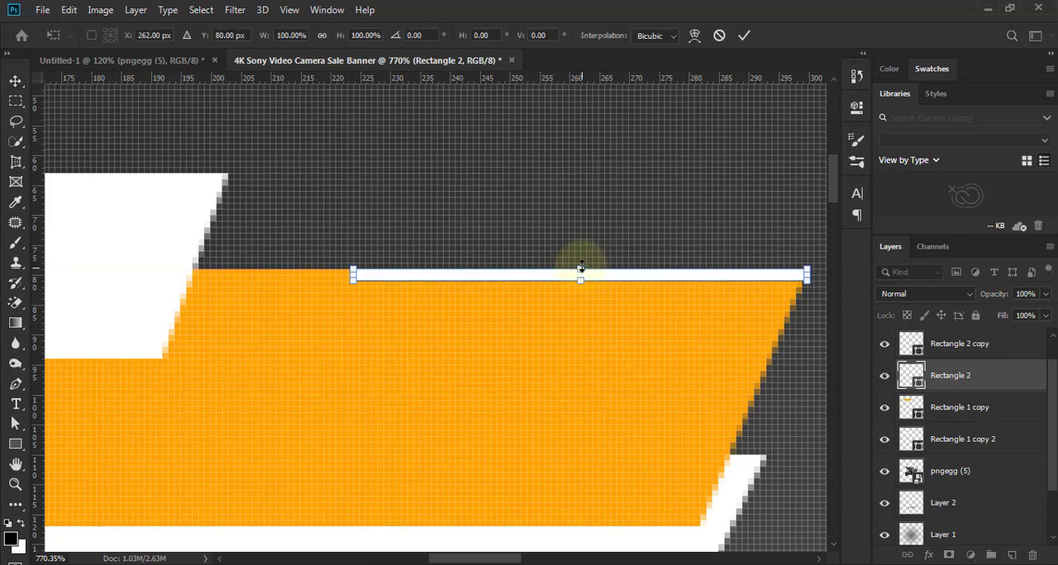
pyautogui.click(731, 41)
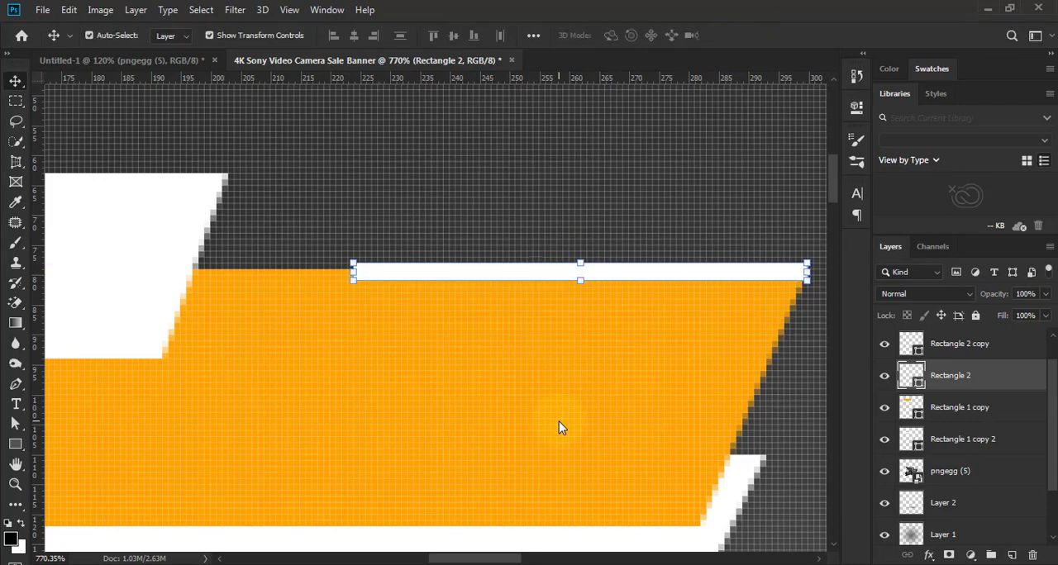
pyautogui.click(494, 380)
pyautogui.scroll(-3, 495, 377)
pyautogui.scroll(-1, 495, 377)
pyautogui.click(590, 276)
pyautogui.scroll(-2, 593, 279)
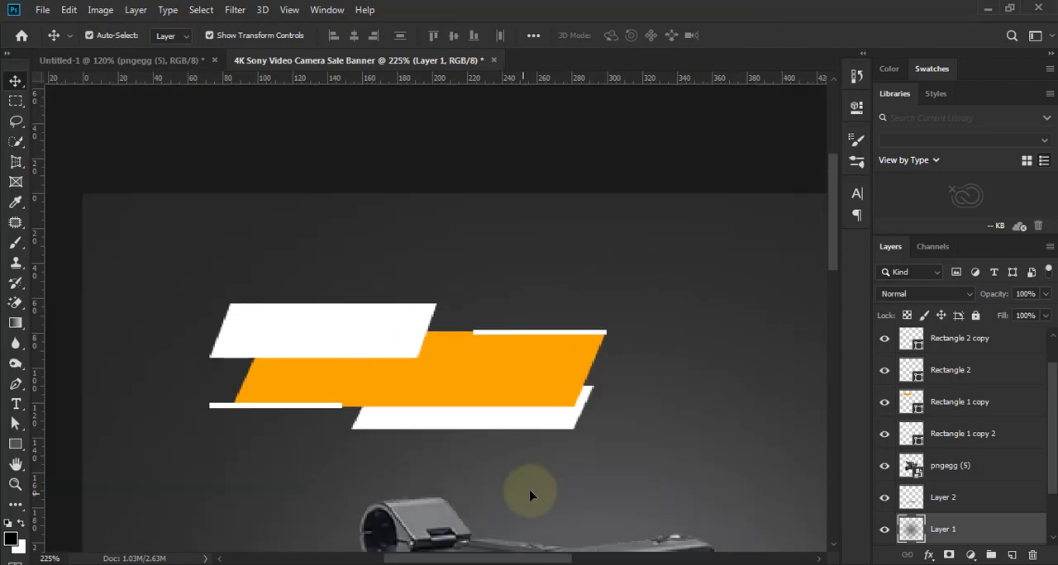
# - Move the upper-right white strip 16 px right, so it projects beyond the orange parallelogram's corner
pyautogui.scroll(2, 434, 497)
pyautogui.moveTo(416, 416); pyautogui.dragTo(472, 376)
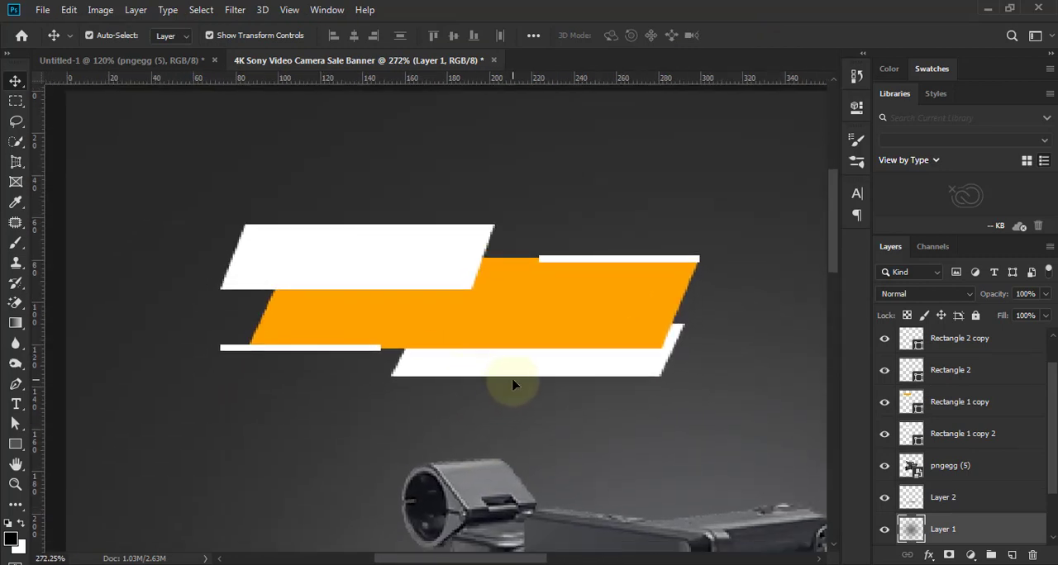
pyautogui.scroll(3, 619, 264)
pyautogui.click(614, 262)
pyautogui.moveTo(637, 259); pyautogui.dragTo(692, 261)
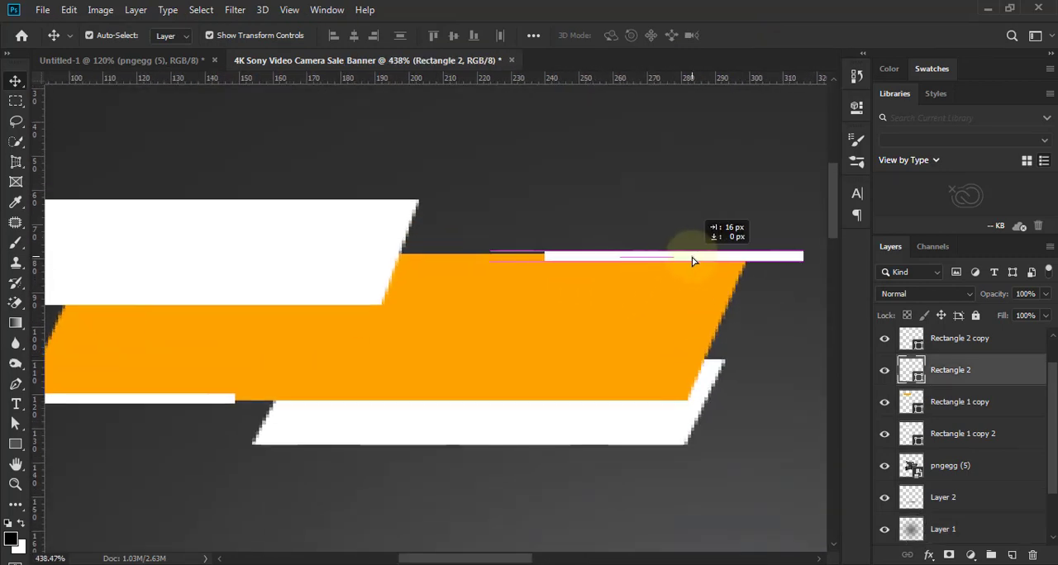
# - Duplicate the upper-right strip onto the top edge of the lower white parallelogram and fill the copy with black (000000)
pyautogui.moveTo(451, 356); pyautogui.dragTo(479, 322)
pyautogui.moveTo(677, 219); pyautogui.dragTo(491, 371)
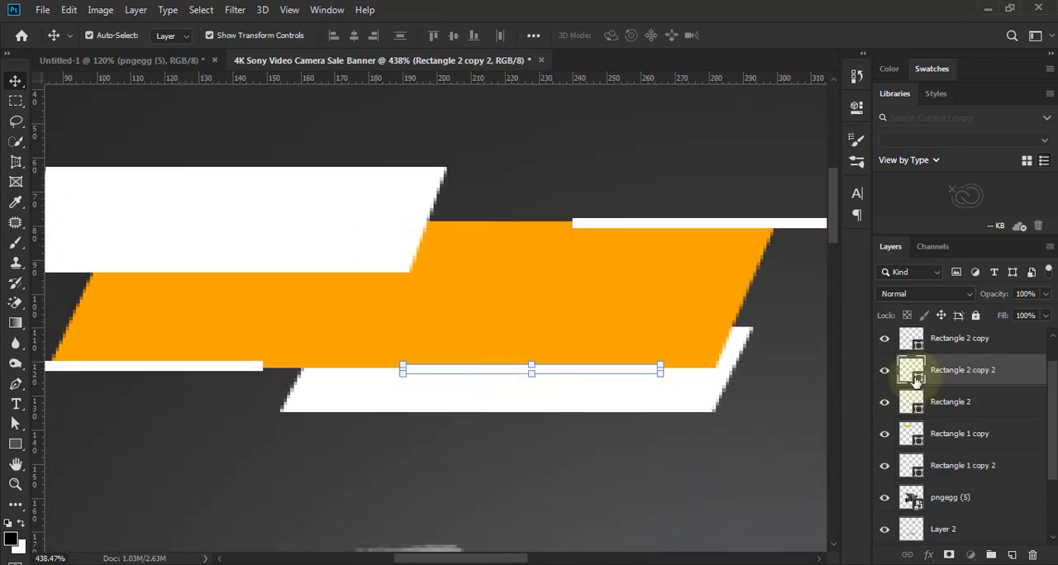
pyautogui.doubleClick(912, 369)
pyautogui.write('000000')
pyautogui.press('Return')
pyautogui.scroll(-3, 561, 444)
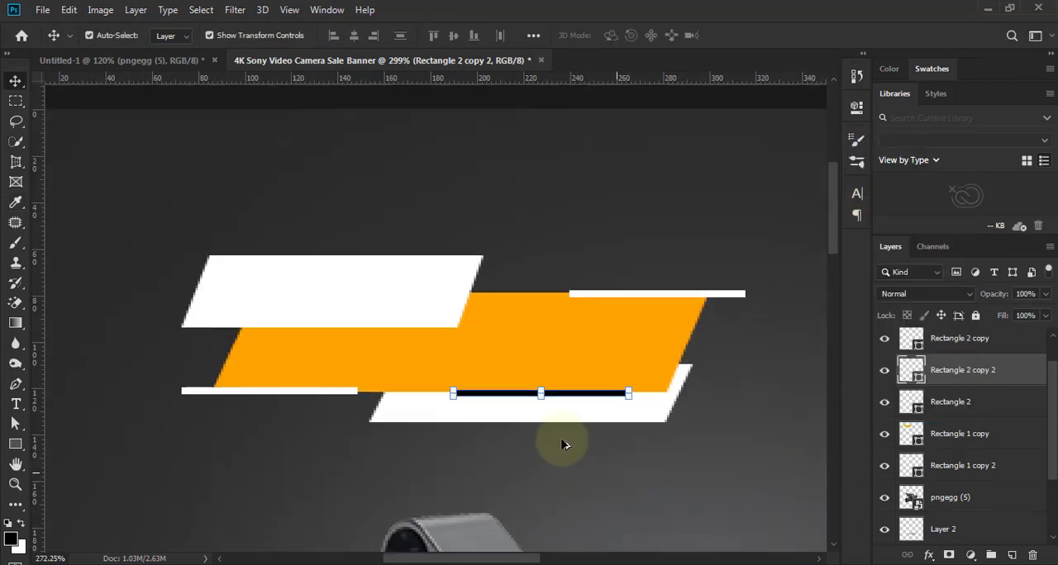
pyautogui.scroll(-3, 564, 444)
pyautogui.click(104, 347)
pyautogui.scroll(-4, 247, 411)
# - Draw a small corner-bracket shape with the Pen tool, about 24 by 15 px, just above the upper white parallelogram's left corner
pyautogui.scroll(3, 372, 417)
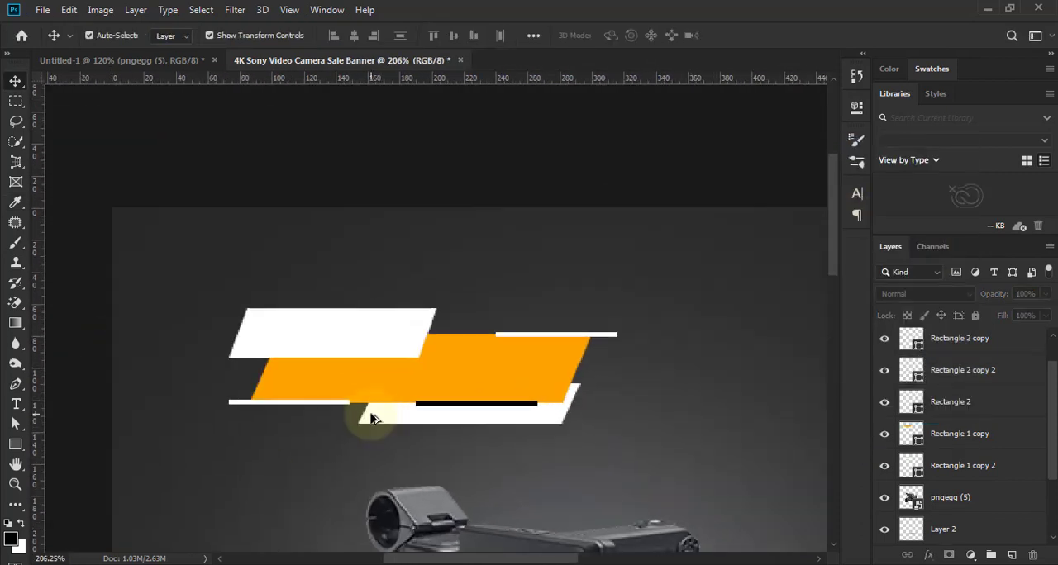
pyautogui.scroll(3, 364, 413)
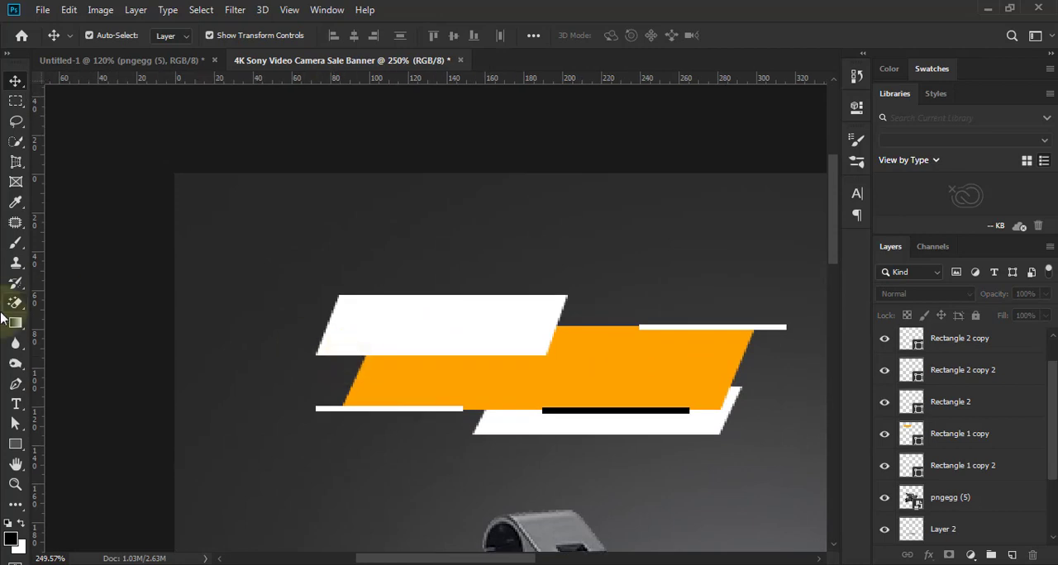
pyautogui.click(15, 384)
pyautogui.scroll(2, 318, 289)
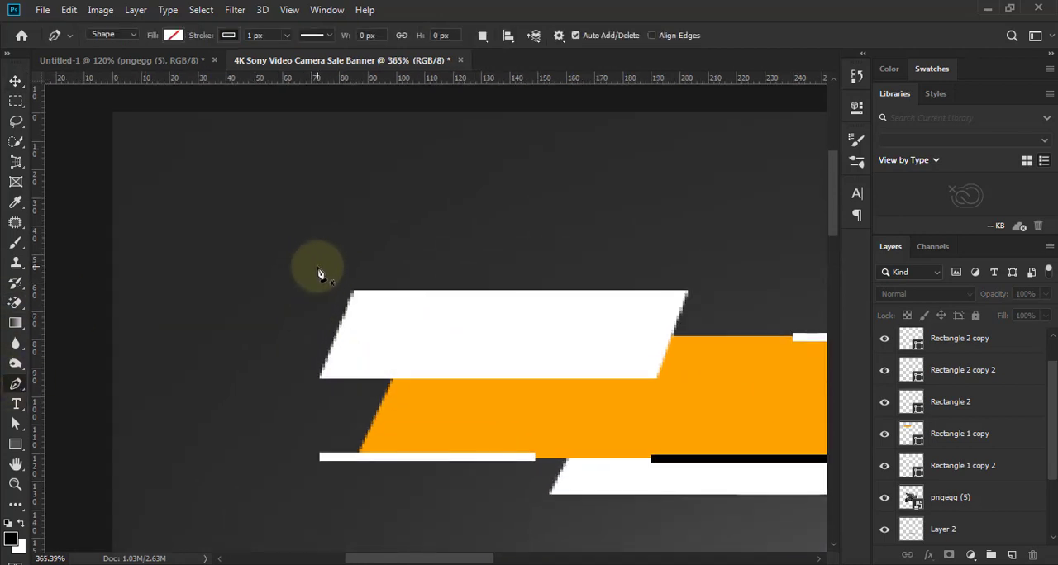
pyautogui.click(316, 264)
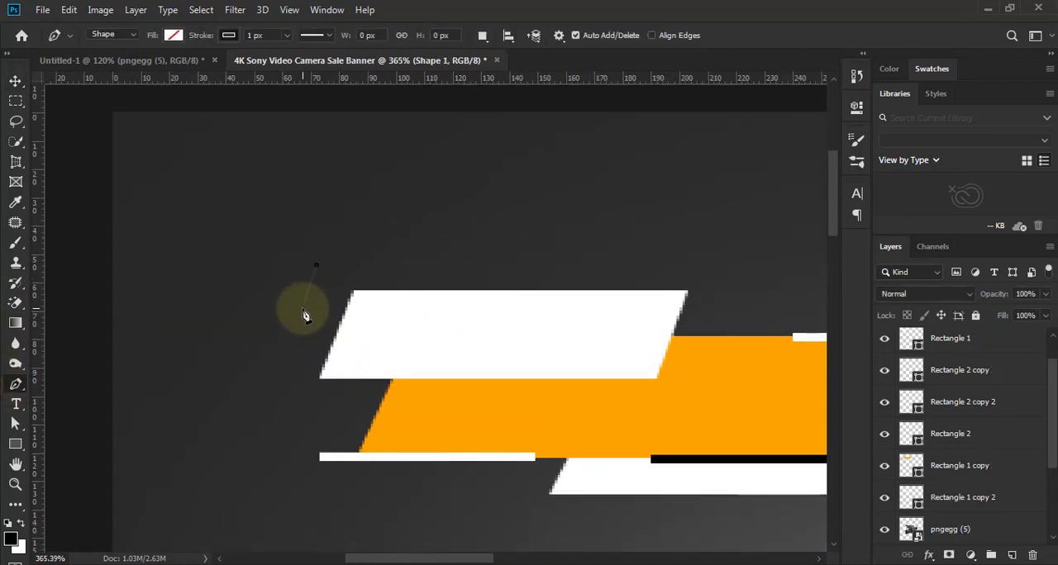
pyautogui.click(303, 309)
pyautogui.scroll(4, 330, 276)
pyautogui.scroll(-3, 319, 285)
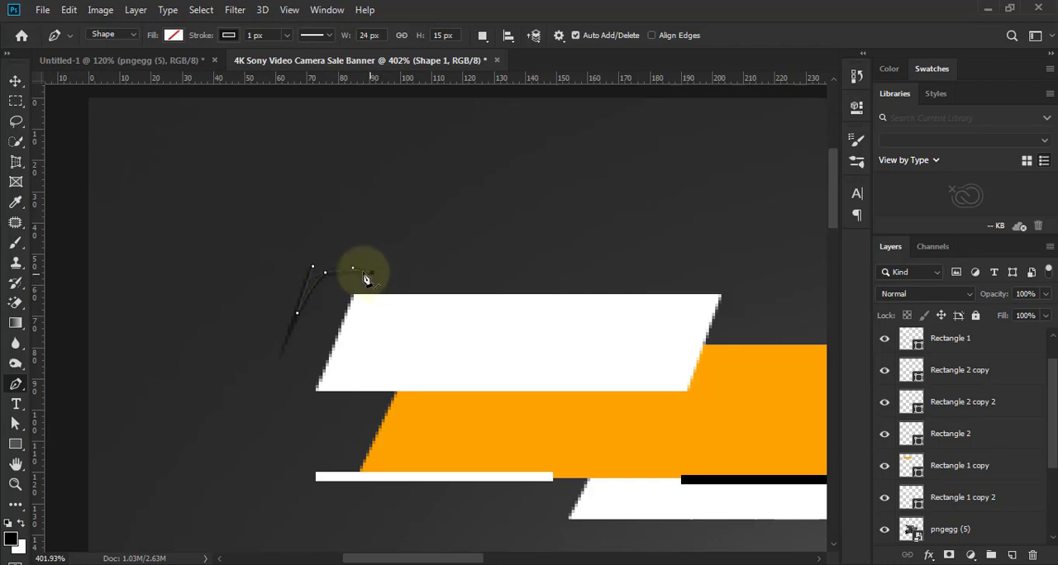
# - Reshape the corner bracket by moving its outer corner point, making it about 24 by 17 px
pyautogui.scroll(6, 339, 313)
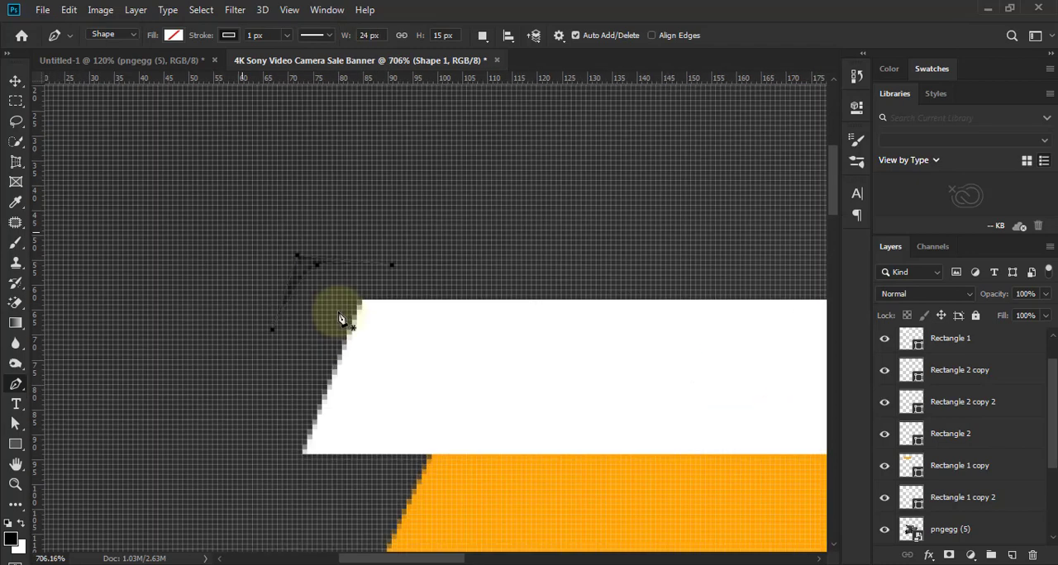
pyautogui.scroll(-5, 340, 313)
pyautogui.press('a')
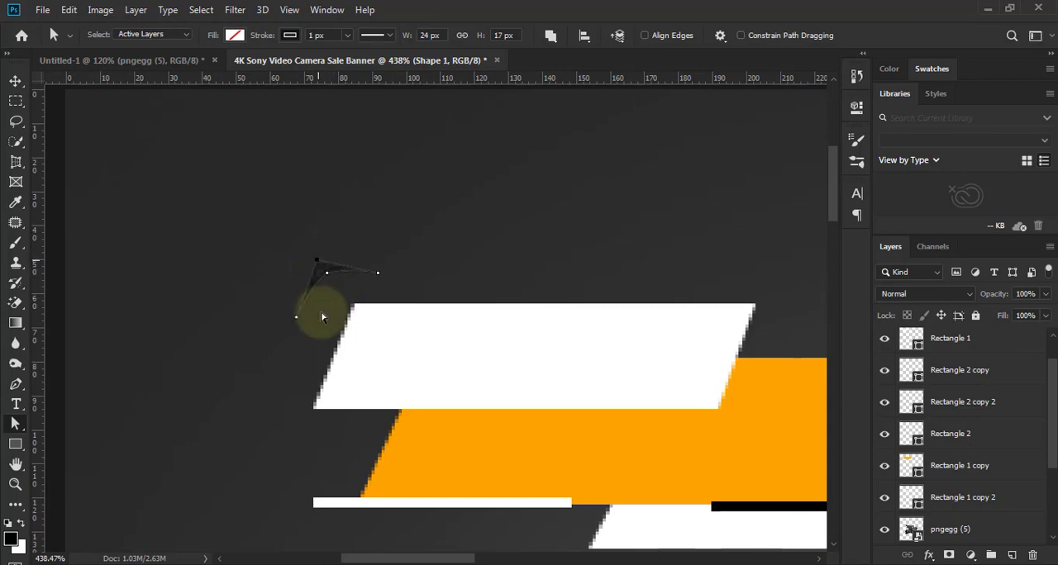
pyautogui.scroll(1, 1053, 419)
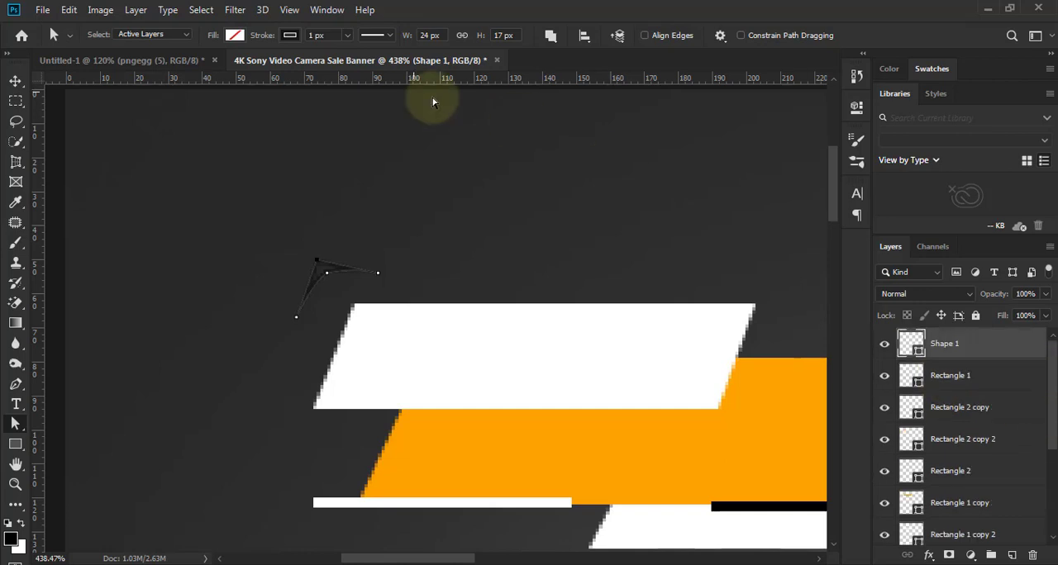
# - Fill the corner bracket with the orange parallelogram's color (ffa200) and remove its stroke
pyautogui.click(235, 35)
pyautogui.click(306, 70)
pyautogui.click(461, 436)
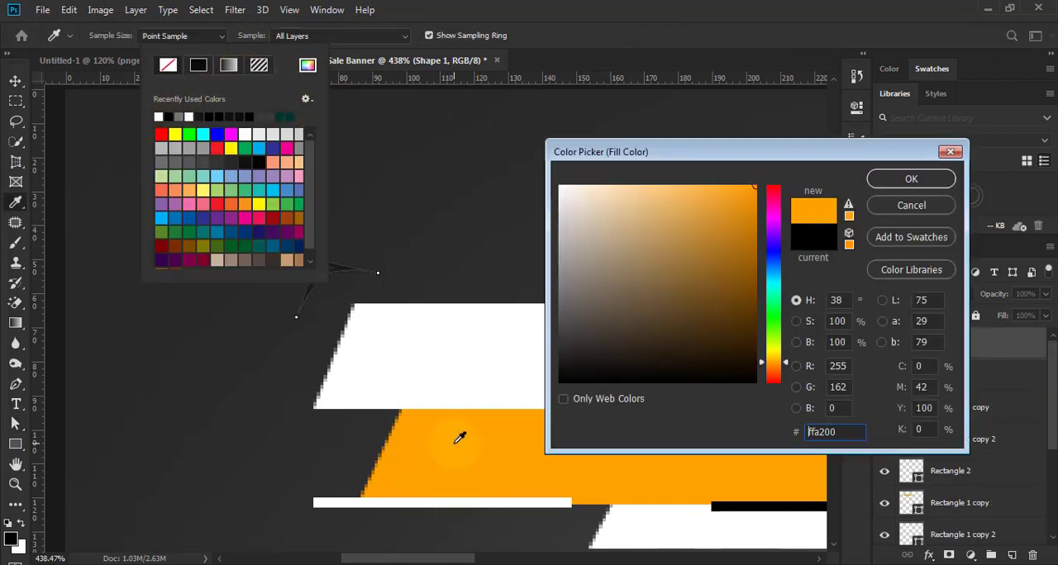
pyautogui.click(878, 177)
pyautogui.click(290, 37)
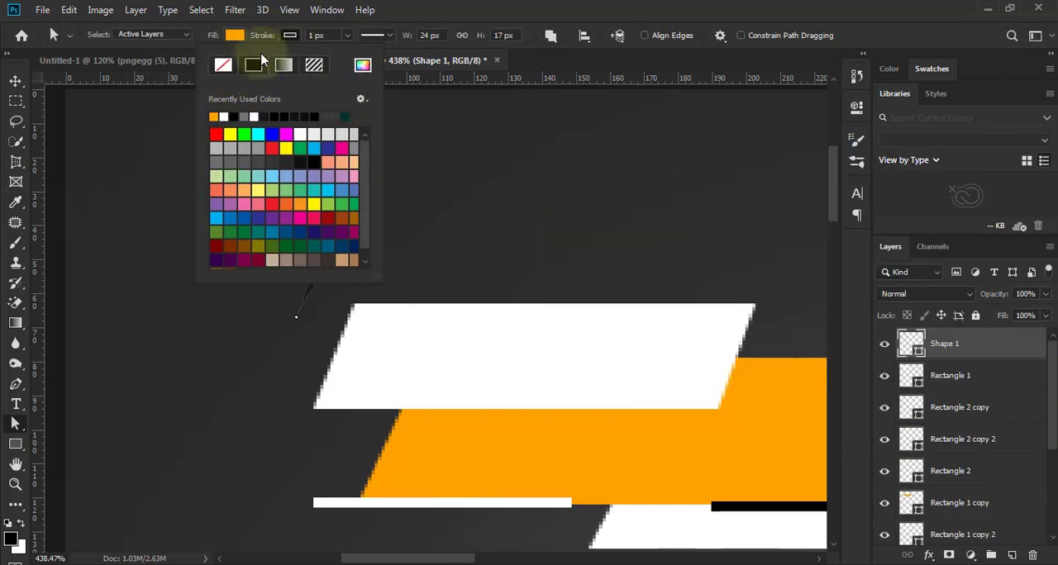
pyautogui.click(224, 67)
# - Rotate the orange bracket -5.69° and move it closer to the upper white parallelogram's top-left corner
pyautogui.click(15, 81)
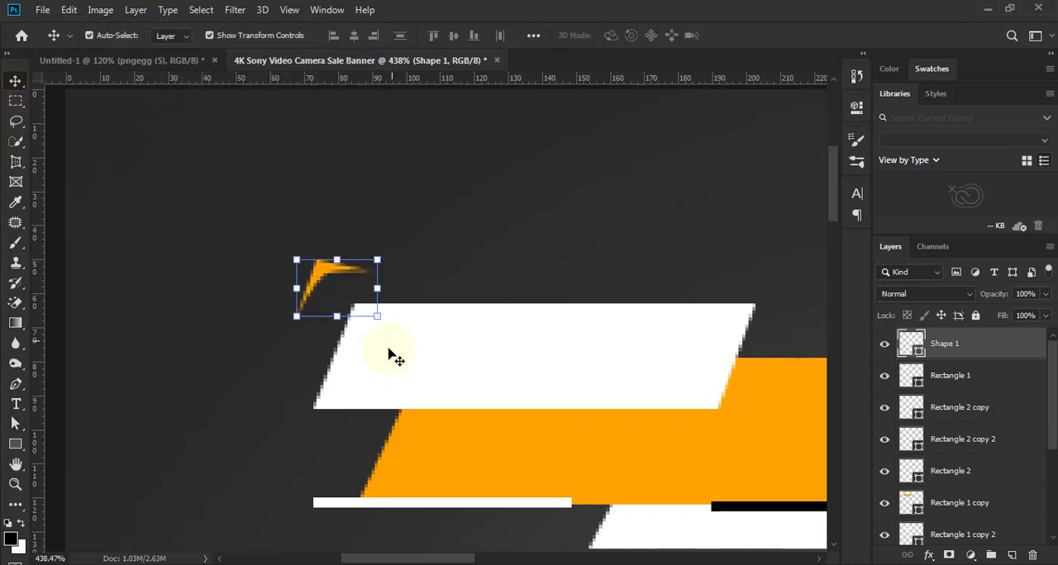
pyautogui.hotkey('ctrl', 't')
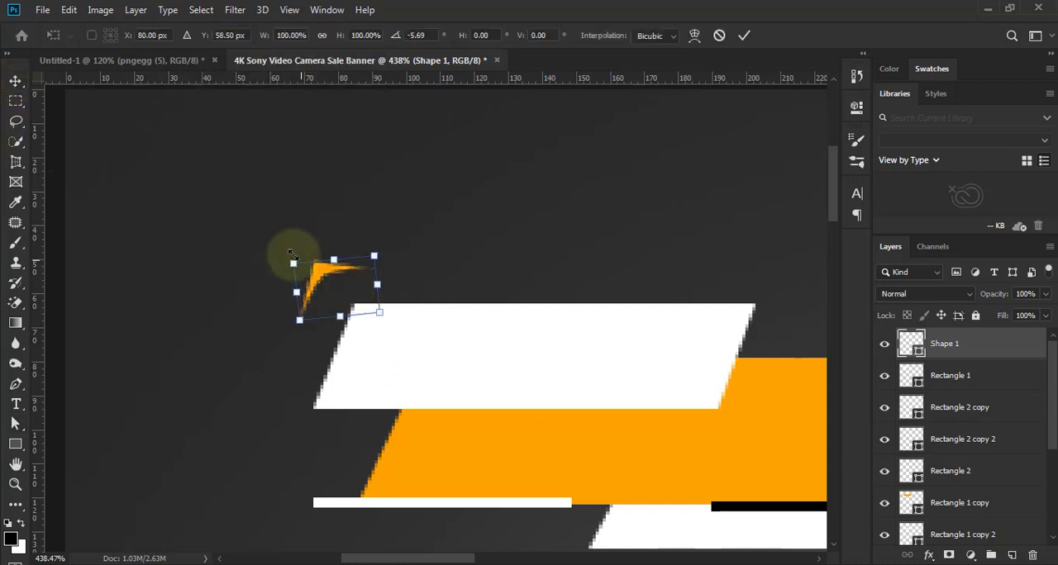
pyautogui.moveTo(321, 276); pyautogui.dragTo(341, 282)
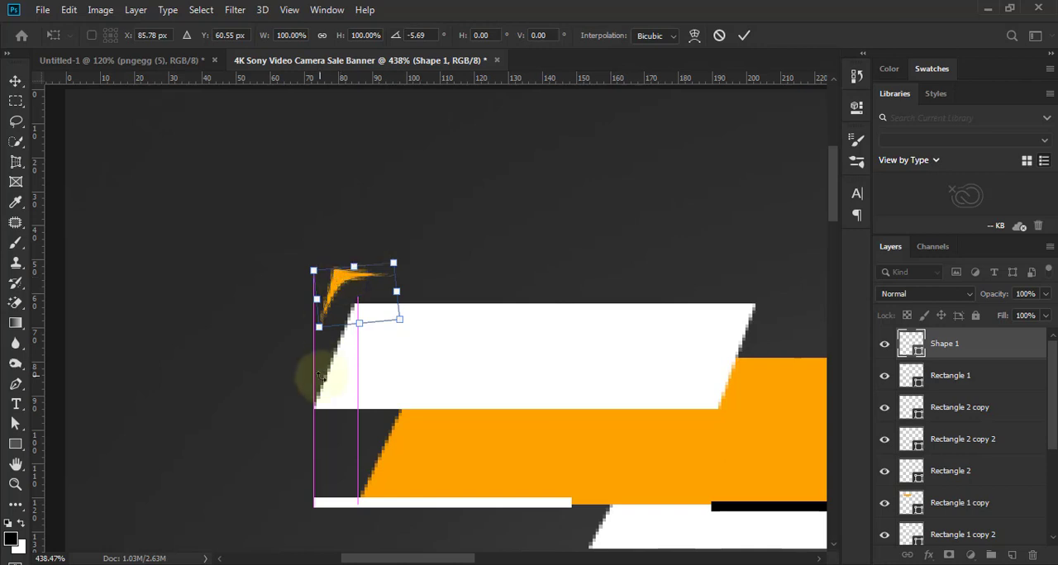
pyautogui.click(743, 35)
pyautogui.click(519, 218)
# - Pull the orange bracket's outer corner and right tip outward, enlarging it to about 24 by 18 px
pyautogui.scroll(-5, 428, 256)
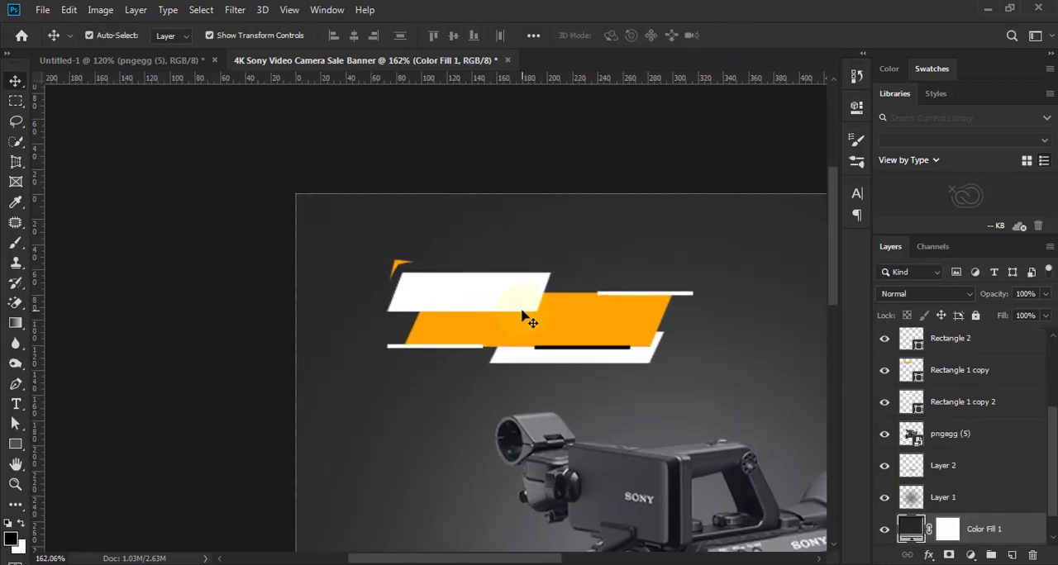
pyautogui.scroll(-1, 491, 294)
pyautogui.scroll(5, 479, 295)
pyautogui.scroll(2, 399, 291)
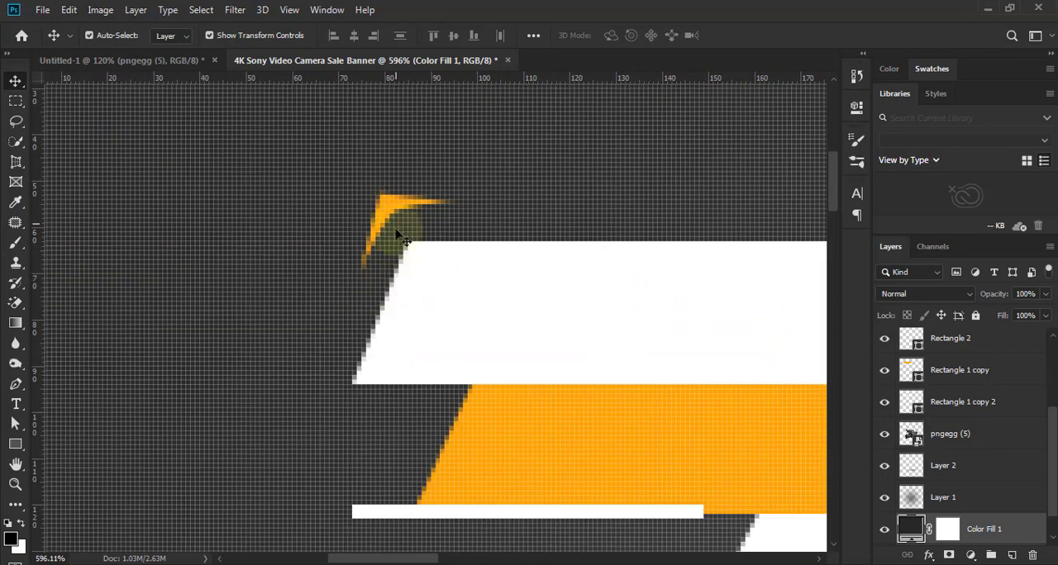
pyautogui.click(395, 269)
pyautogui.scroll(-1, 413, 271)
pyautogui.press('a')
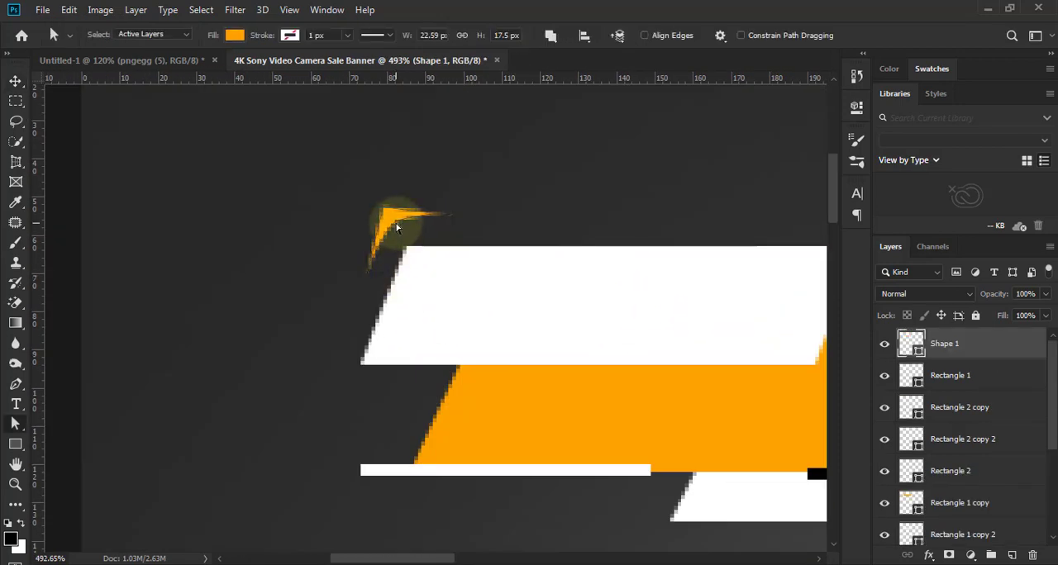
pyautogui.scroll(2, 395, 224)
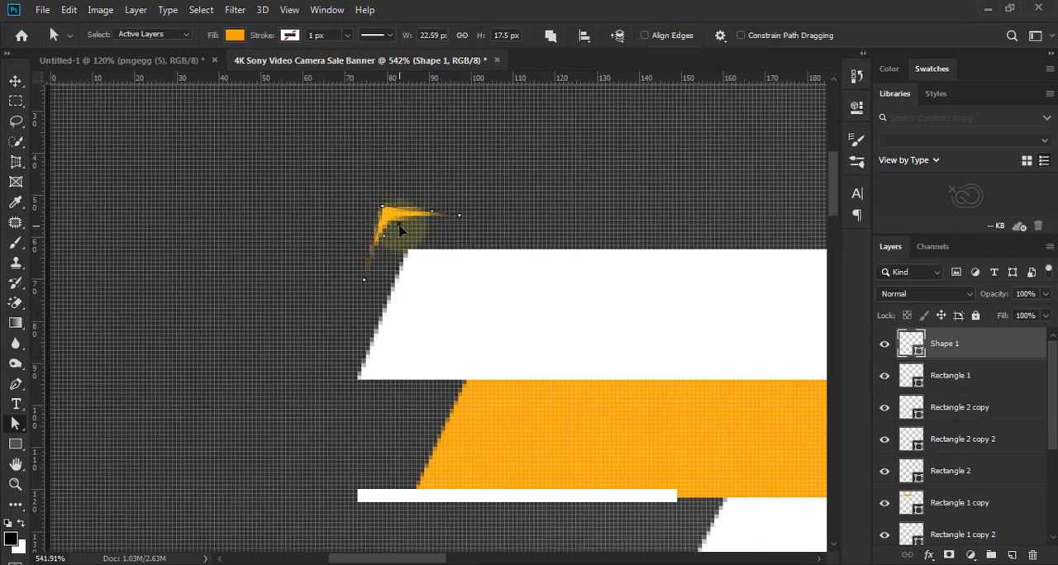
pyautogui.scroll(3, 399, 231)
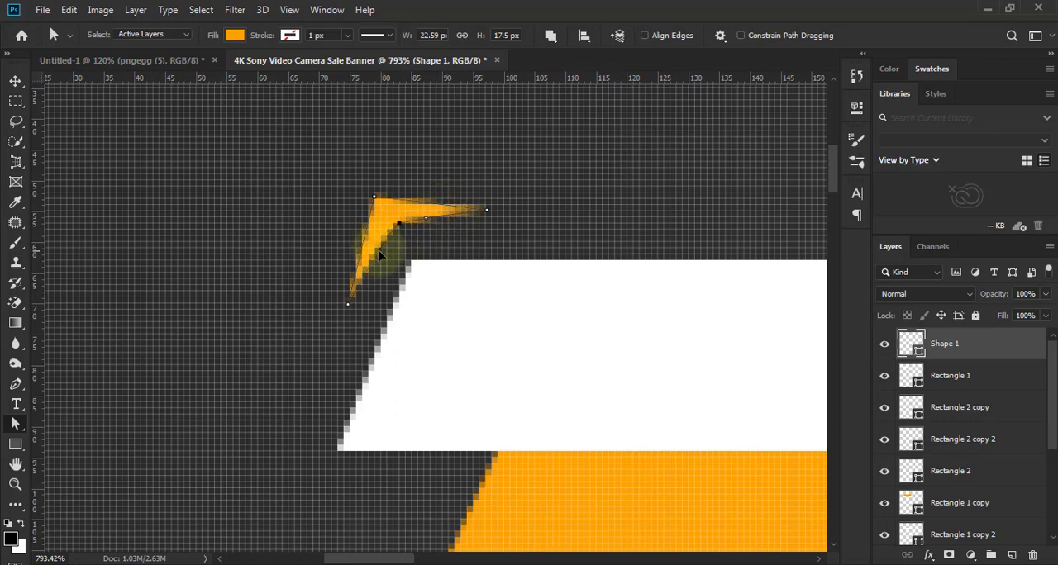
pyautogui.click(379, 196)
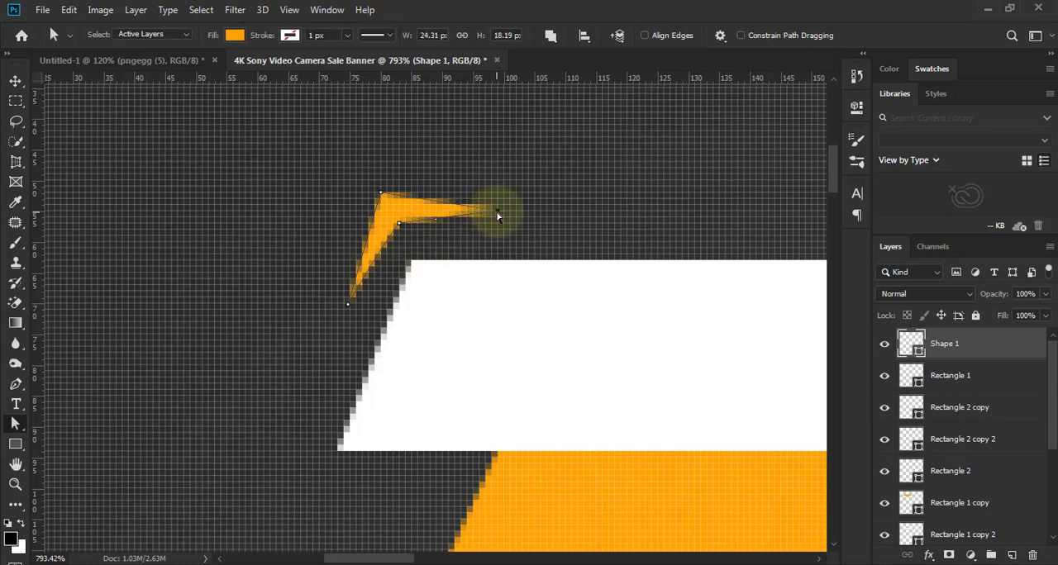
pyautogui.click(15, 80)
# - Rotate the orange bracket another -5.05° beside the upper white parallelogram's corner
pyautogui.scroll(-8, 385, 357)
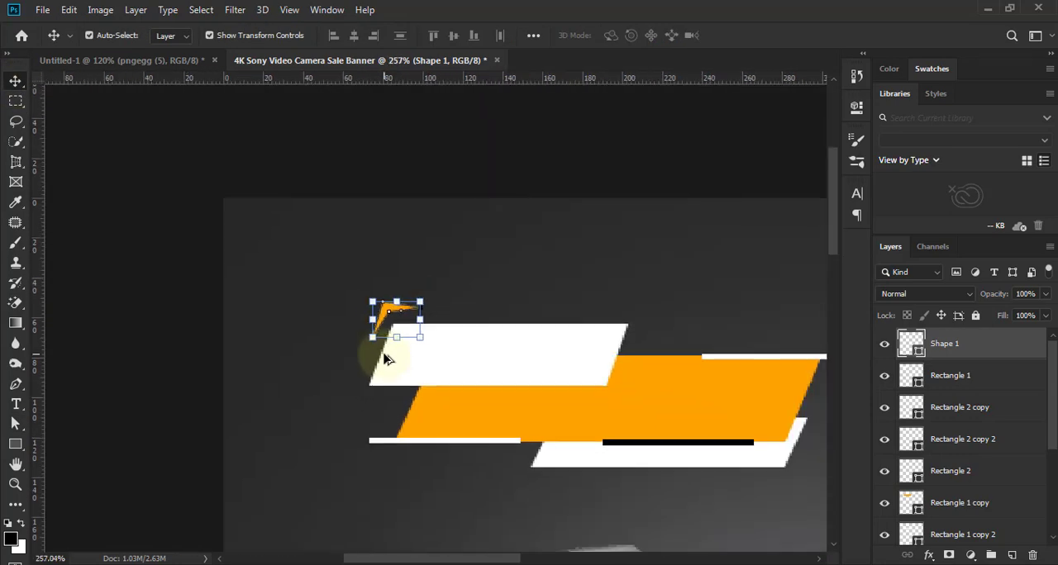
pyautogui.click(138, 318)
pyautogui.scroll(-2, 405, 371)
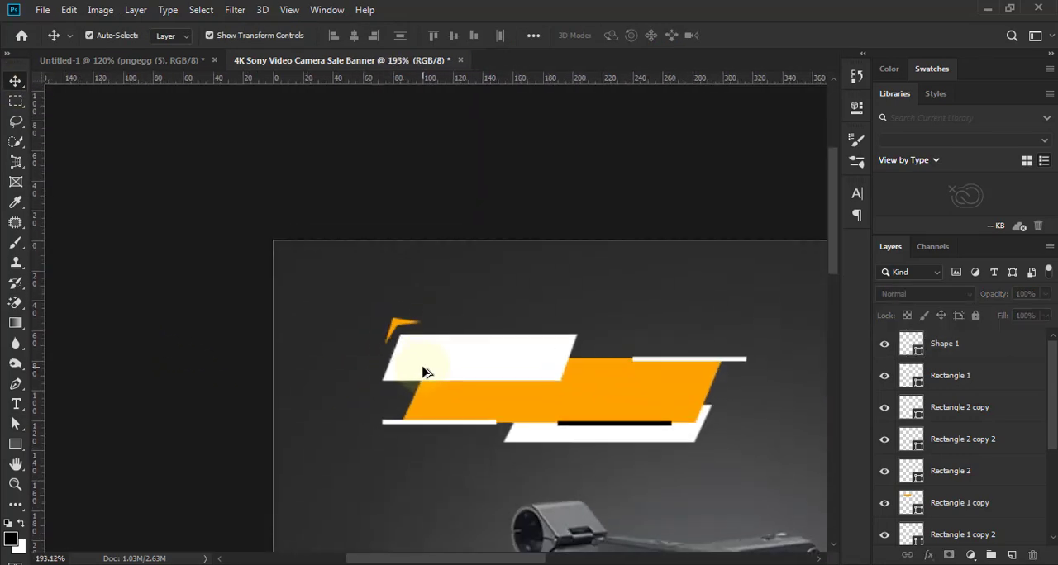
pyautogui.scroll(5, 422, 372)
pyautogui.click(283, 218)
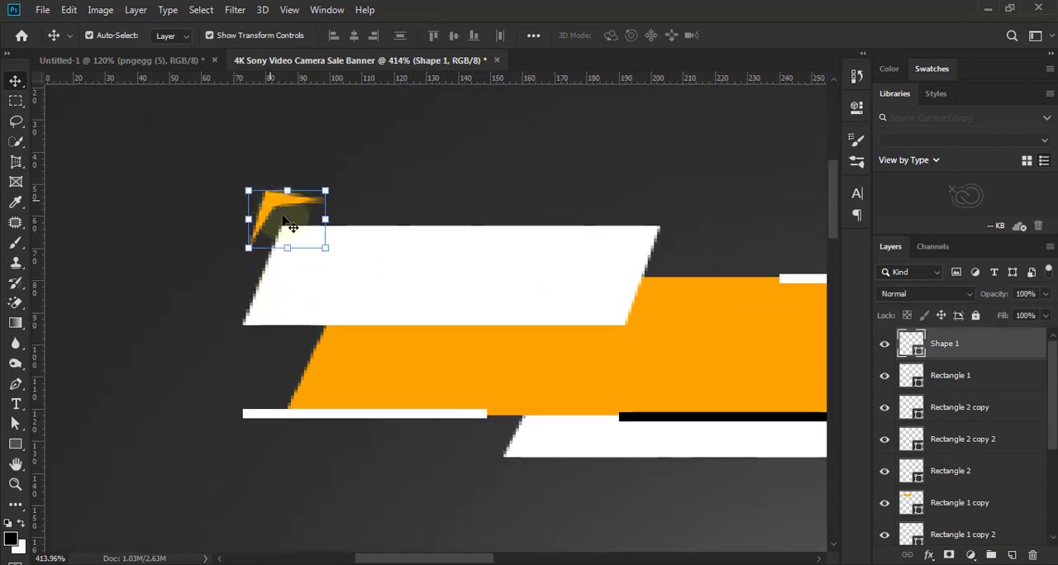
pyautogui.moveTo(338, 187); pyautogui.dragTo(285, 198)
pyautogui.scroll(3, 285, 198)
pyautogui.scroll(-2, 285, 199)
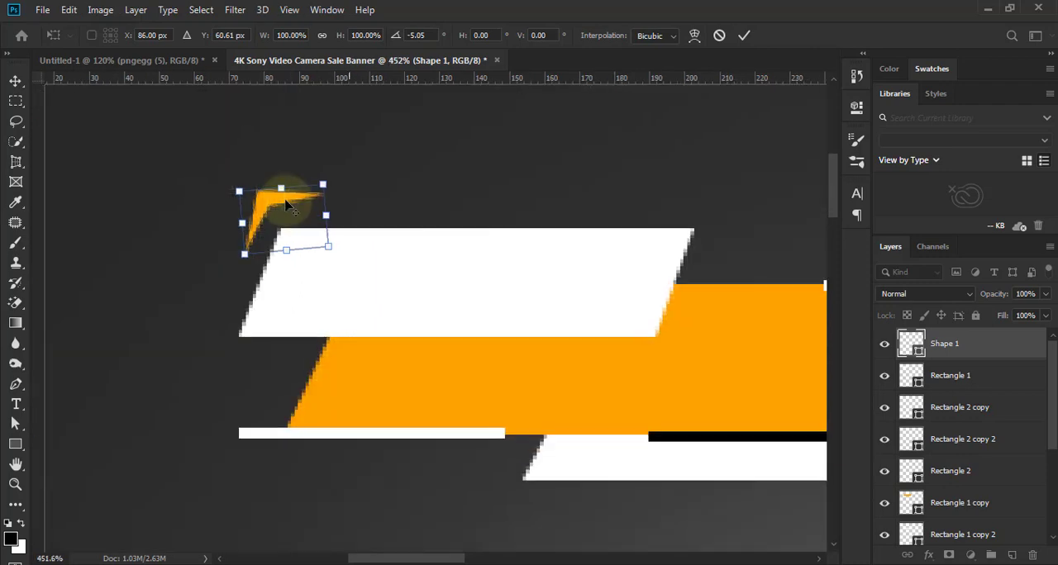
pyautogui.press('Return')
# - Move the orange bracket's right tip slightly outward and down
pyautogui.press('a')
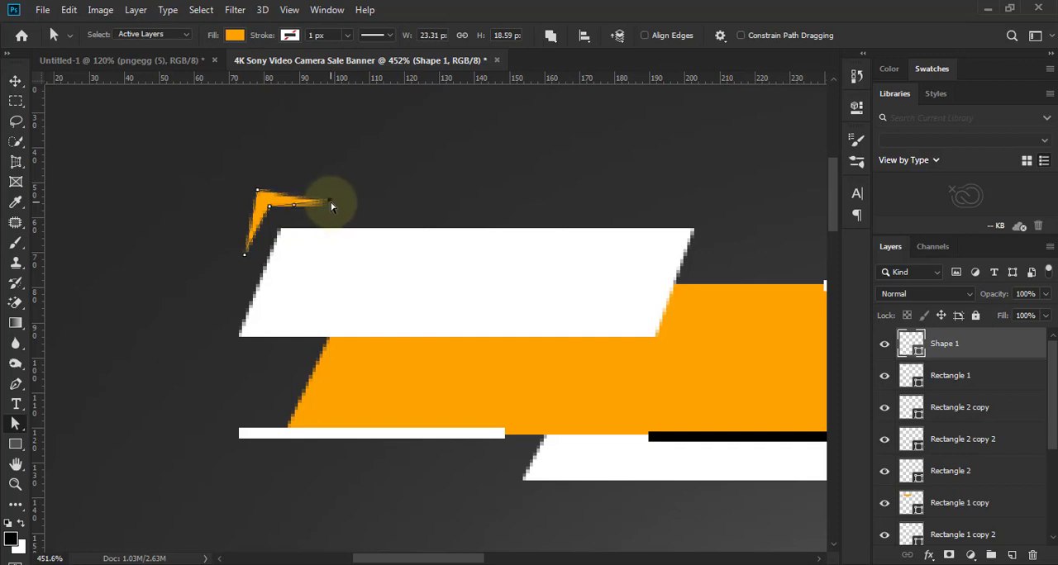
pyautogui.click(15, 80)
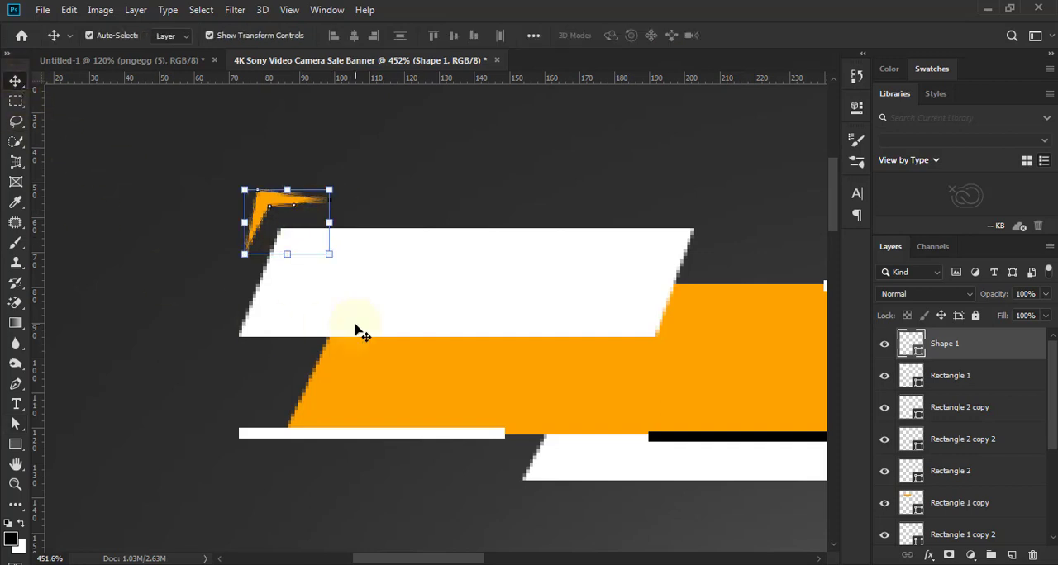
pyautogui.click(177, 278)
pyautogui.scroll(-3, 179, 279)
pyautogui.scroll(-2, 182, 278)
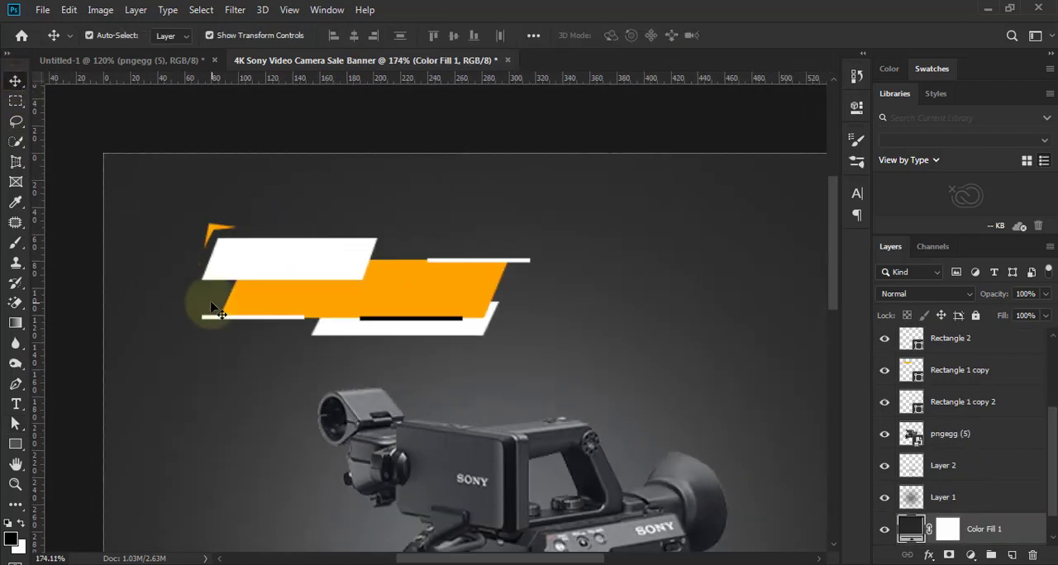
# - Duplicate the orange bracket to below the lower white parallelogram's right end and flip the copy horizontally and vertically
pyautogui.click(215, 228)
pyautogui.moveTo(215, 230); pyautogui.dragTo(532, 352)
pyautogui.click(69, 9)
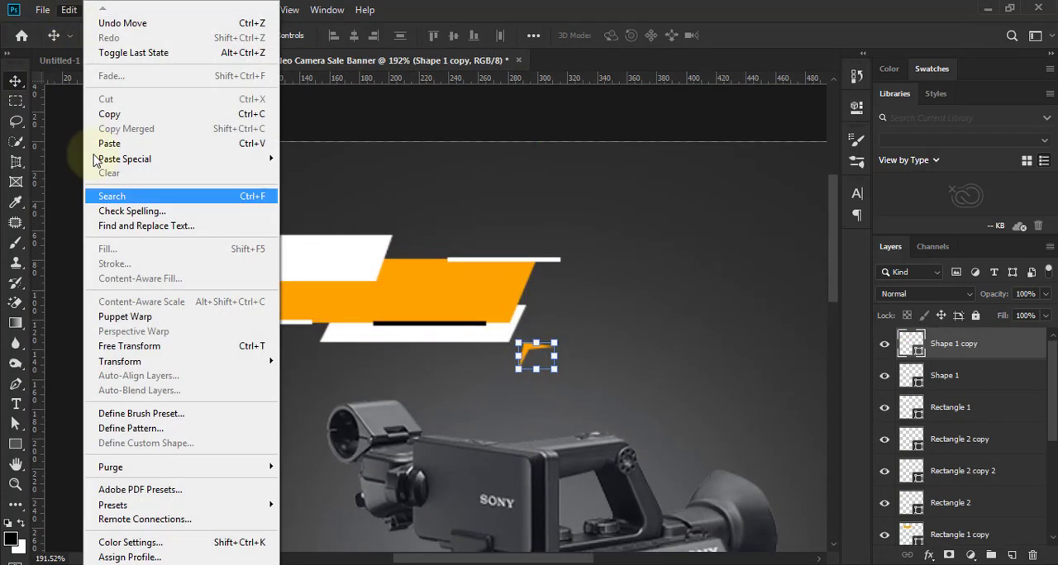
pyautogui.click(99, 345)
pyautogui.rightClick(520, 362)
pyautogui.click(565, 340)
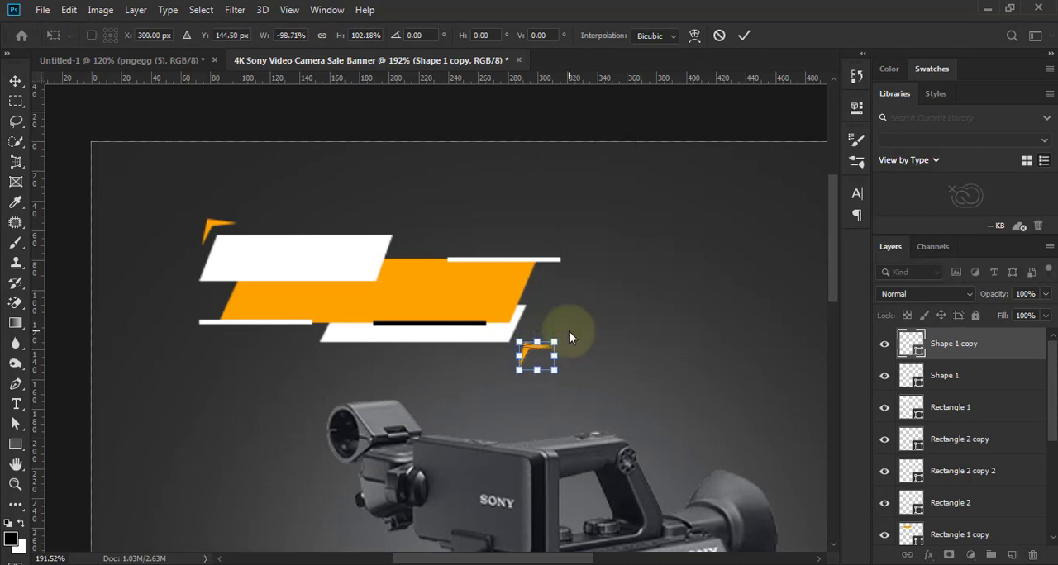
pyautogui.rightClick(563, 339)
pyautogui.click(565, 353)
# - Move the flipped bracket up and left so it hugs the lower white parallelogram's bottom-right corner
pyautogui.scroll(3, 551, 369)
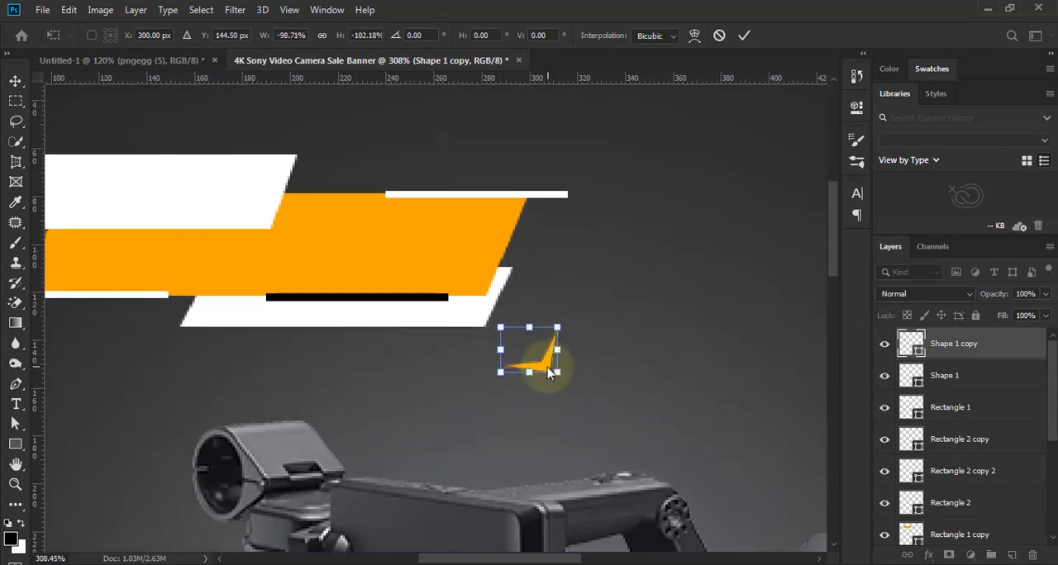
pyautogui.moveTo(522, 355); pyautogui.dragTo(476, 333)
pyautogui.press('Return')
pyautogui.scroll(-4, 578, 211)
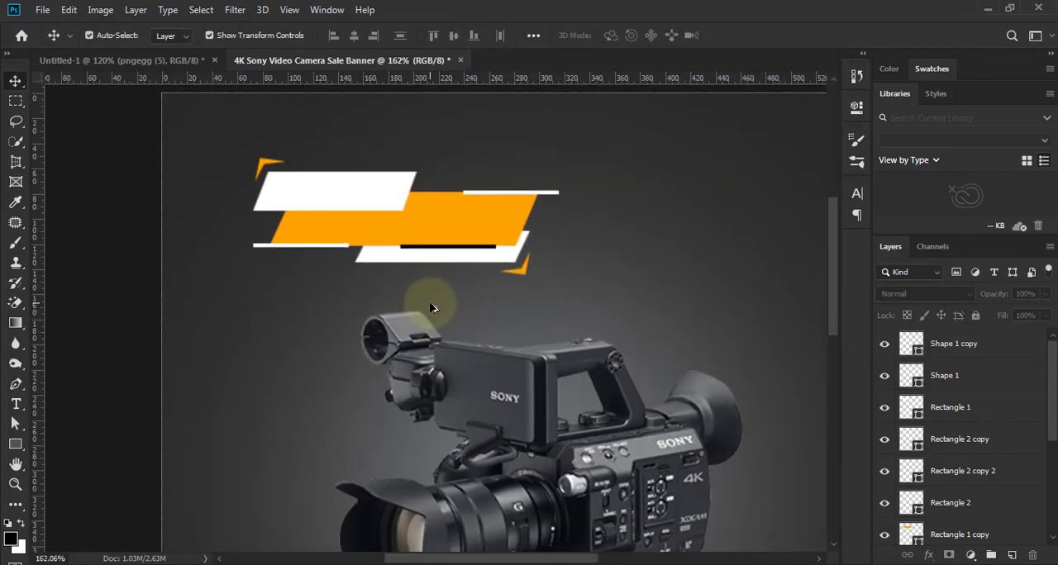
# - Add the black text "NEW" in Akrobat Black, starting on the upper white parallelogram
pyautogui.scroll(-1, 324, 206)
pyautogui.scroll(4, 324, 206)
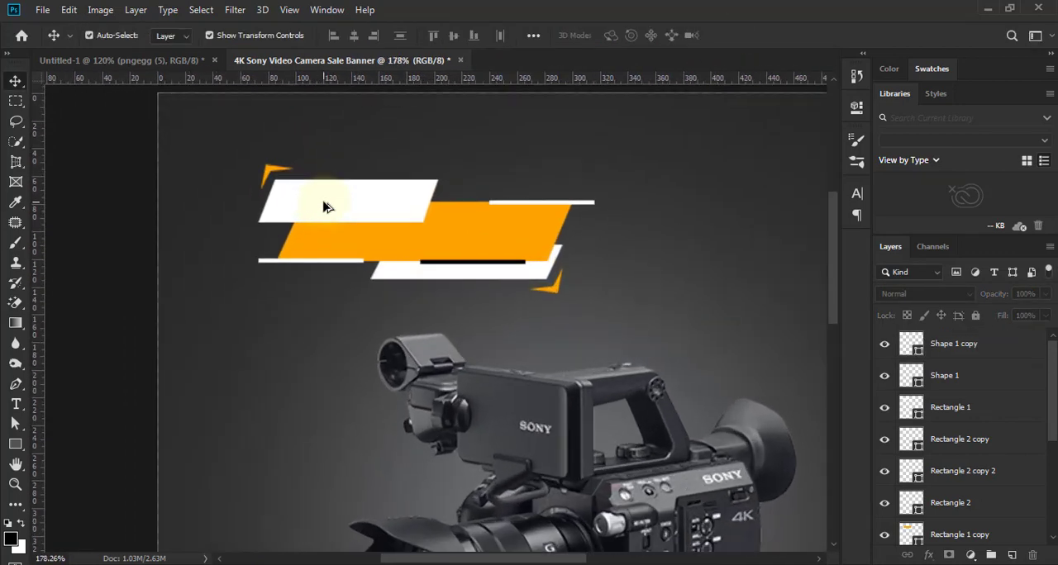
pyautogui.click(16, 404)
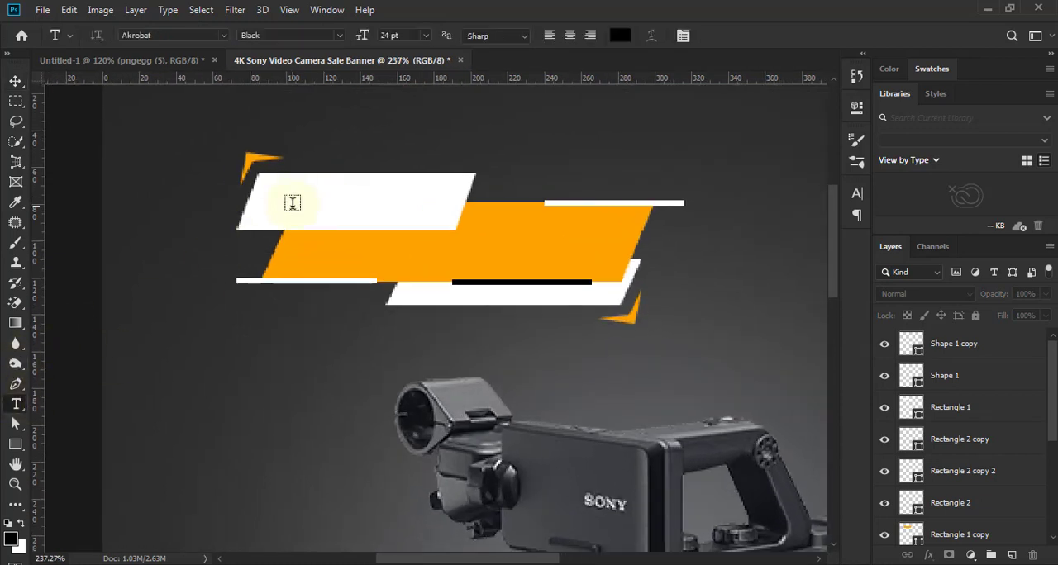
pyautogui.click(292, 203)
pyautogui.write('NEW')
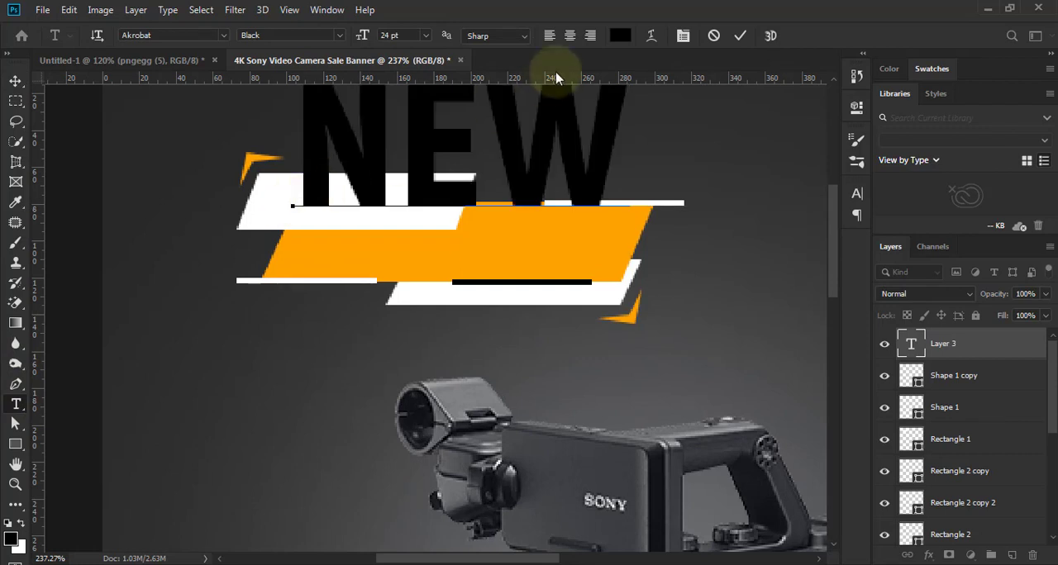
# - Set the "NEW" text's font size to 11 pt
pyautogui.click(857, 197)
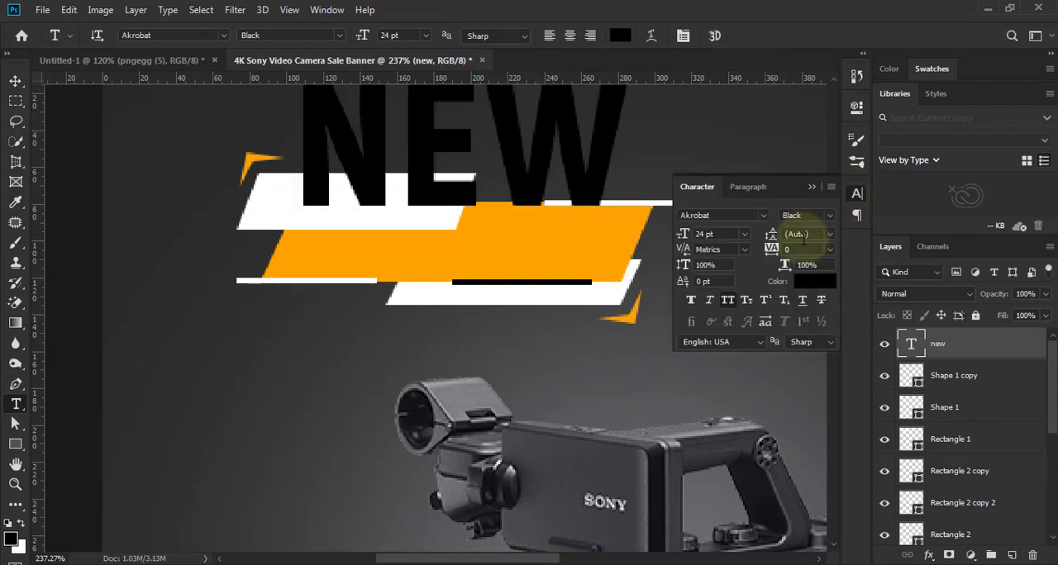
pyautogui.click(744, 234)
pyautogui.click(721, 314)
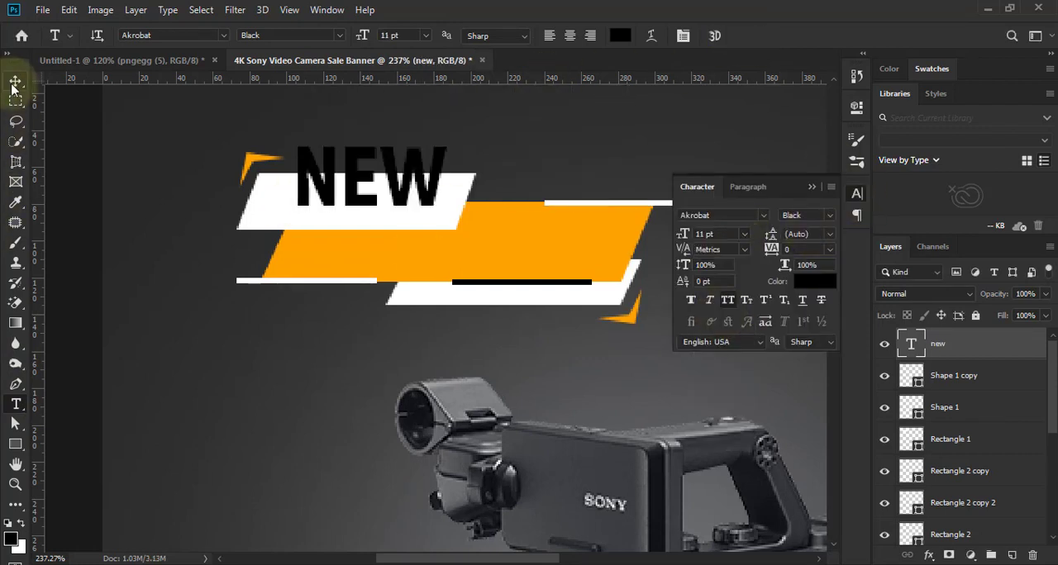
# - Move the "NEW" text down onto the upper white parallelogram and recolour it dark grey 3a3a3e sampled from the camera image
pyautogui.click(15, 81)
pyautogui.moveTo(410, 182); pyautogui.dragTo(397, 205)
pyautogui.click(818, 282)
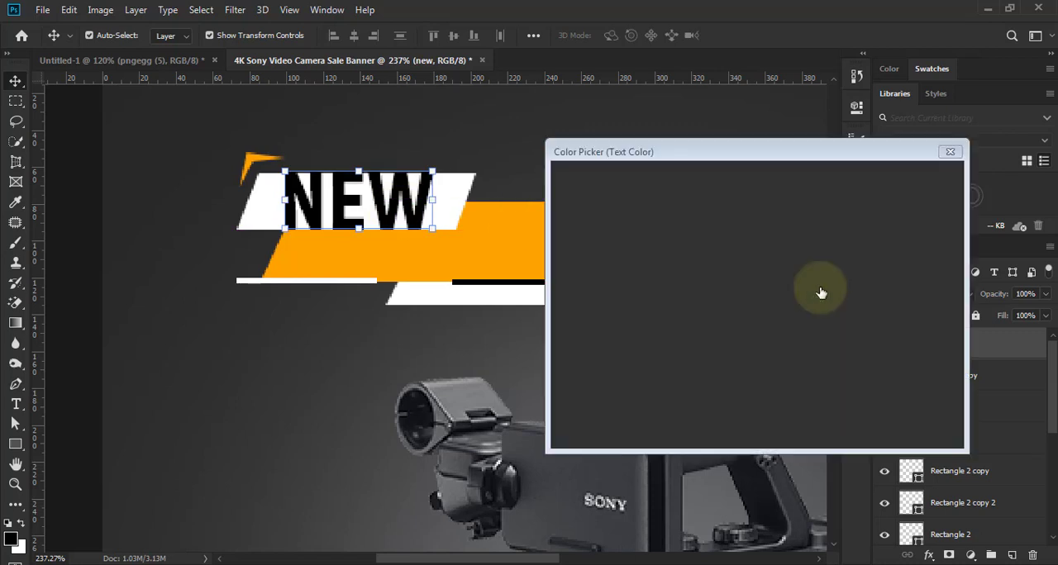
pyautogui.click(471, 400)
pyautogui.click(677, 482)
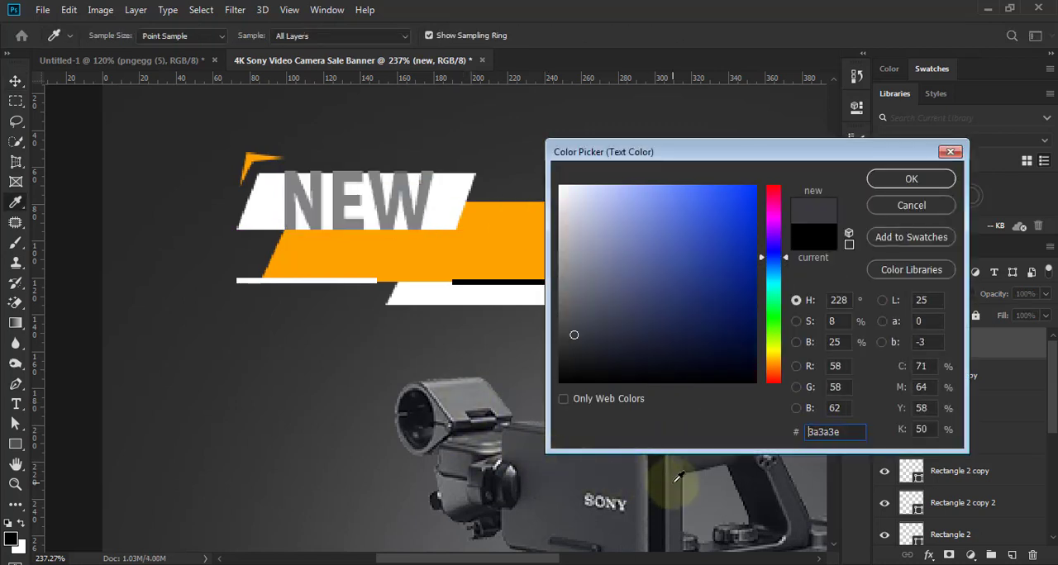
pyautogui.click(910, 179)
# - Change the "NEW" text to Gotham Bold at 8 pt
pyautogui.click(730, 215)
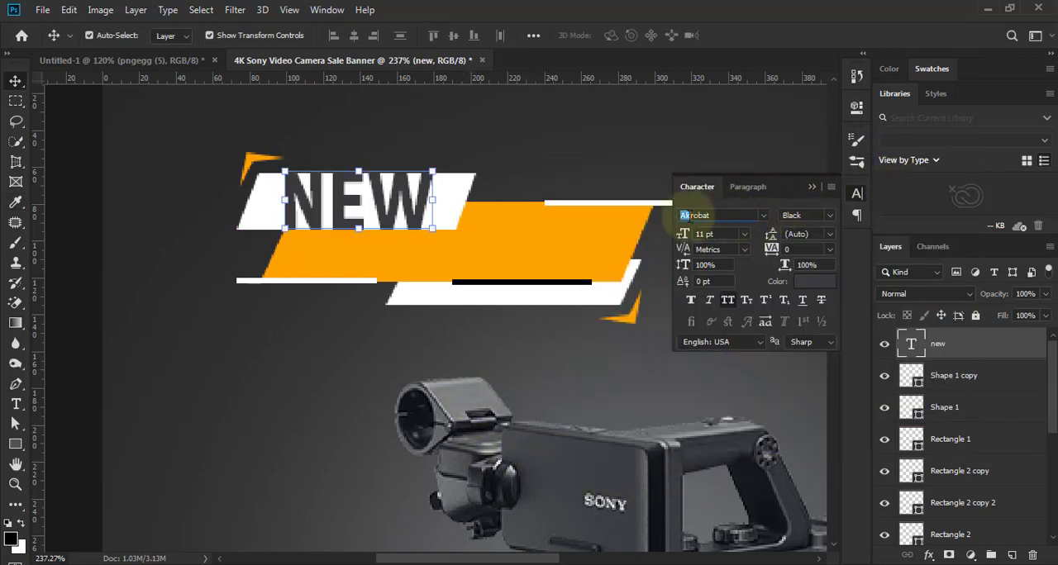
pyautogui.write('g')
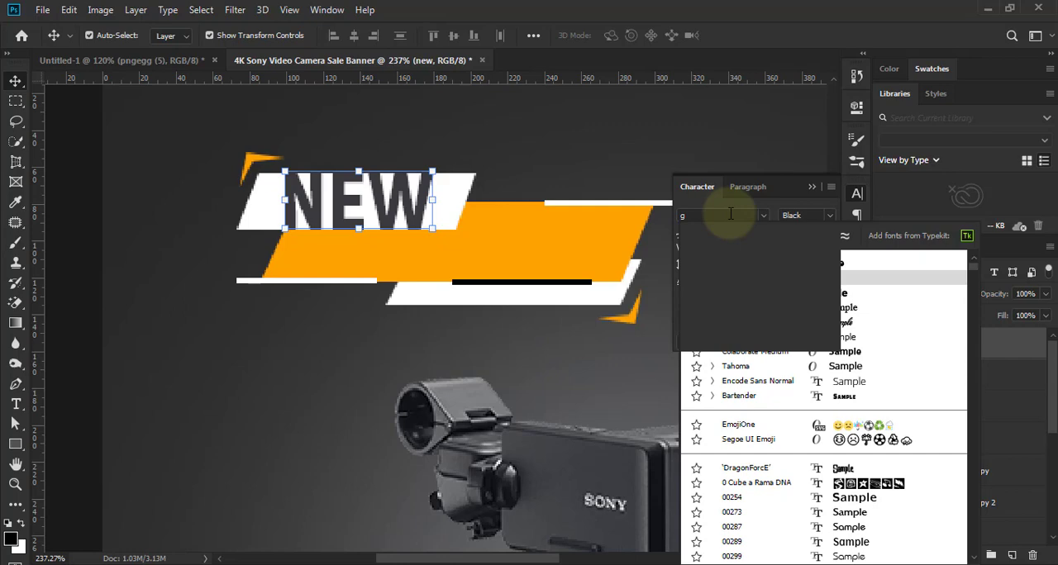
pyautogui.write('oth')
pyautogui.press('Return')
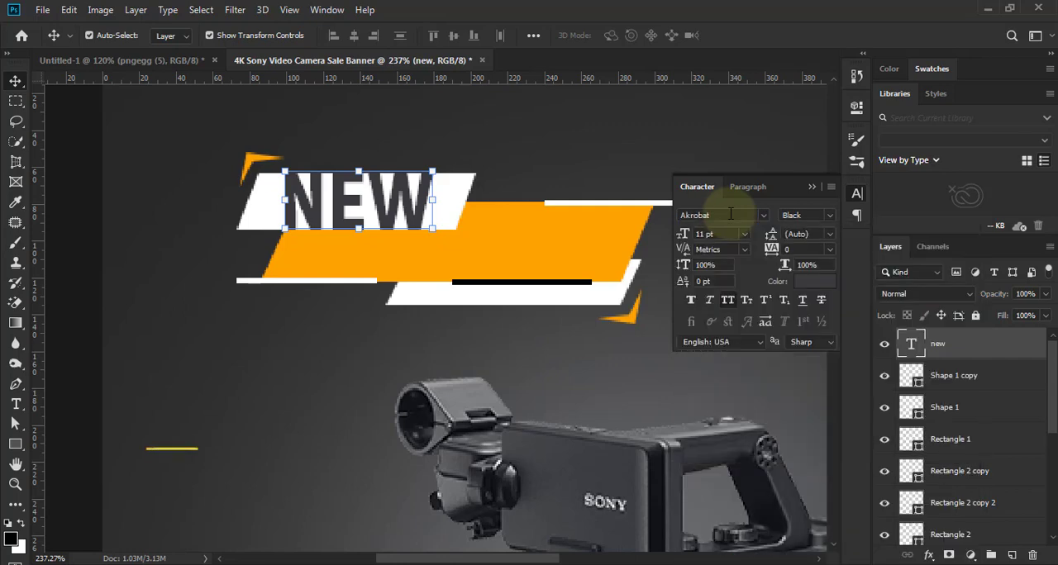
pyautogui.click(828, 215)
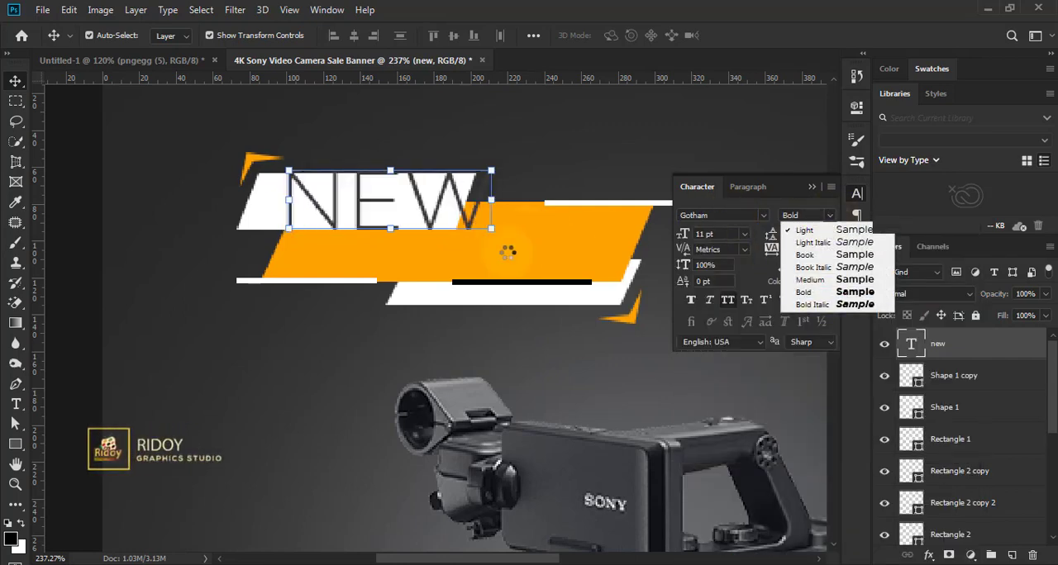
pyautogui.click(745, 235)
pyautogui.click(726, 281)
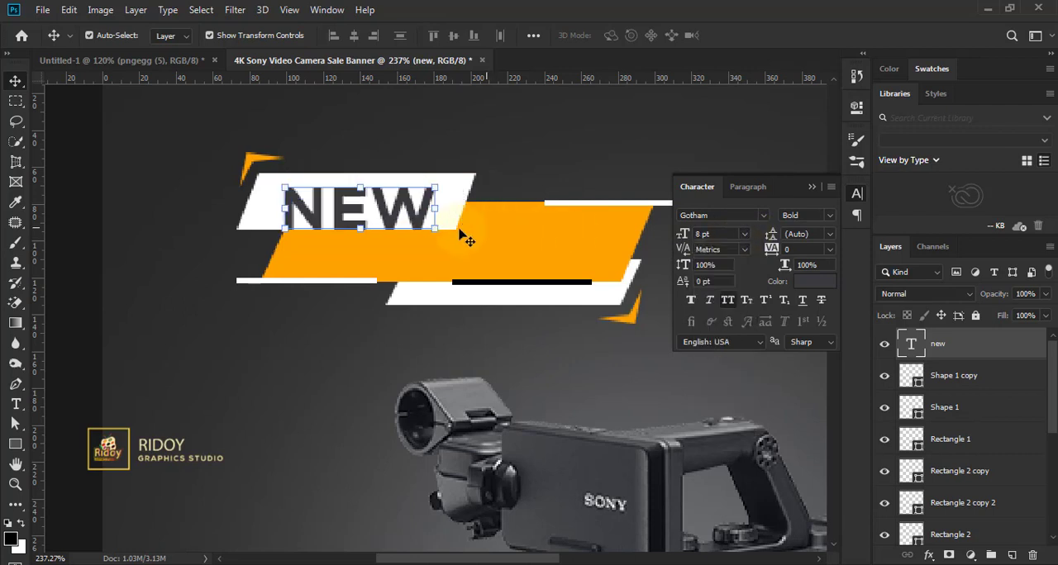
# - Apply faux italic to the "NEW" text and position it within the upper white parallelogram
pyautogui.moveTo(396, 225); pyautogui.dragTo(402, 218)
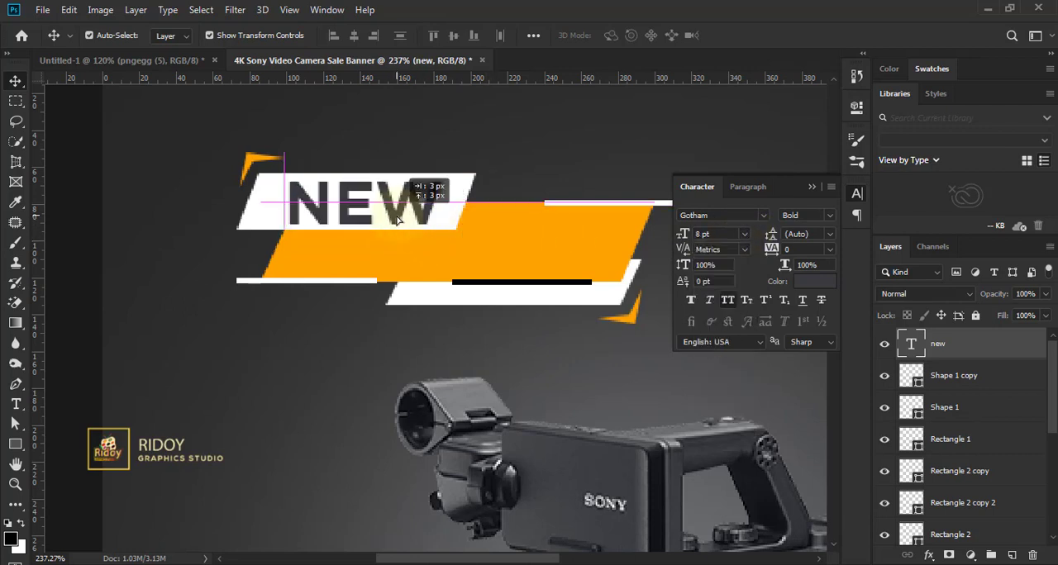
pyautogui.click(709, 301)
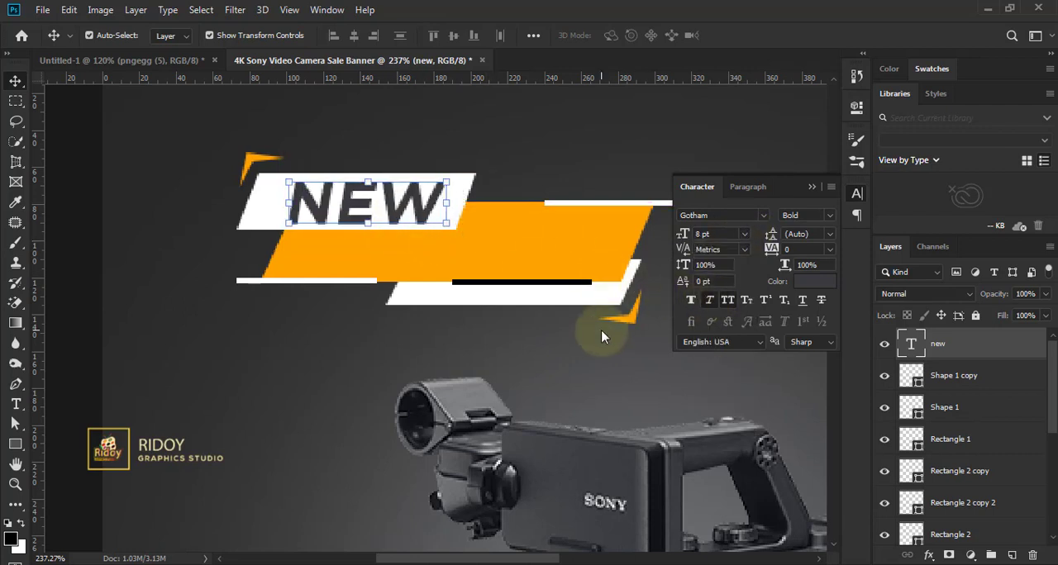
pyautogui.press('Left')
pyautogui.press('Left')
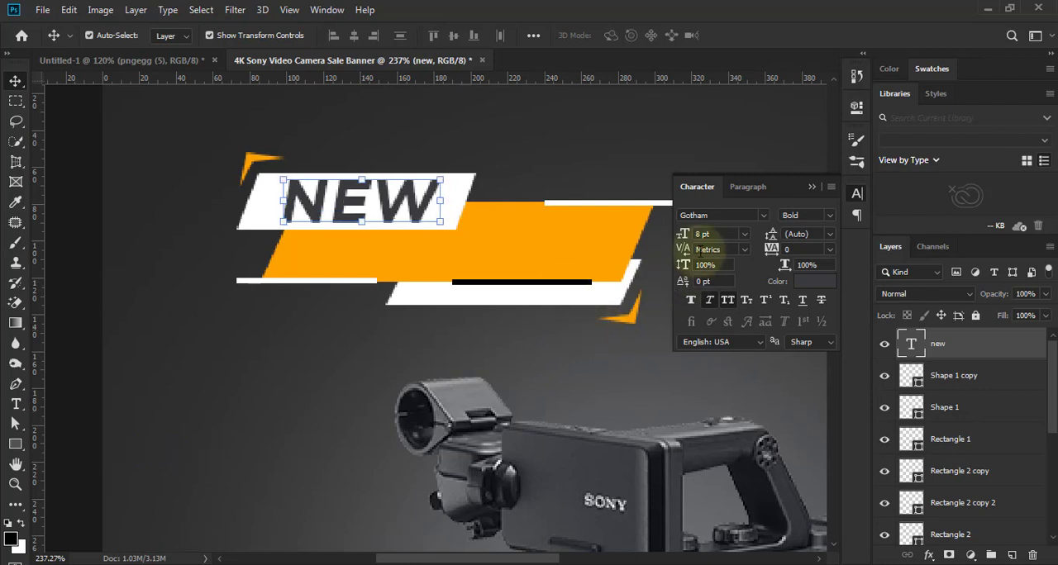
# - Set the "NEW" text's font size to 7 pt
pyautogui.click(700, 234)
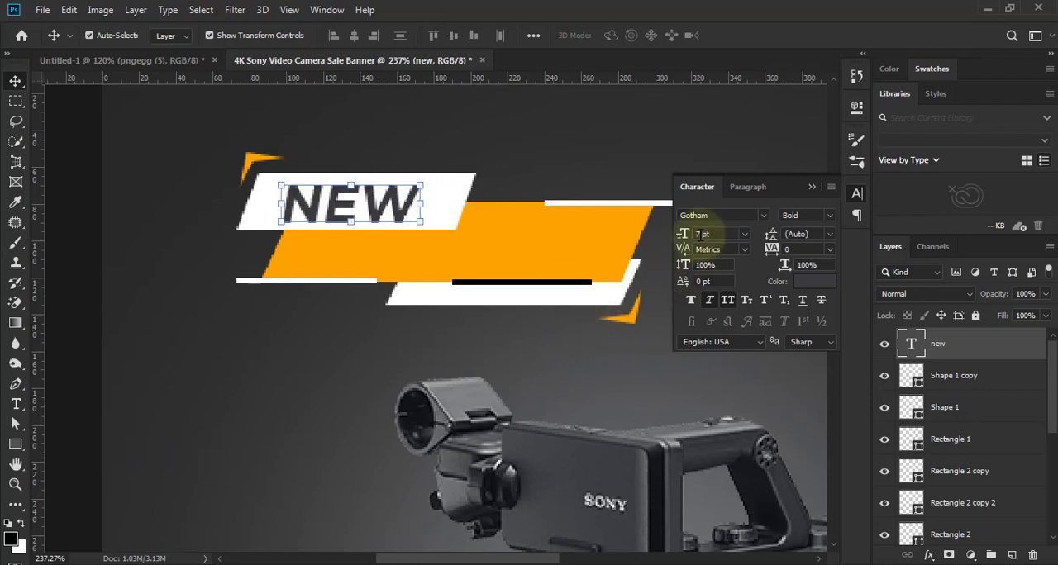
pyautogui.click(538, 303)
pyautogui.click(537, 178)
pyautogui.scroll(-5, 485, 296)
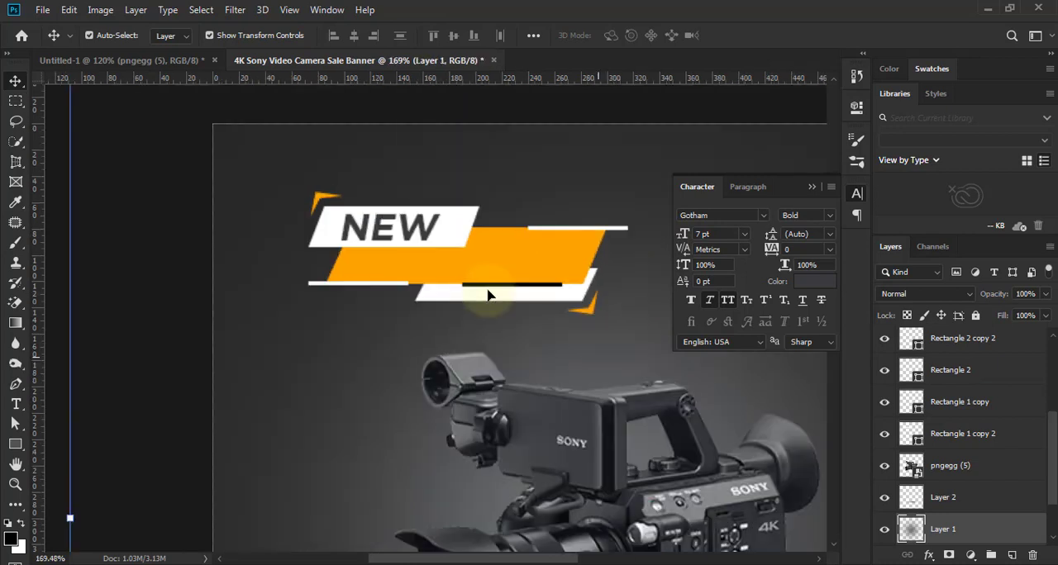
pyautogui.scroll(3, 554, 308)
# - Change the "NEW" text's font to Gotham Black Regular
pyautogui.click(366, 225)
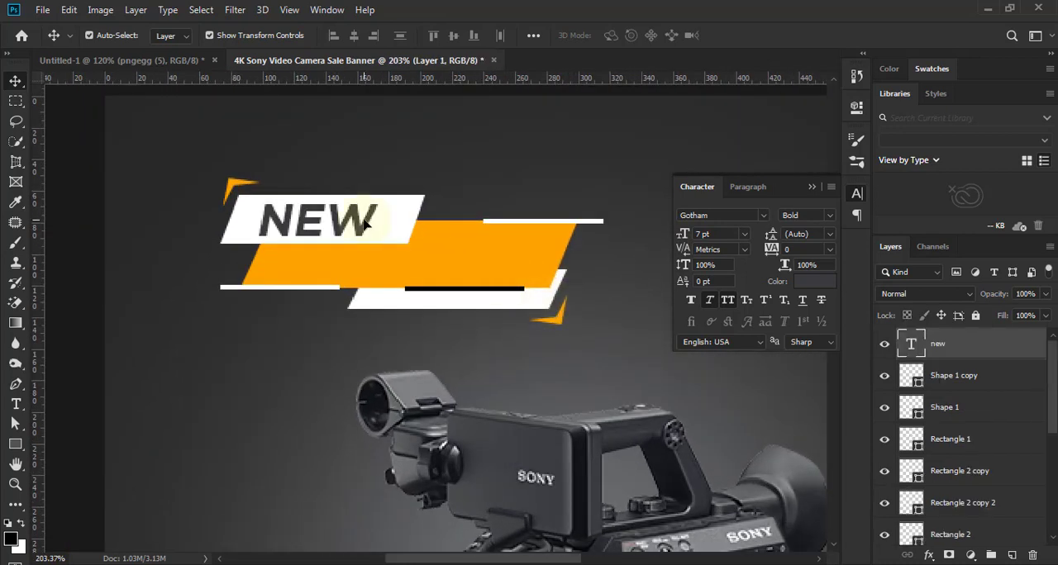
pyautogui.click(829, 217)
pyautogui.click(829, 218)
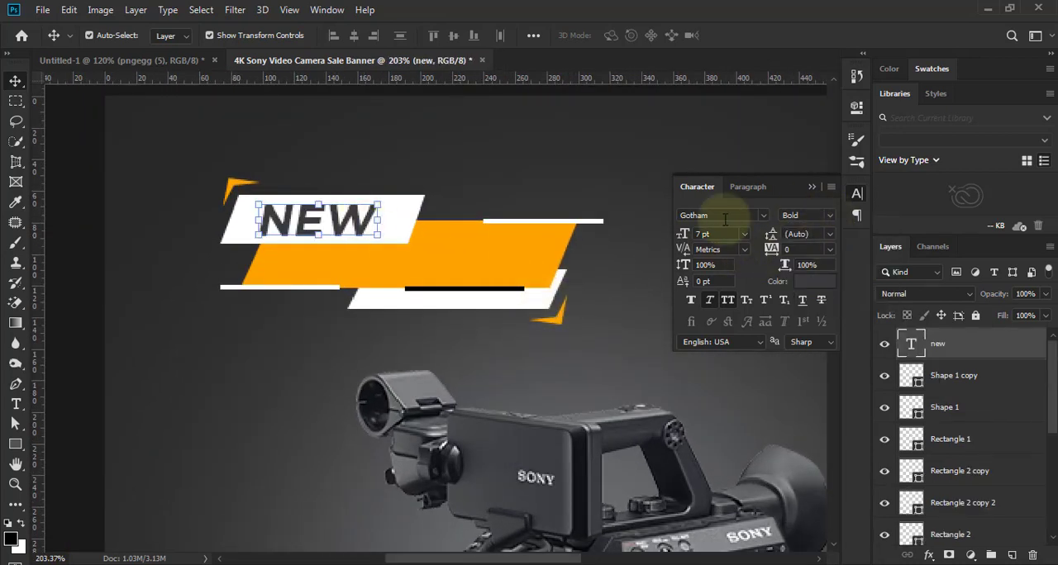
pyautogui.write('blac')
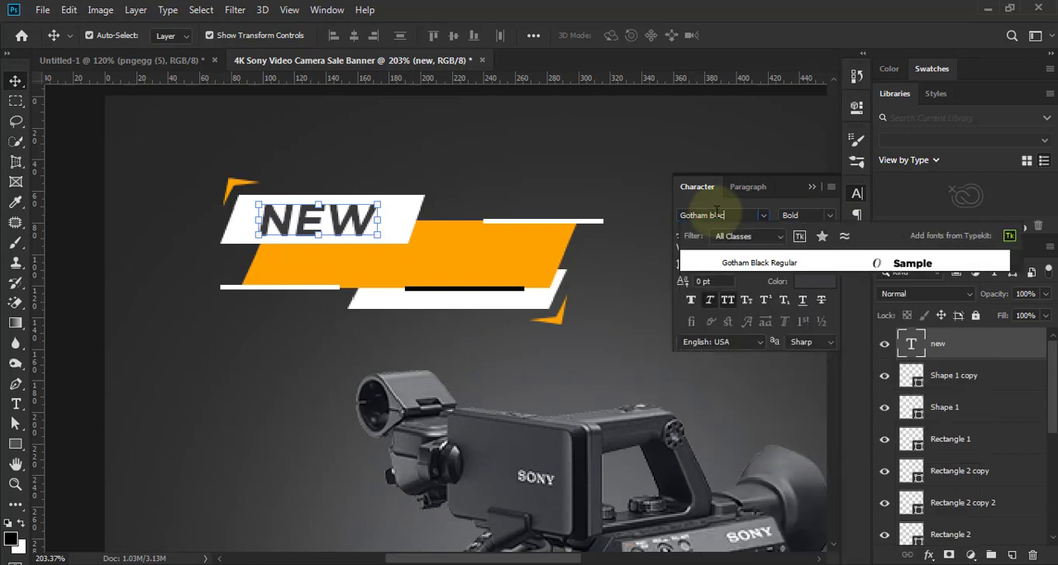
pyautogui.press('Return')
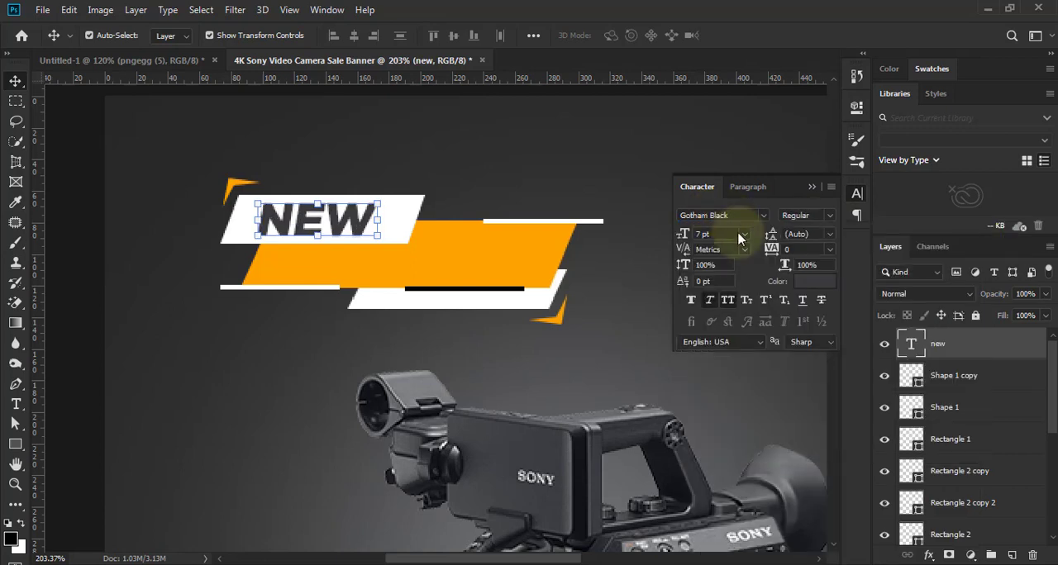
pyautogui.click(126, 323)
# - Add the text "Arrival" in Gotham Black at 7 pt and place it on the orange parallelogram below "NEW"
pyautogui.scroll(-3, 286, 360)
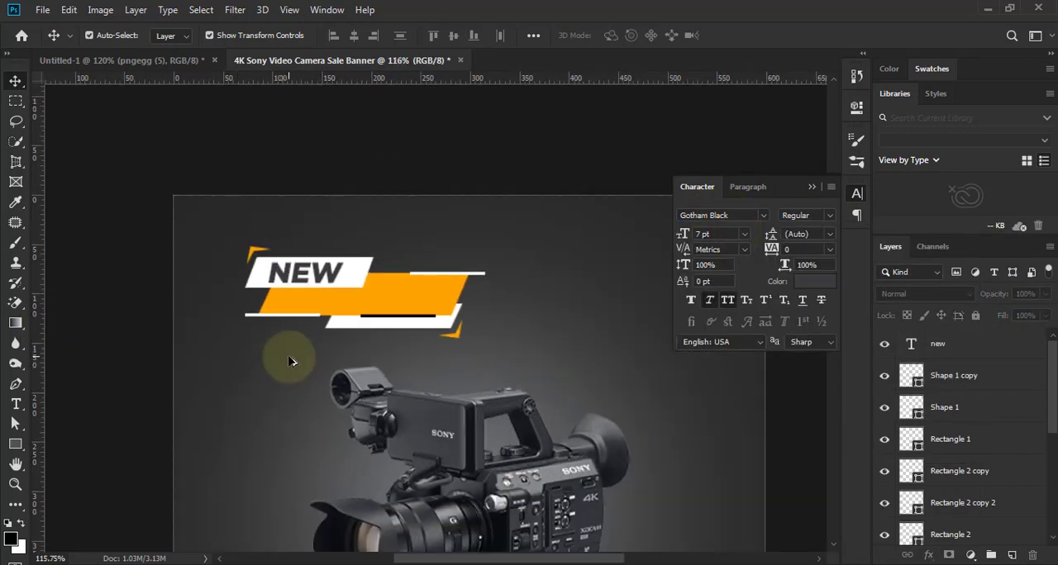
pyautogui.scroll(3, 388, 343)
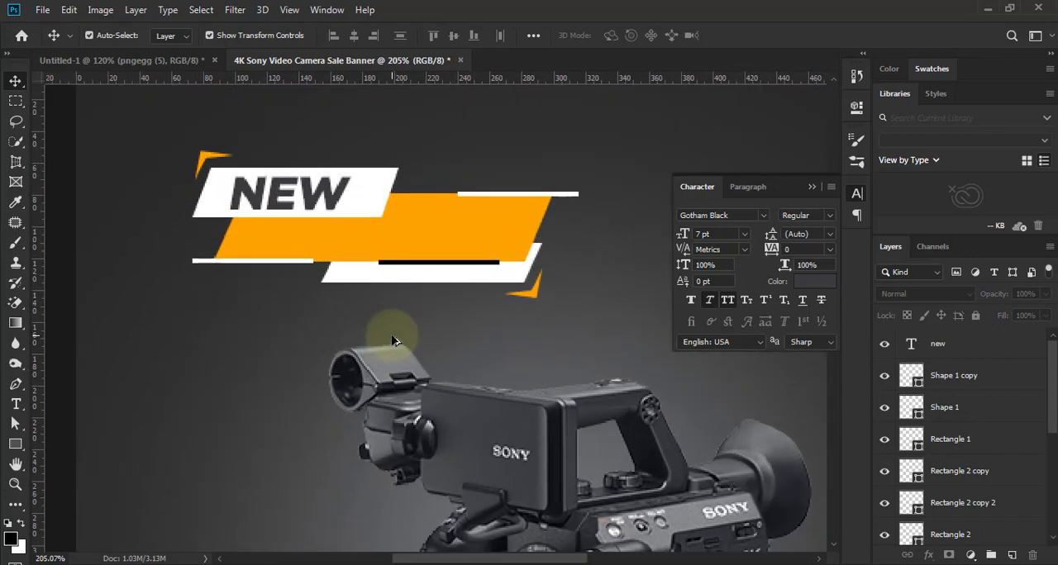
pyautogui.scroll(-2, 394, 347)
pyautogui.scroll(4, 395, 344)
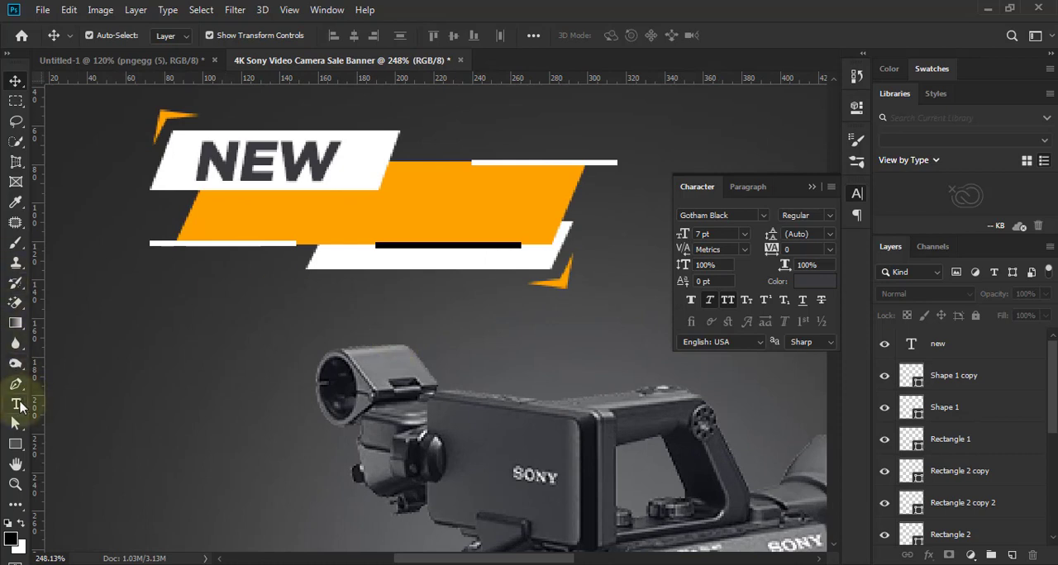
pyautogui.click(16, 403)
pyautogui.click(311, 213)
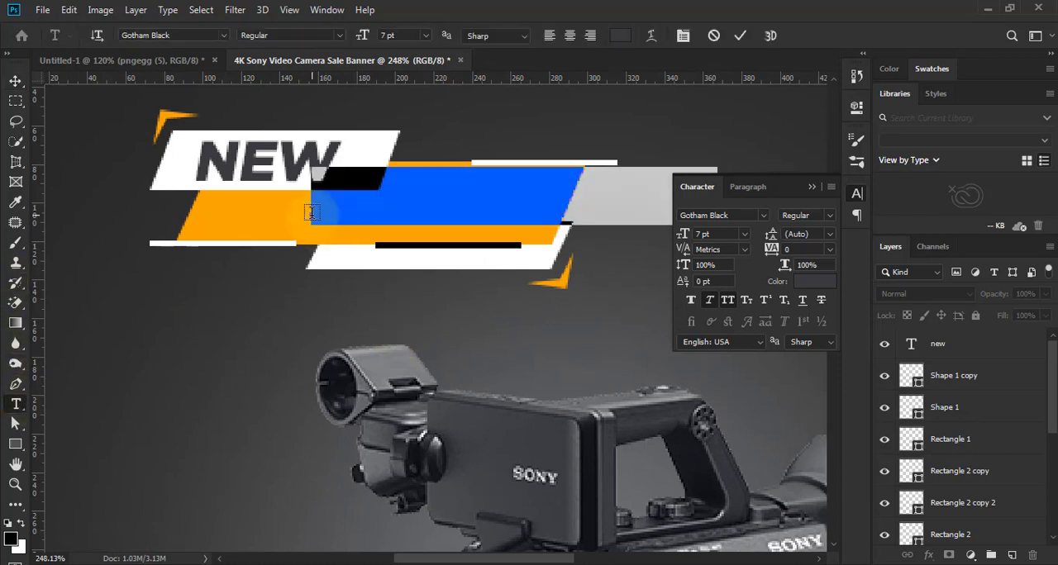
pyautogui.write('Arrival')
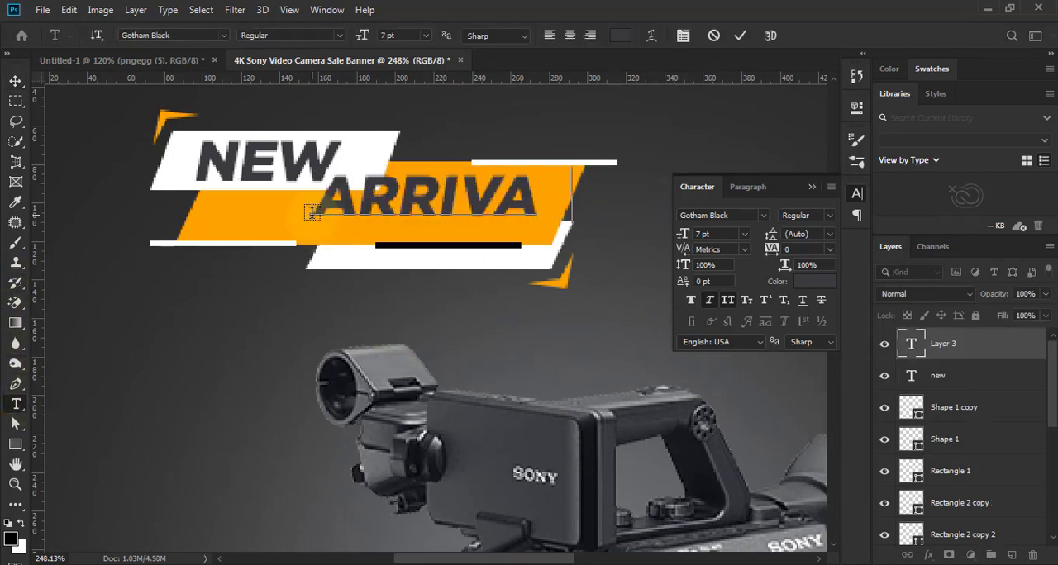
pyautogui.click(739, 36)
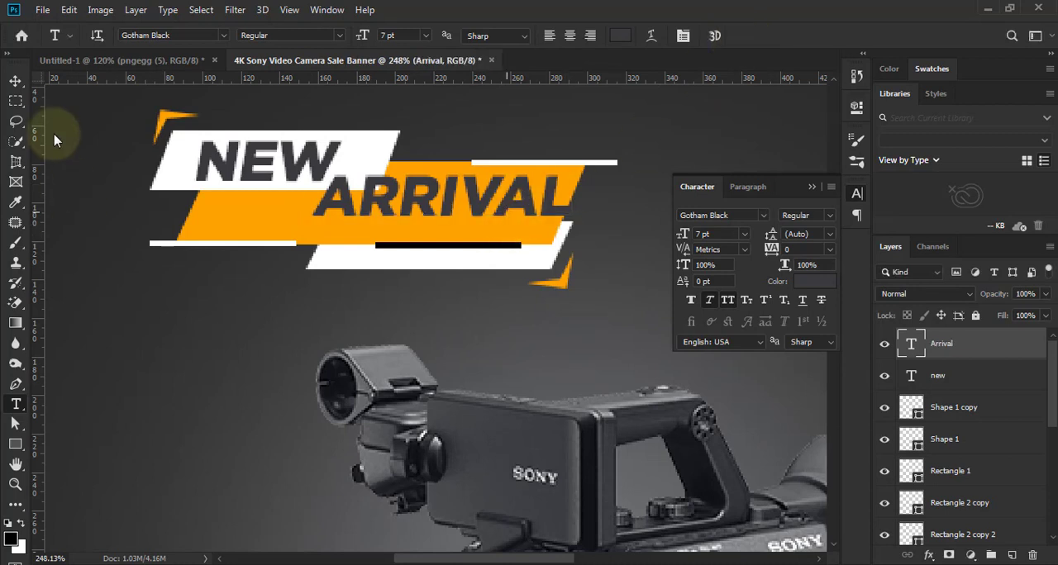
pyautogui.click(16, 80)
pyautogui.moveTo(481, 199); pyautogui.dragTo(461, 212)
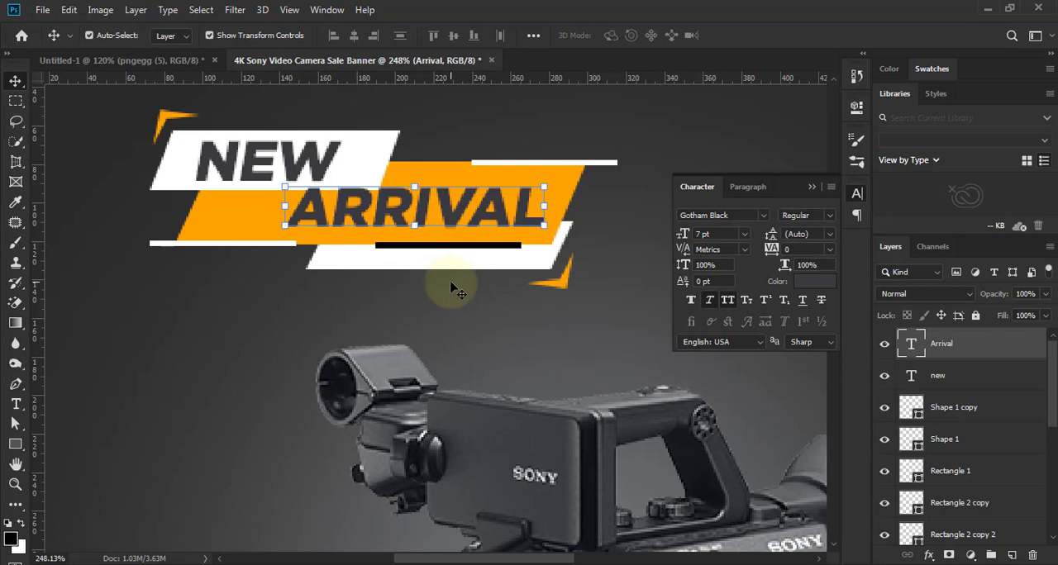
# - Recolour the "ARRIVAL" text black (000000)
pyautogui.click(814, 281)
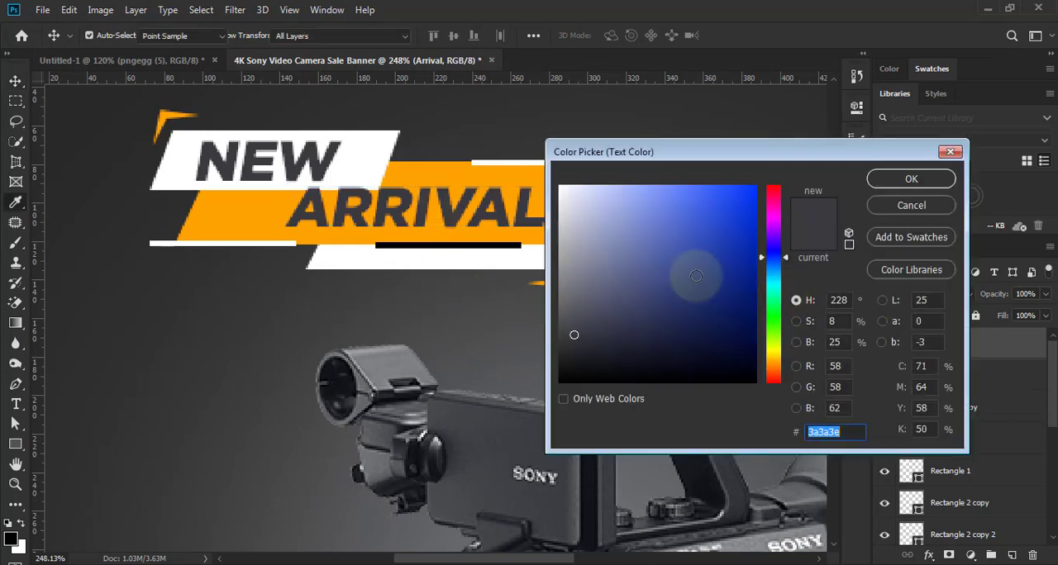
pyautogui.moveTo(589, 247); pyautogui.dragTo(760, 386)
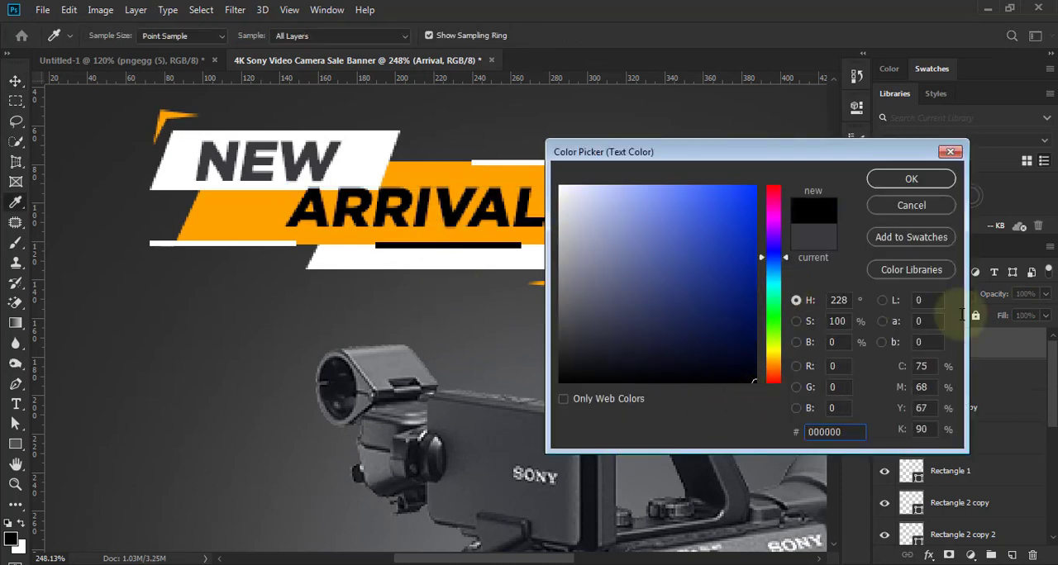
pyautogui.click(909, 181)
pyautogui.scroll(-1, 465, 274)
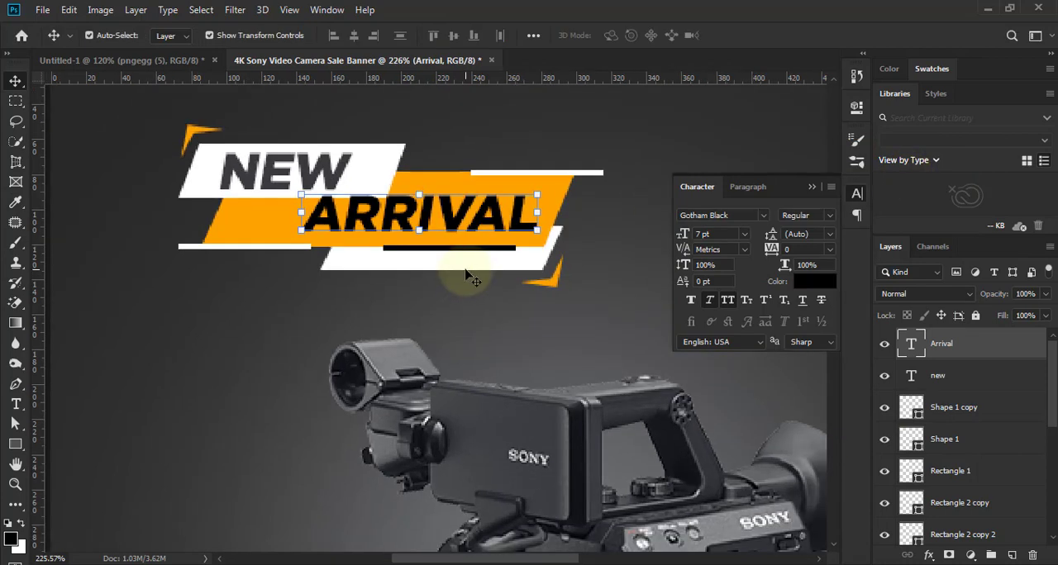
pyautogui.scroll(-5, 567, 278)
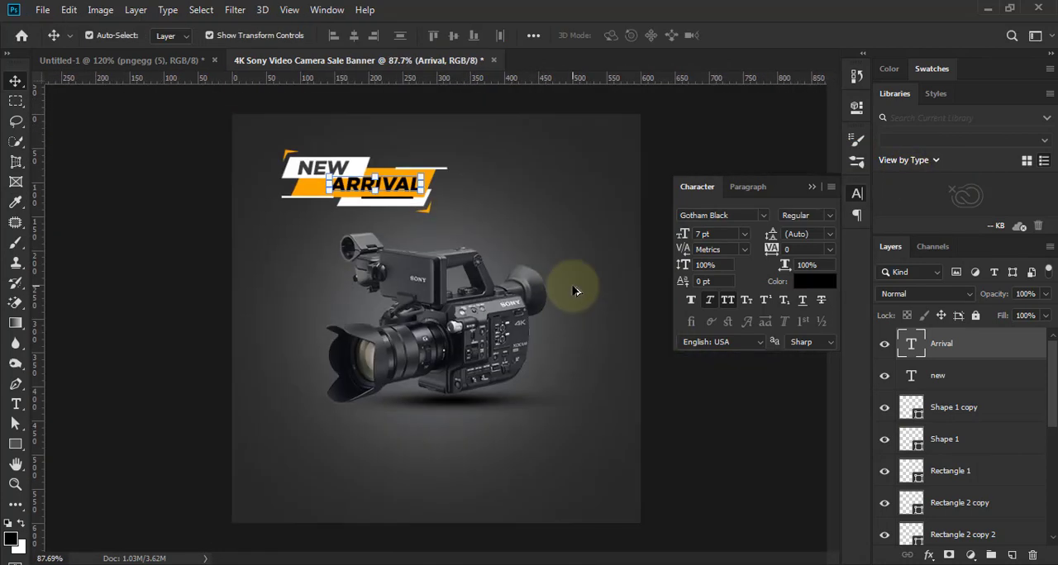
pyautogui.click(692, 416)
# - Nudge the "NEW" text, its white parallelogram and the upper orange bracket up together to clear the "ARRIVAL" text
pyautogui.scroll(3, 370, 184)
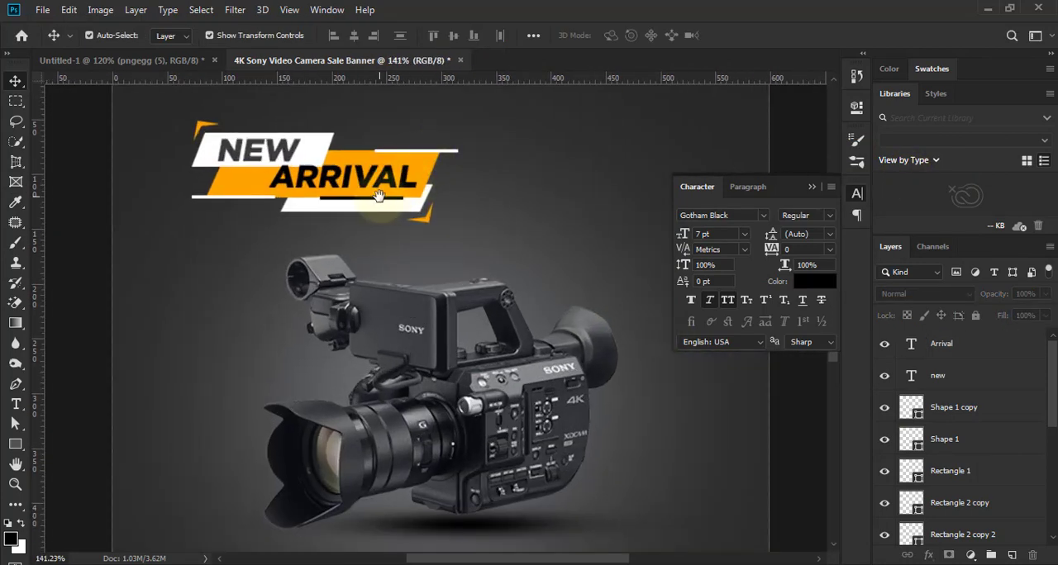
pyautogui.click(368, 180)
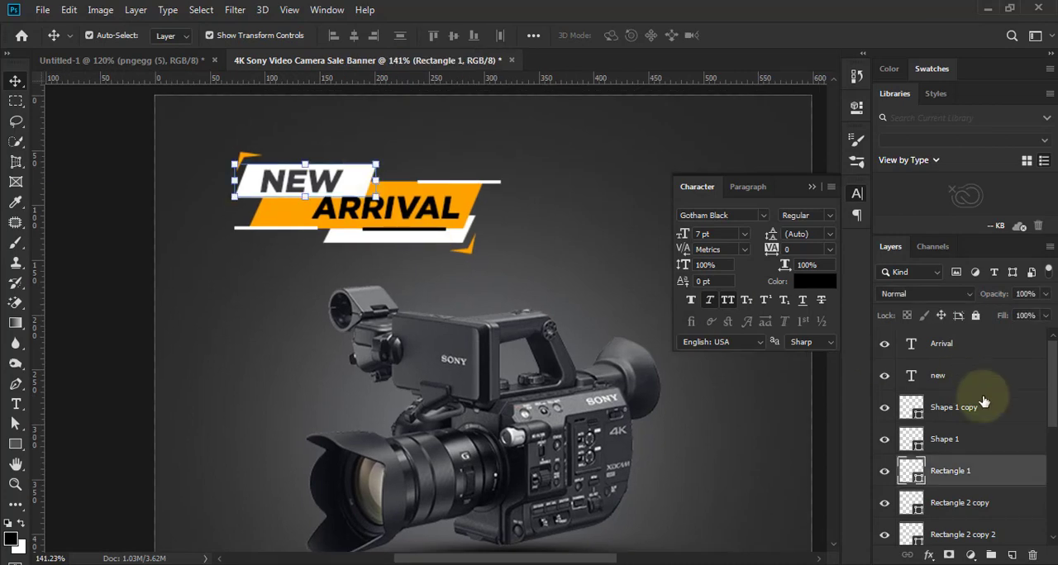
pyautogui.keyDown('ctrl'); pyautogui.click(940, 378); pyautogui.keyUp('ctrl')
pyautogui.scroll(4, 244, 161)
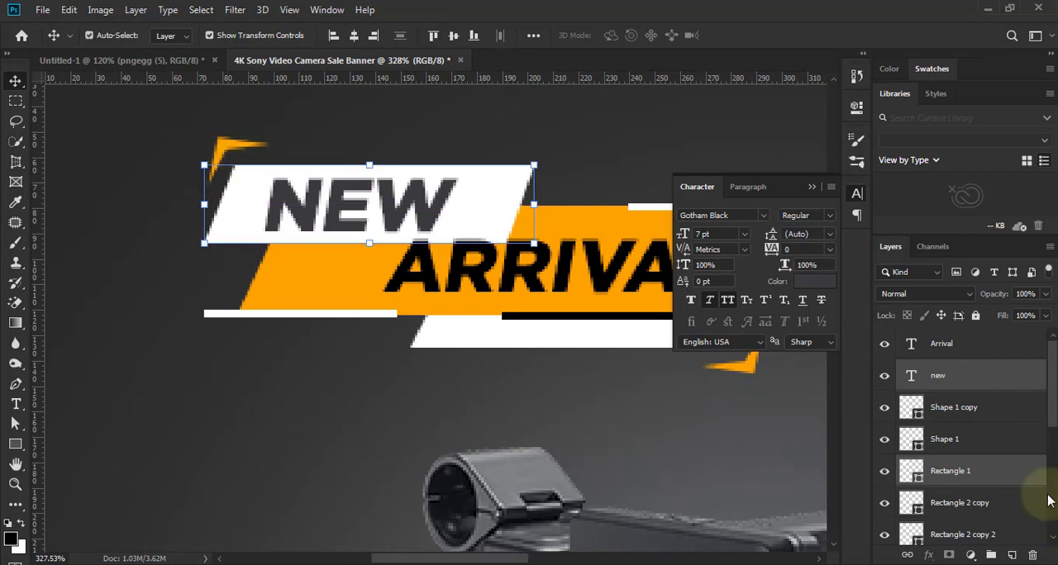
pyautogui.scroll(-1, 1051, 372)
pyautogui.keyDown('ctrl'); pyautogui.click(957, 433); pyautogui.keyUp('ctrl')
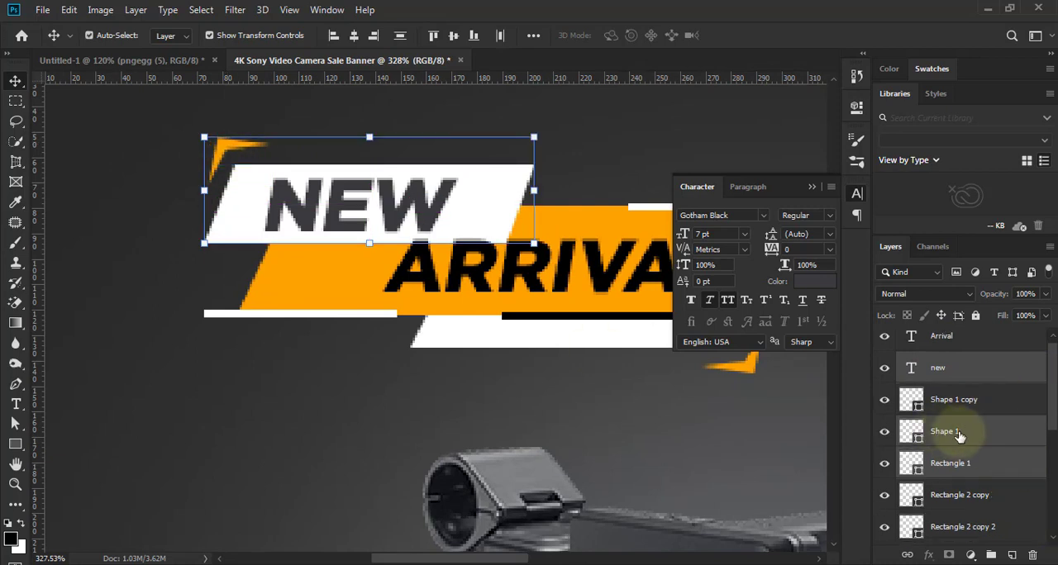
pyautogui.press('Up')
pyautogui.press('Up')
pyautogui.press('Up')
pyautogui.press('Up')
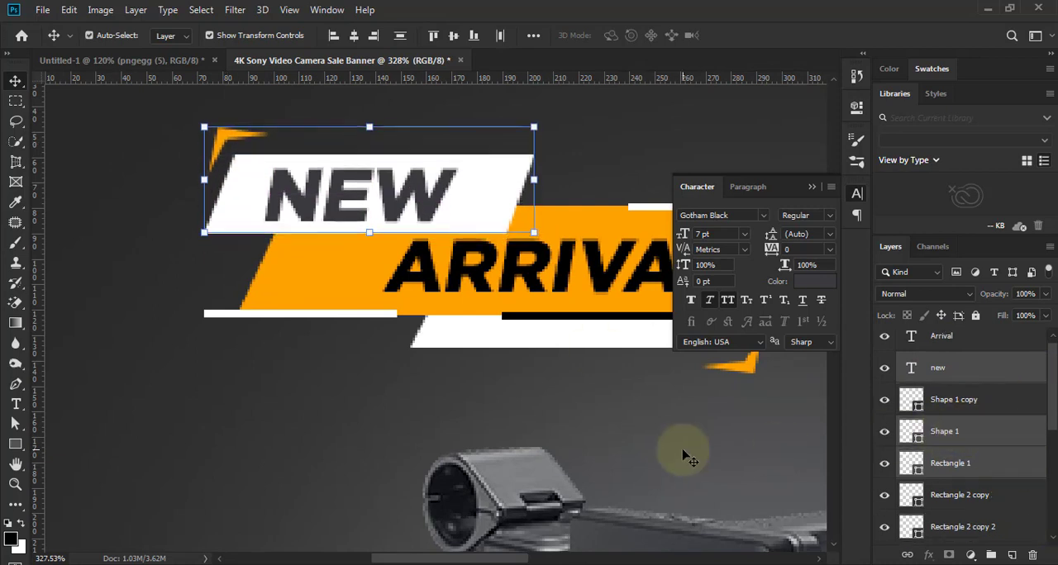
pyautogui.scroll(-5, 231, 392)
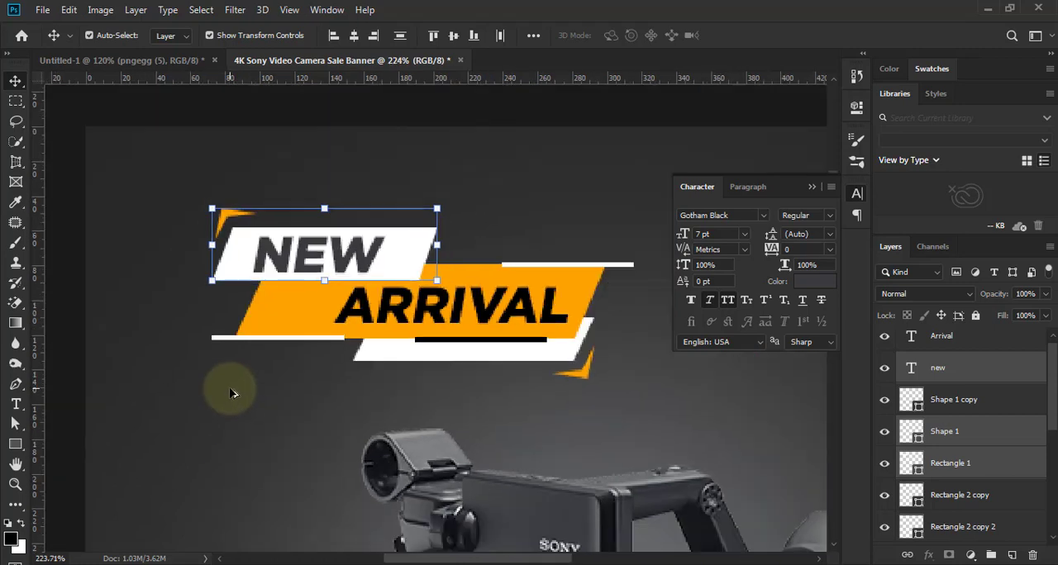
pyautogui.click(248, 406)
# - Extend the "ARRIVAL" text to "Arrival 4k" and centre it on the orange parallelogram
pyautogui.scroll(-2, 273, 405)
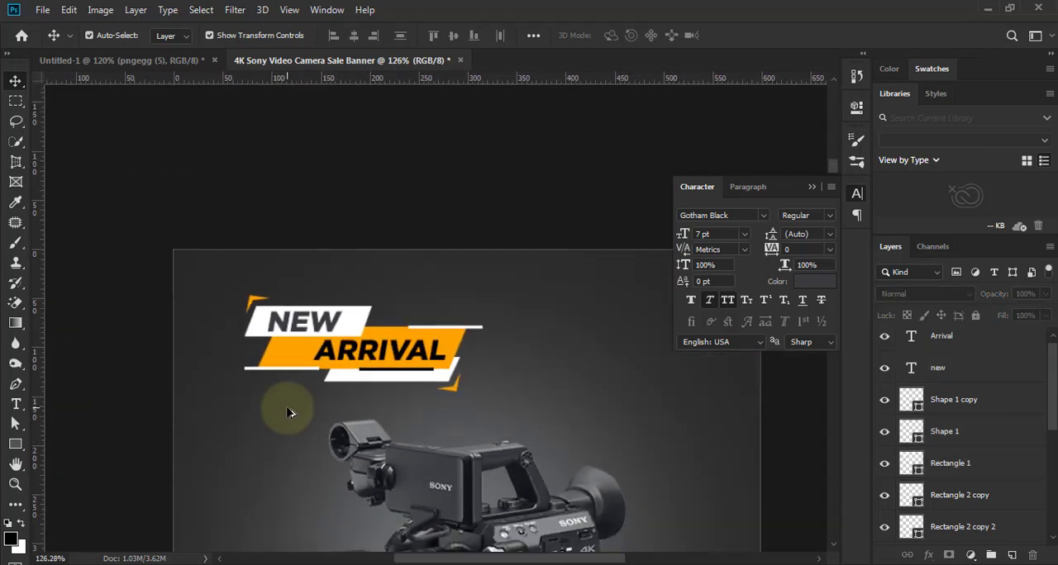
pyautogui.scroll(3, 358, 365)
pyautogui.click(388, 308)
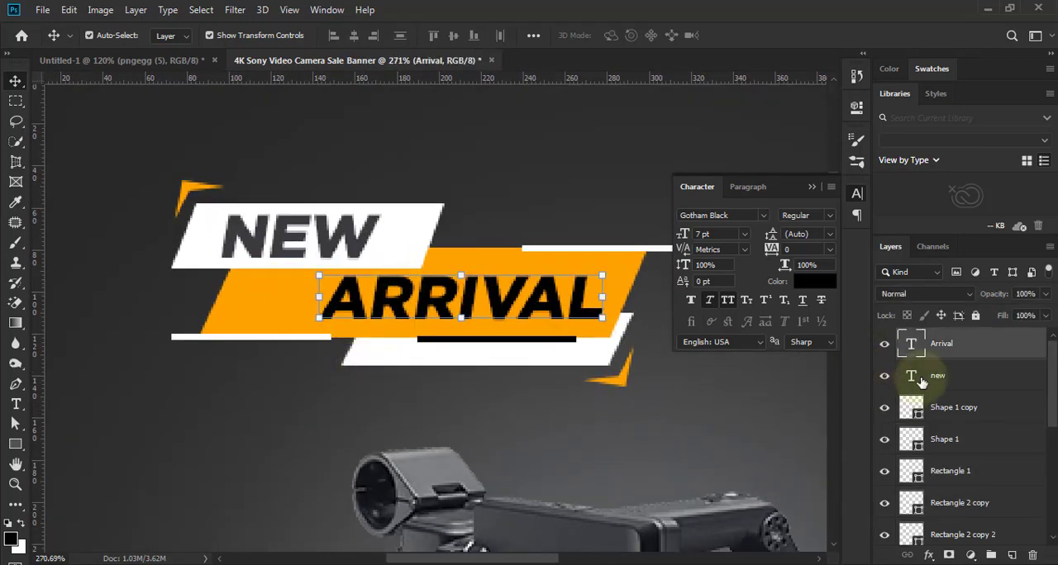
pyautogui.doubleClick(324, 316)
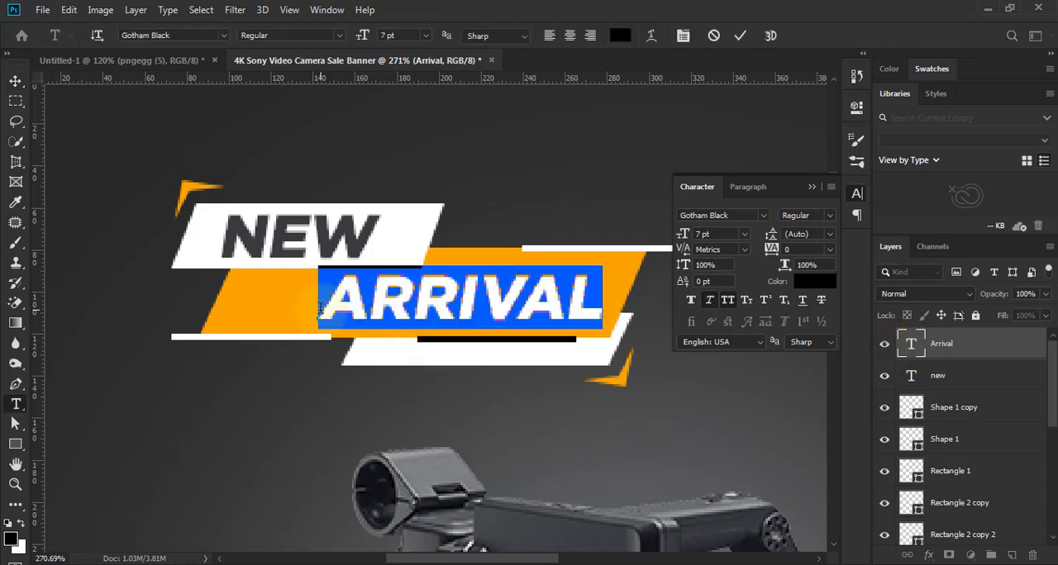
pyautogui.click(595, 307)
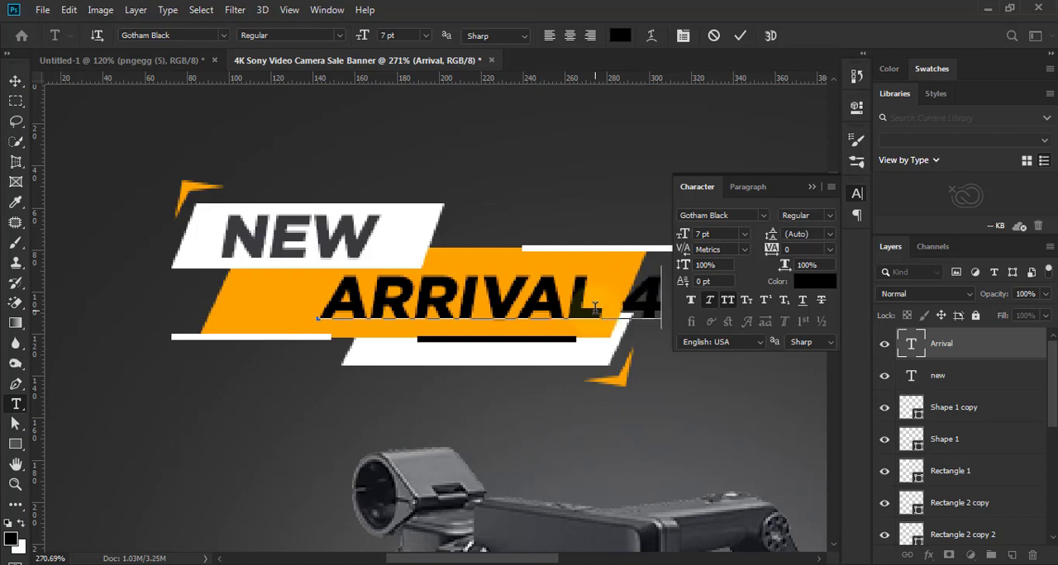
pyautogui.click(744, 37)
pyautogui.moveTo(611, 299); pyautogui.dragTo(529, 299)
pyautogui.press('Up')
pyautogui.press('Up')
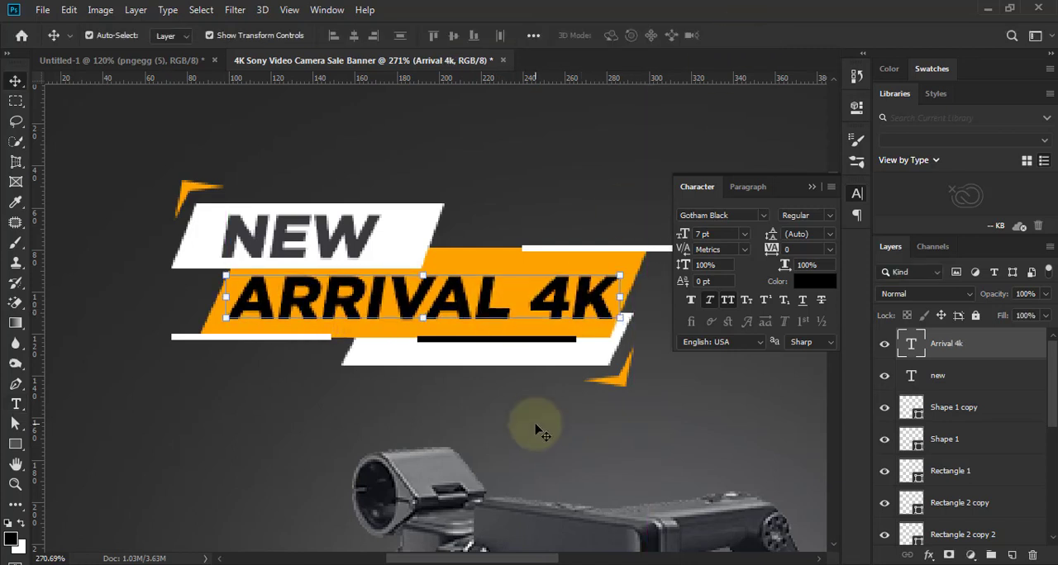
pyautogui.press('Left')
# - Recolour the "ARRIVAL 4K" text near-black (030303)
pyautogui.click(814, 282)
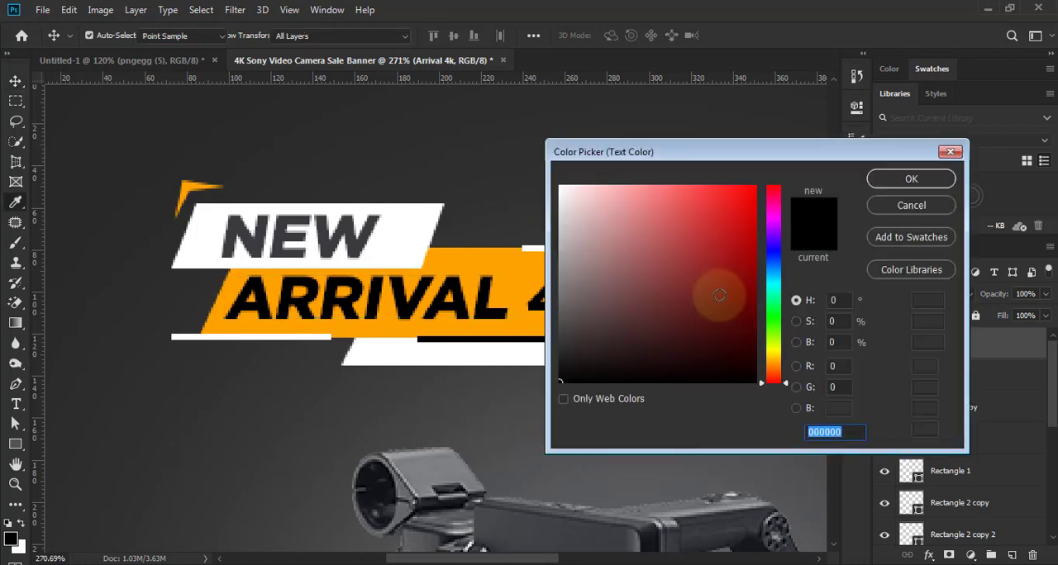
pyautogui.moveTo(576, 285); pyautogui.dragTo(557, 181)
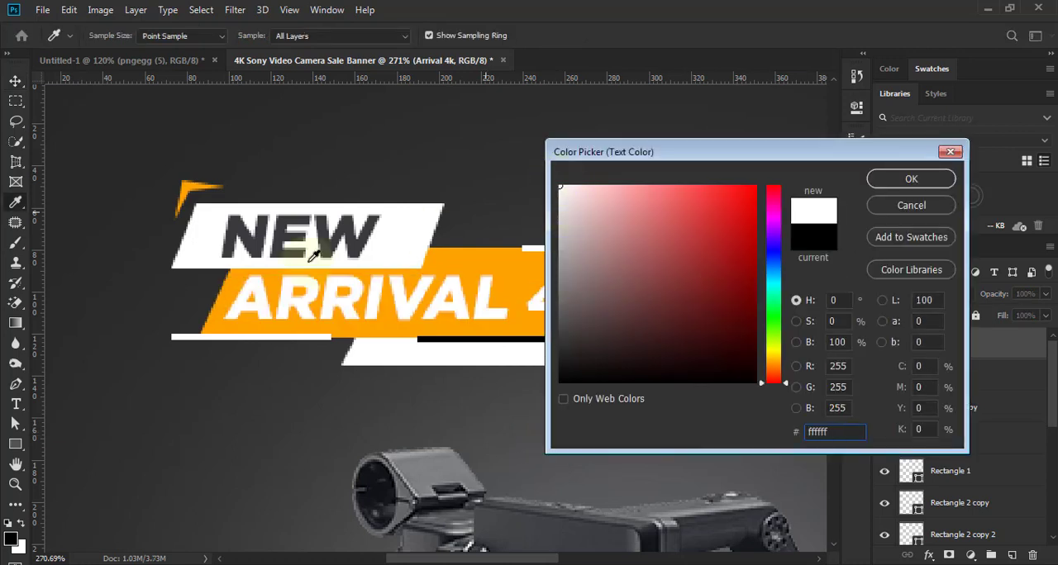
pyautogui.click(343, 225)
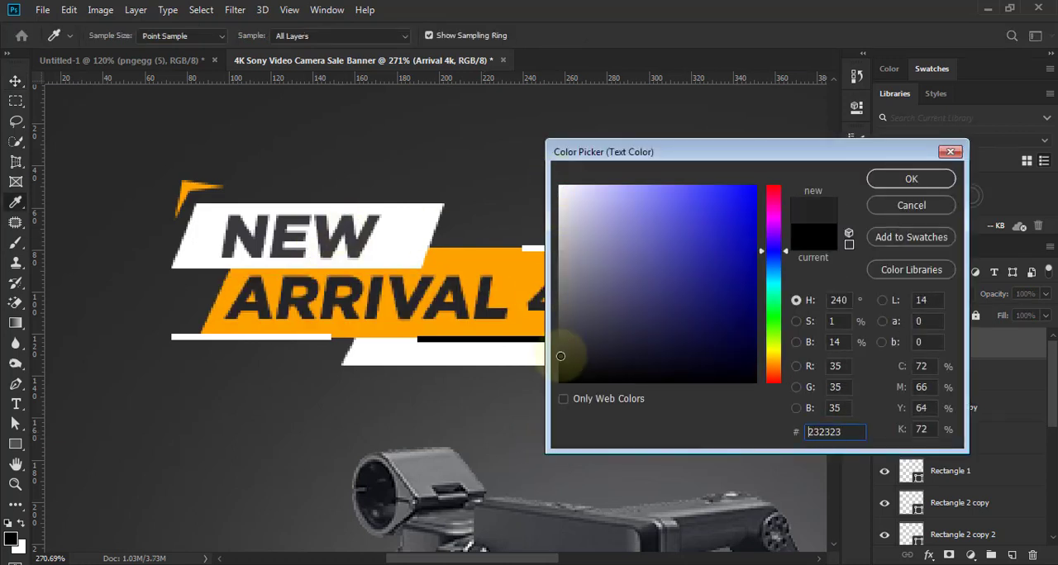
pyautogui.click(557, 381)
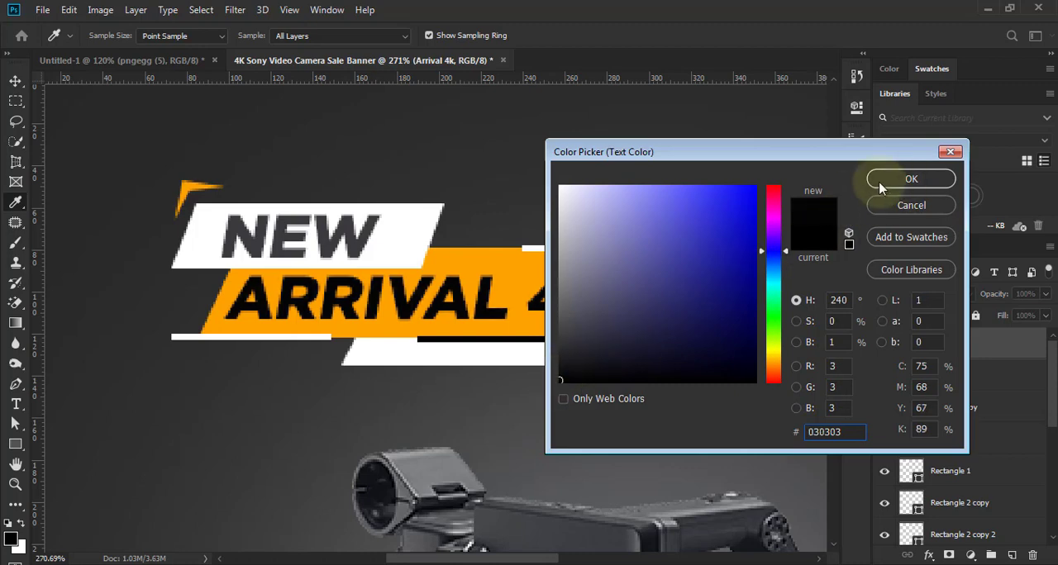
pyautogui.click(911, 179)
pyautogui.press('v')
pyautogui.scroll(-3, 573, 289)
pyautogui.scroll(-2, 574, 289)
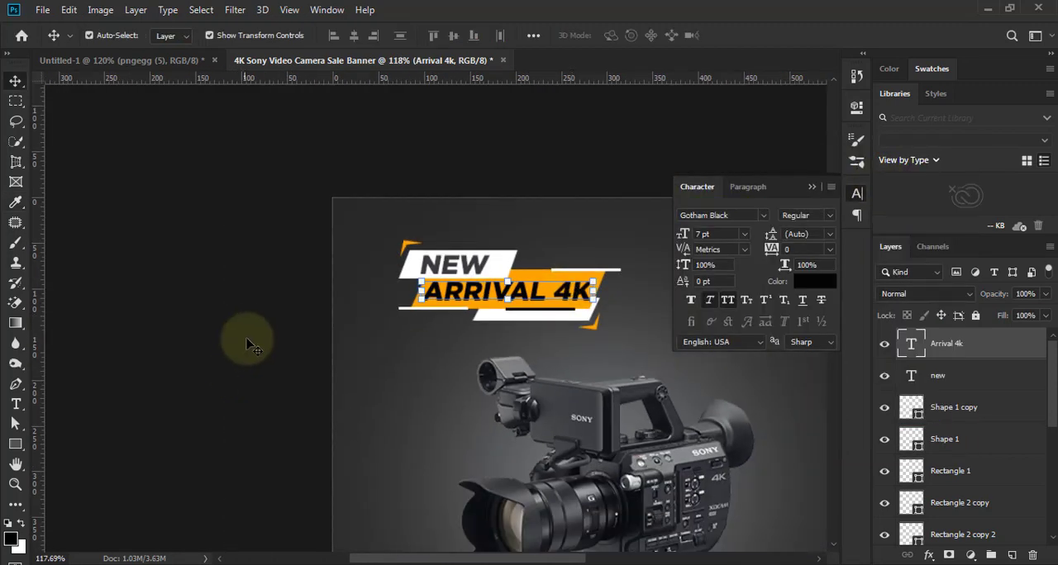
pyautogui.click(243, 331)
# - Collapse the character settings and lock the background layers Layer 1 and Color Fill 1
pyautogui.scroll(-1, 242, 331)
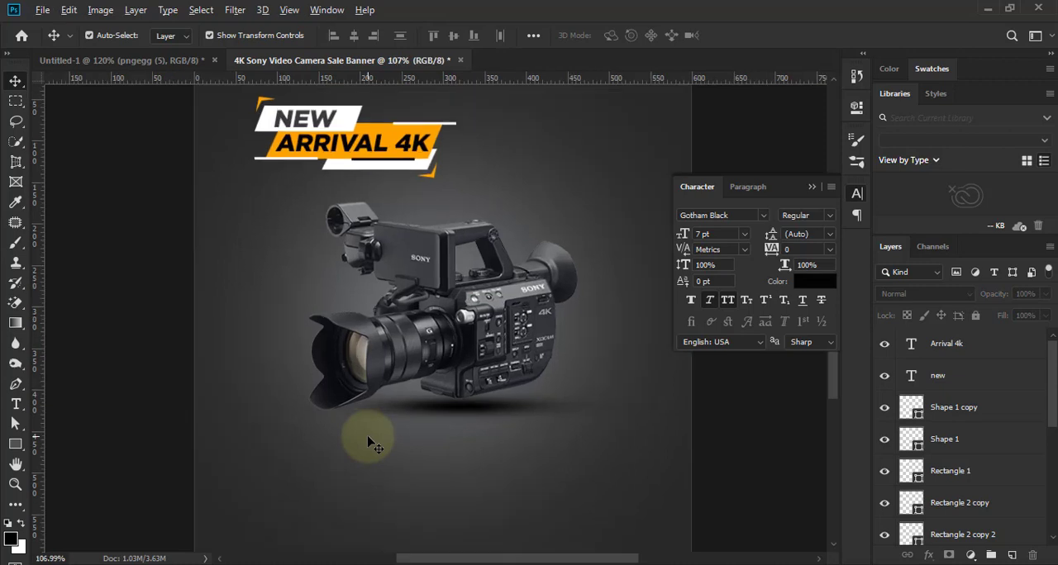
pyautogui.scroll(1, 470, 405)
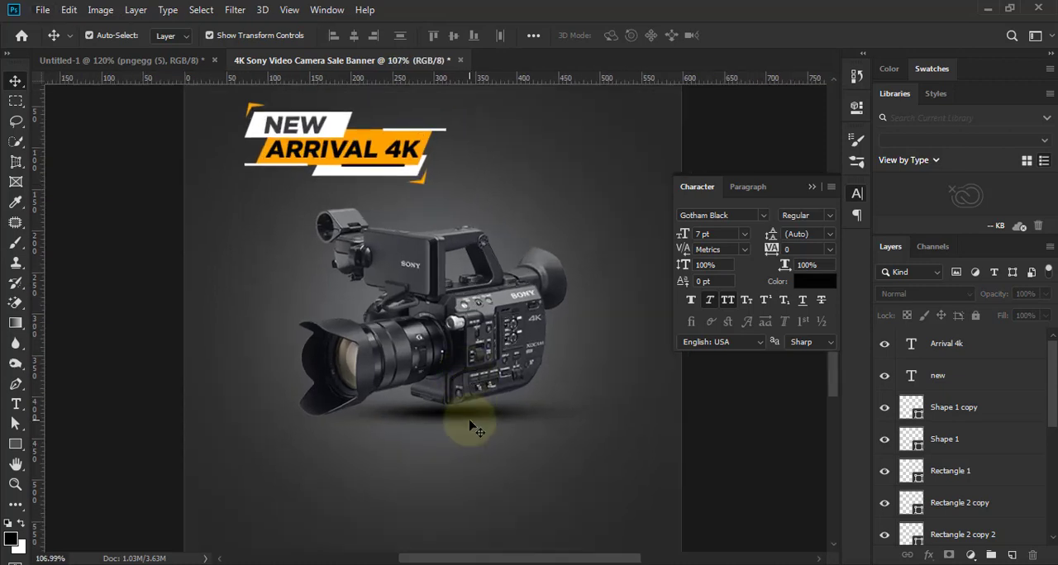
pyautogui.scroll(-1, 475, 427)
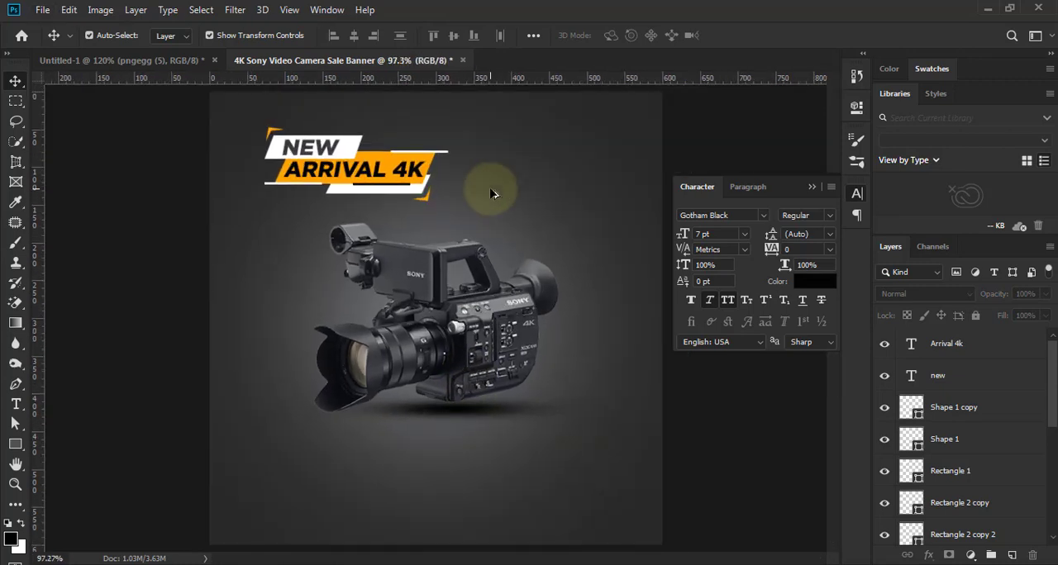
pyautogui.click(812, 187)
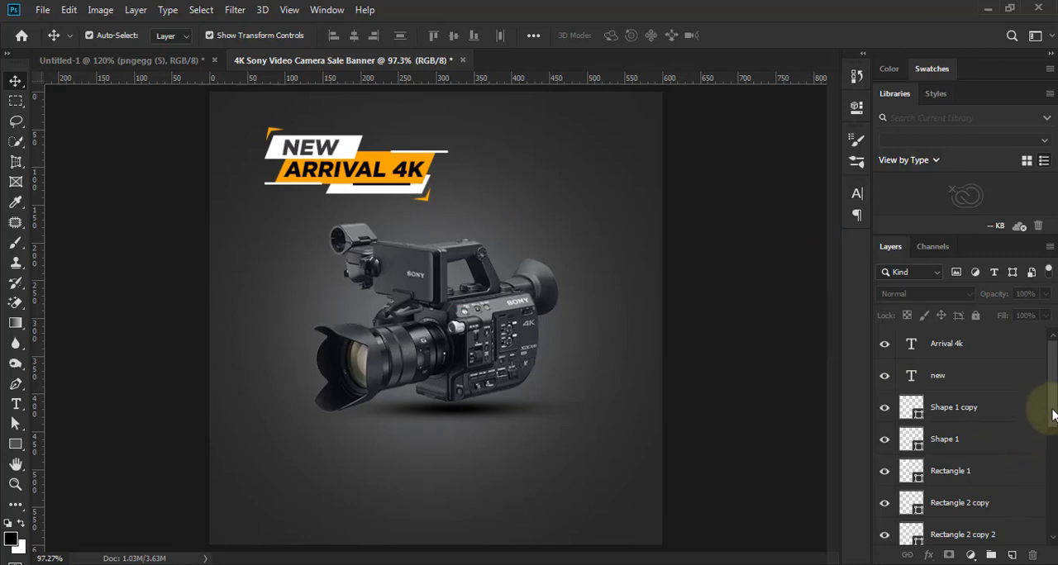
pyautogui.click(554, 214)
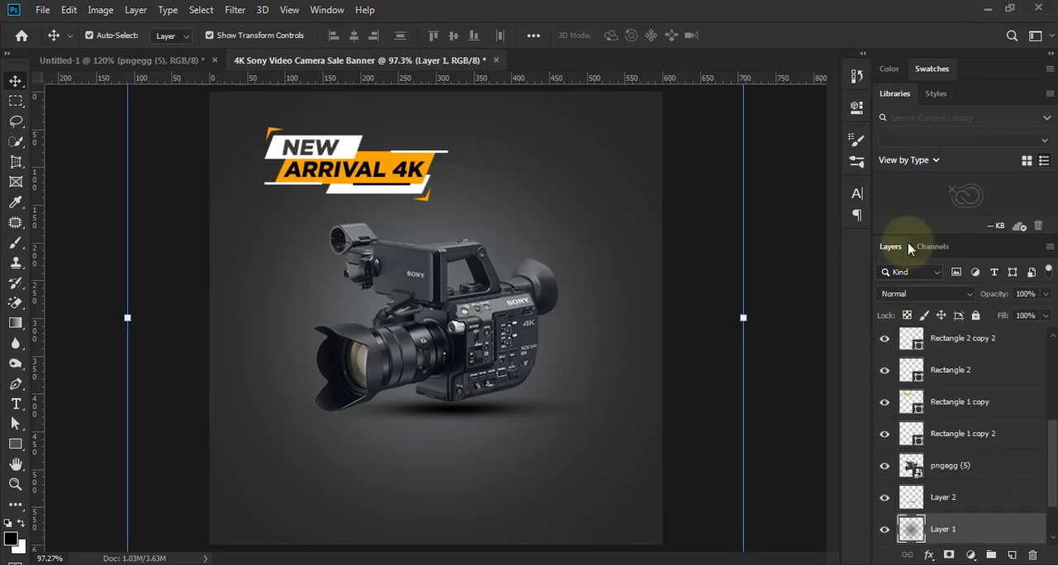
pyautogui.click(975, 316)
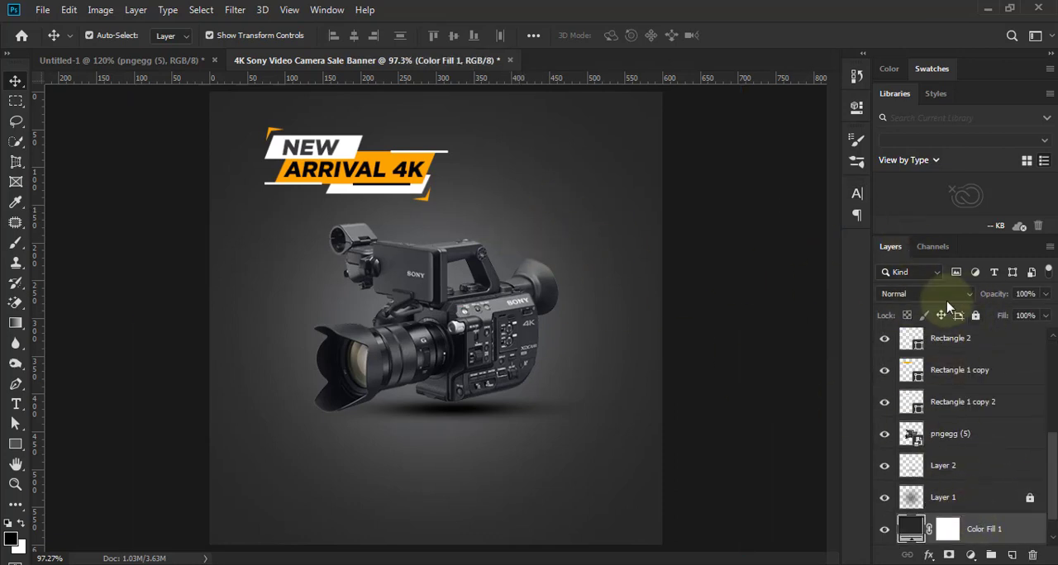
pyautogui.click(975, 316)
# - Select all the "NEW ARRIVAL 4K" title elements and scale them up together to about 134%
pyautogui.moveTo(234, 117); pyautogui.dragTo(495, 219)
pyautogui.moveTo(248, 120); pyautogui.dragTo(249, 120)
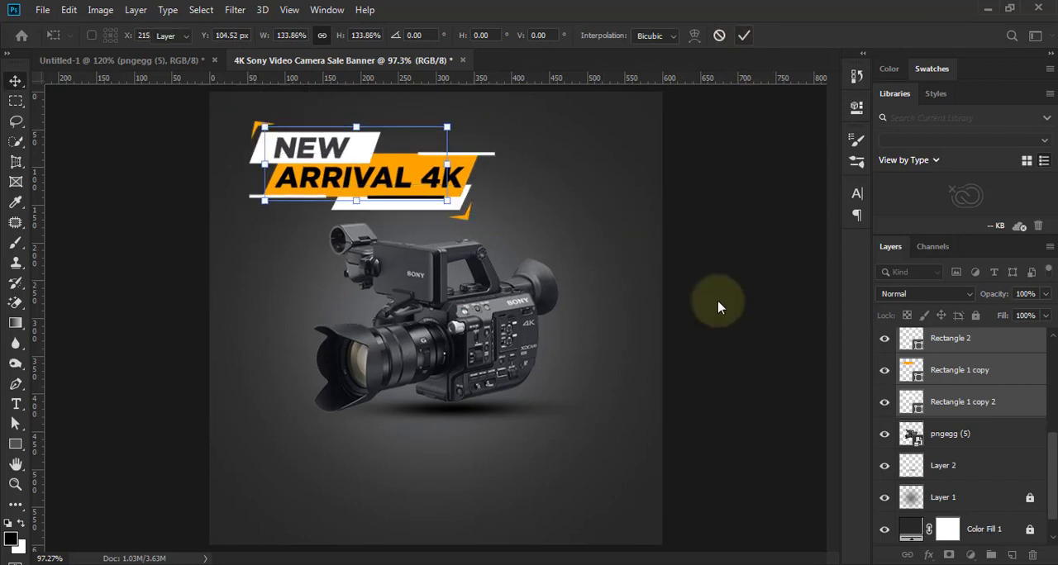
pyautogui.press('Return')
pyautogui.scroll(-1, 539, 355)
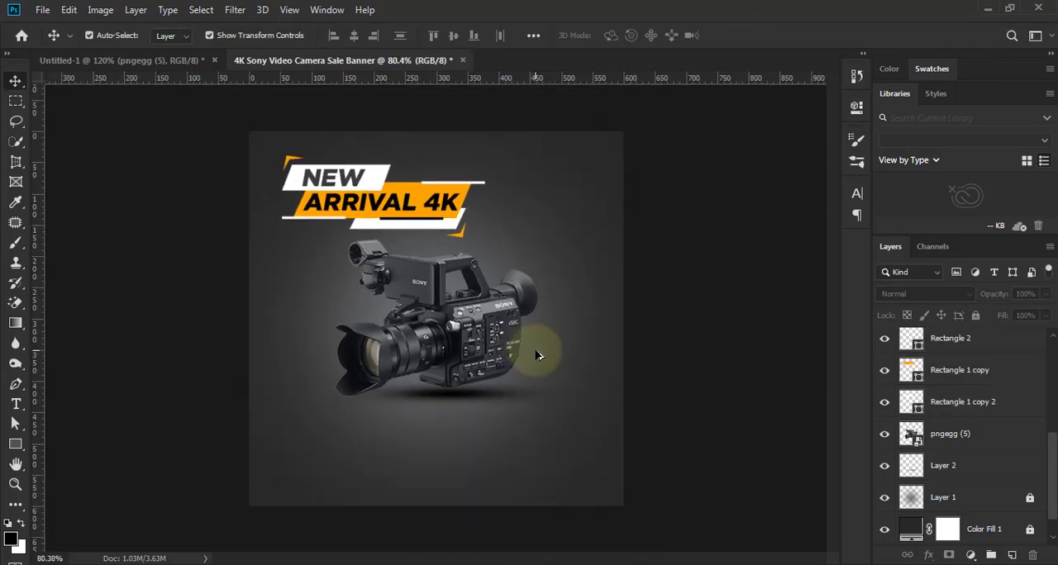
pyautogui.scroll(1, 538, 355)
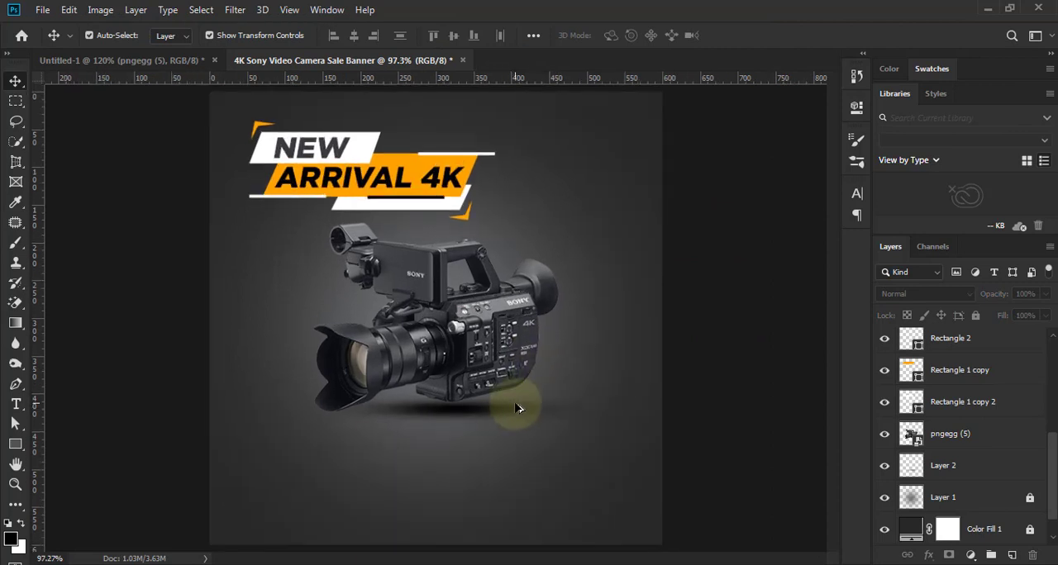
# - Add the text "sony camera" in Gotham Black at 7 pt below the camera
pyautogui.scroll(1, 411, 449)
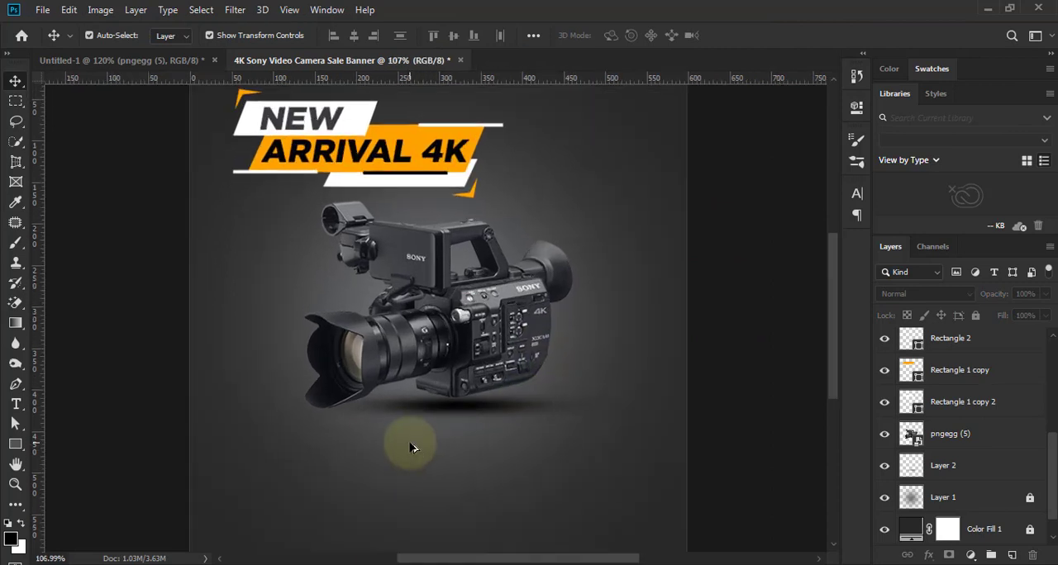
pyautogui.press('t')
pyautogui.click(337, 452)
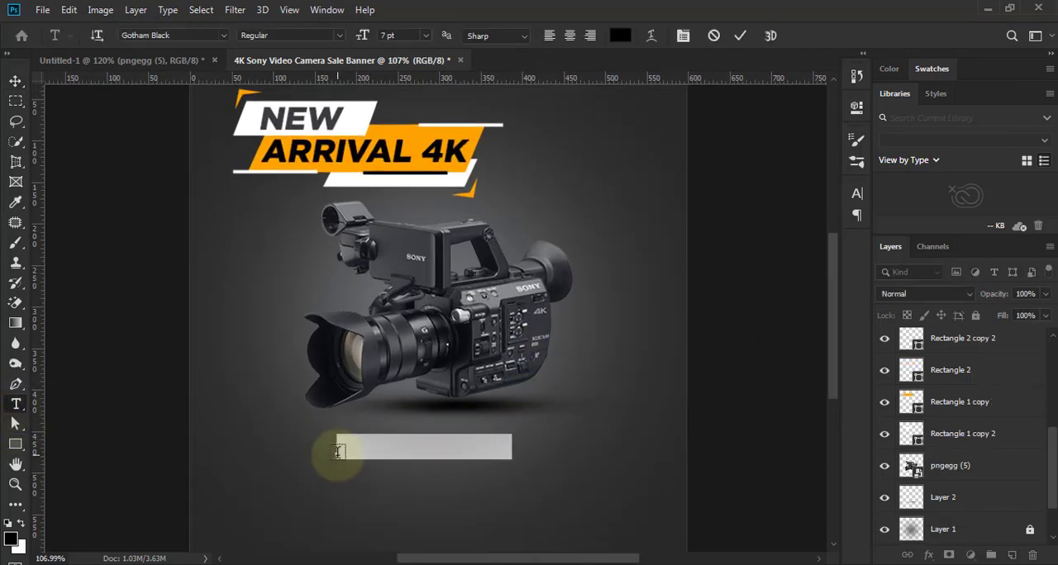
pyautogui.write('SONY CA')
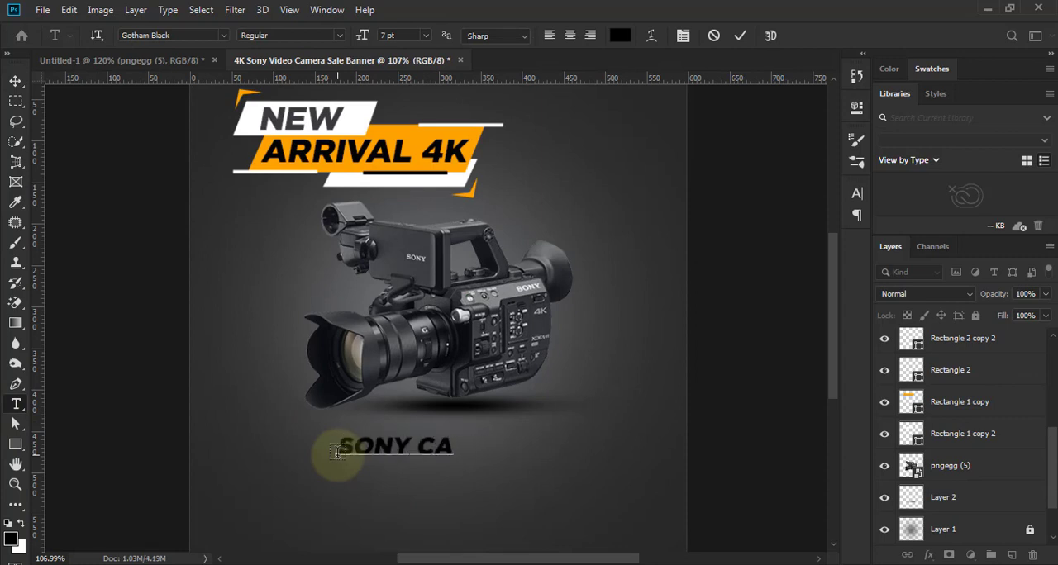
pyautogui.write('MERA')
pyautogui.click(739, 36)
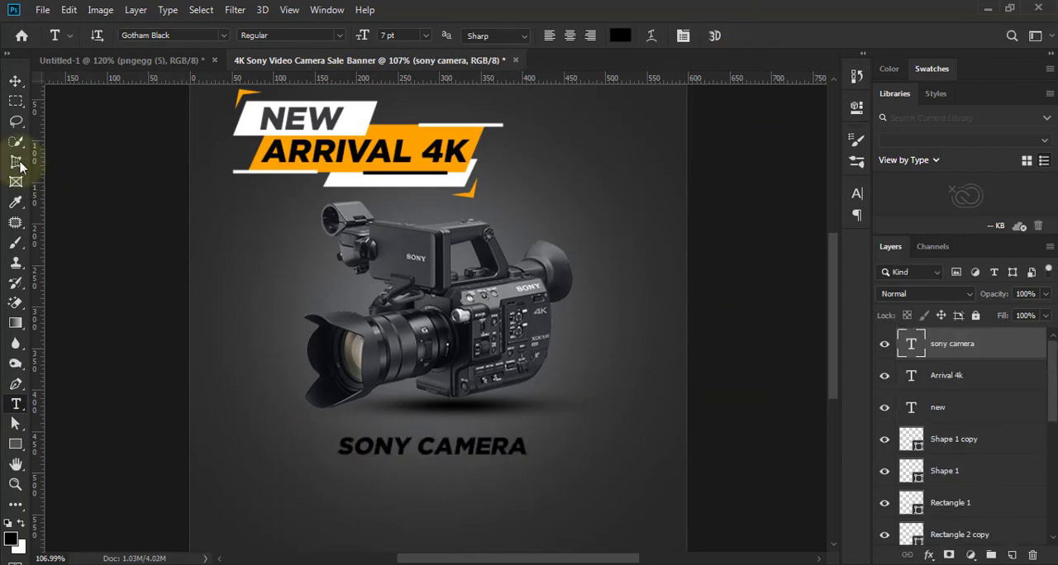
# - Scale the "SONY CAMERA" text up to about 139%, keeping it below the camera
pyautogui.click(15, 80)
pyautogui.hotkey('ctrl', 't')
pyautogui.moveTo(525, 455)
pyautogui.mouseDown()
pyautogui.moveTo(553, 462)
pyautogui.moveTo(541, 451)
pyautogui.mouseUp()
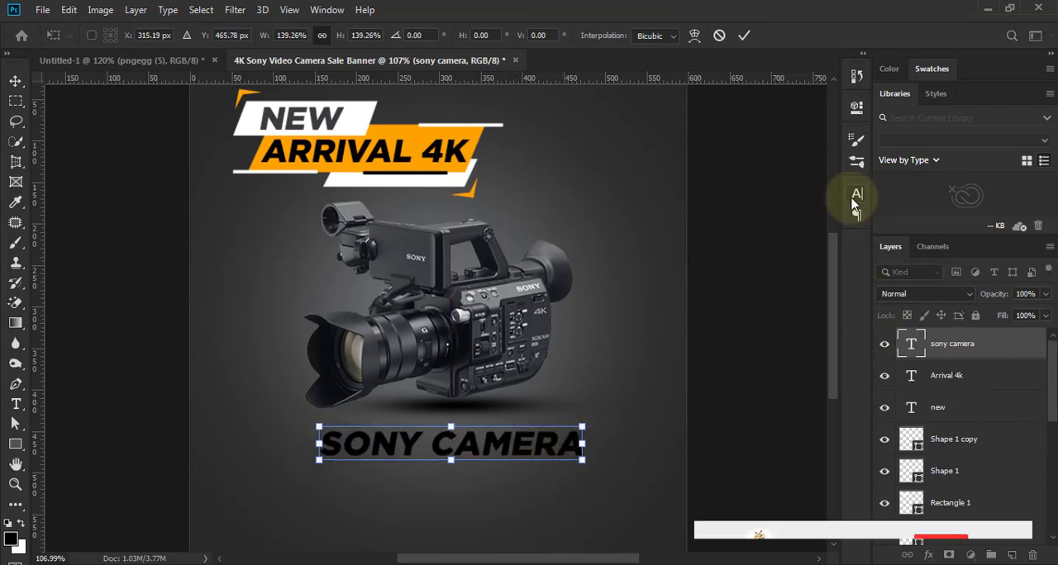
pyautogui.click(857, 192)
pyautogui.click(744, 35)
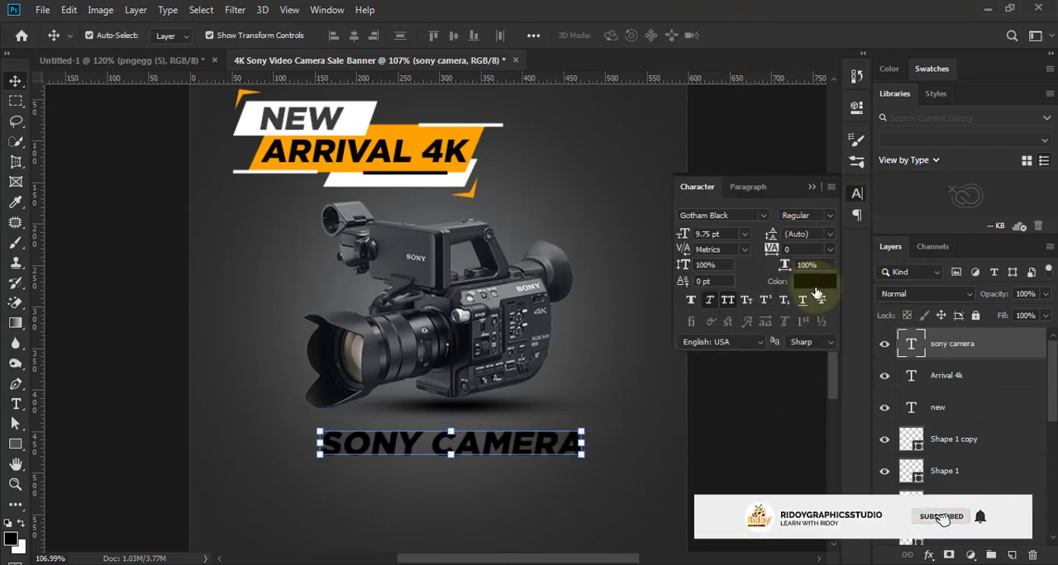
# - Recolour the "SONY CAMERA" text white and deselect it
pyautogui.click(814, 282)
pyautogui.click(888, 178)
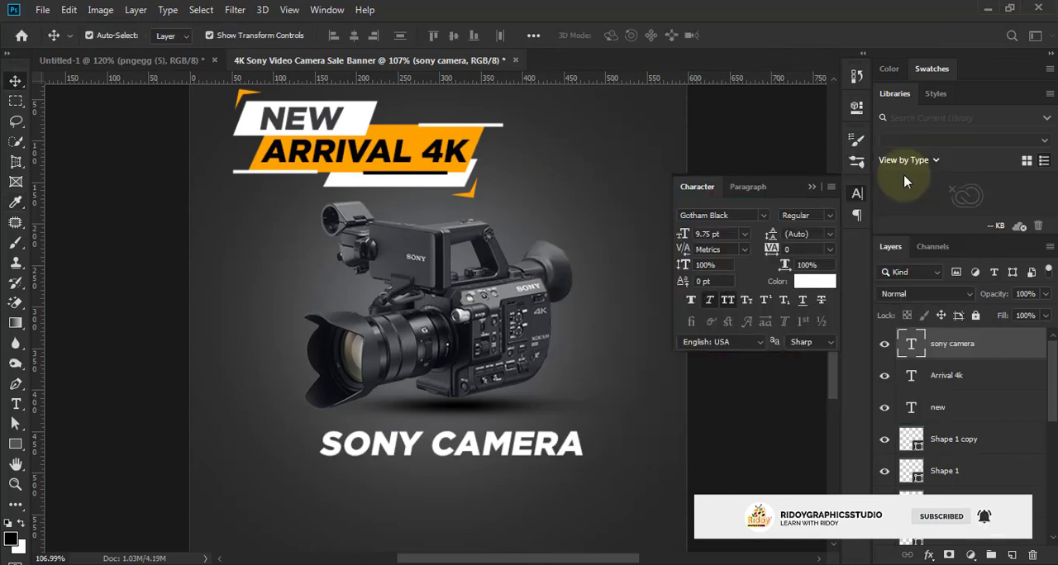
pyautogui.click(813, 189)
pyautogui.click(756, 323)
pyautogui.scroll(-5, 599, 356)
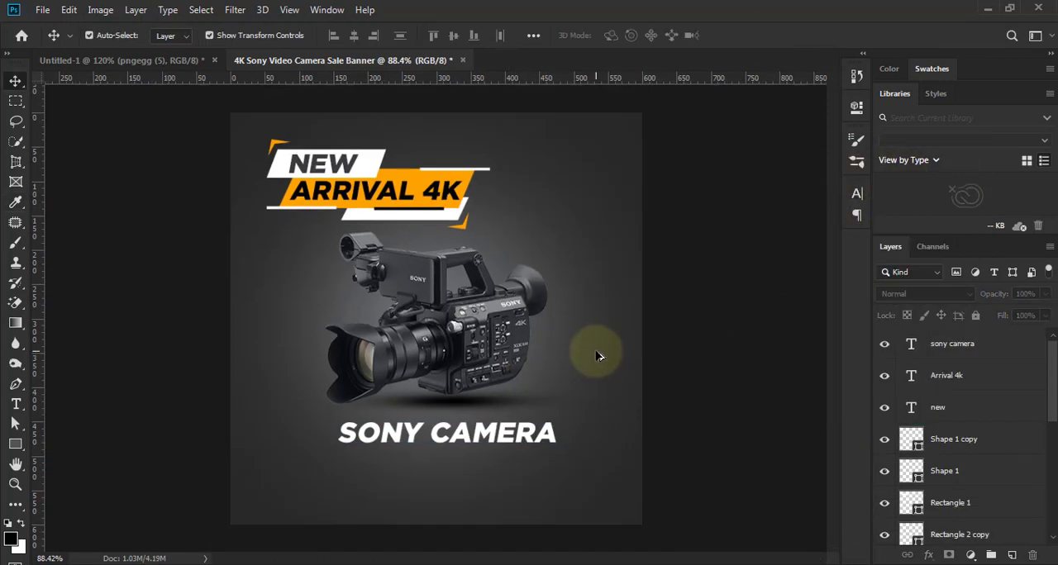
# - Move the "SONY CAMERA" text just under the title shapes and scale it down to 44.70%
pyautogui.scroll(1, 576, 392)
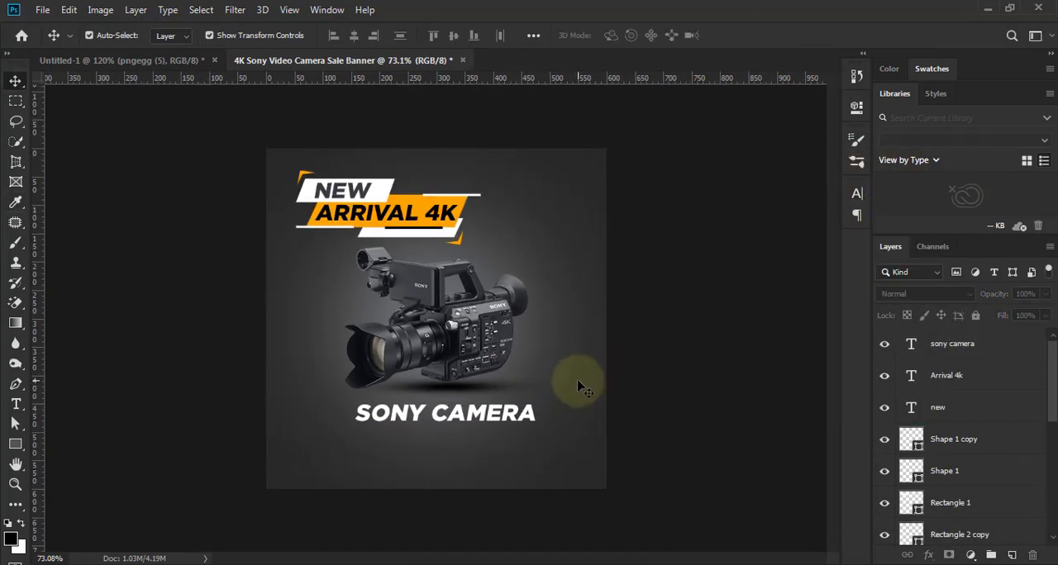
pyautogui.scroll(2, 580, 388)
pyautogui.moveTo(504, 422); pyautogui.dragTo(603, 238)
pyautogui.scroll(3, 598, 255)
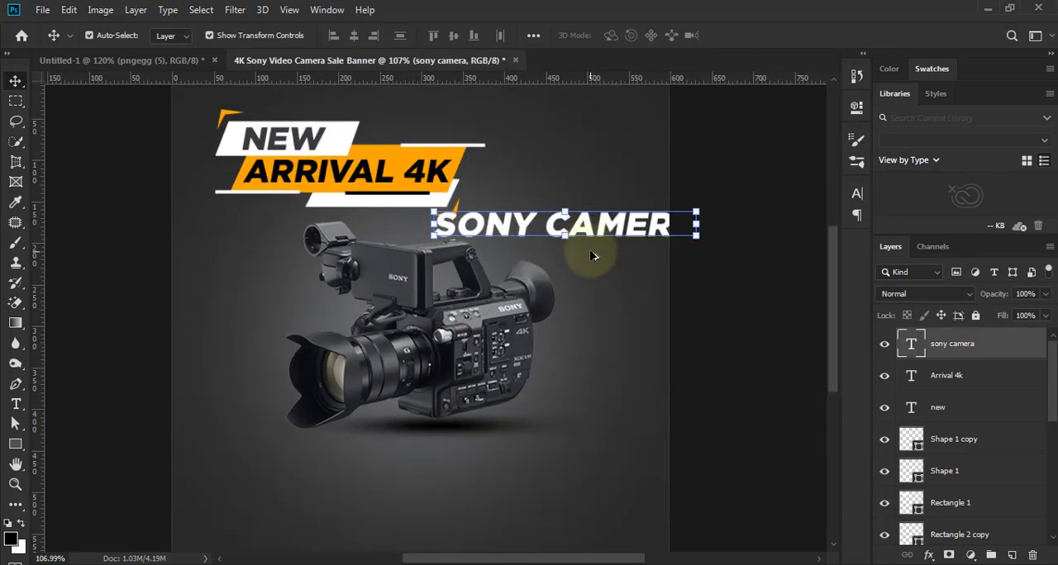
pyautogui.moveTo(712, 202); pyautogui.dragTo(372, 233)
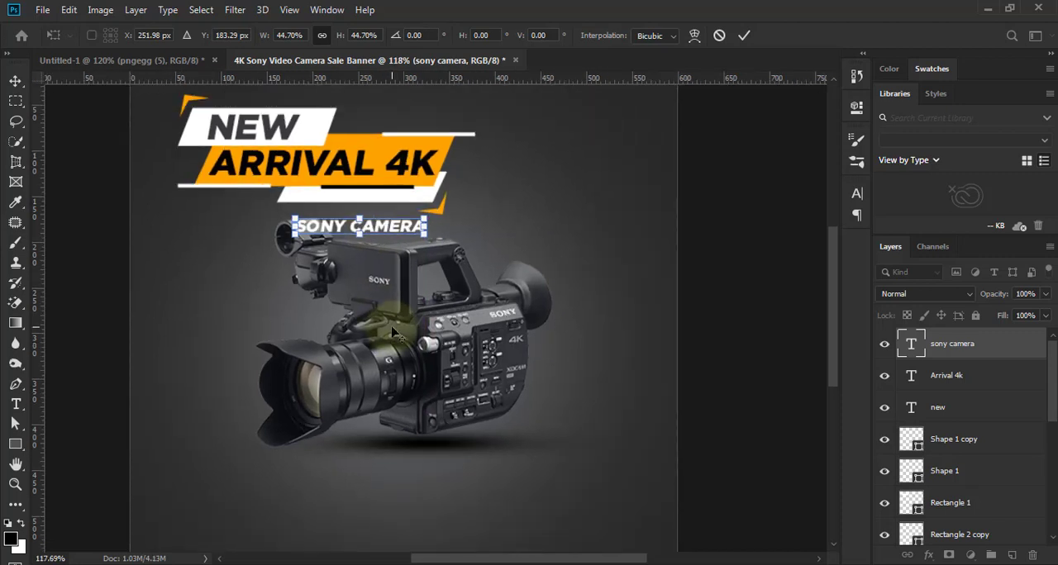
pyautogui.click(741, 37)
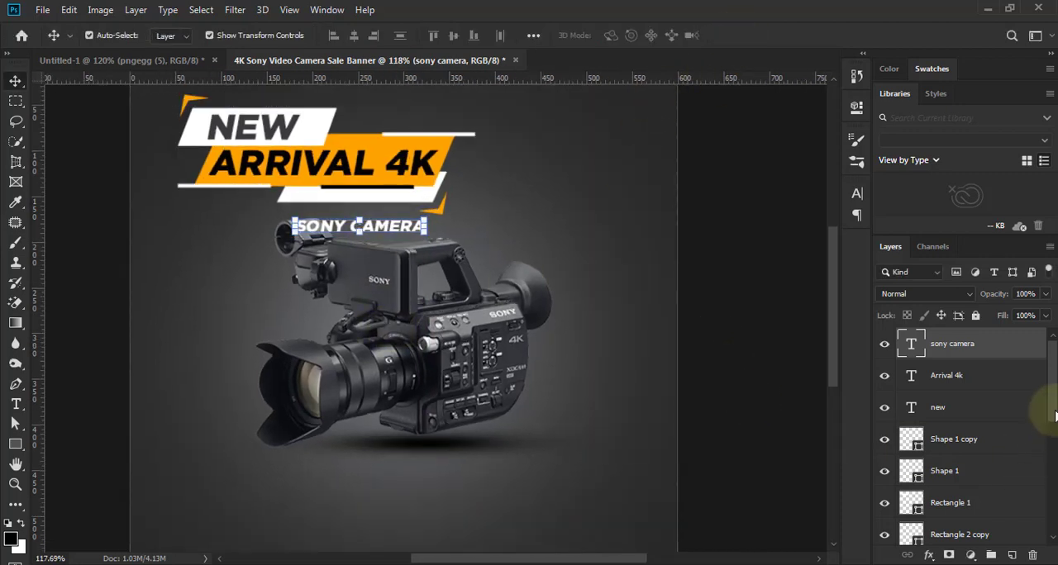
# - Nudge the camera image and its shadow layer down together to clear the "SONY CAMERA" text
pyautogui.moveTo(1050, 402); pyautogui.dragTo(1050, 520)
pyautogui.click(972, 405)
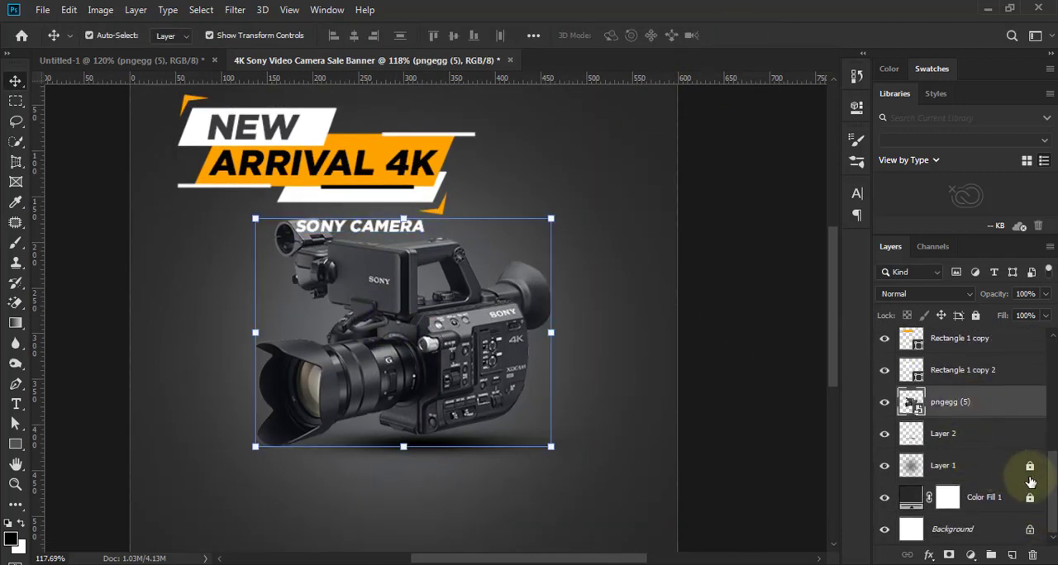
pyautogui.keyDown('shift'); pyautogui.click(964, 437); pyautogui.keyUp('shift')
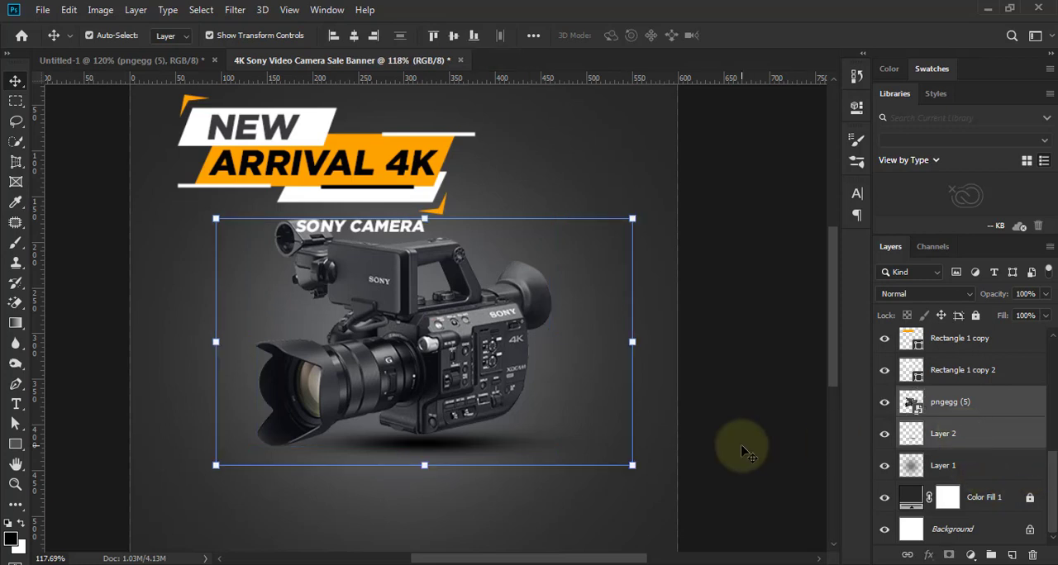
pyautogui.press('Down')
pyautogui.press('Down')
pyautogui.press('Down')
pyautogui.press('Down')
pyautogui.press('Down')
pyautogui.press('Down')
pyautogui.press('Down')
pyautogui.press('Down')
pyautogui.press('Down')
pyautogui.press('Down')
pyautogui.press('Down')
pyautogui.press('Down')
pyautogui.press('Down')
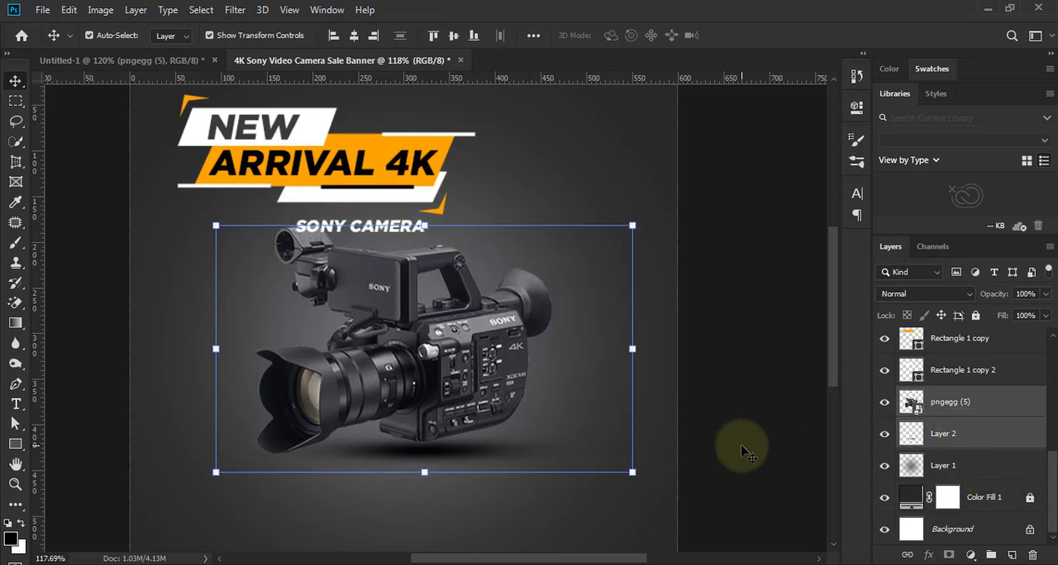
pyautogui.press('Down')
pyautogui.press('Down')
pyautogui.click(751, 439)
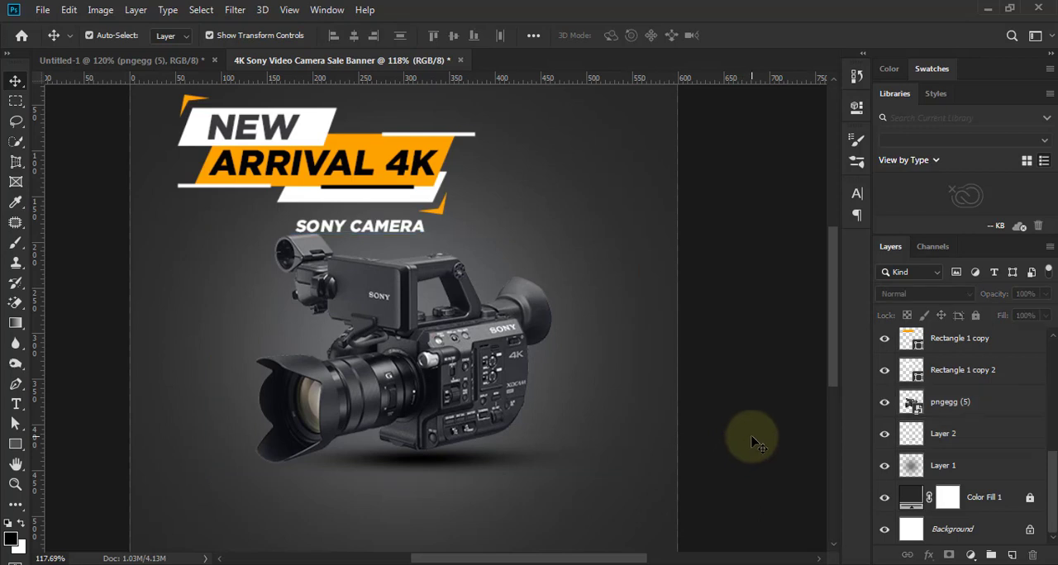
# - Move the "SONY CAMERA" text right so its right edge lines up with the upper white title line
pyautogui.scroll(-2, 516, 431)
pyautogui.scroll(4, 470, 313)
pyautogui.moveTo(395, 195); pyautogui.dragTo(452, 204)
pyautogui.scroll(-2, 452, 204)
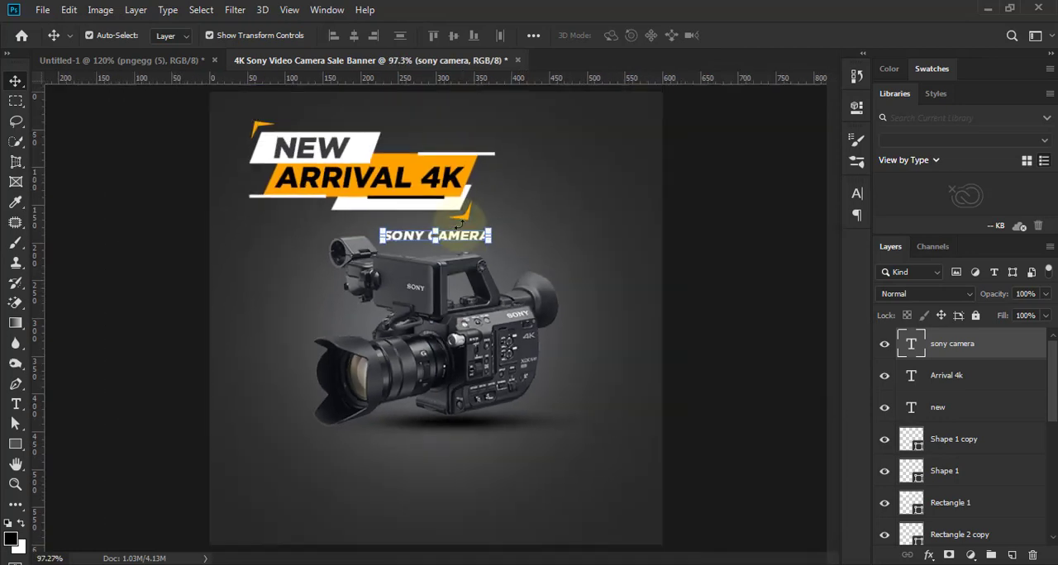
pyautogui.moveTo(467, 238); pyautogui.dragTo(473, 242)
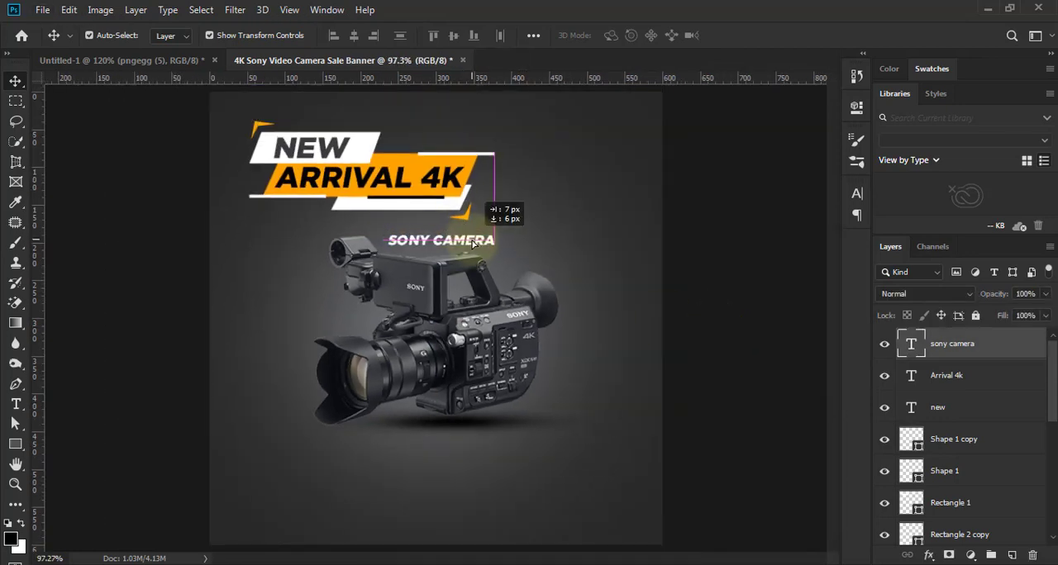
pyautogui.scroll(4, 475, 246)
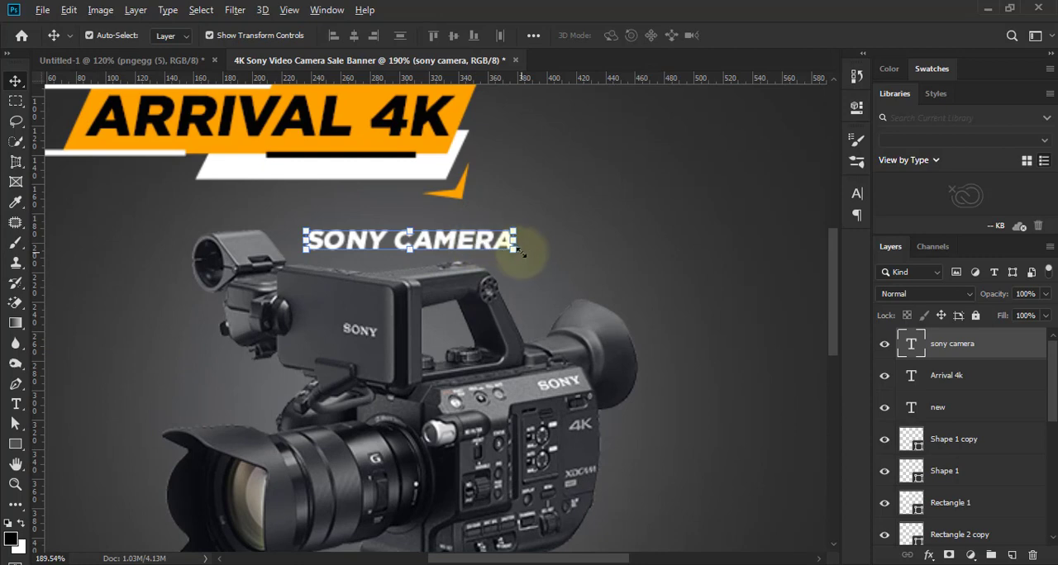
# - Scale the "SONY CAMERA" text up to about 136% above the camera and deselect it
pyautogui.hotkey('ctrl', 't')
pyautogui.moveTo(514, 254); pyautogui.dragTo(595, 249)
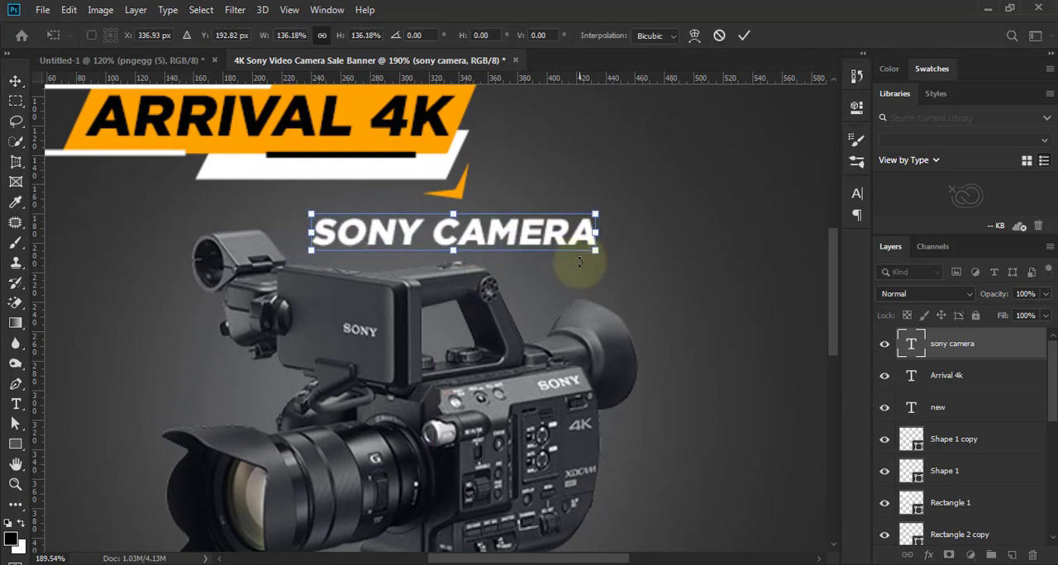
pyautogui.click(744, 36)
pyautogui.hotkey('ctrl', '0')
pyautogui.click(782, 386)
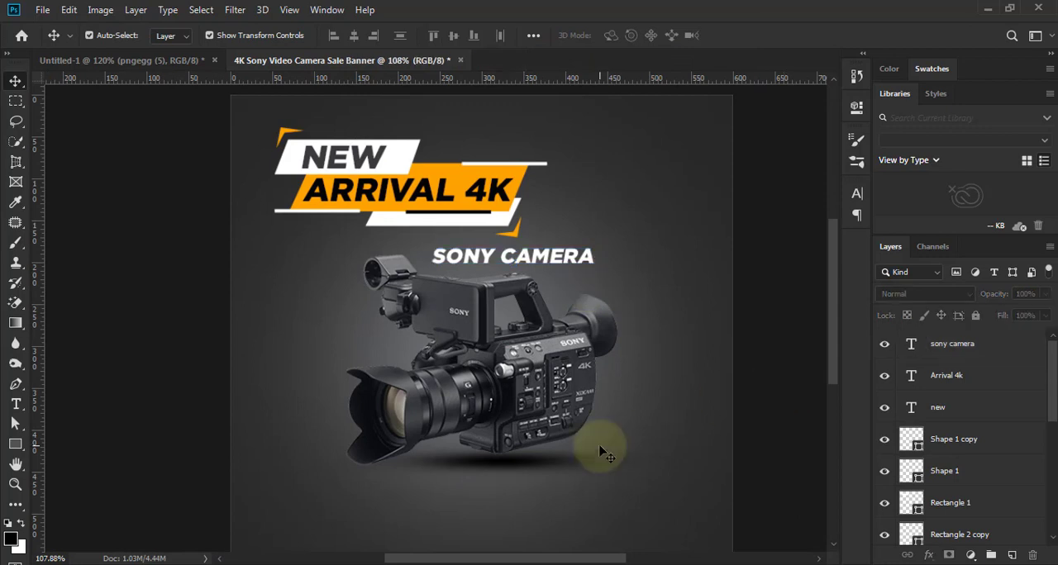
pyautogui.scroll(-1, 577, 434)
pyautogui.scroll(1, 576, 435)
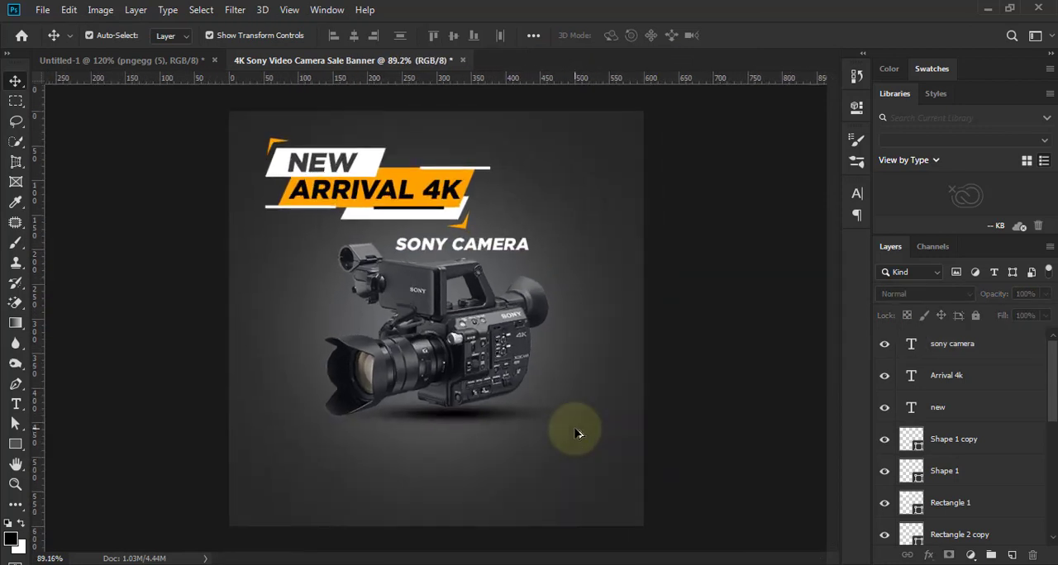
pyautogui.scroll(-1, 582, 363)
pyautogui.scroll(1, 551, 429)
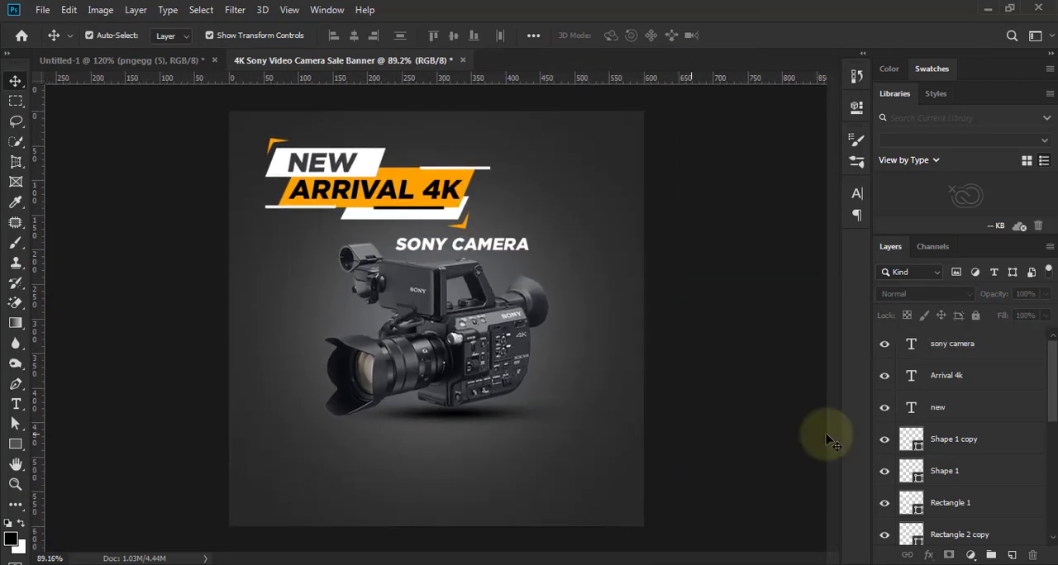
pyautogui.moveTo(1051, 388); pyautogui.dragTo(1054, 517)
pyautogui.click(912, 469)
pyautogui.scroll(-4, 489, 406)
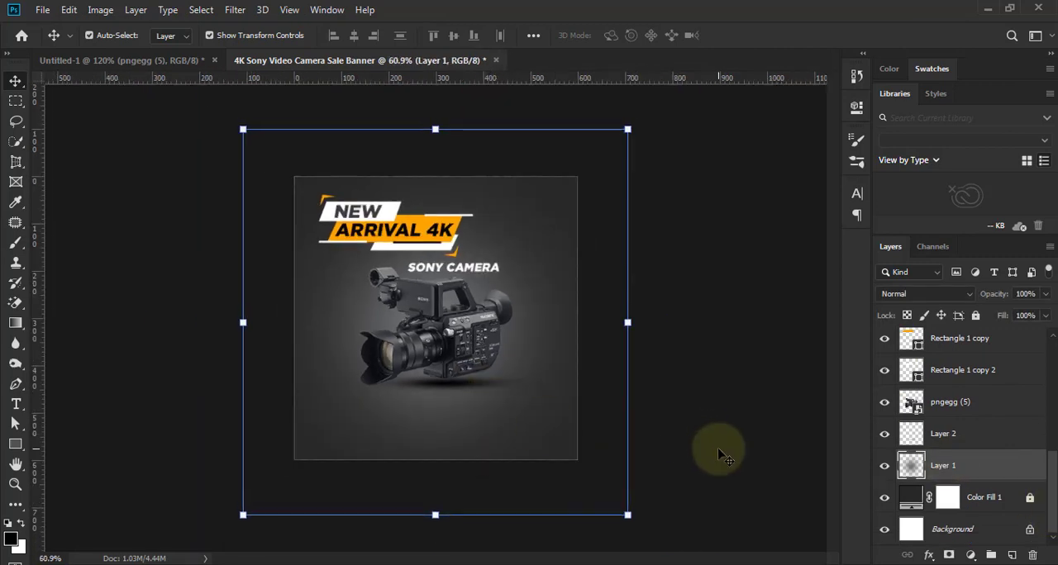
pyautogui.click(687, 424)
pyautogui.scroll(6, 520, 331)
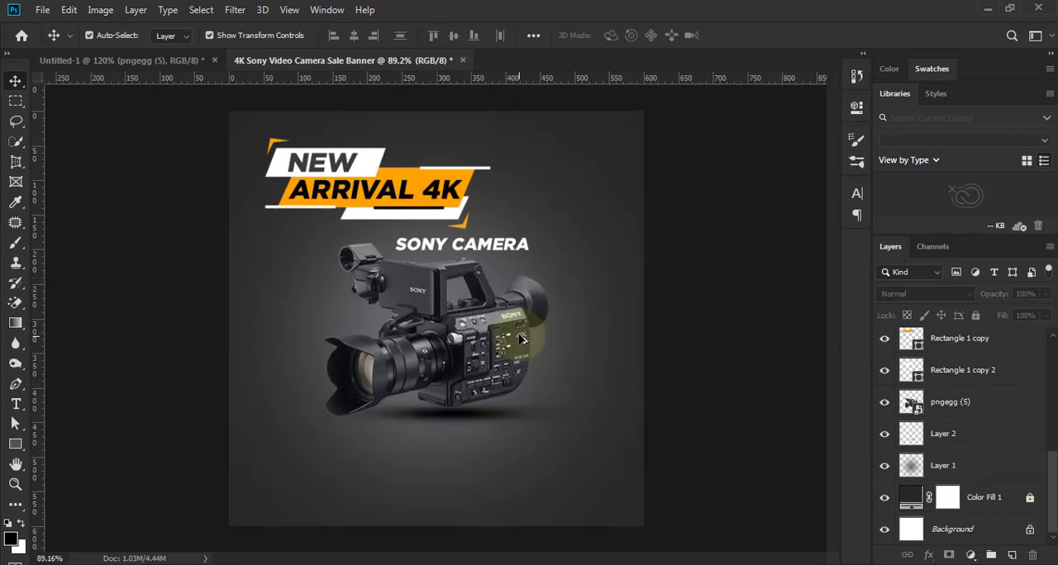
pyautogui.scroll(-3, 524, 350)
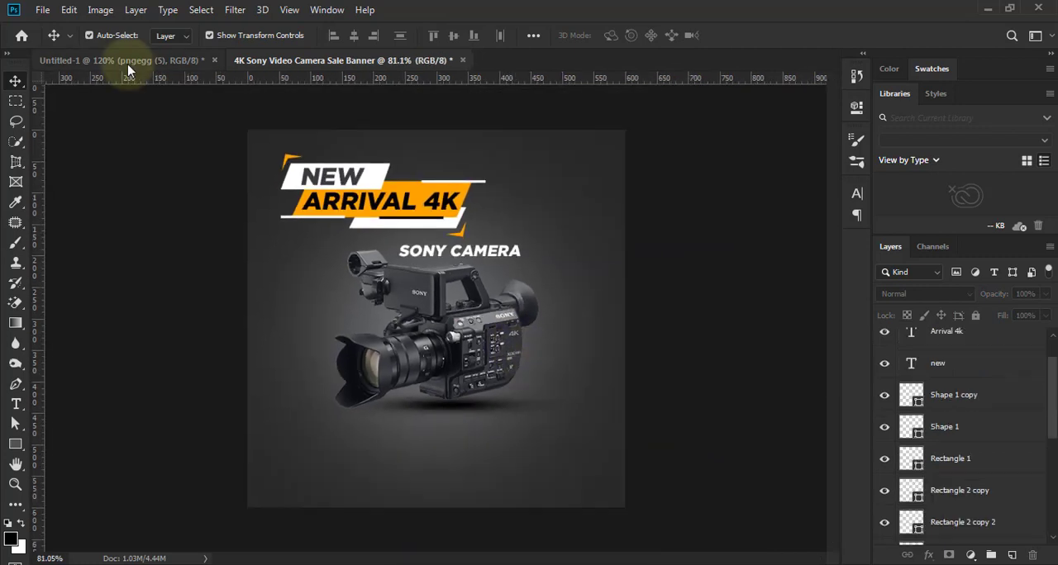
# - Draw an open looping curve, about 68 × 53 px, with the Pen tool on the empty background beside the camera body
pyautogui.scroll(5, 548, 366)
pyautogui.click(16, 383)
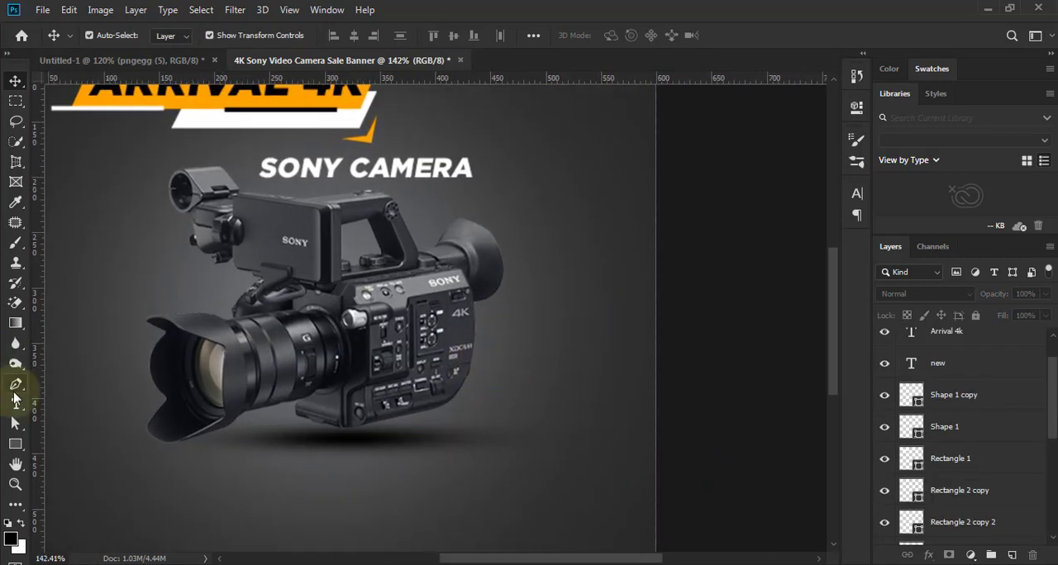
pyautogui.click(486, 351)
pyautogui.moveTo(533, 318); pyautogui.dragTo(534, 292)
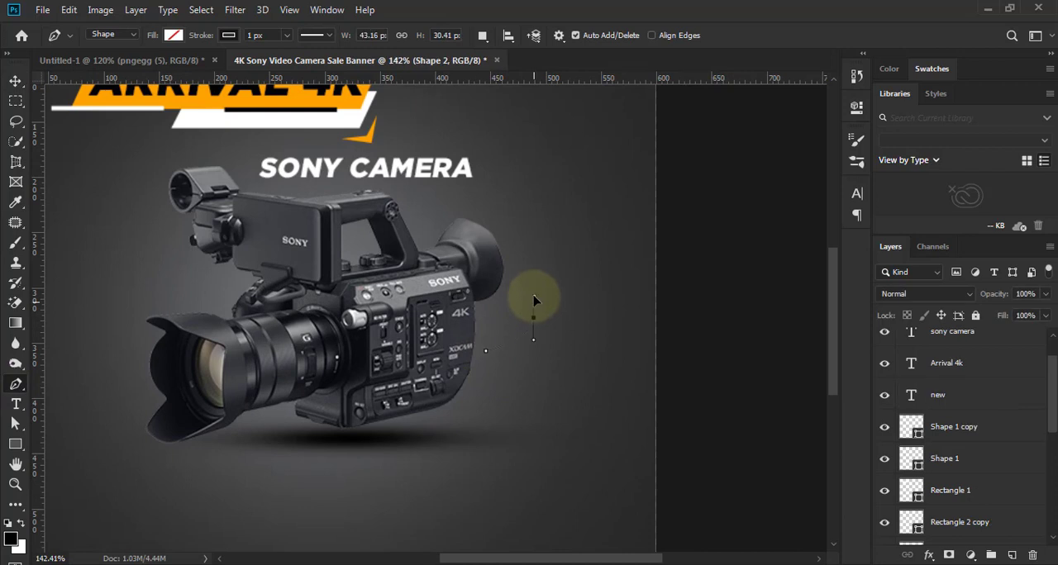
pyautogui.scroll(2, 529, 350)
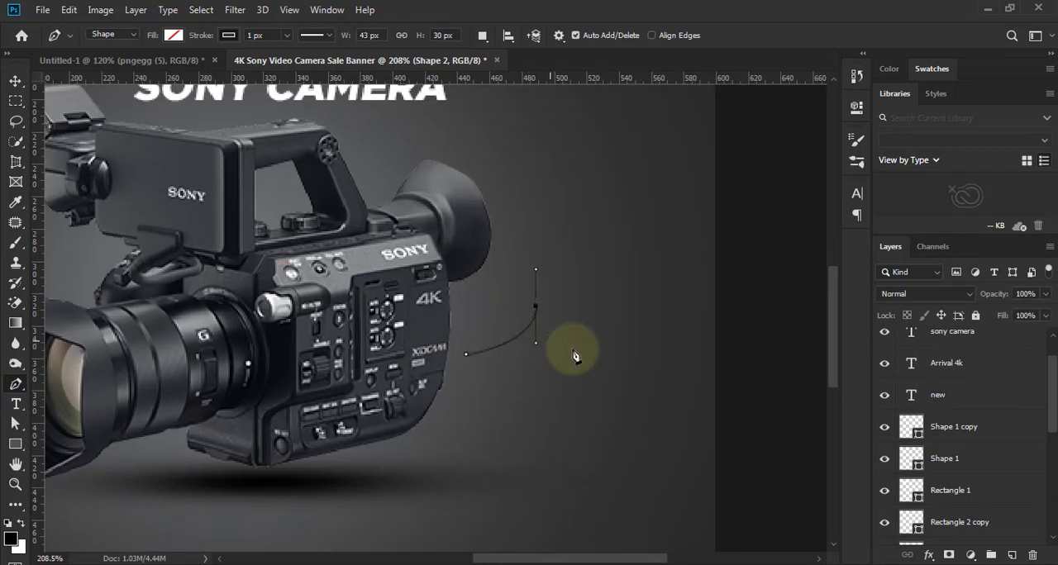
pyautogui.moveTo(549, 340); pyautogui.dragTo(624, 354)
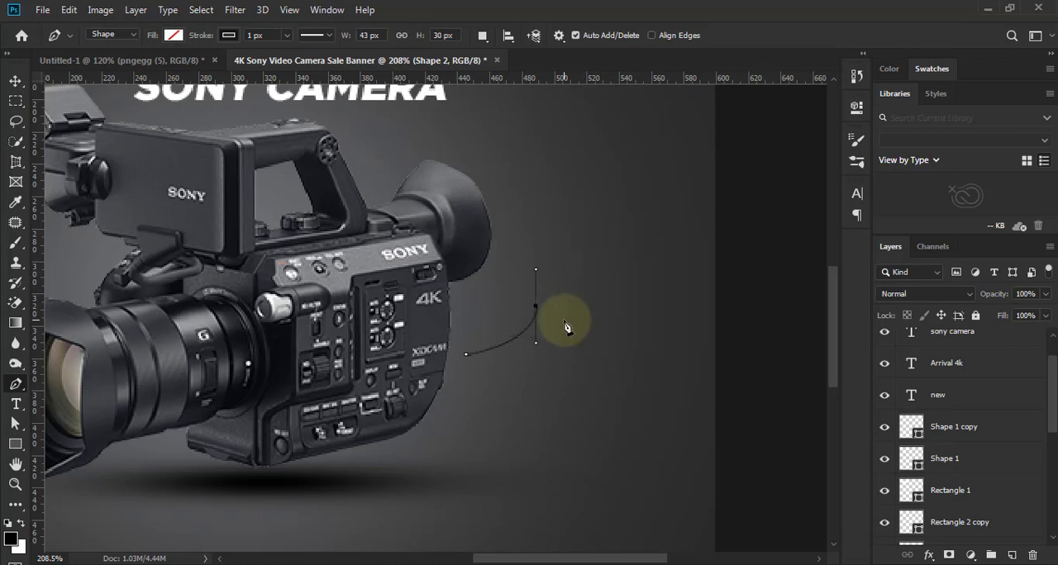
pyautogui.moveTo(557, 328); pyautogui.dragTo(602, 306)
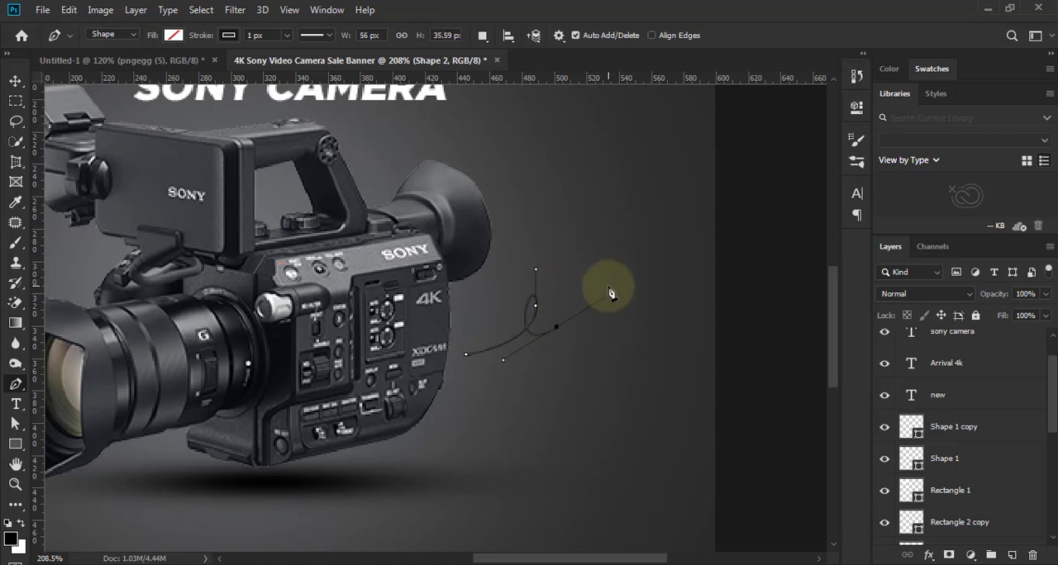
pyautogui.click(575, 270)
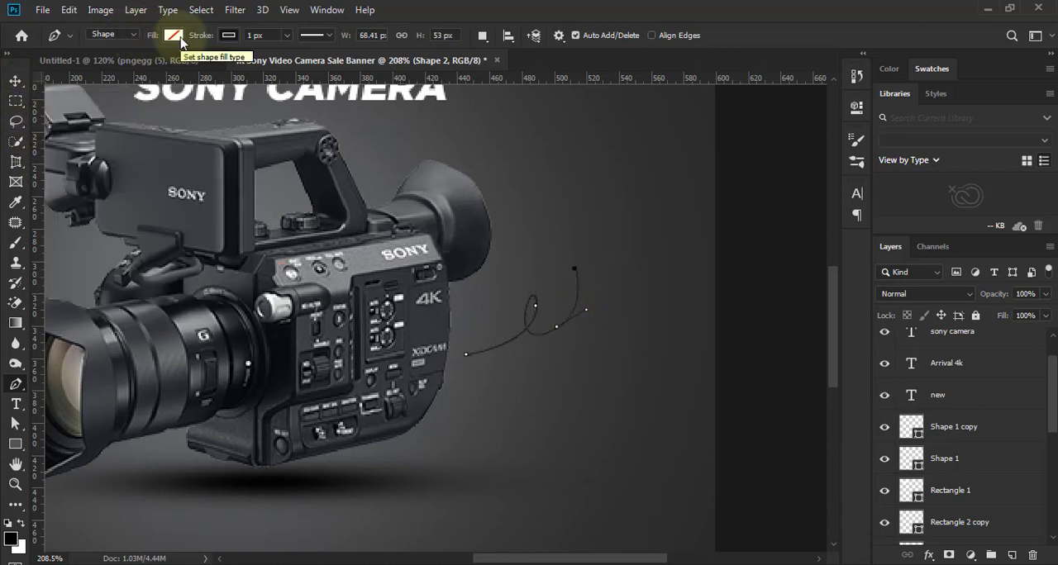
# - Set the looping curve's stroke colour to white and leave the Pen tool
pyautogui.click(229, 34)
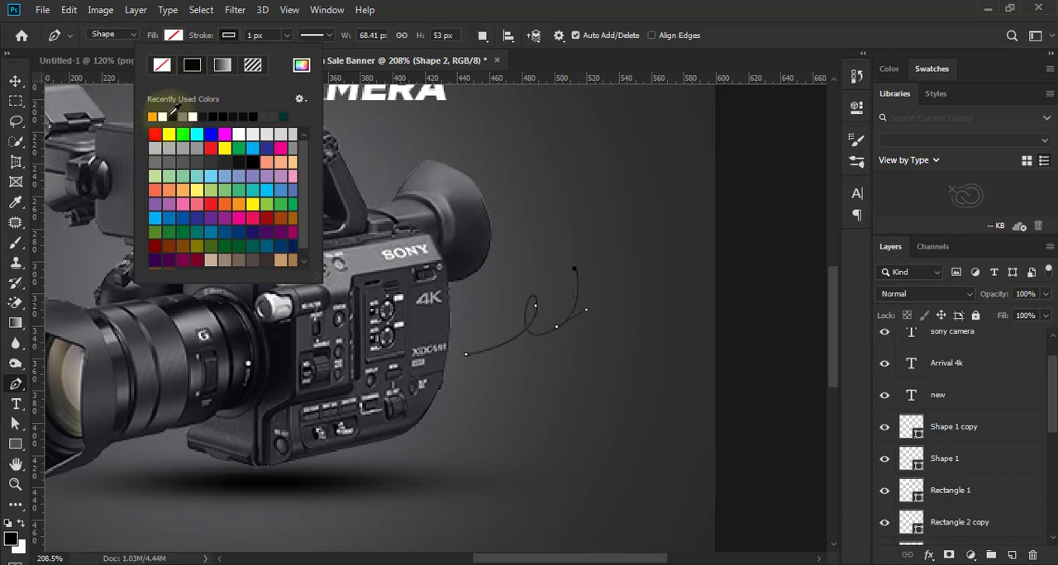
pyautogui.click(163, 115)
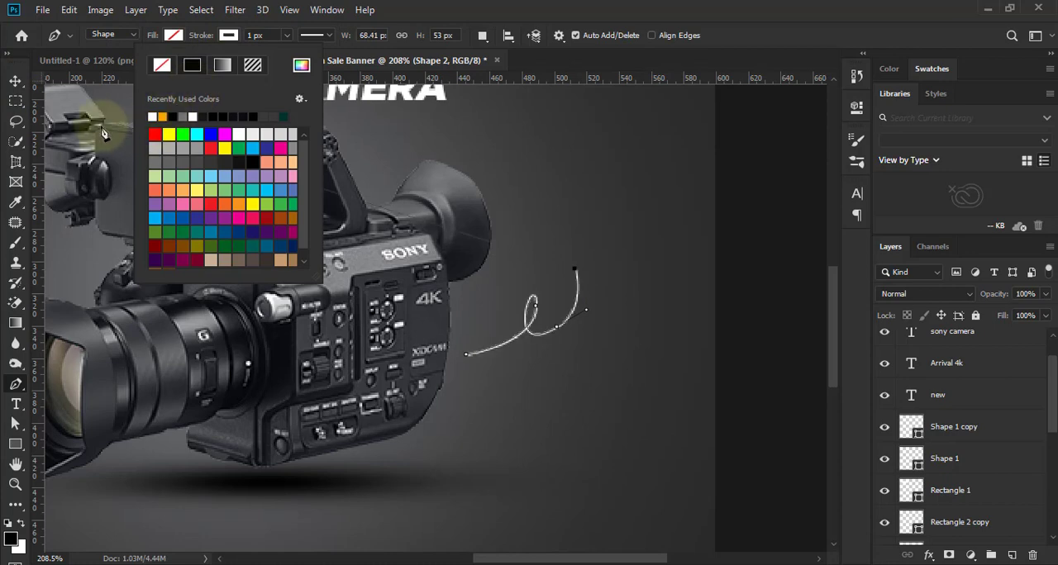
pyautogui.click(13, 82)
# - Reshape the curve's loop by adjusting the direction handles of its middle anchor point
pyautogui.scroll(6, 539, 323)
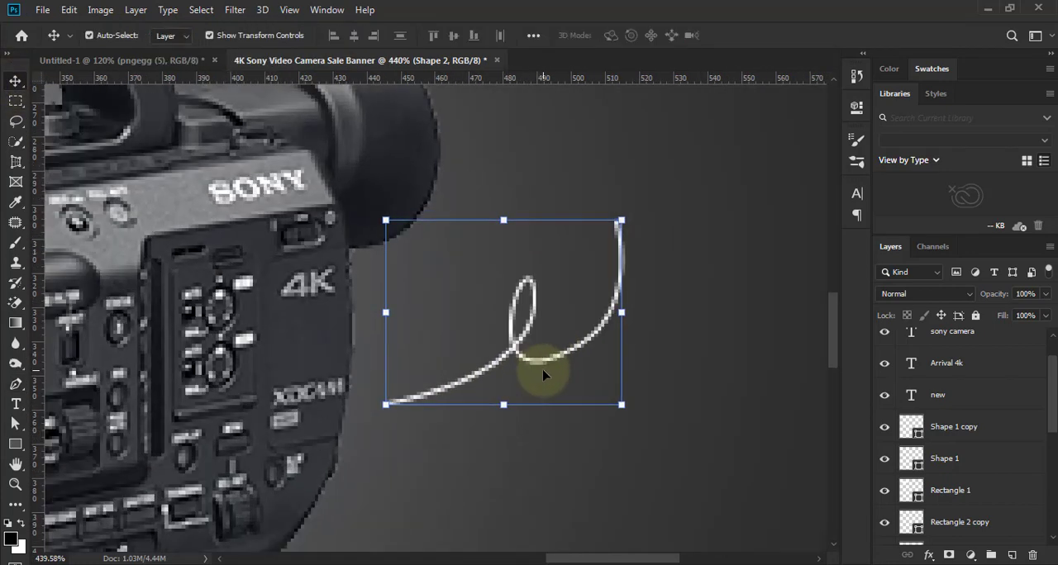
pyautogui.press('a')
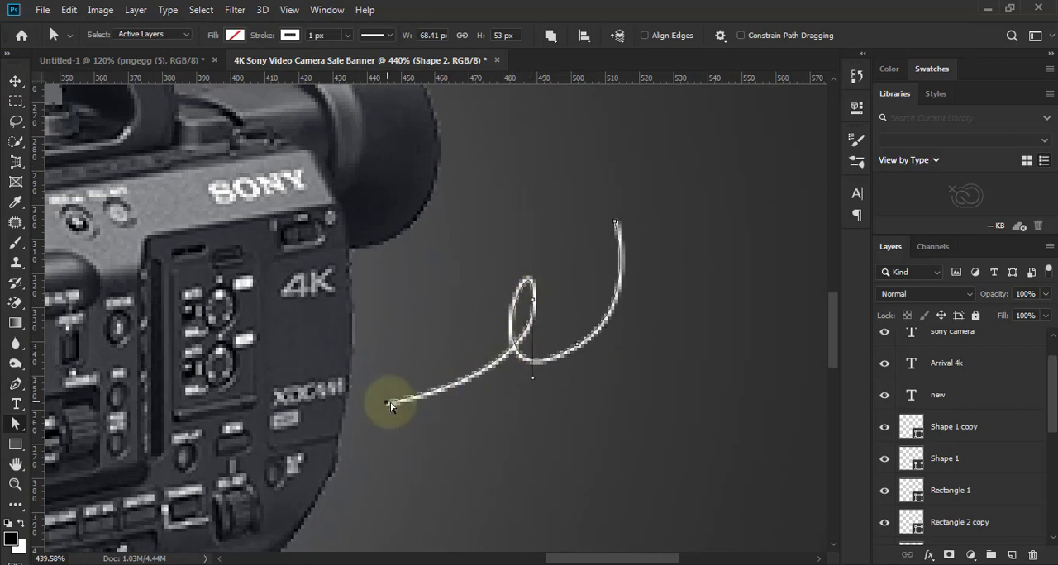
pyautogui.click(533, 302)
pyautogui.moveTo(541, 225); pyautogui.dragTo(507, 267)
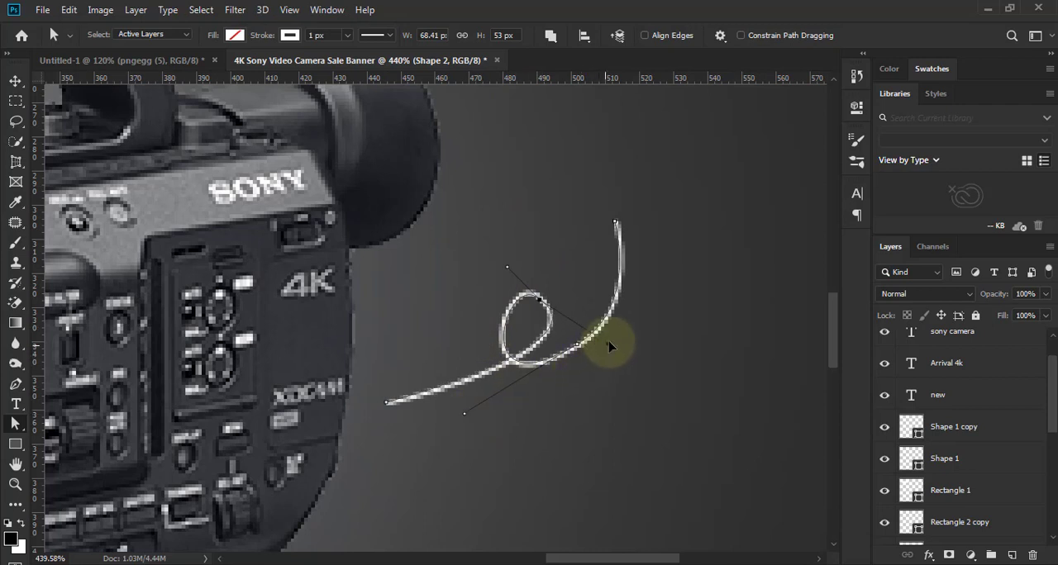
pyautogui.moveTo(576, 356); pyautogui.dragTo(581, 424)
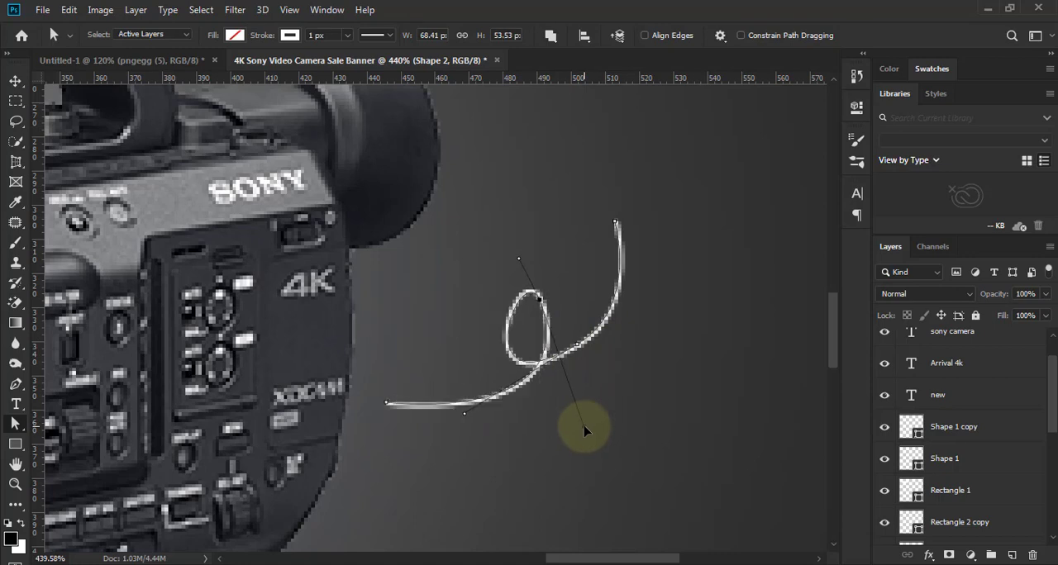
pyautogui.moveTo(522, 265); pyautogui.dragTo(488, 263)
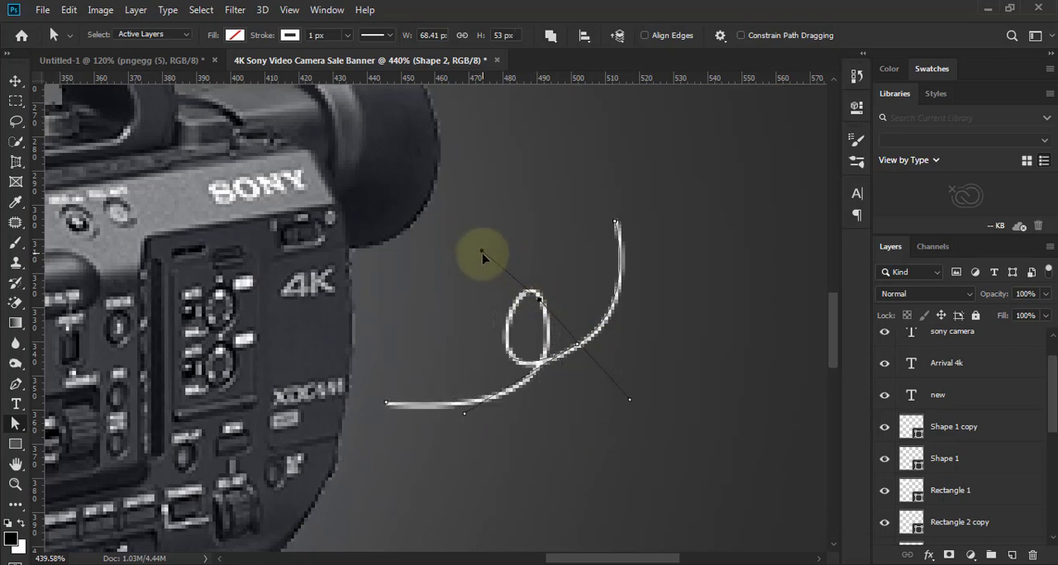
# - Refine the curve's loop and tail with its anchor points and handles, reducing it to about 56 × 51 px
pyautogui.scroll(-5, 579, 432)
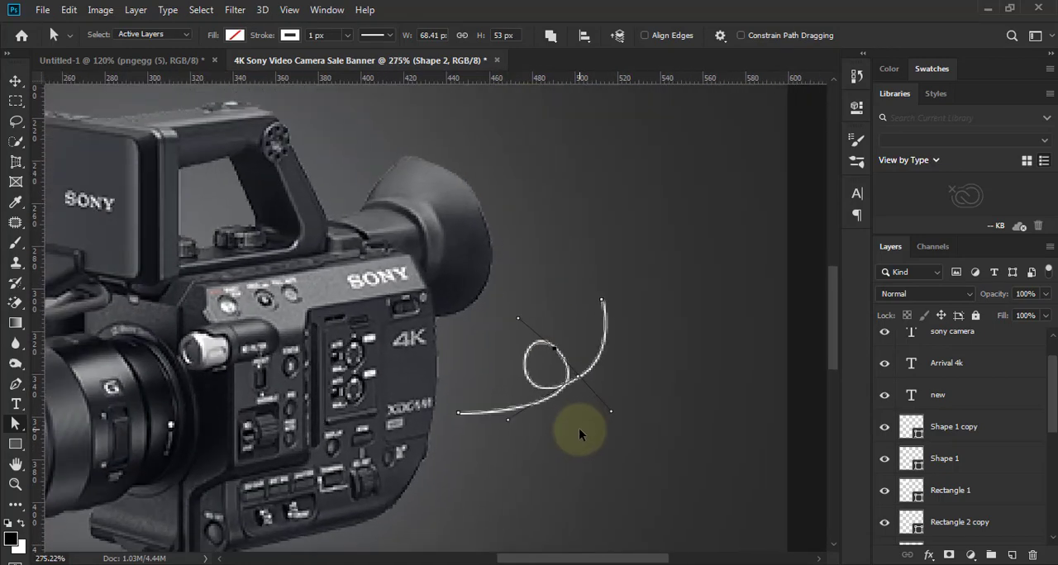
pyautogui.scroll(2, 580, 432)
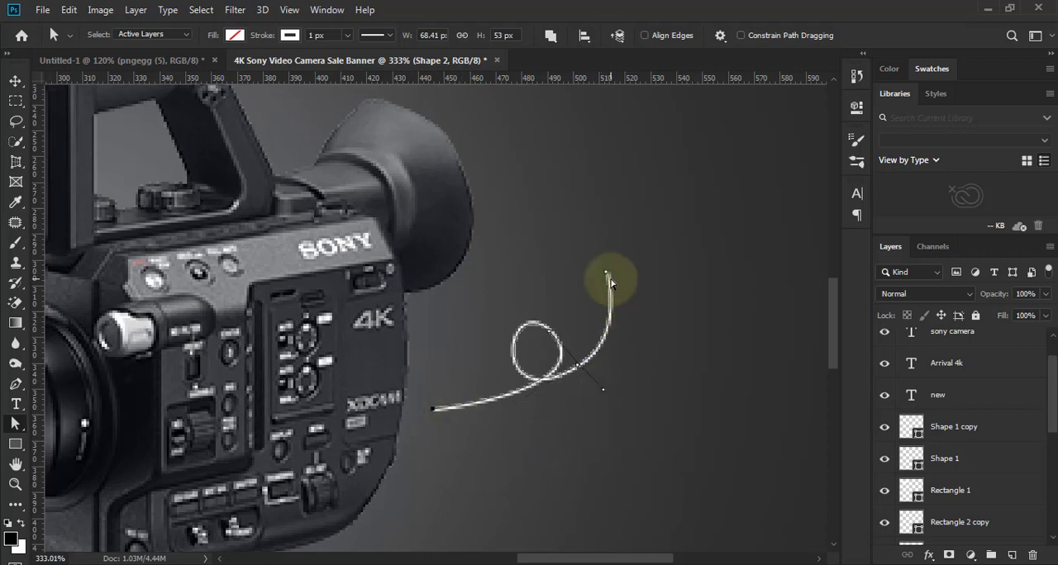
pyautogui.click(607, 273)
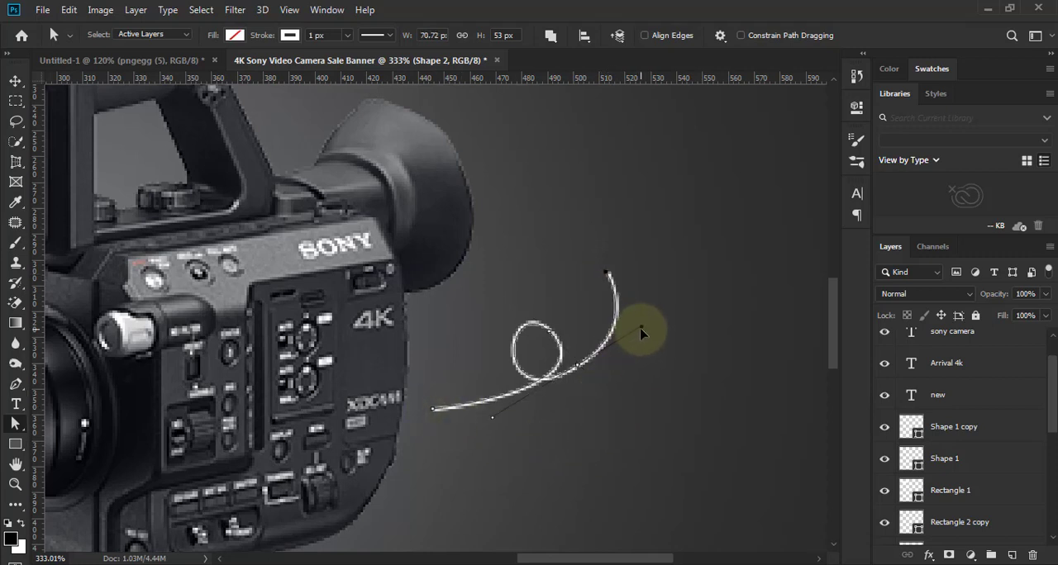
pyautogui.moveTo(618, 345); pyautogui.dragTo(617, 340)
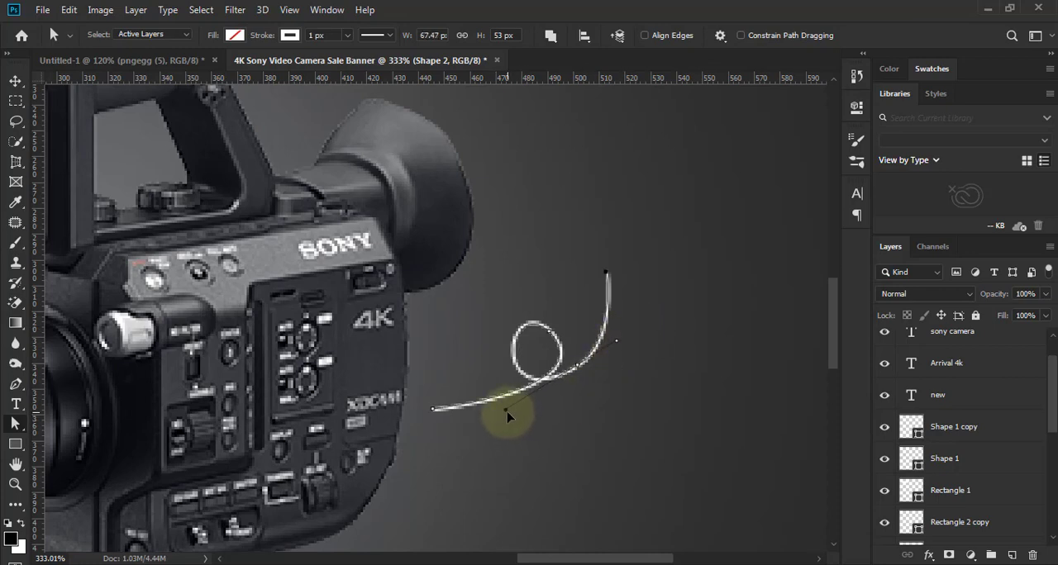
pyautogui.scroll(-4, 504, 441)
pyautogui.scroll(3, 517, 439)
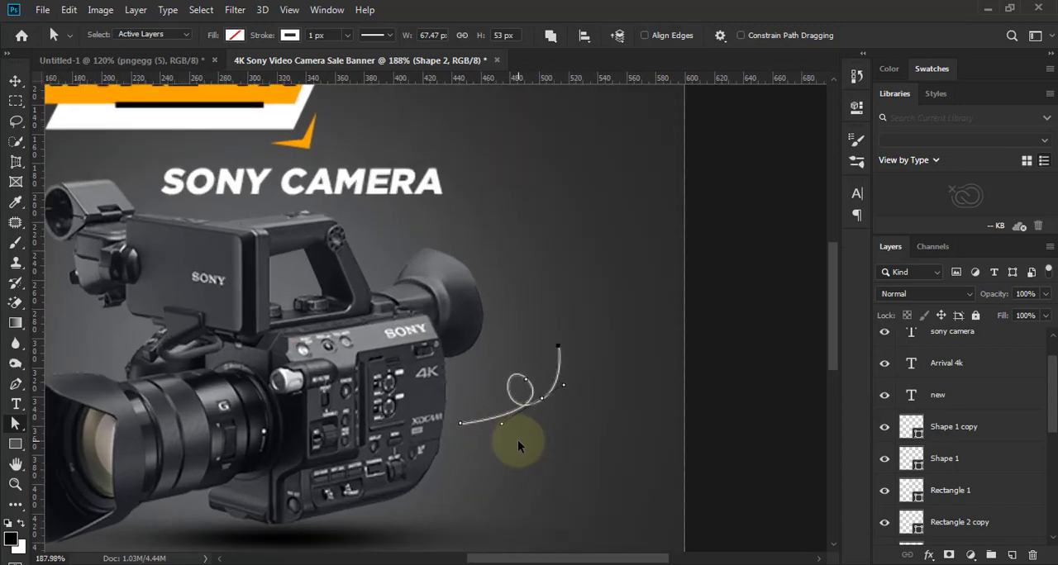
pyautogui.scroll(1, 517, 440)
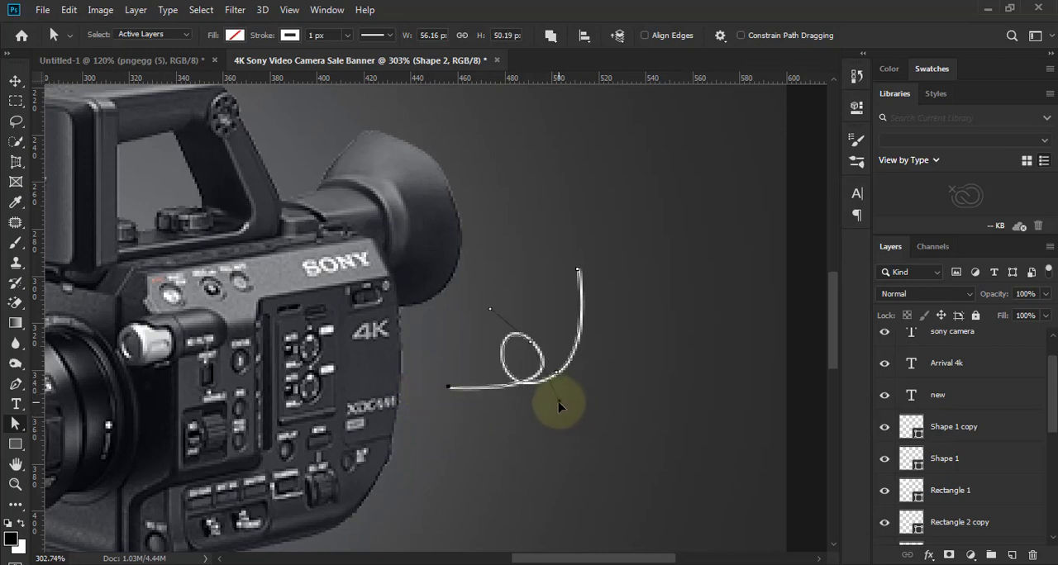
pyautogui.scroll(-3, 562, 416)
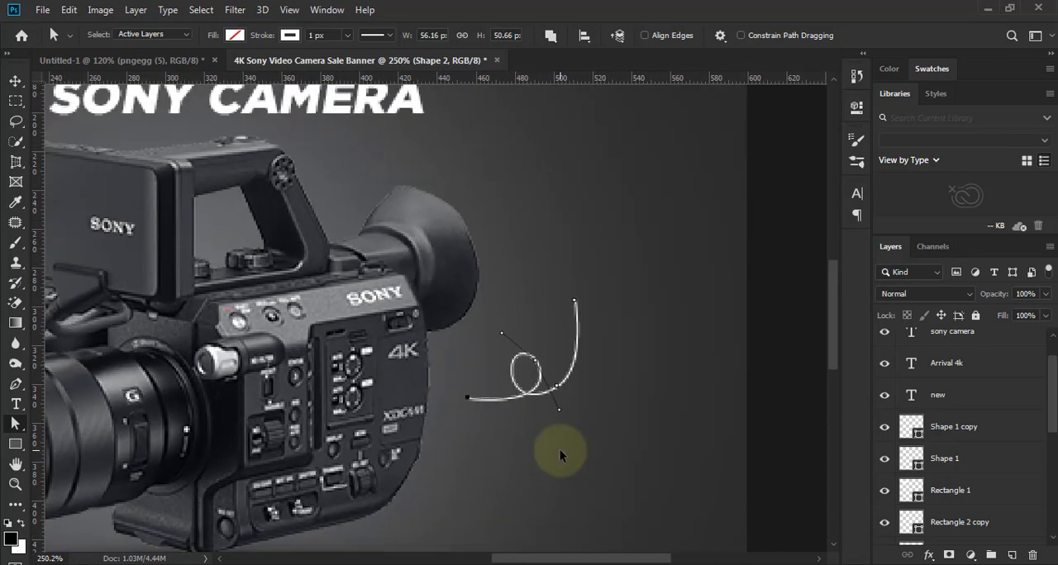
# - Change the looping curve's stroke to a dashed line and deselect it
pyautogui.click(389, 34)
pyautogui.click(378, 115)
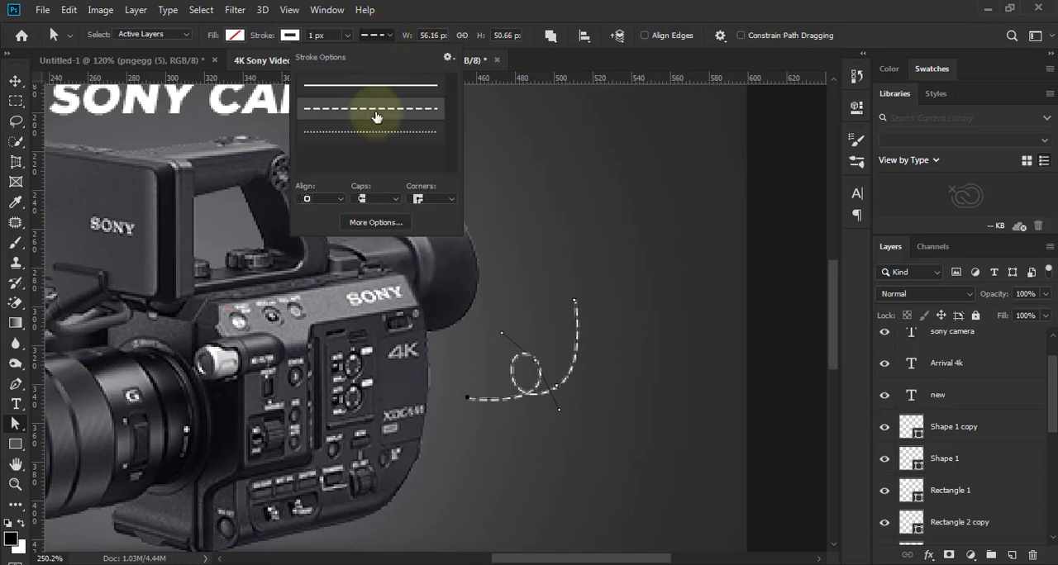
pyautogui.click(12, 82)
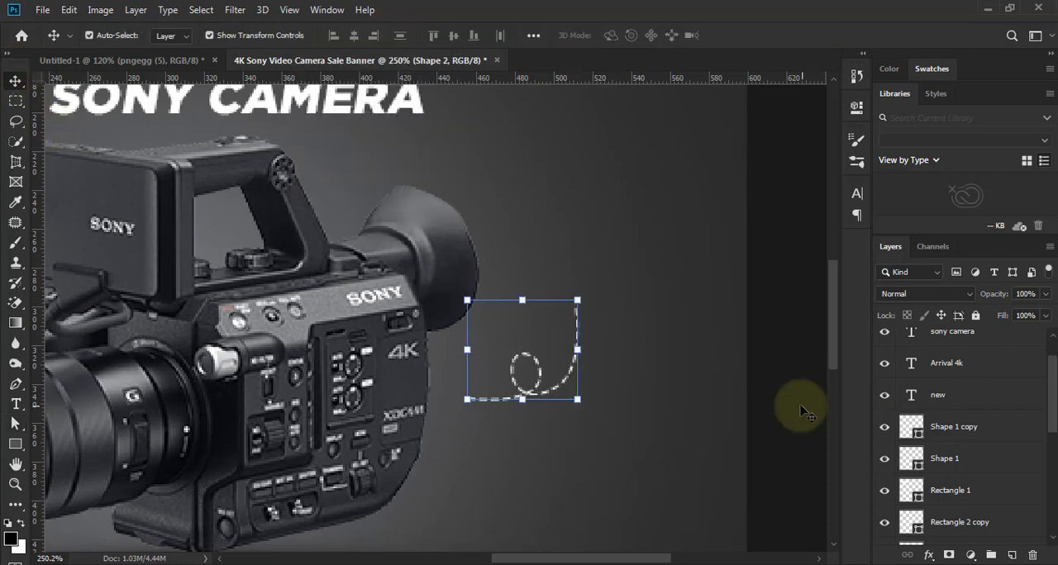
pyautogui.scroll(-4, 524, 358)
pyautogui.scroll(6, 570, 335)
pyautogui.scroll(-1, 570, 334)
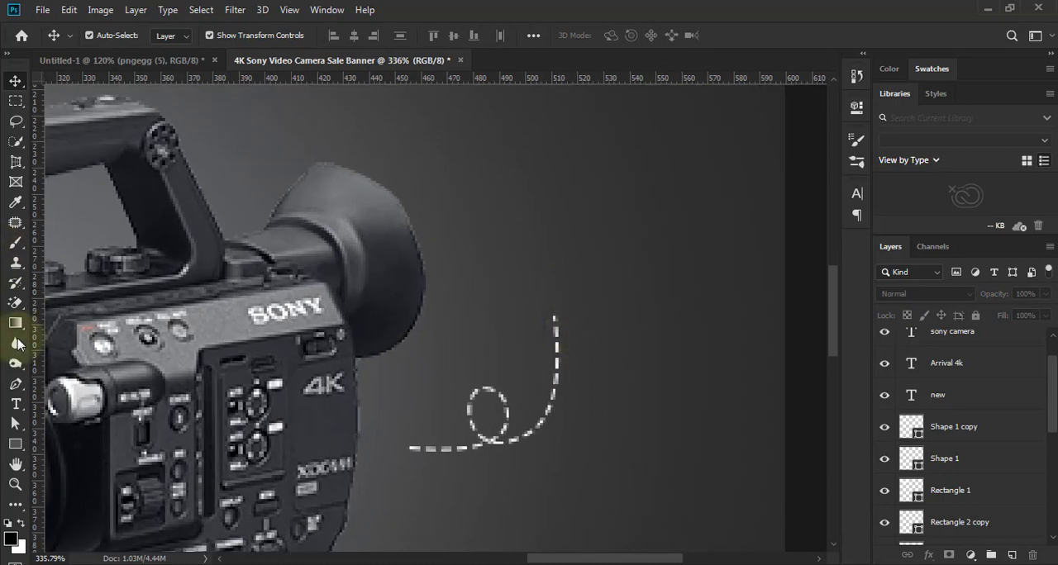
# - Draw a closed triangular arrowhead about 9 × 7 px at the upper end of the dashed curve with the Pen tool
pyautogui.press('p')
pyautogui.scroll(3, 545, 322)
pyautogui.click(552, 288)
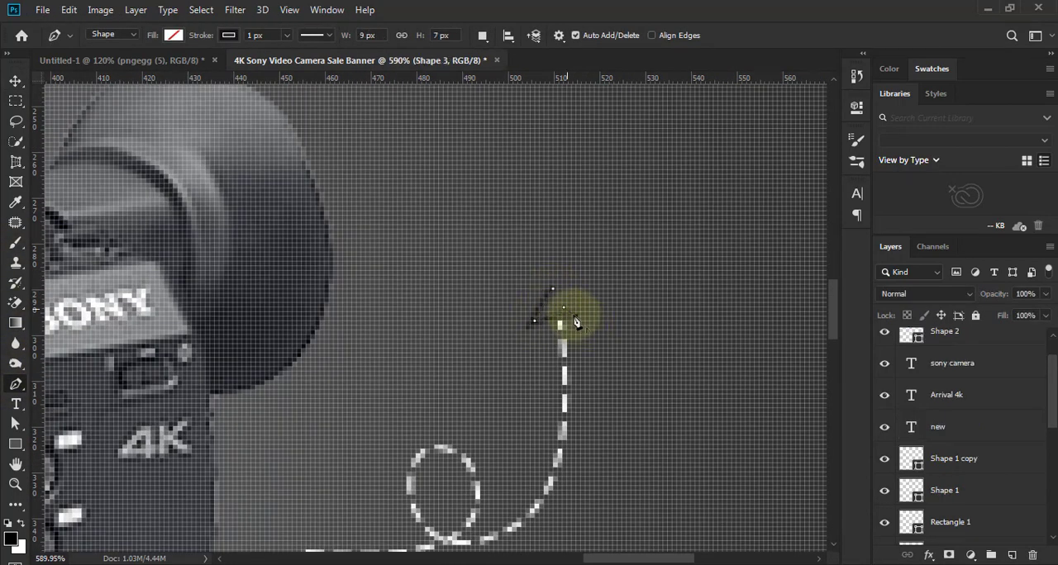
# - Fill the arrowhead with white, remove its stroke and deselect it
pyautogui.click(173, 35)
pyautogui.click(102, 116)
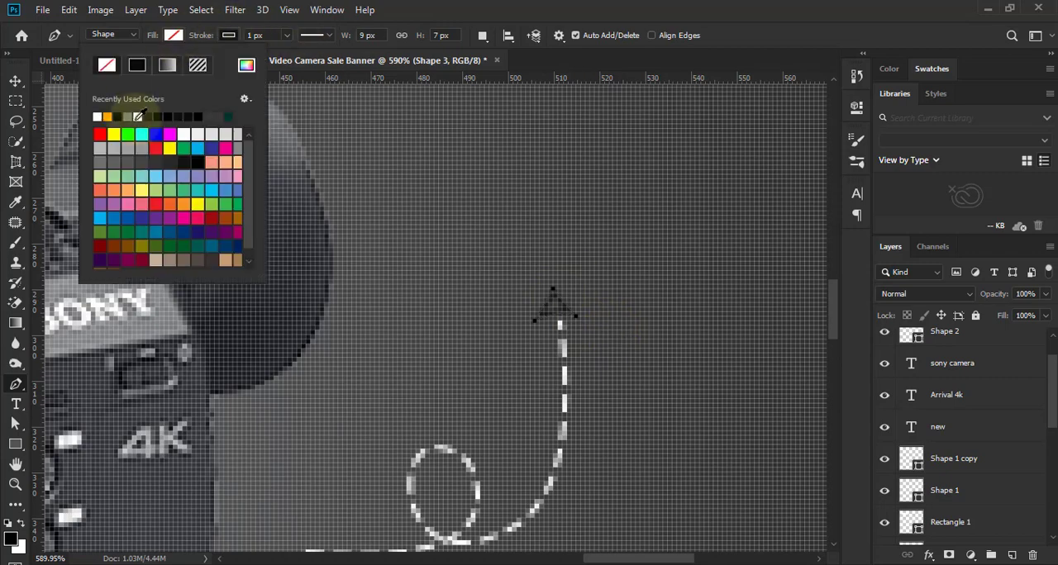
pyautogui.click(229, 35)
pyautogui.click(16, 81)
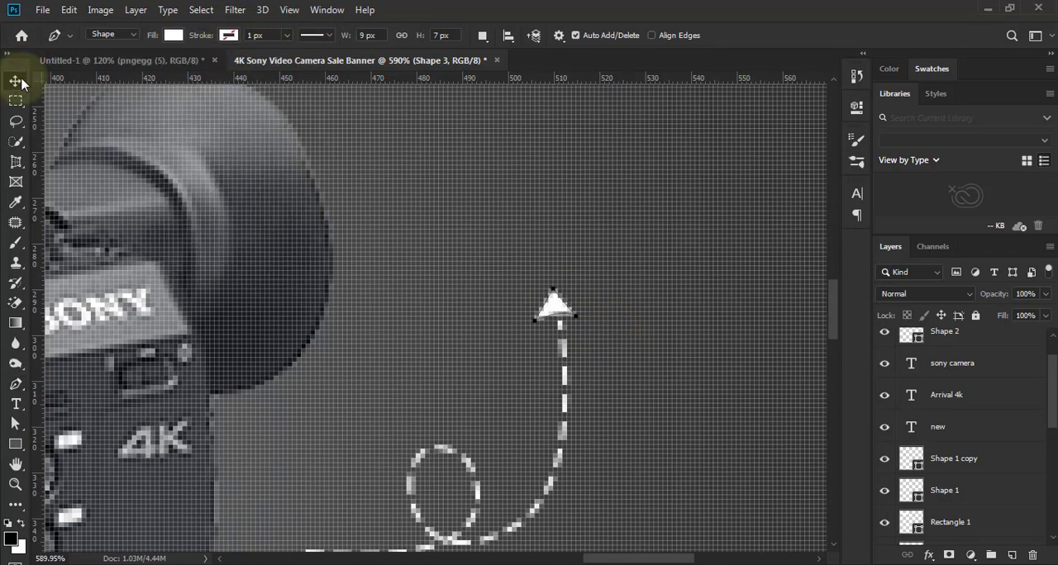
pyautogui.scroll(-6, 463, 289)
pyautogui.click(723, 383)
pyautogui.scroll(-3, 587, 359)
pyautogui.scroll(-1, 587, 359)
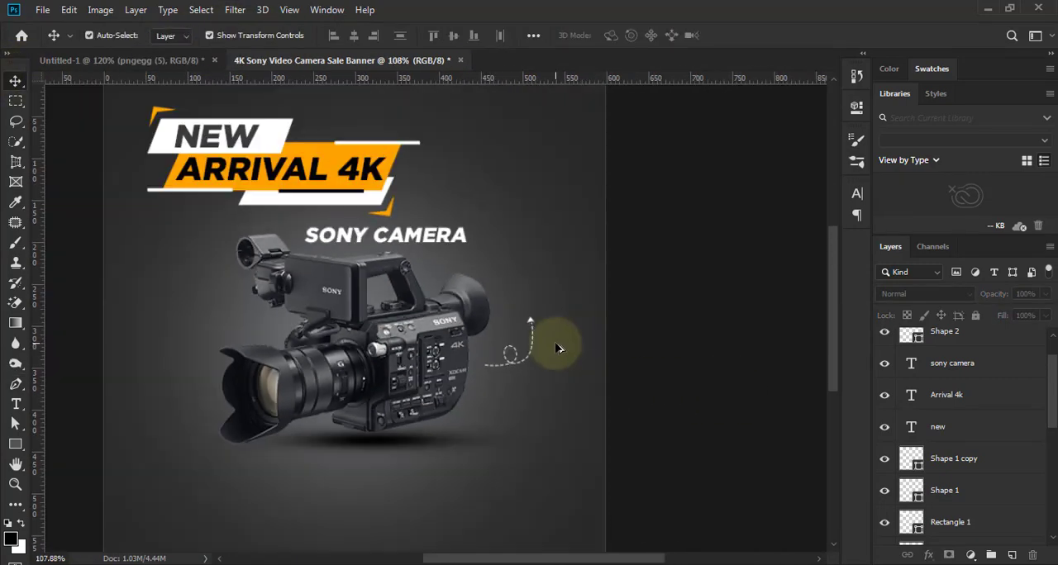
# - Enlarge the arrowhead to about 13 × 13 px and apply the transform
pyautogui.scroll(6, 557, 349)
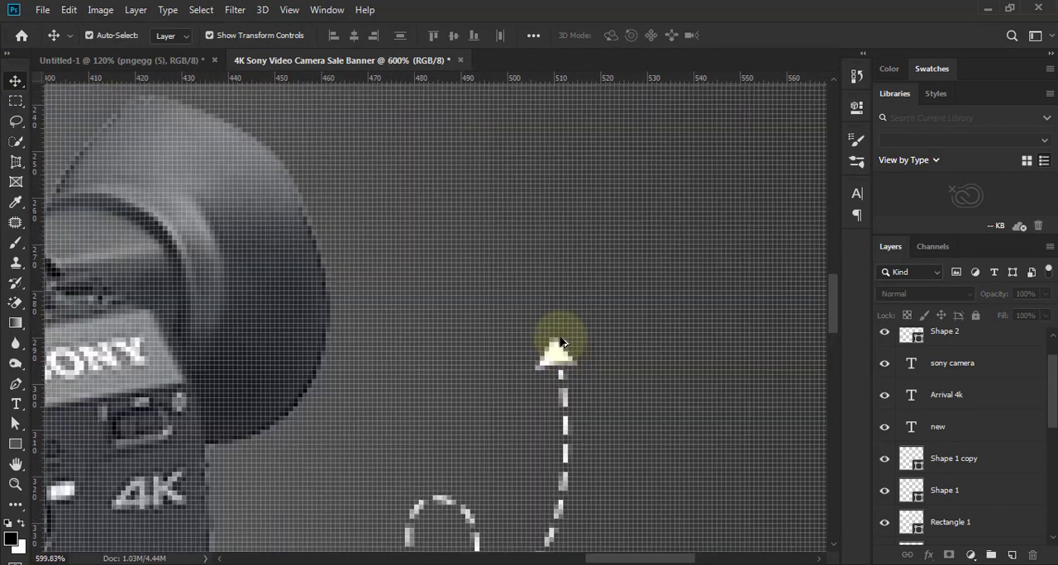
pyautogui.click(558, 360)
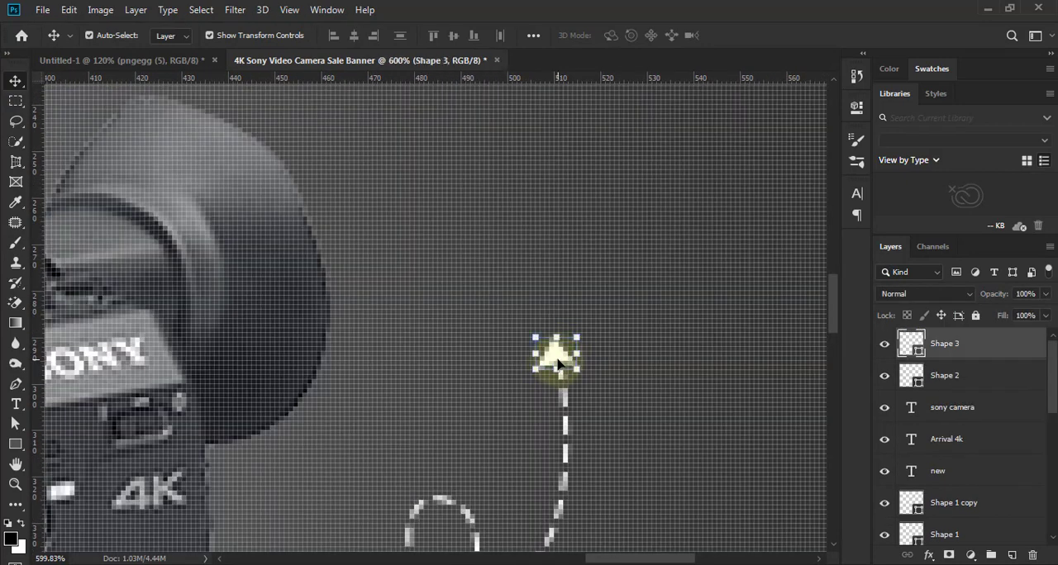
pyautogui.moveTo(579, 373); pyautogui.dragTo(562, 351)
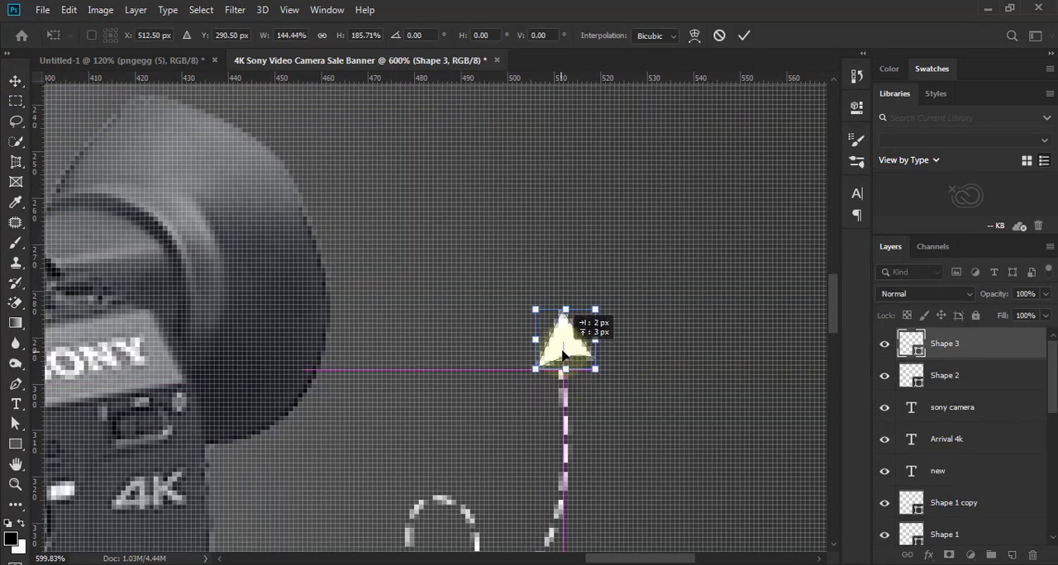
pyautogui.click(744, 36)
# - Shift the arrowhead slightly left so that it sits centred on the dashed line's end, and deselect it
pyautogui.press('a')
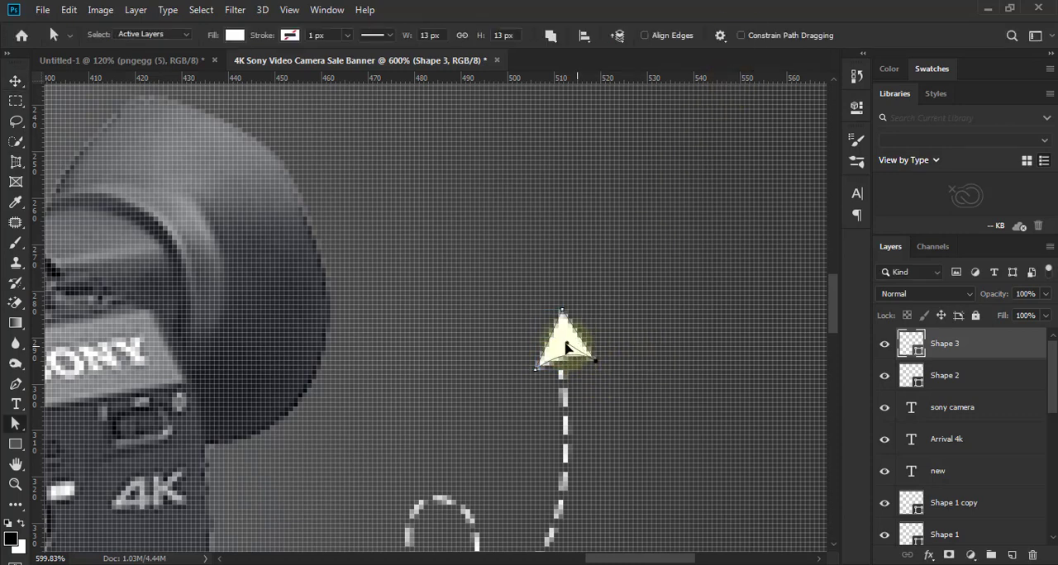
pyautogui.click(15, 81)
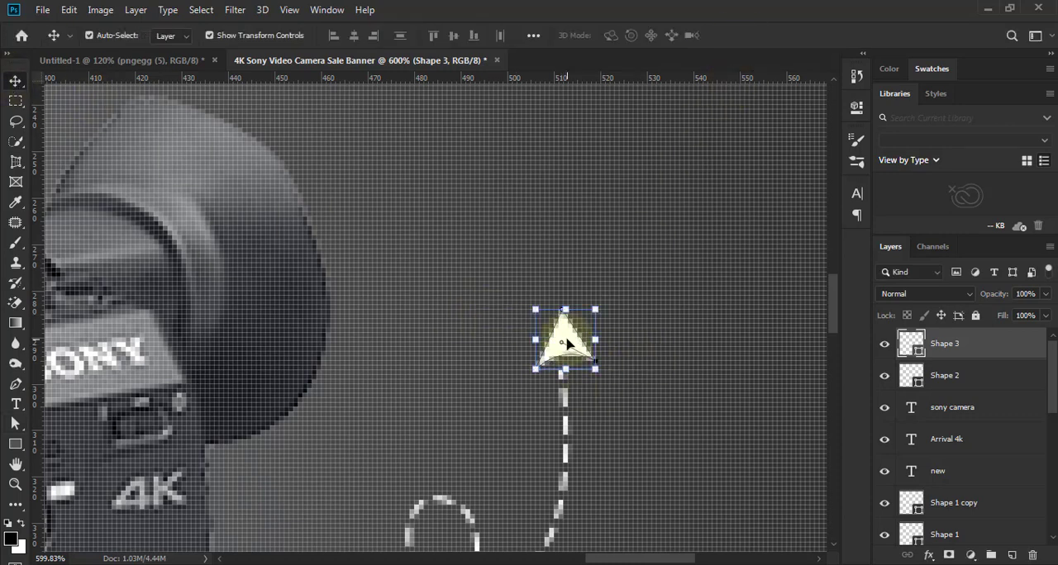
pyautogui.moveTo(561, 346)
pyautogui.mouseDown()
pyautogui.moveTo(557, 338)
pyautogui.moveTo(561, 345)
pyautogui.mouseUp()
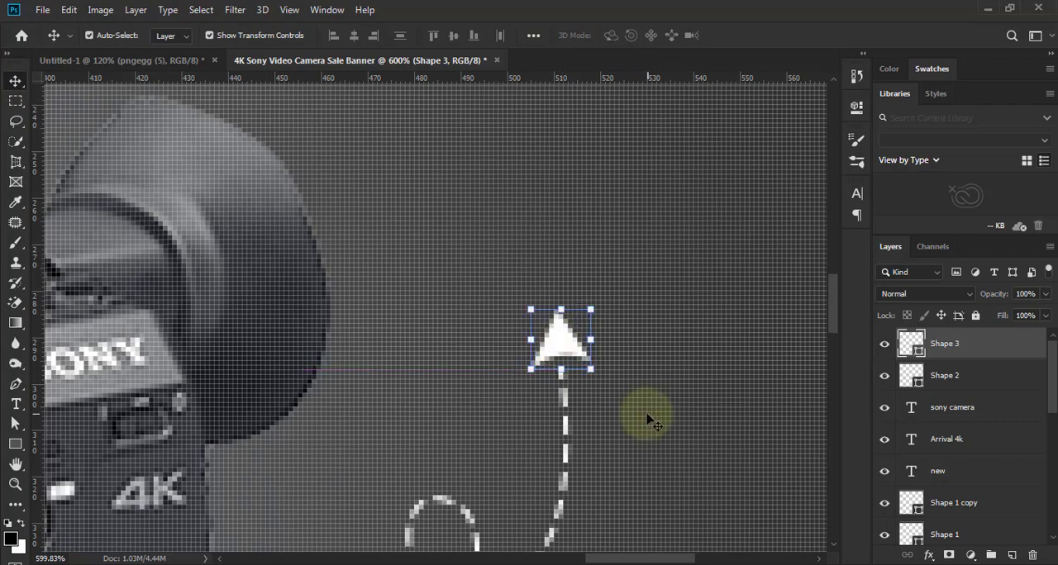
pyautogui.scroll(-4, 586, 391)
pyautogui.click(750, 406)
pyautogui.scroll(-6, 602, 418)
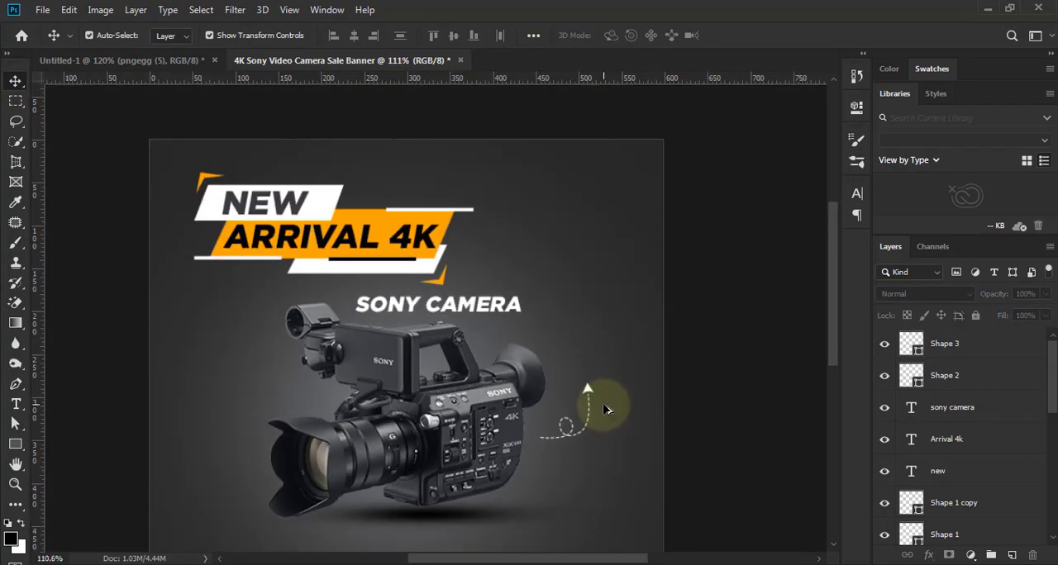
# - Choose the octagonal Sign 1 shape for the Custom Shape tool
pyautogui.scroll(5, 606, 409)
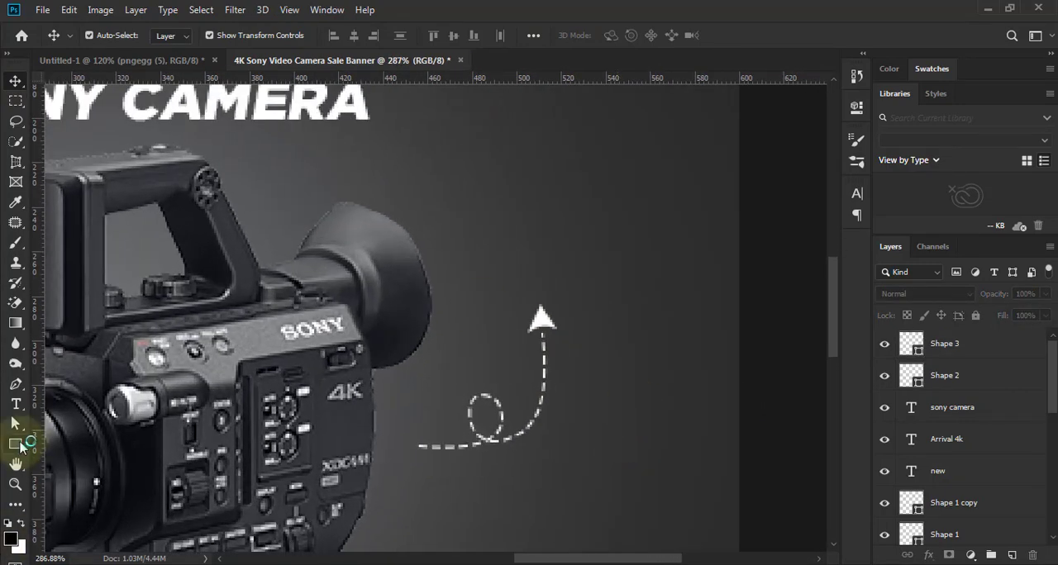
pyautogui.moveTo(22, 447); pyautogui.dragTo(91, 518)
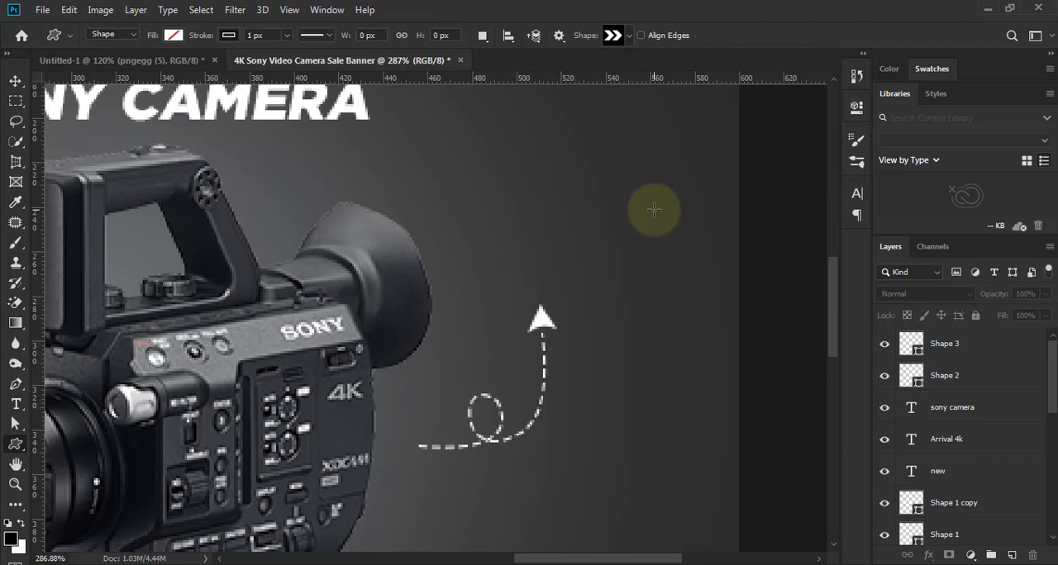
pyautogui.click(626, 36)
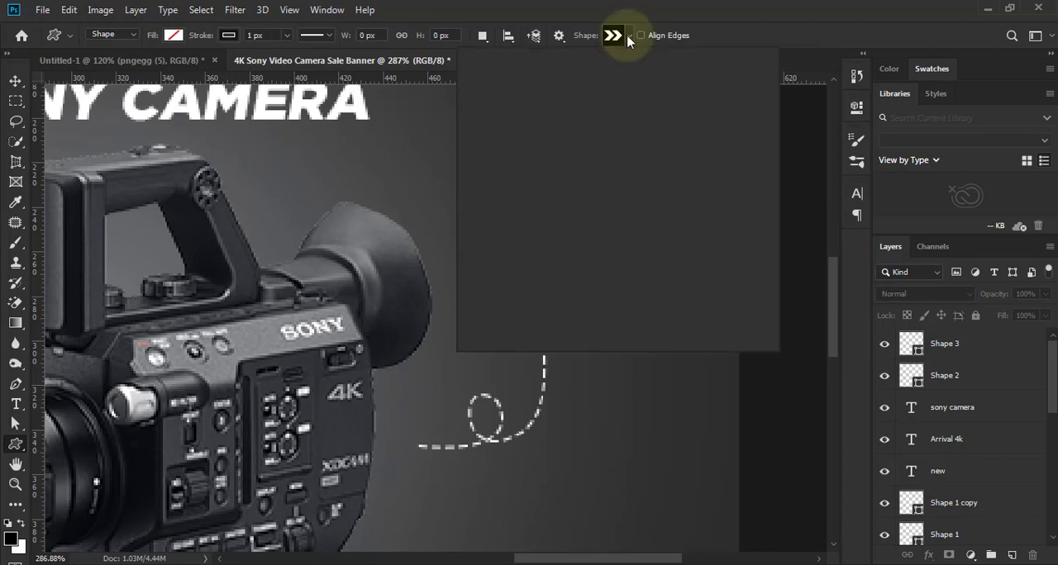
pyautogui.moveTo(740, 80); pyautogui.dragTo(737, 203)
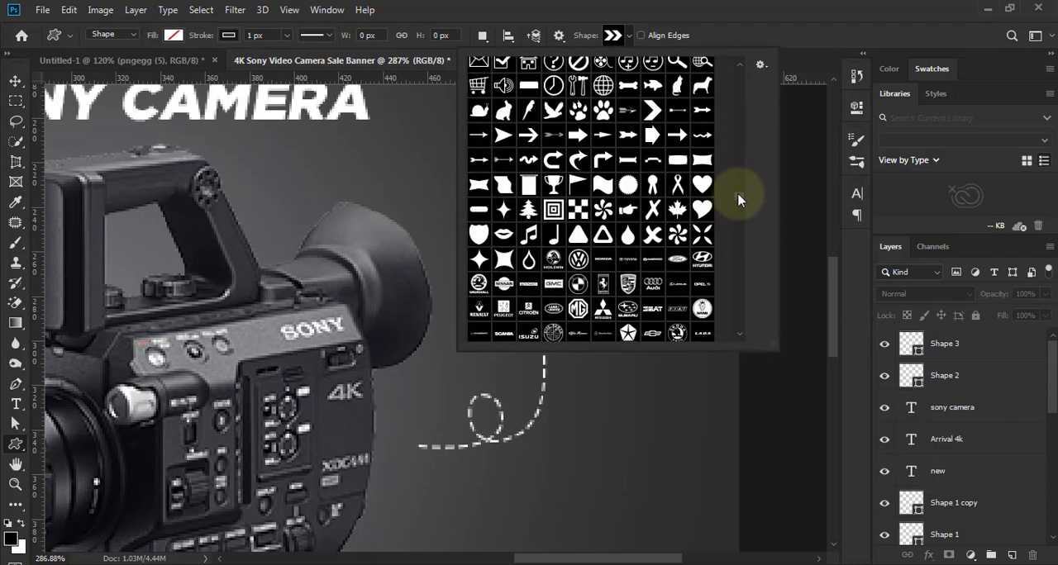
pyautogui.click(737, 198)
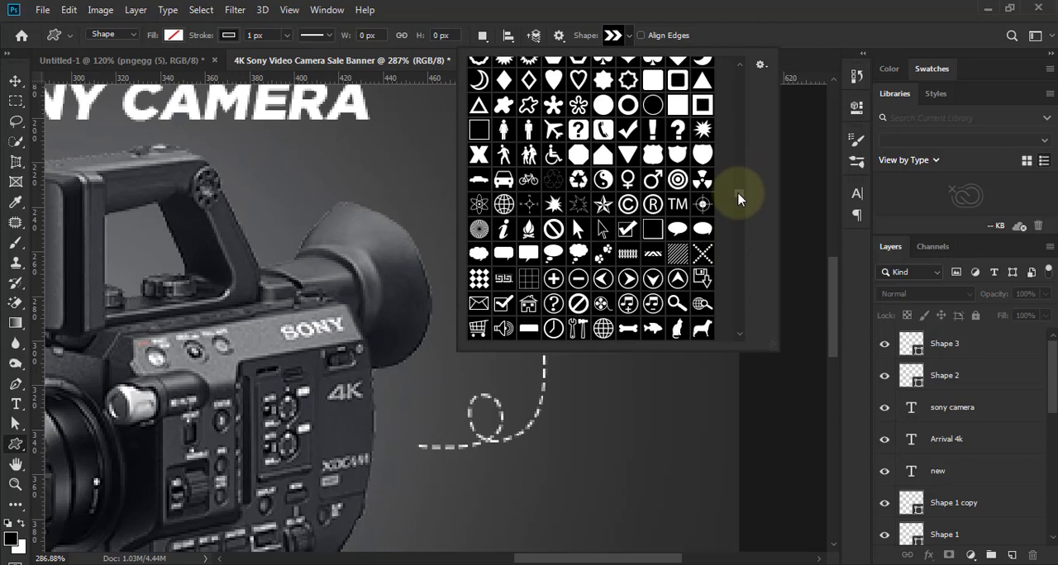
pyautogui.scroll(-2, 567, 198)
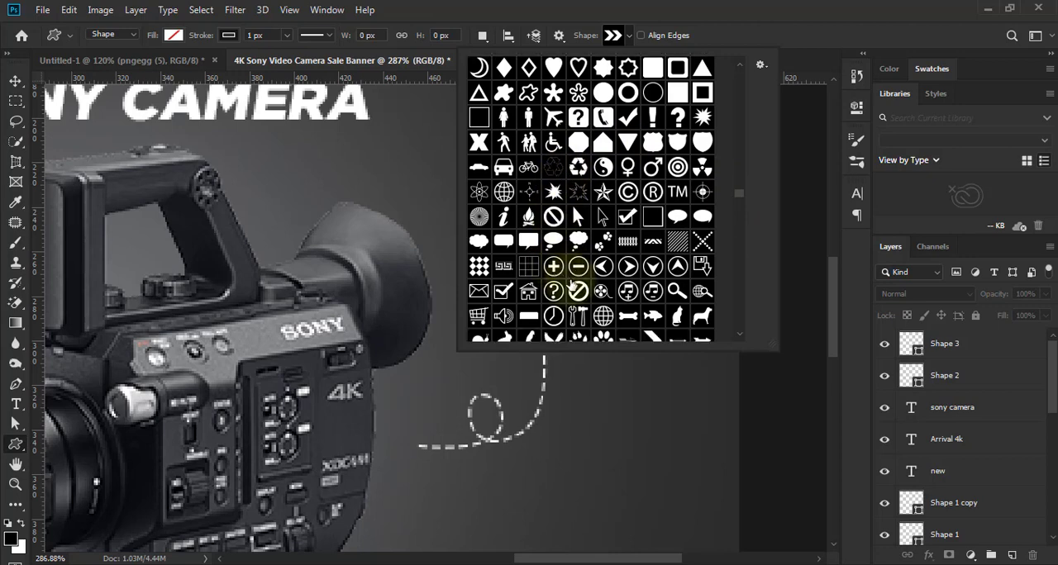
pyautogui.scroll(-5, 571, 285)
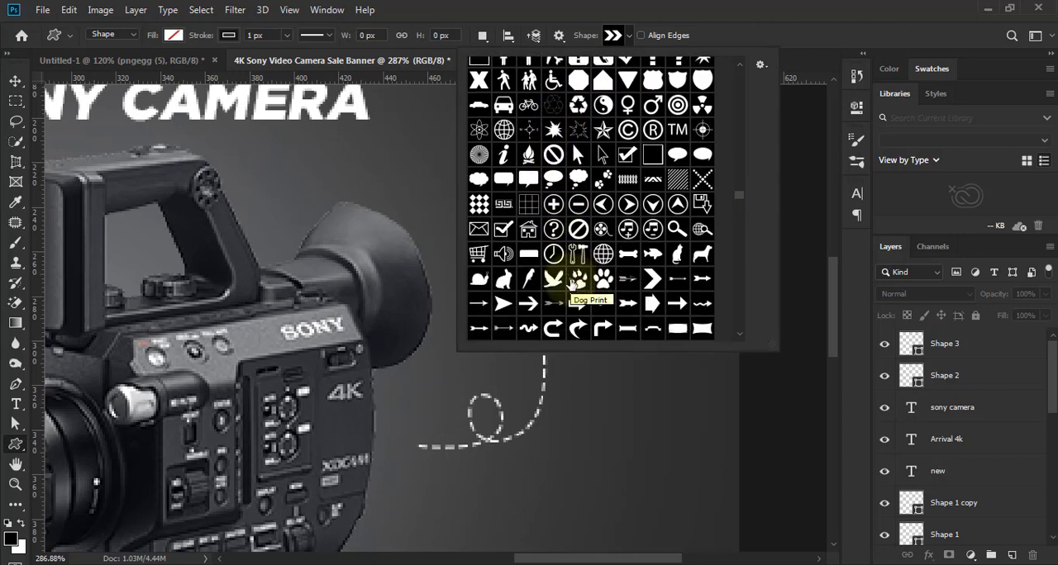
pyautogui.scroll(-3, 572, 285)
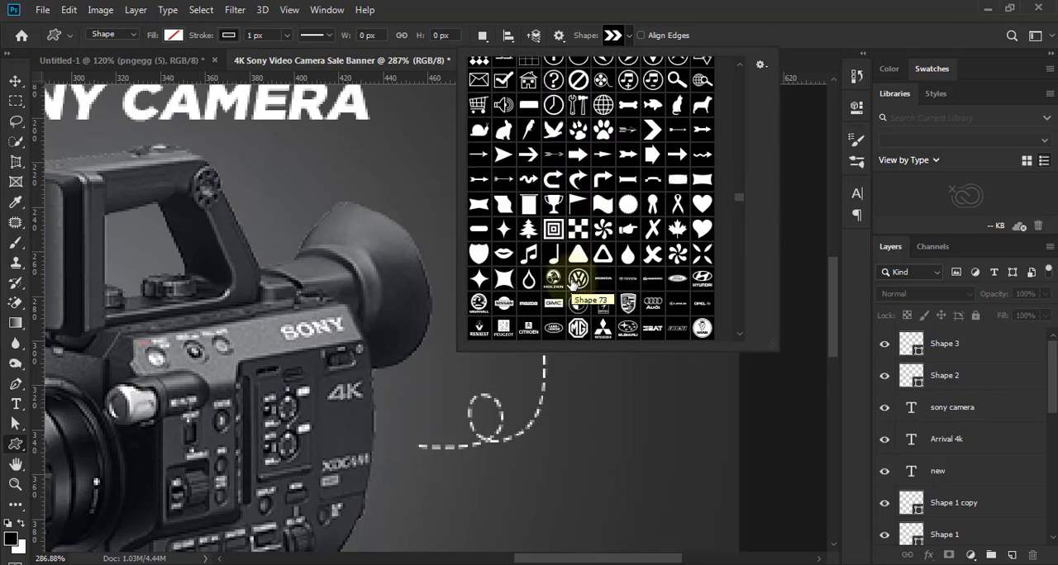
pyautogui.scroll(9, 606, 270)
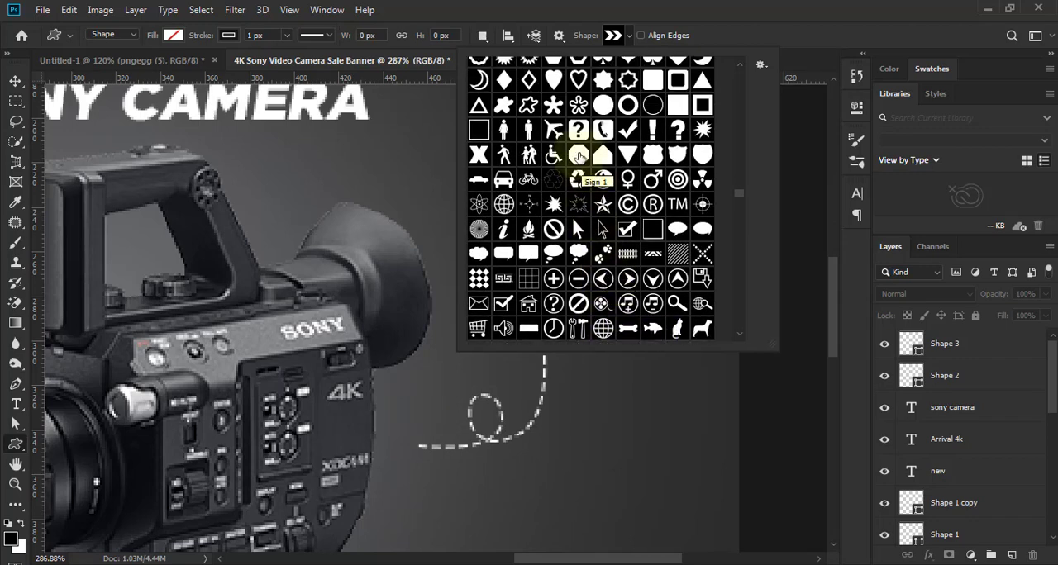
pyautogui.click(800, 54)
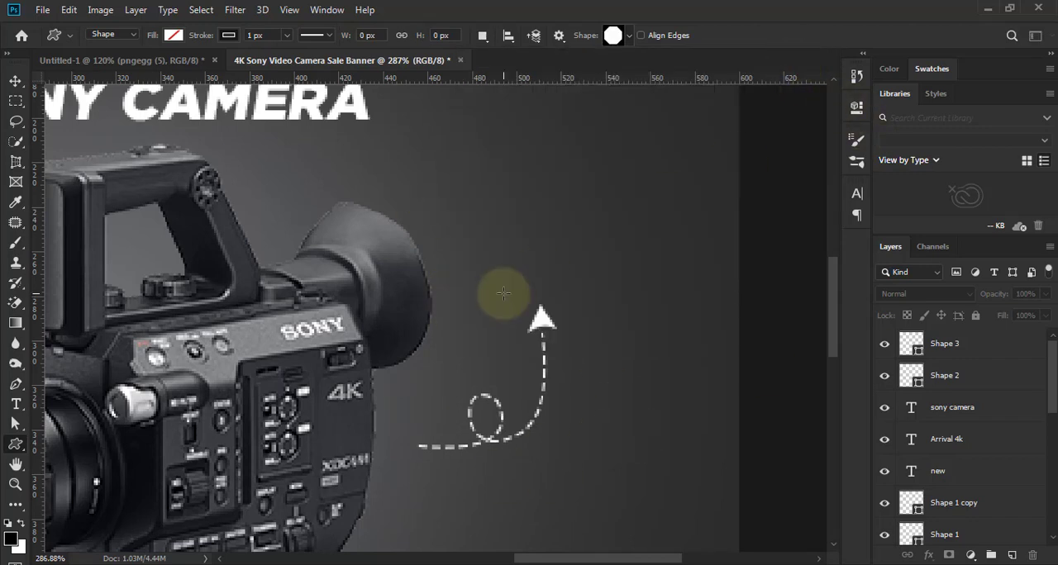
# - Draw an octagon about 41 × 41 px above the arrowhead, with a white fill and no stroke
pyautogui.moveTo(525, 243); pyautogui.dragTo(574, 287)
pyautogui.click(173, 35)
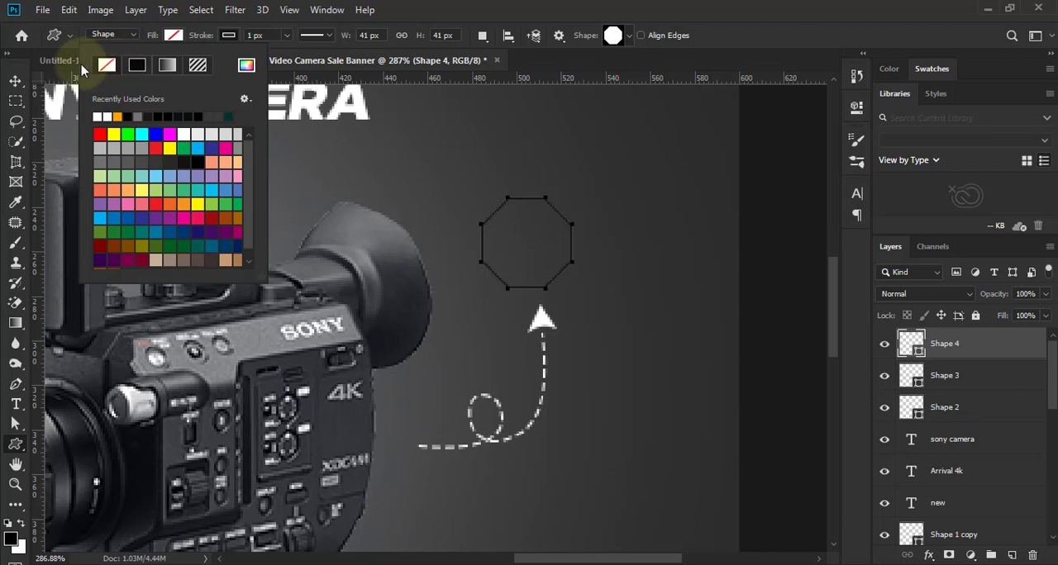
pyautogui.click(182, 134)
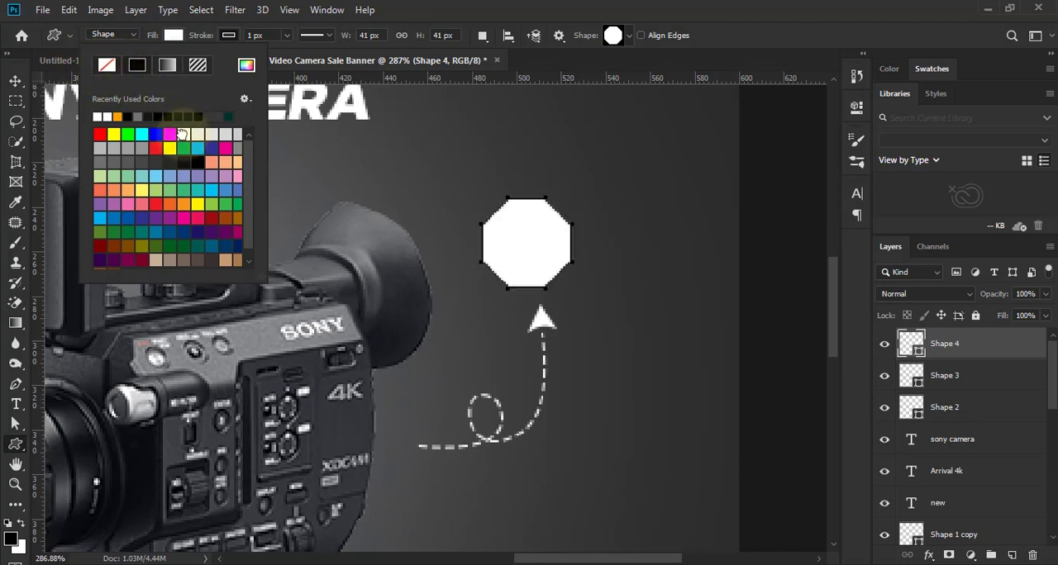
pyautogui.click(229, 34)
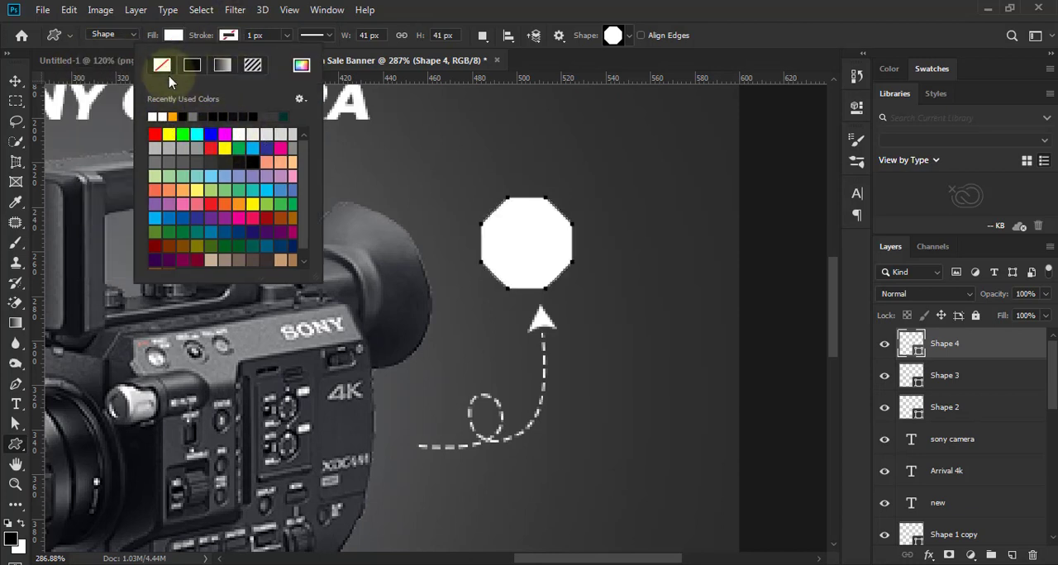
pyautogui.click(15, 80)
pyautogui.scroll(-5, 743, 355)
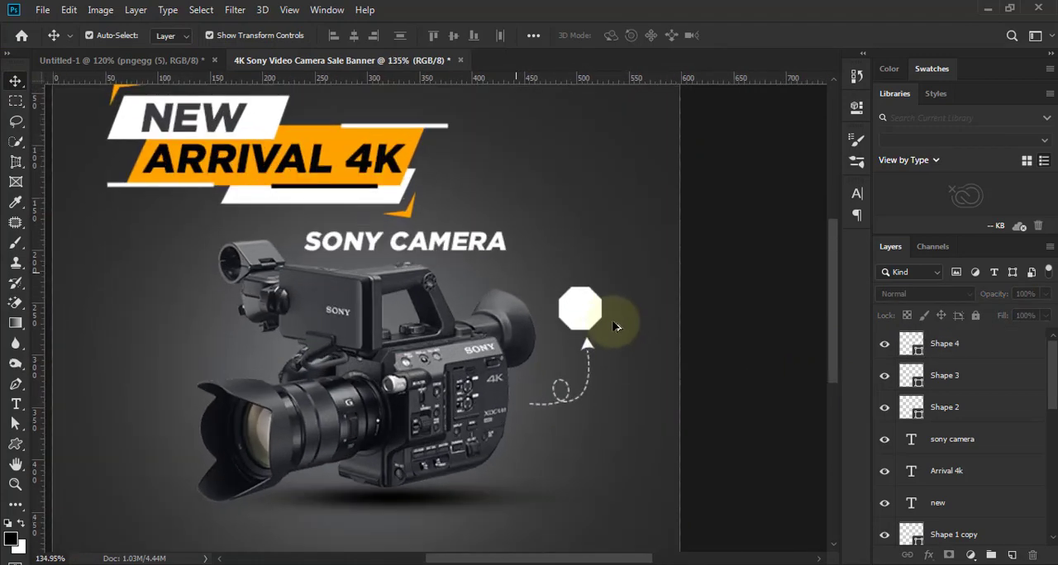
# - Scale the octagon to about 156%, move it up 10 px above the arrowhead, and apply the transform
pyautogui.scroll(5, 614, 326)
pyautogui.click(595, 338)
pyautogui.moveTo(597, 347); pyautogui.dragTo(618, 374)
pyautogui.moveTo(563, 319); pyautogui.dragTo(561, 297)
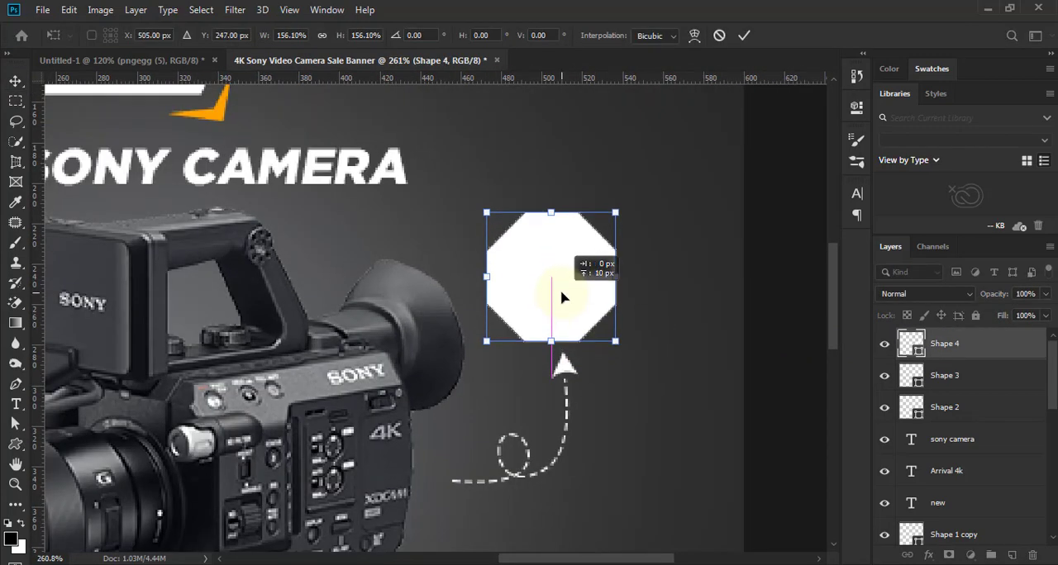
pyautogui.scroll(-4, 566, 295)
pyautogui.scroll(-1, 566, 289)
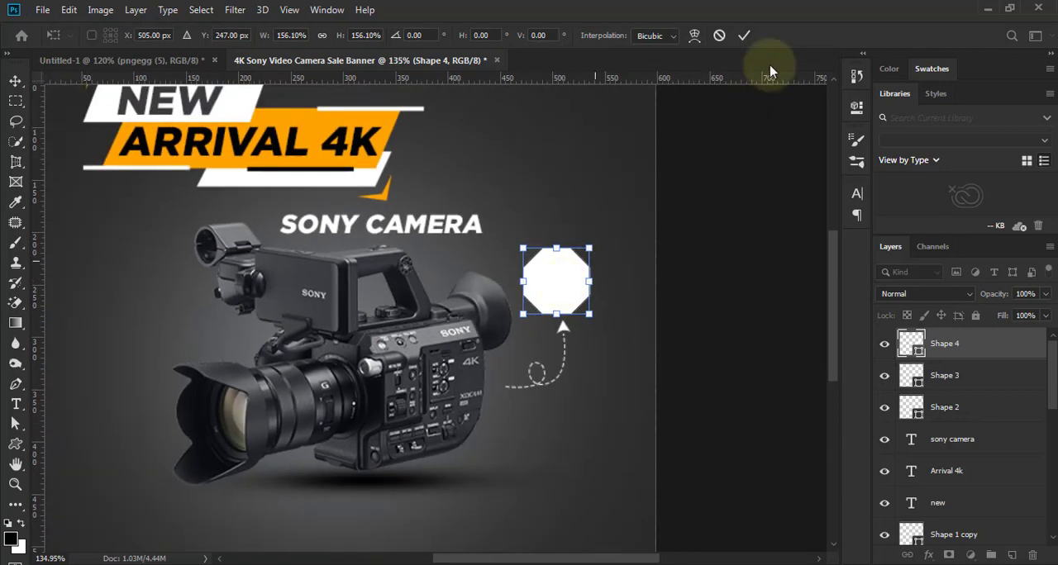
pyautogui.click(708, 389)
# - Select the octagon and open the list of layer effects for its layer
pyautogui.scroll(3, 625, 329)
pyautogui.scroll(2, 626, 329)
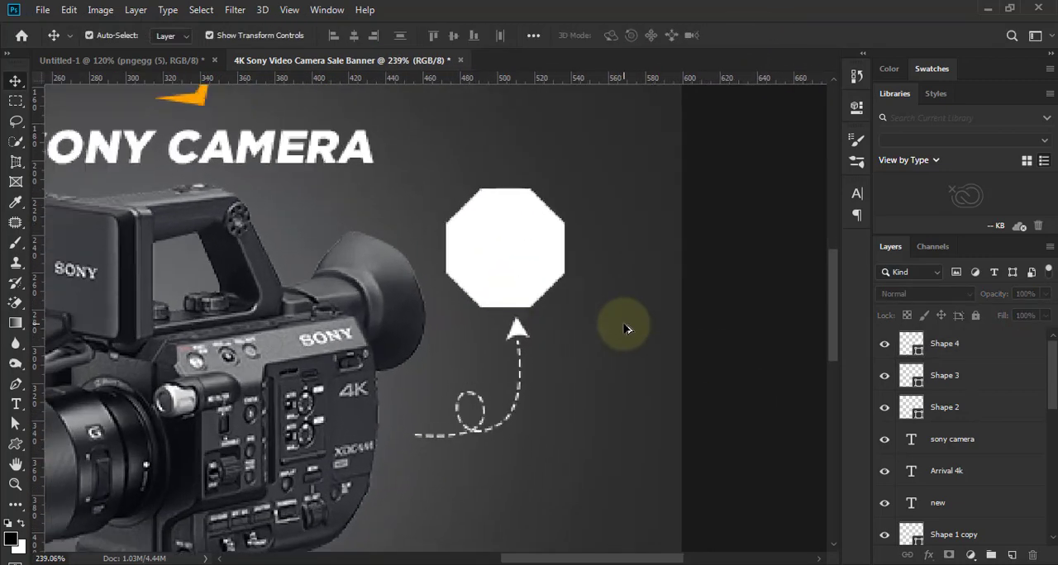
pyautogui.click(525, 251)
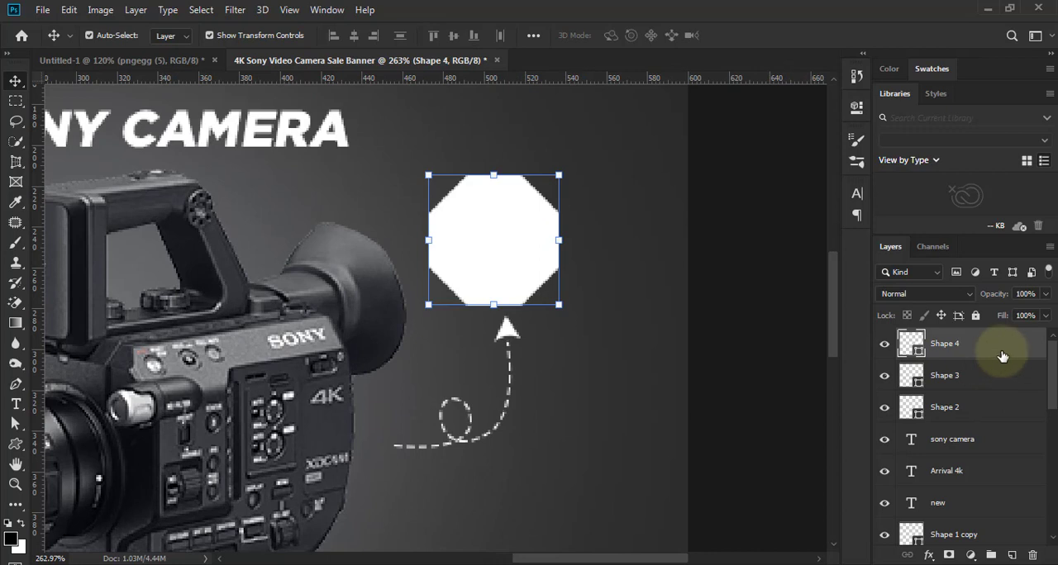
pyautogui.click(929, 556)
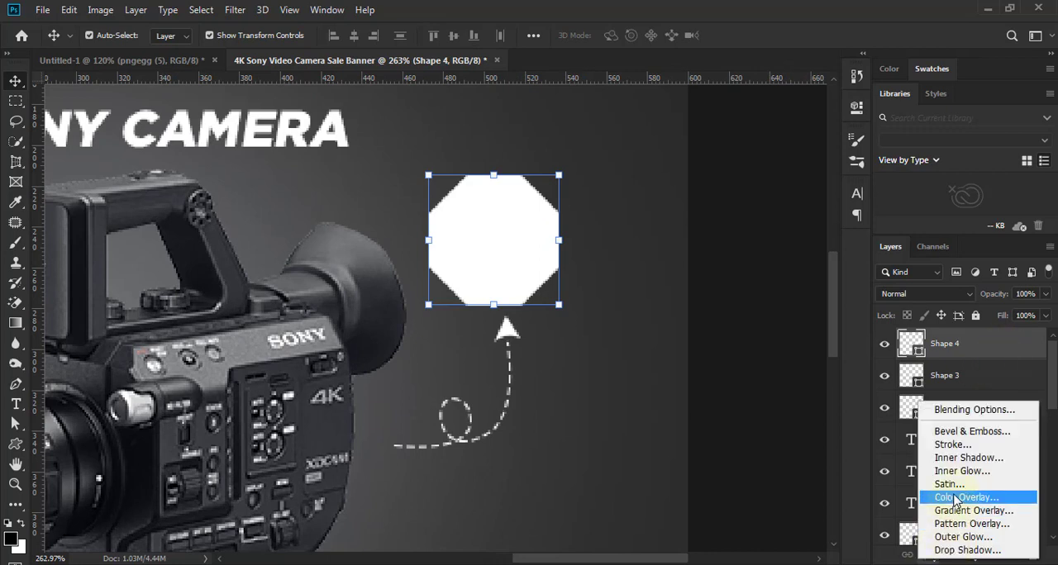
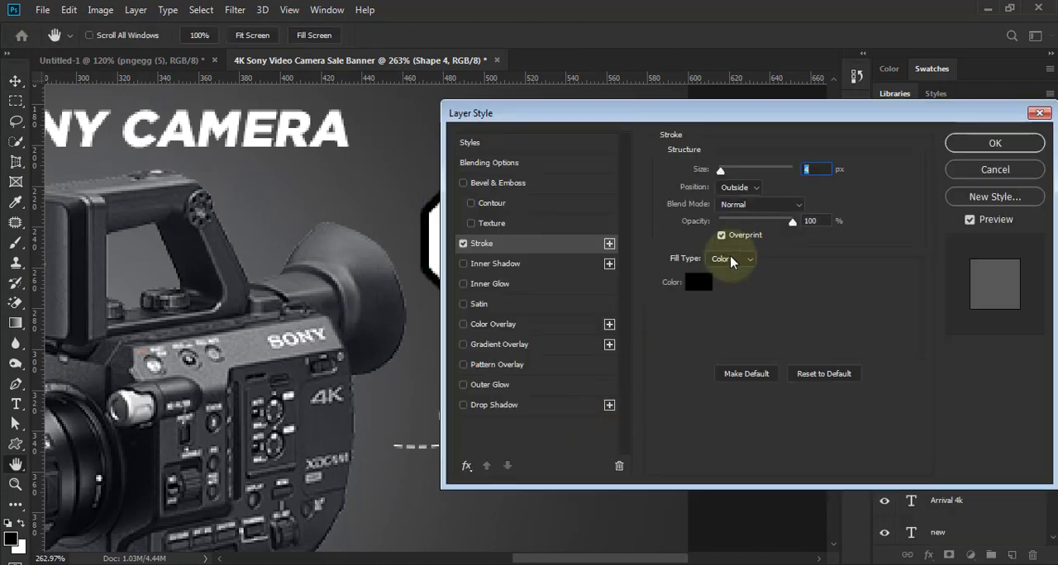
# - Apply a 4 px outside stroke in bright orange, hue 38°, to the octagon
pyautogui.click(700, 285)
pyautogui.moveTo(789, 361); pyautogui.dragTo(770, 362)
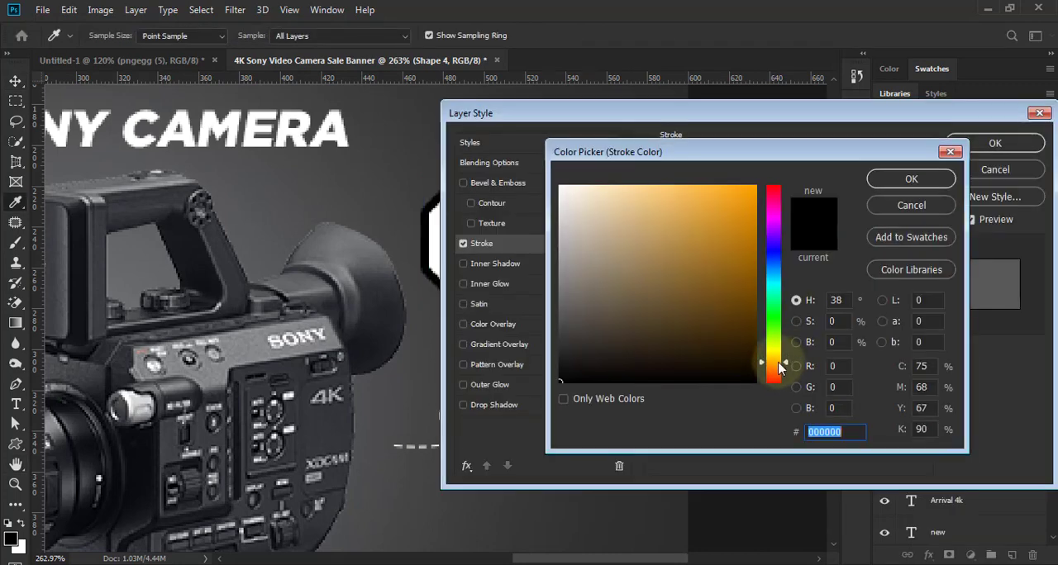
pyautogui.click(754, 188)
pyautogui.click(908, 177)
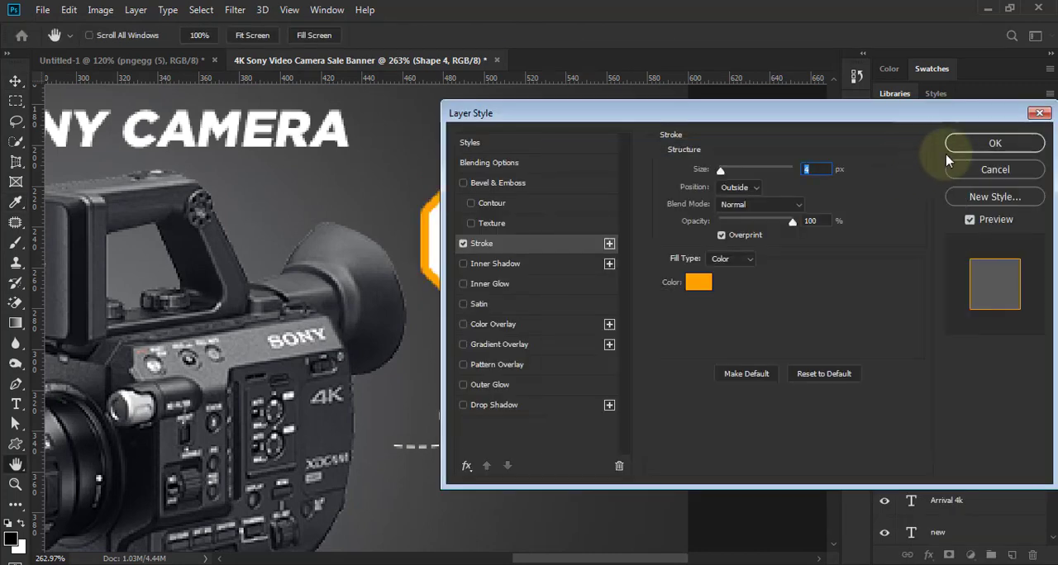
pyautogui.click(976, 144)
# - Add the text "40%" on the octagon in Gotham Black at 7 pt
pyautogui.scroll(-5, 590, 368)
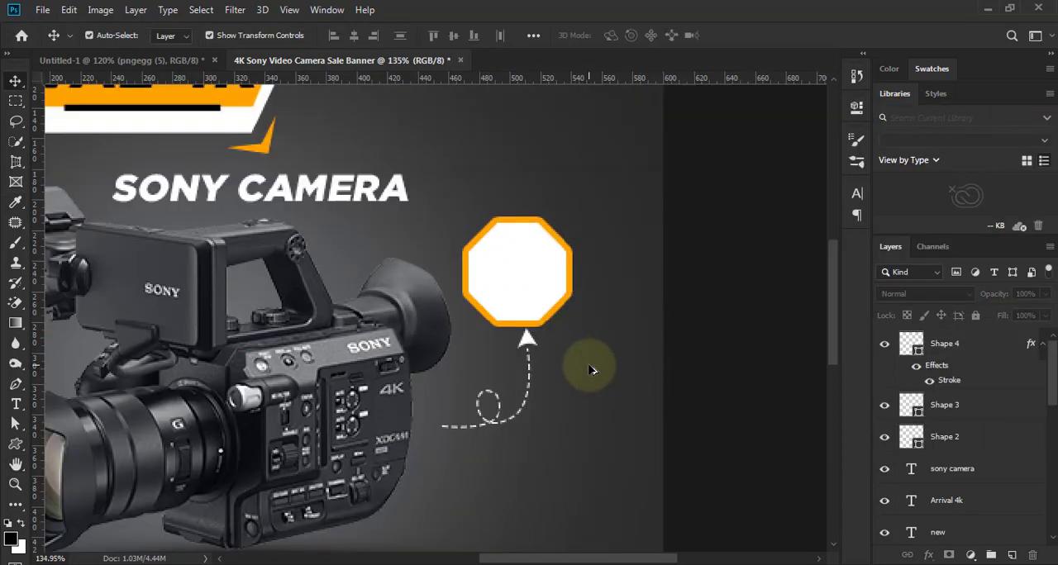
pyautogui.scroll(3, 590, 302)
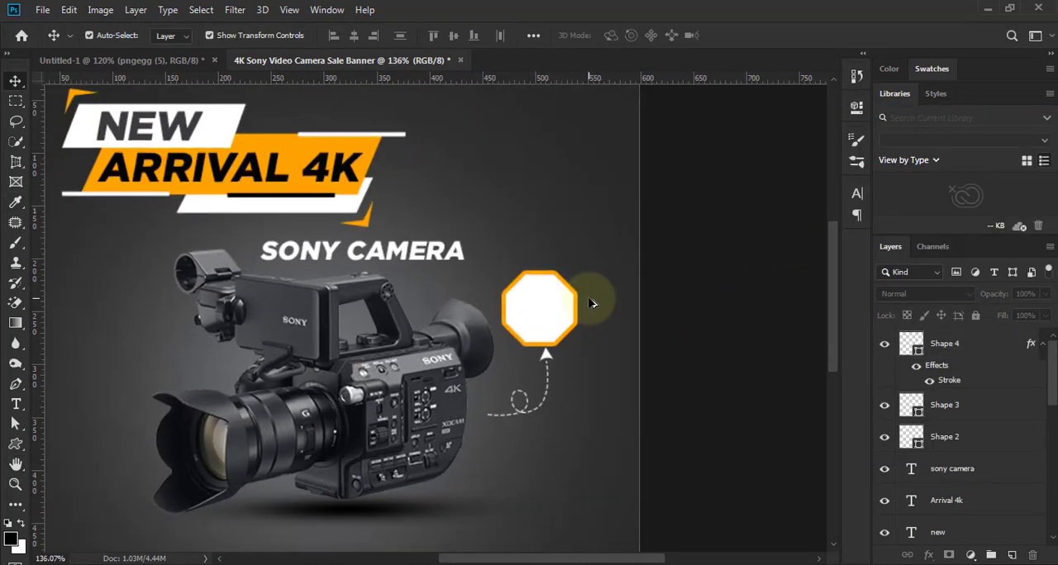
pyautogui.scroll(-3, 590, 303)
pyautogui.scroll(4, 566, 385)
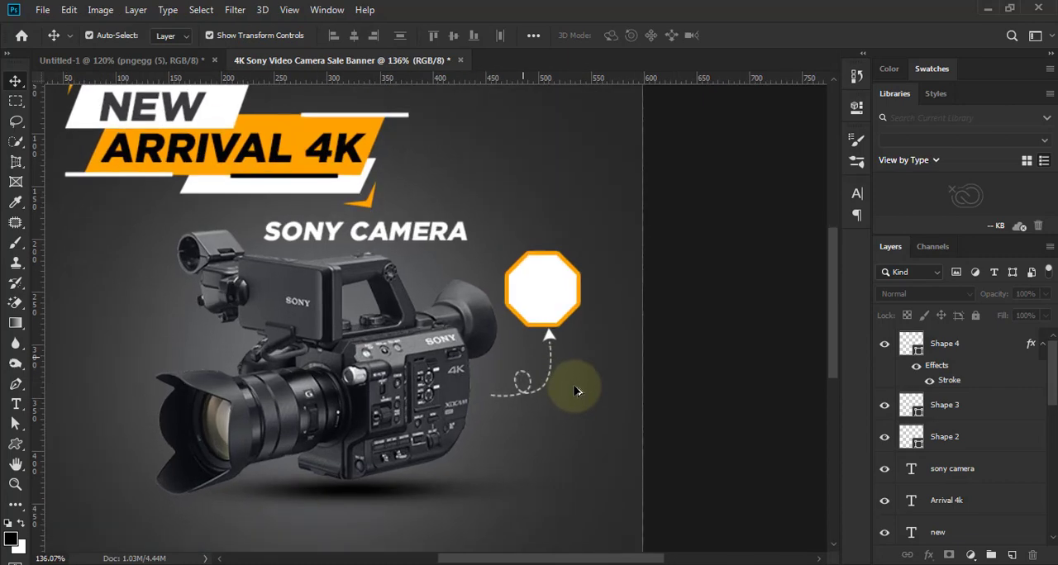
pyautogui.click(16, 404)
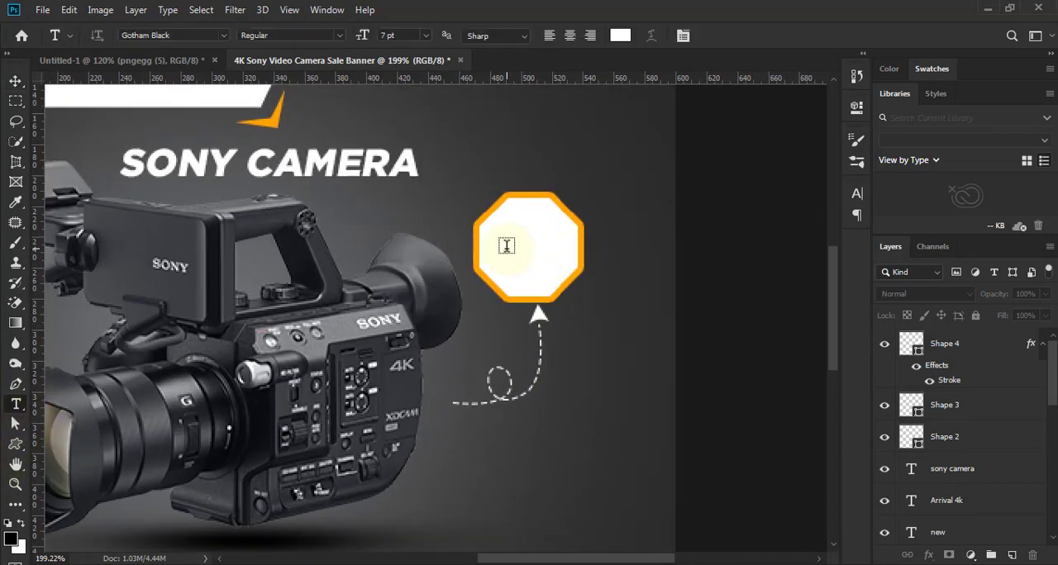
pyautogui.click(505, 246)
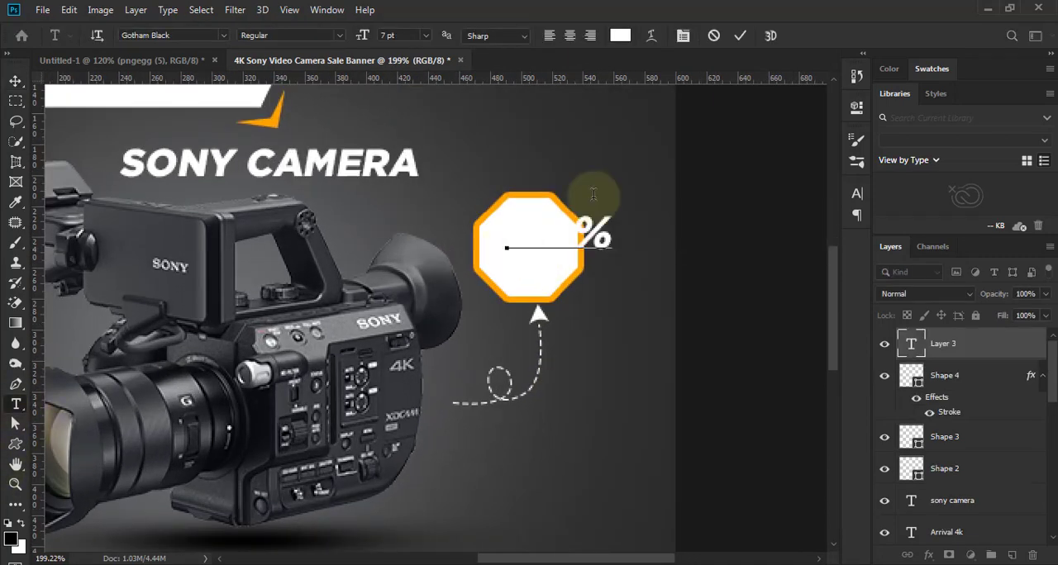
# - Recolor the 40% text with a dark grey sampled from the camera's handle
pyautogui.click(856, 194)
pyautogui.click(800, 286)
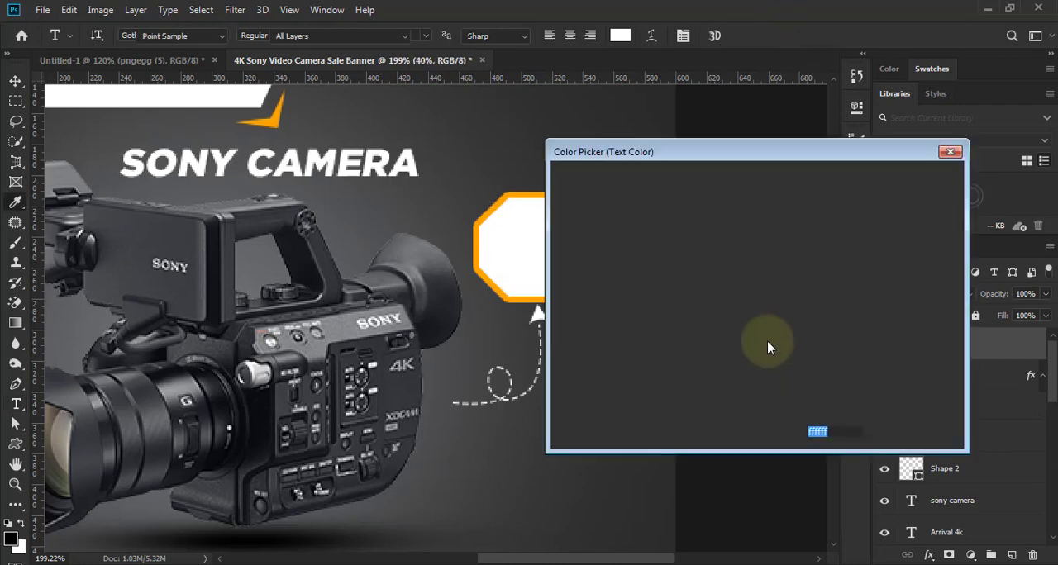
pyautogui.click(311, 247)
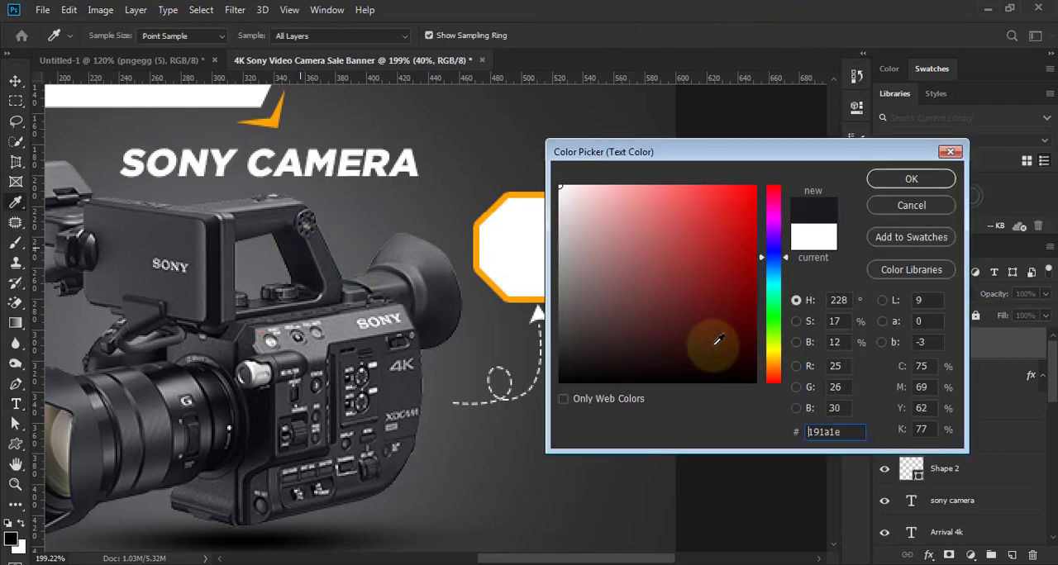
pyautogui.click(321, 250)
pyautogui.click(909, 180)
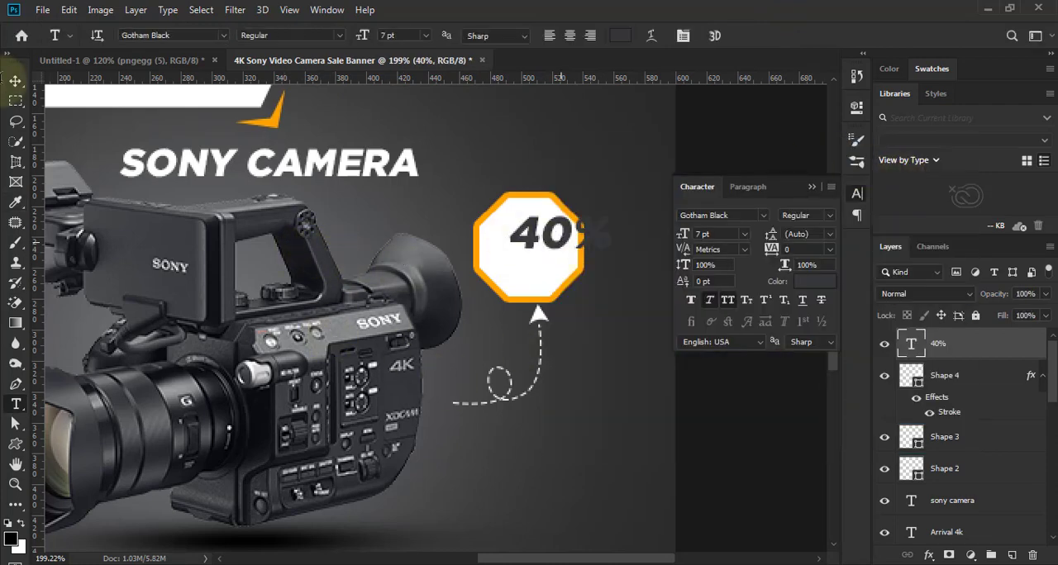
# - Add the text "off" below the 40% text and match its color to the dark grey of 40%
pyautogui.click(514, 276)
pyautogui.write('off')
pyautogui.click(739, 39)
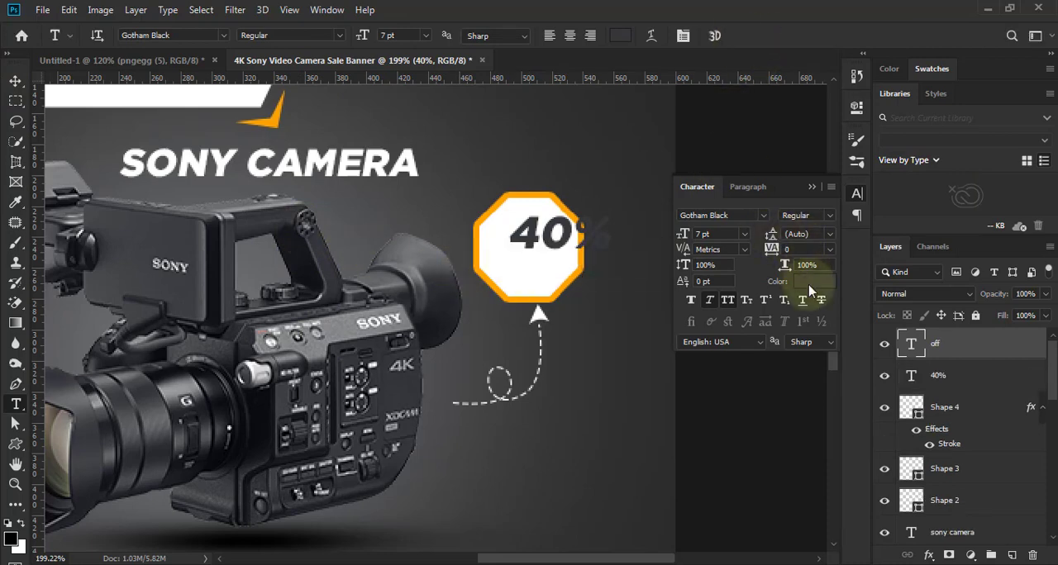
pyautogui.click(814, 282)
pyautogui.click(526, 233)
pyautogui.click(895, 177)
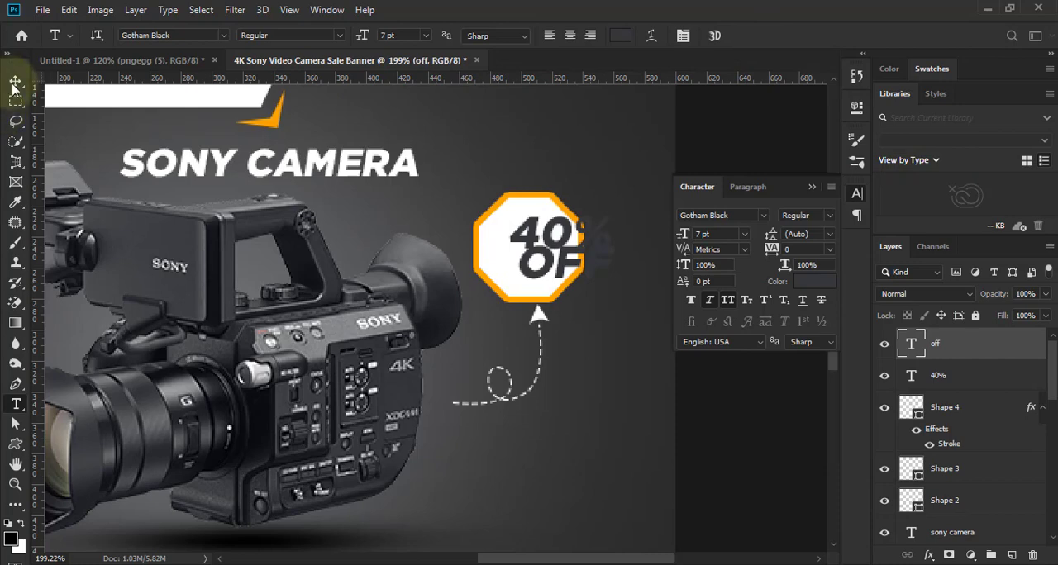
# - Scale the OFF text to about 57%, place it in the lower half of the octagon, and apply the transform
pyautogui.click(15, 83)
pyautogui.click(809, 188)
pyautogui.scroll(4, 604, 263)
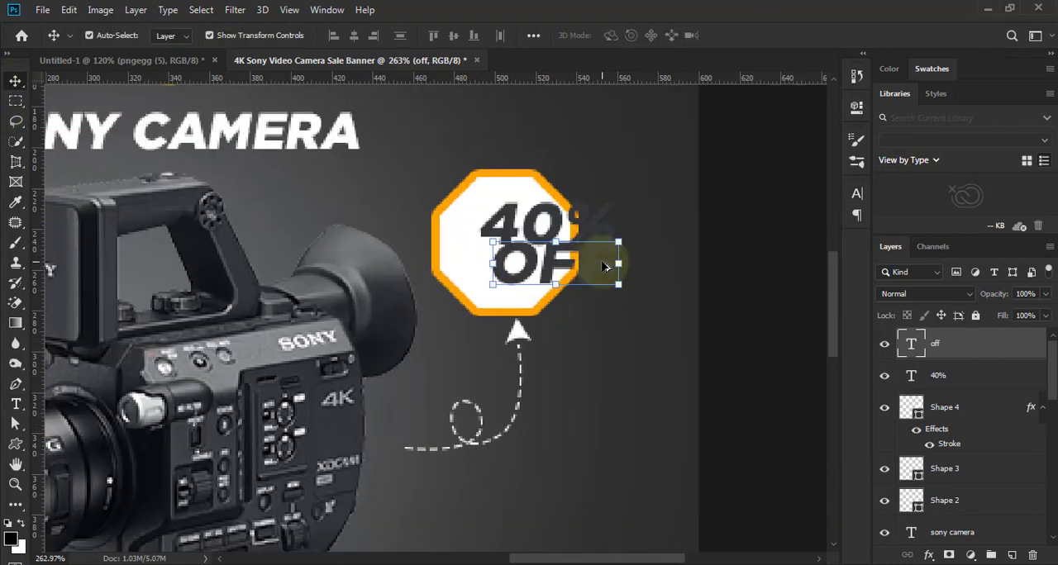
pyautogui.click(625, 236)
pyautogui.press('Escape')
pyautogui.moveTo(624, 236); pyautogui.dragTo(475, 275)
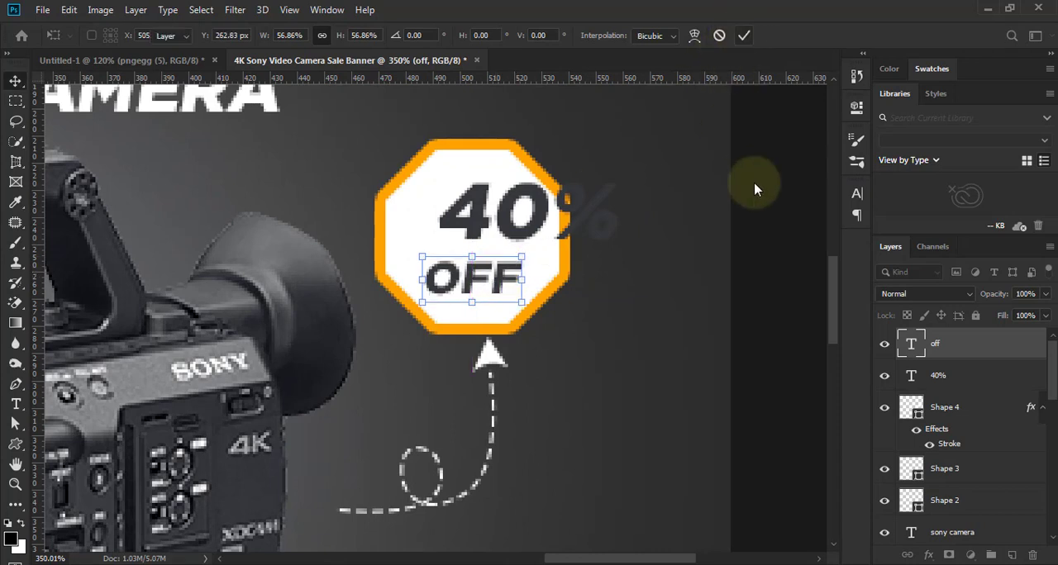
pyautogui.press('Return')
# - Shrink the 40% text to fit inside the octagon, center it just above OFF, and apply the transform
pyautogui.moveTo(553, 228); pyautogui.dragTo(481, 236)
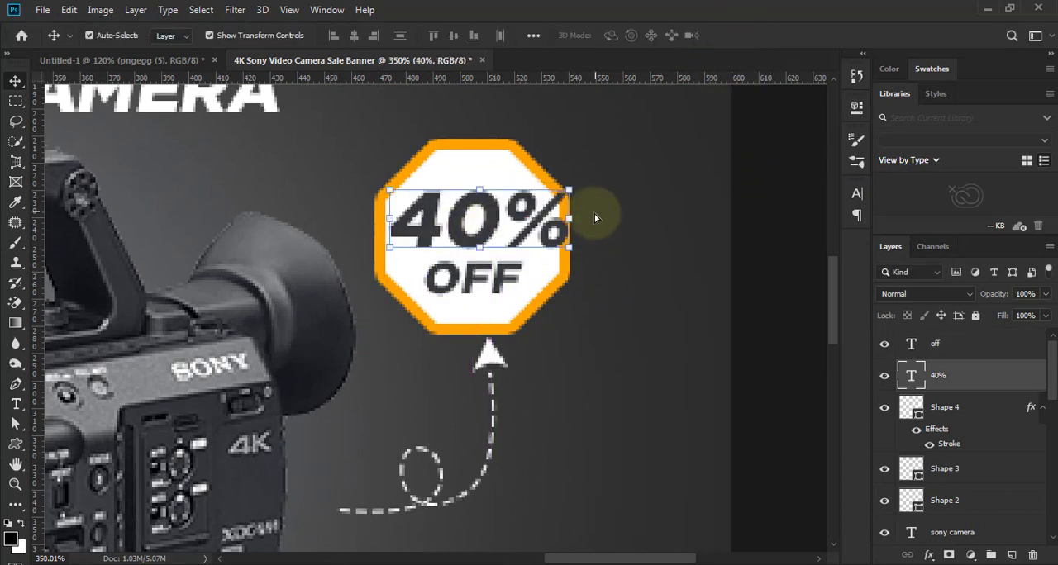
pyautogui.moveTo(568, 192); pyautogui.dragTo(544, 208)
pyautogui.moveTo(472, 223); pyautogui.dragTo(480, 231)
pyautogui.click(743, 37)
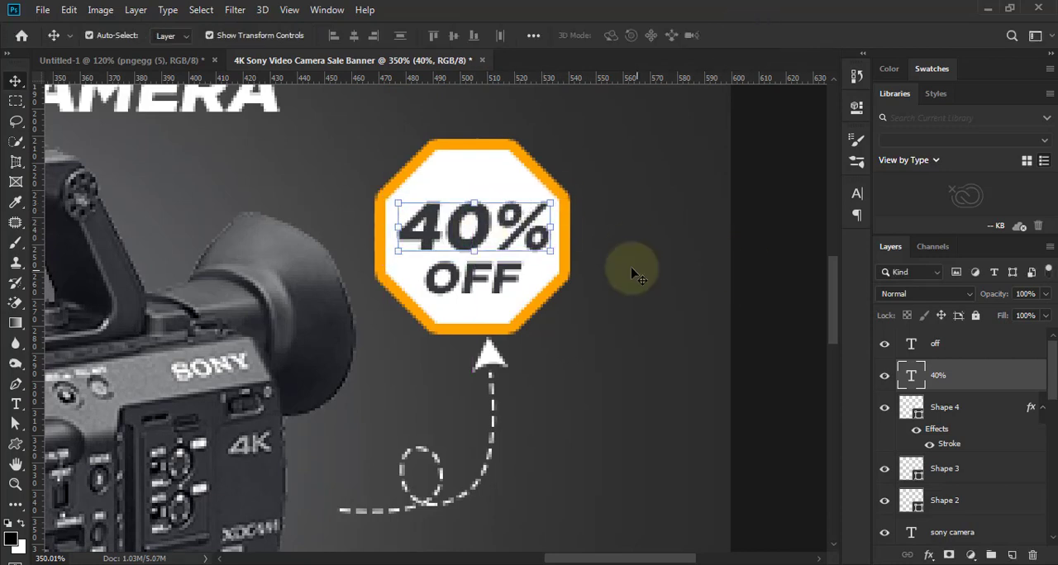
# - Examine the overall banner layout with the 40% OFF badge beside the camera
pyautogui.scroll(-5, 538, 295)
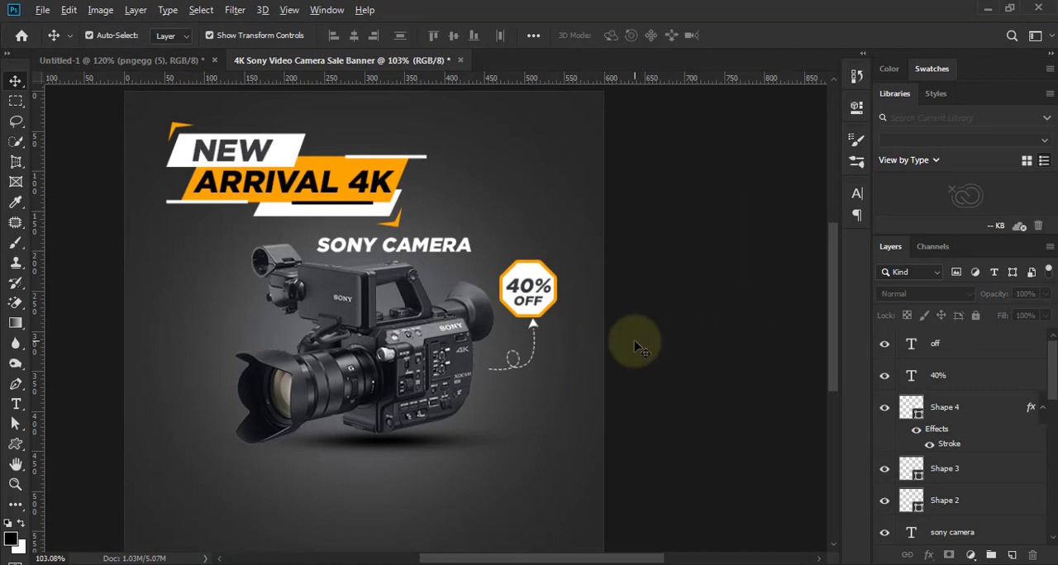
pyautogui.scroll(-1, 633, 347)
pyautogui.scroll(1, 685, 347)
pyautogui.scroll(-1, 736, 351)
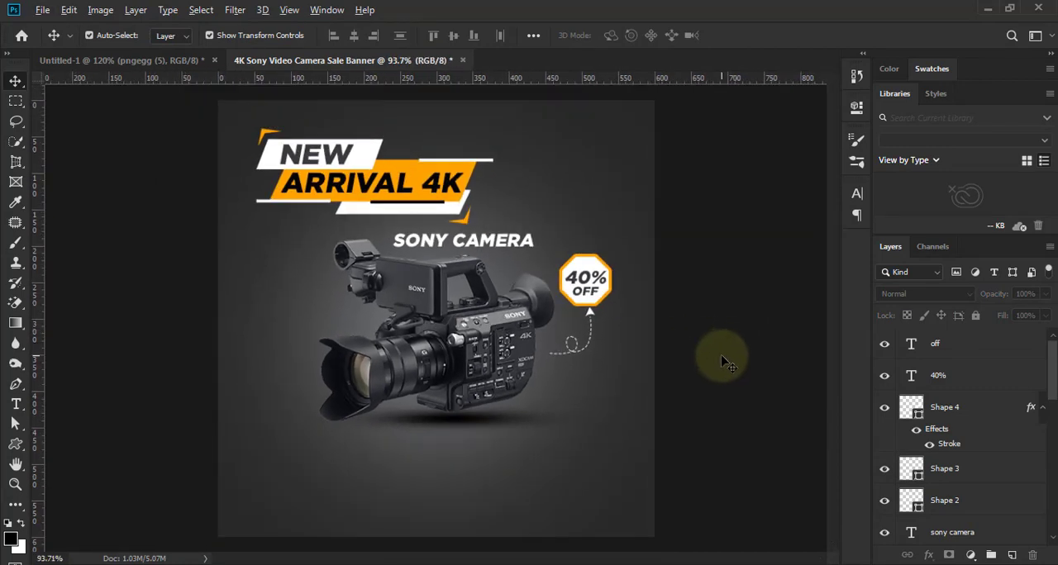
pyautogui.scroll(1, 720, 355)
pyautogui.scroll(-1, 719, 363)
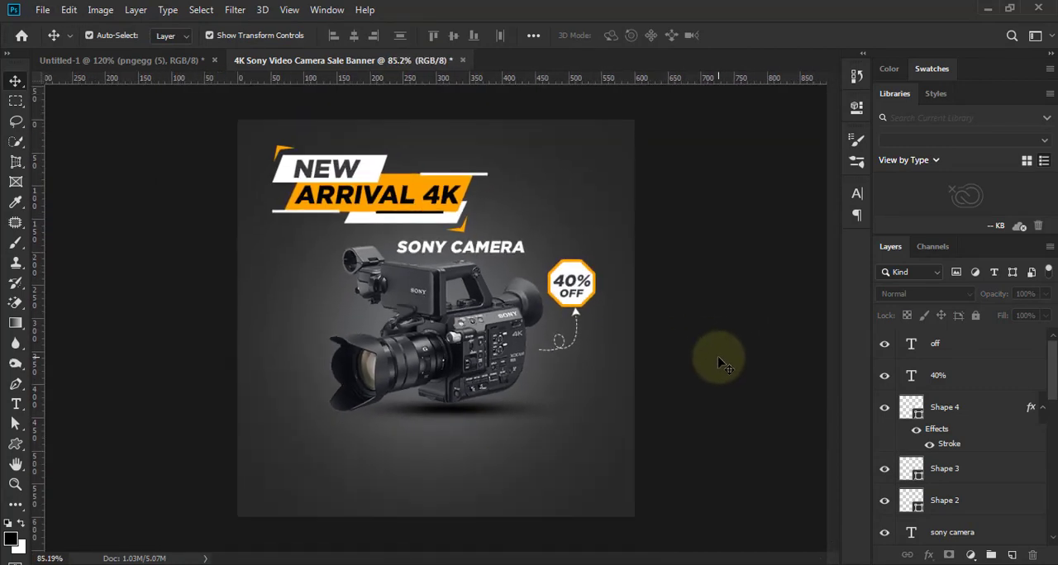
pyautogui.scroll(1, 694, 347)
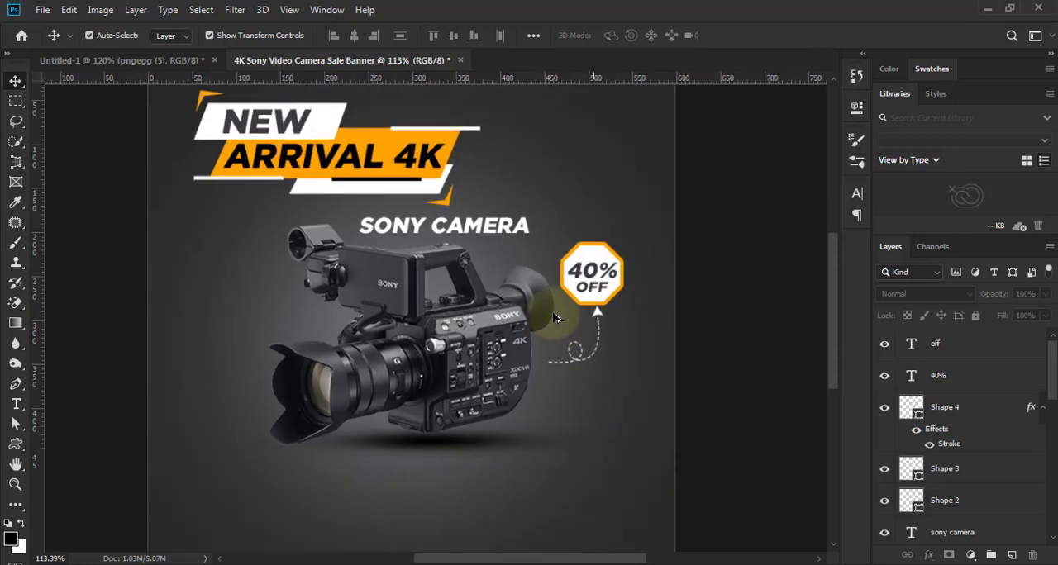
pyautogui.scroll(-1, 612, 355)
pyautogui.scroll(1, 627, 330)
# - Add the text "brand" in the banner's upper-right corner
pyautogui.click(15, 403)
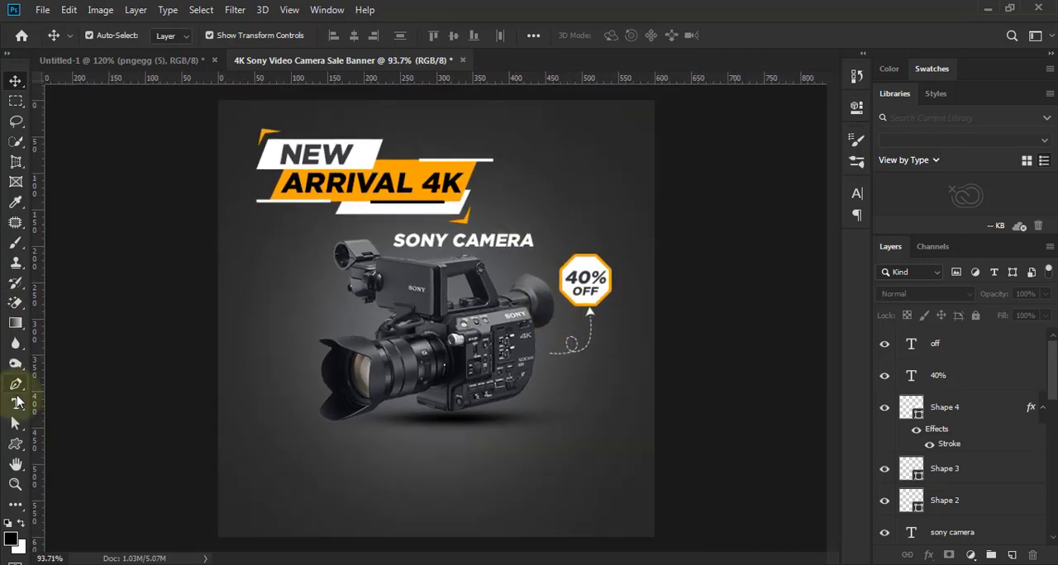
pyautogui.click(563, 140)
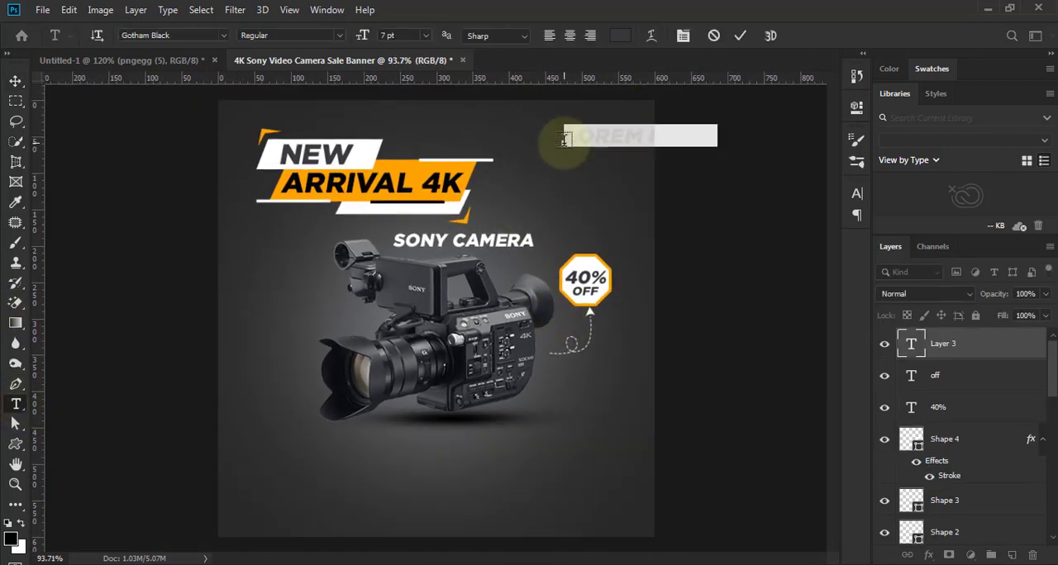
pyautogui.write('brand')
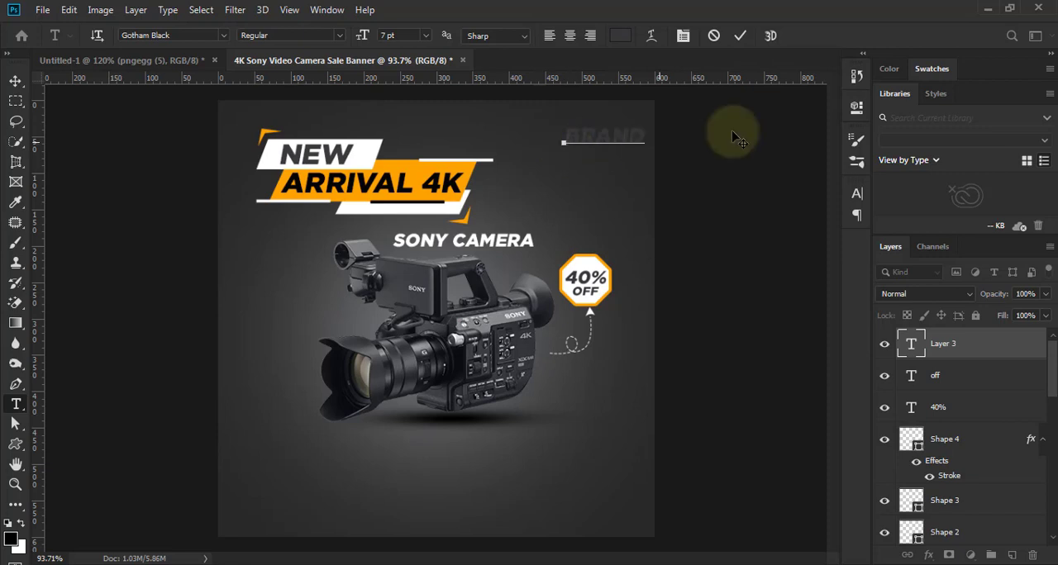
pyautogui.click(739, 36)
# - Turn off faux italic for the brand text, color it orange ffa200, and shift it slightly left
pyautogui.click(857, 193)
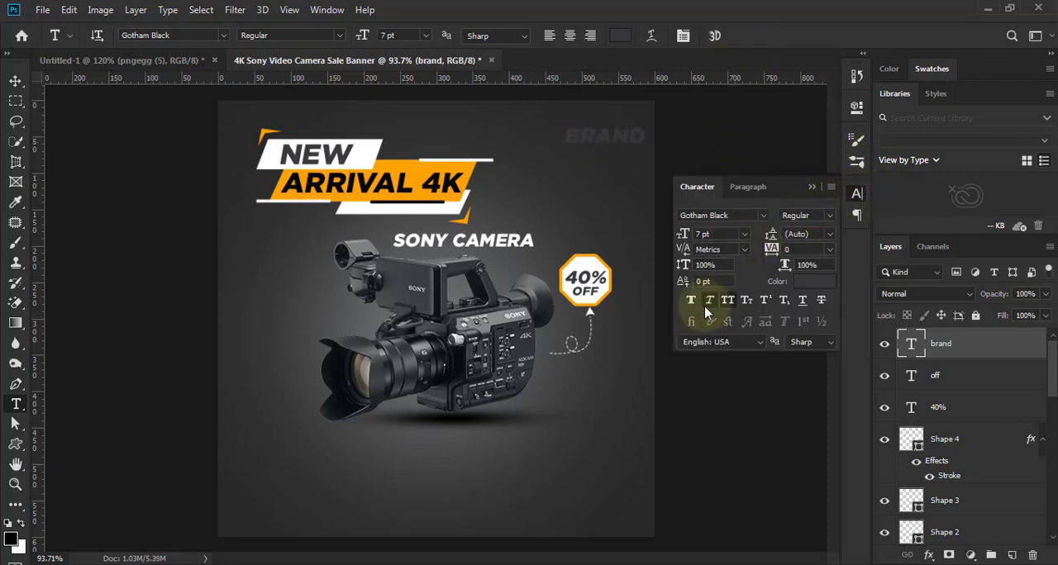
pyautogui.click(812, 283)
pyautogui.click(413, 167)
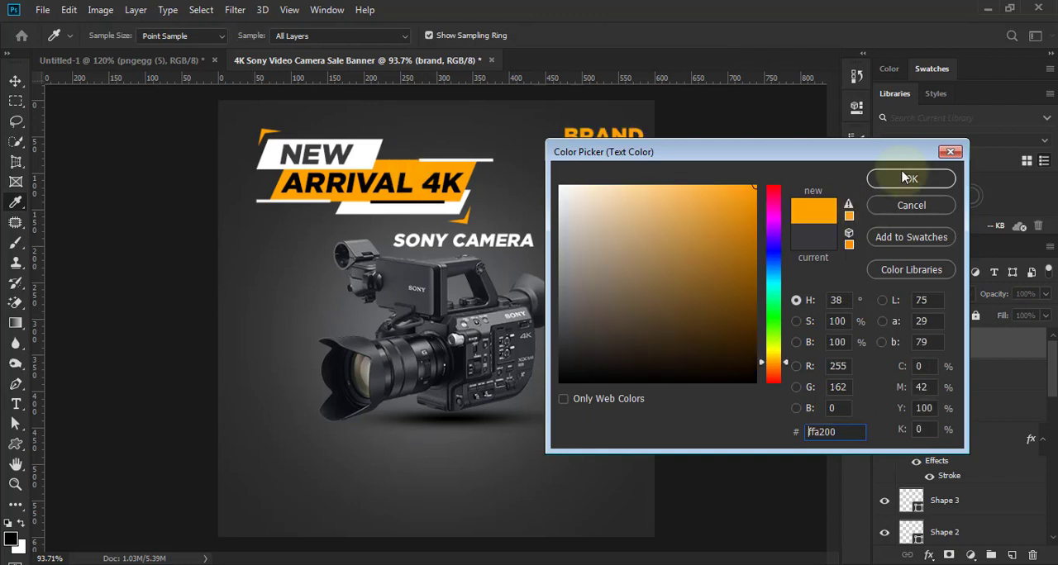
pyautogui.click(907, 180)
pyautogui.click(15, 80)
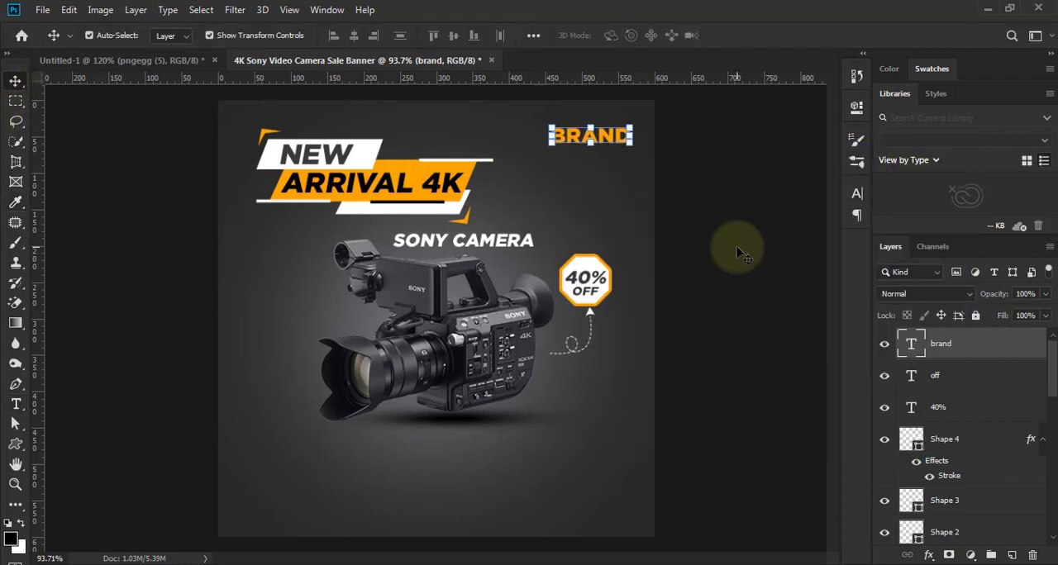
# - Choose the hexagon frame shape for the Custom Shape tool
pyautogui.click(14, 444)
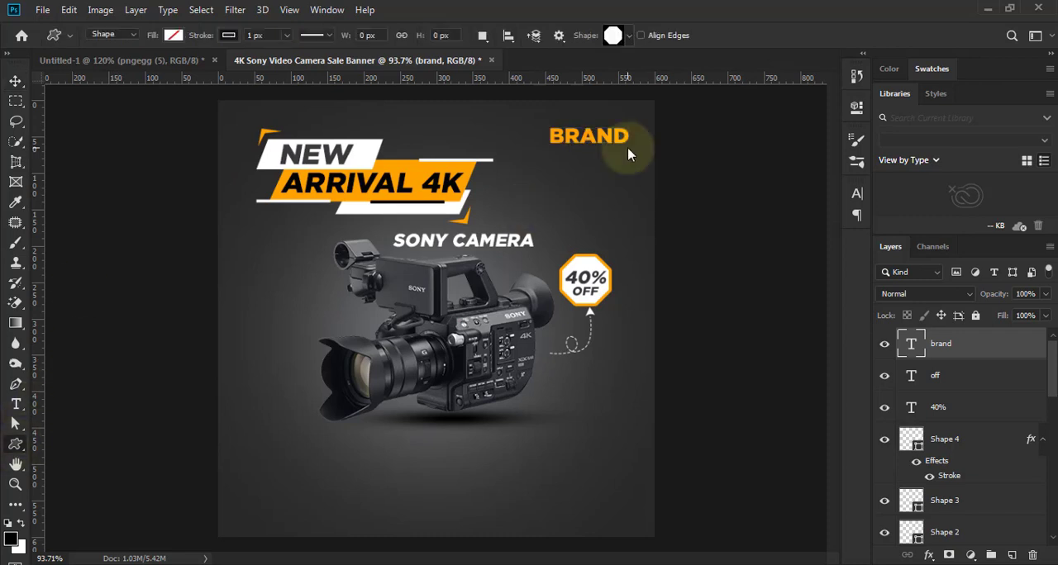
pyautogui.click(618, 35)
pyautogui.scroll(4, 606, 180)
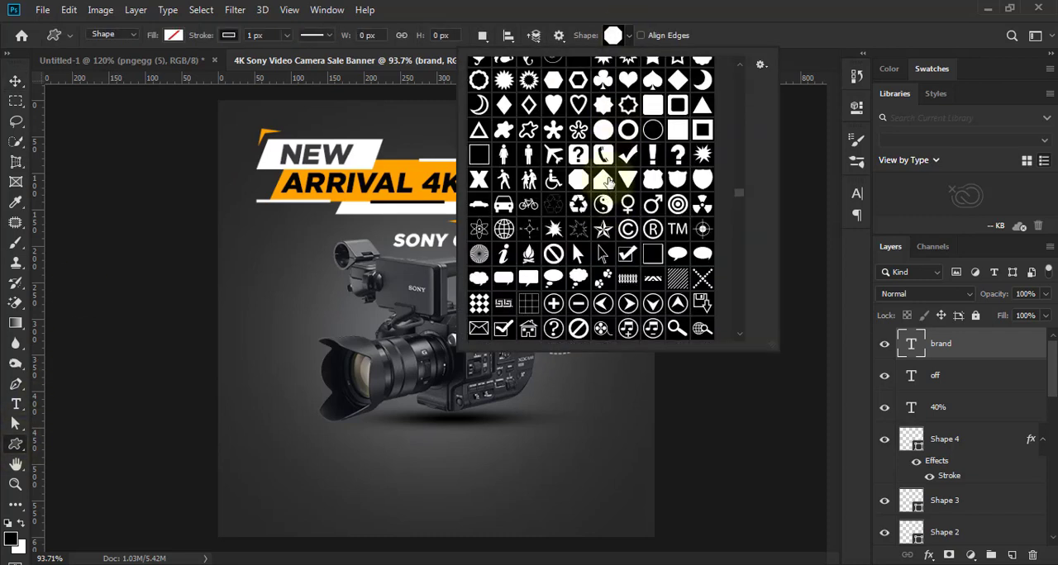
pyautogui.scroll(2, 626, 160)
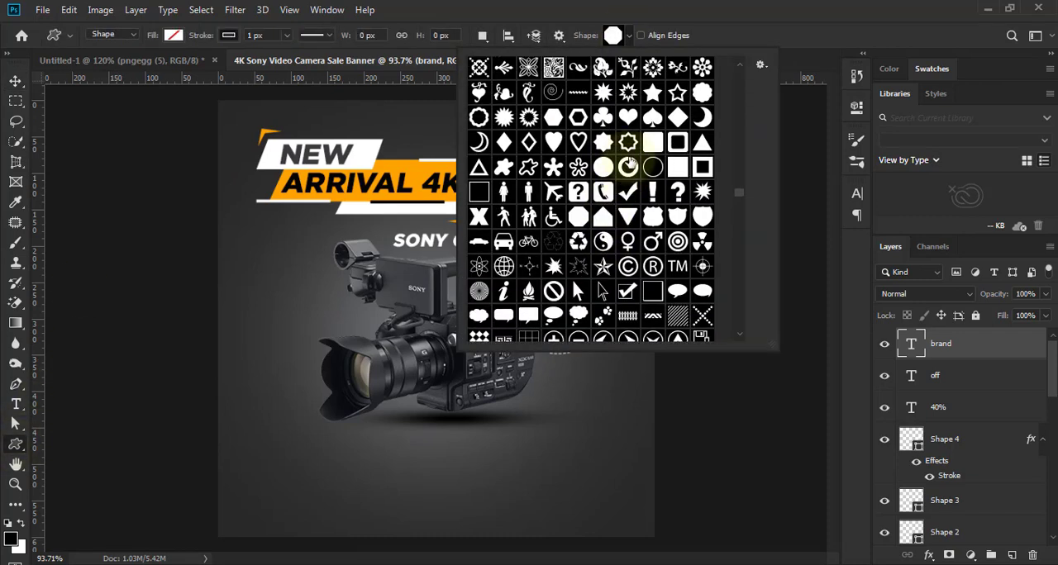
pyautogui.click(578, 130)
pyautogui.click(803, 61)
# - Draw a hexagon frame about 51 × 44 px left of the BRAND text, with an orange ffa200 fill and no stroke
pyautogui.scroll(3, 539, 147)
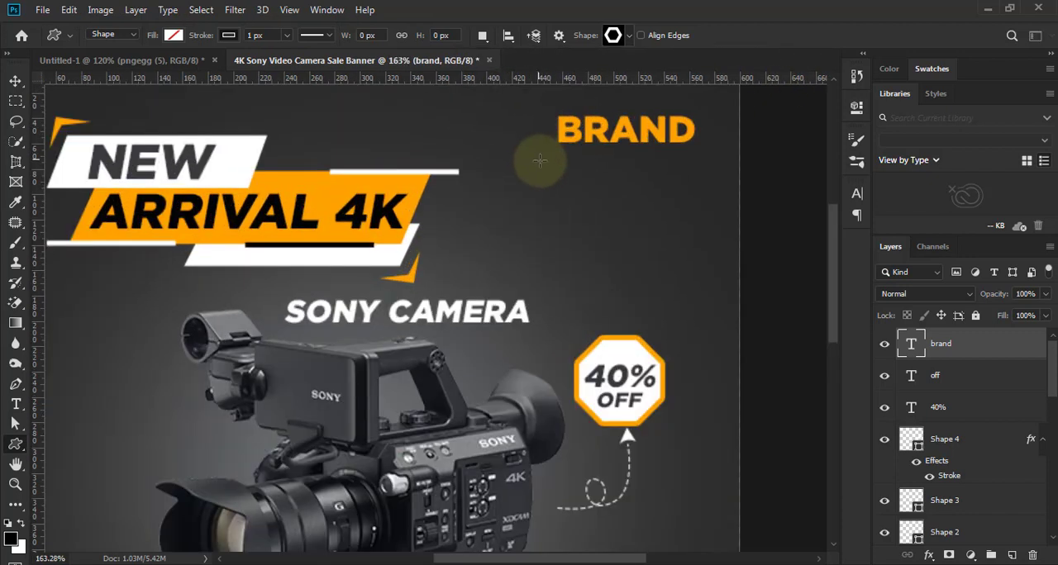
pyautogui.moveTo(512, 121); pyautogui.dragTo(562, 184)
pyautogui.click(173, 35)
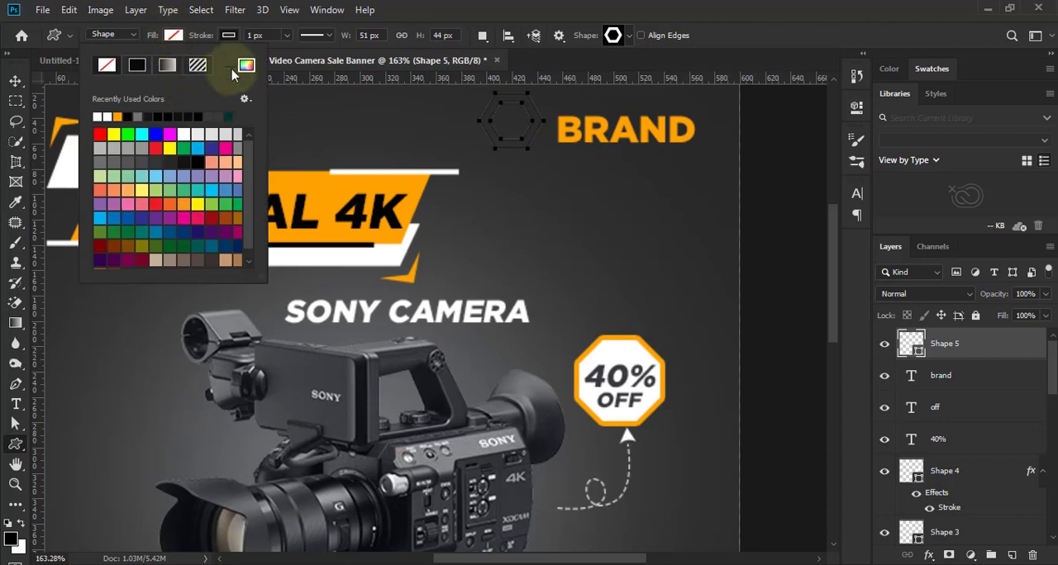
pyautogui.click(246, 64)
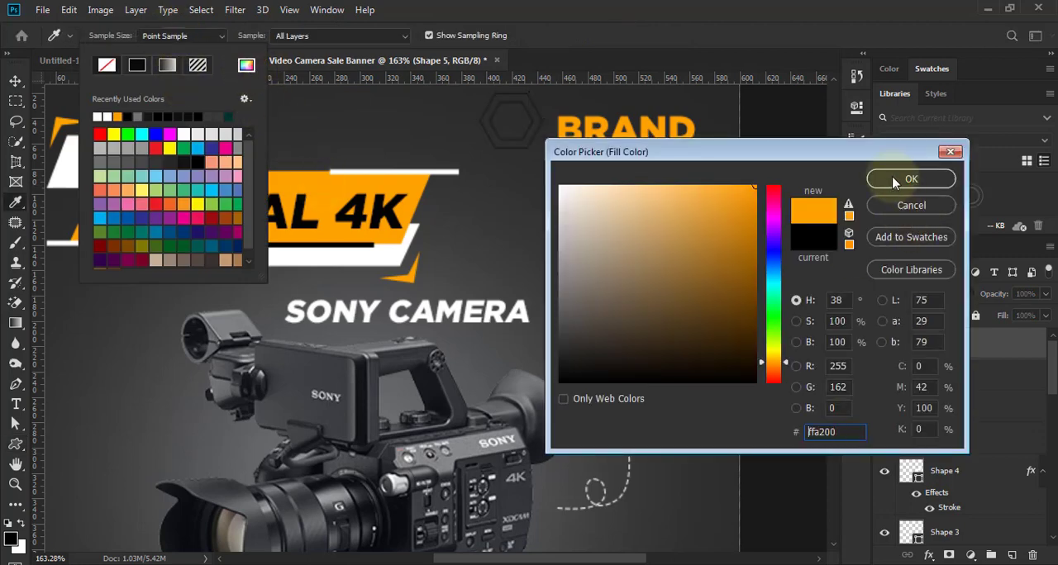
pyautogui.click(909, 179)
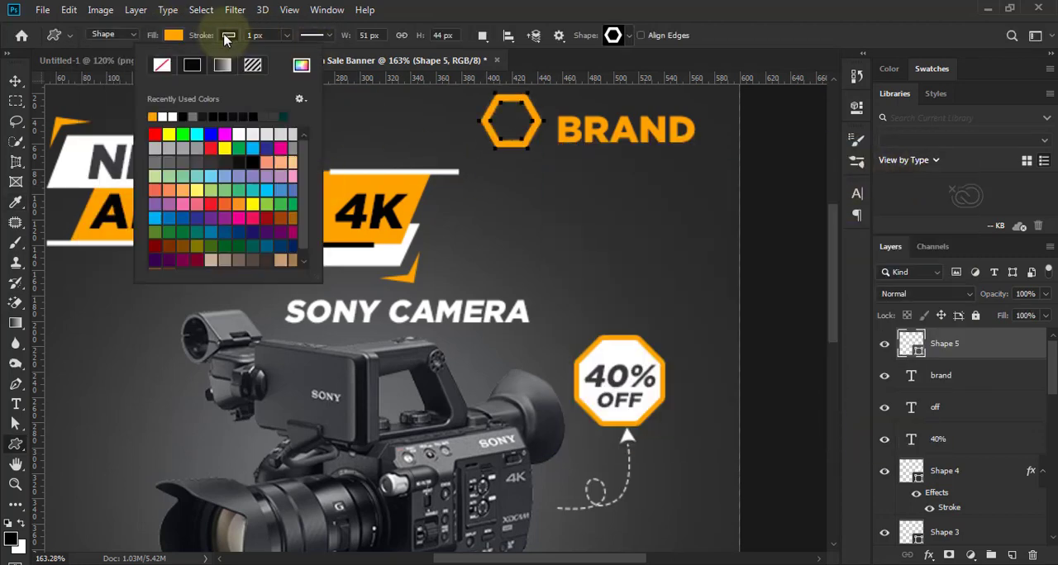
# - Scale the hexagon frame down to about 84% and position it just left of the BRAND text
pyautogui.click(15, 80)
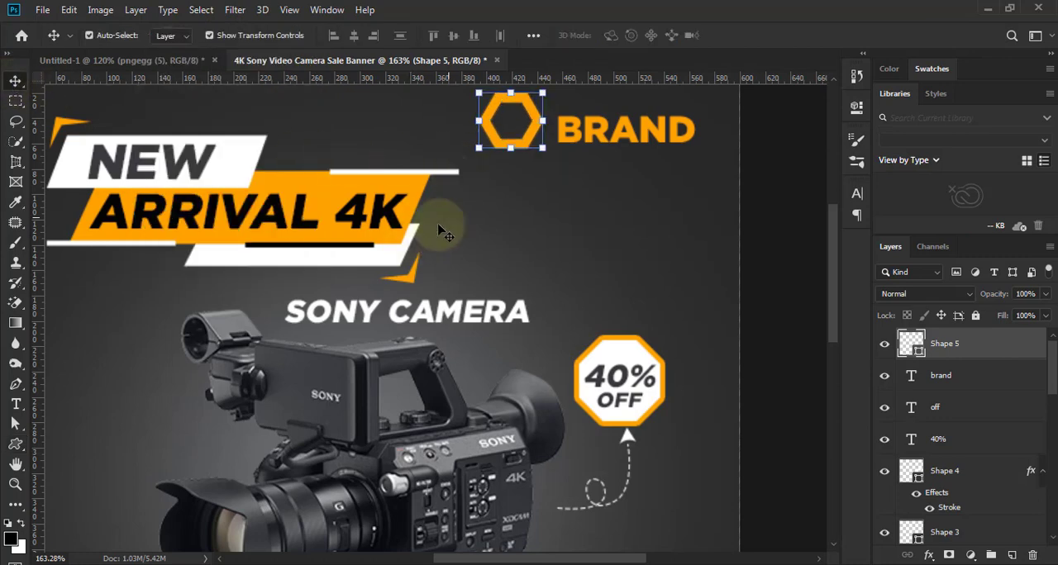
pyautogui.moveTo(531, 144)
pyautogui.mouseDown()
pyautogui.moveTo(542, 156)
pyautogui.moveTo(536, 142)
pyautogui.mouseUp()
pyautogui.scroll(3, 535, 158)
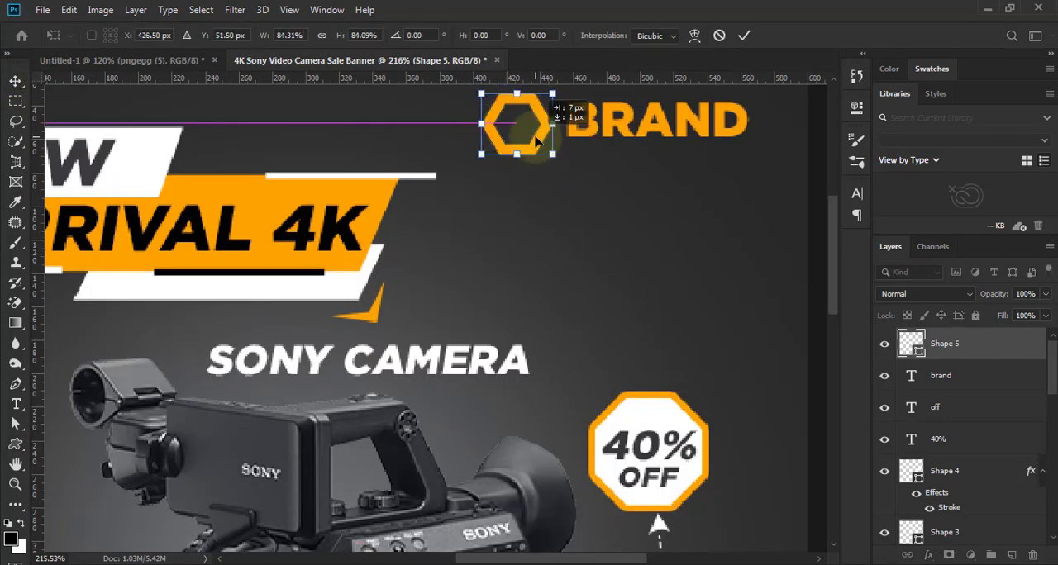
pyautogui.scroll(-5, 532, 150)
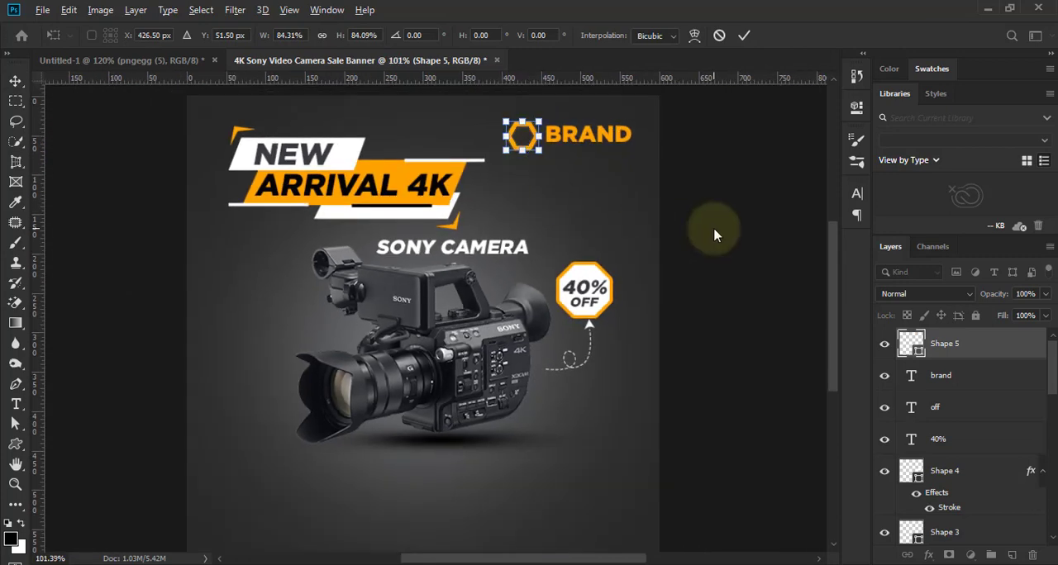
pyautogui.scroll(2, 625, 144)
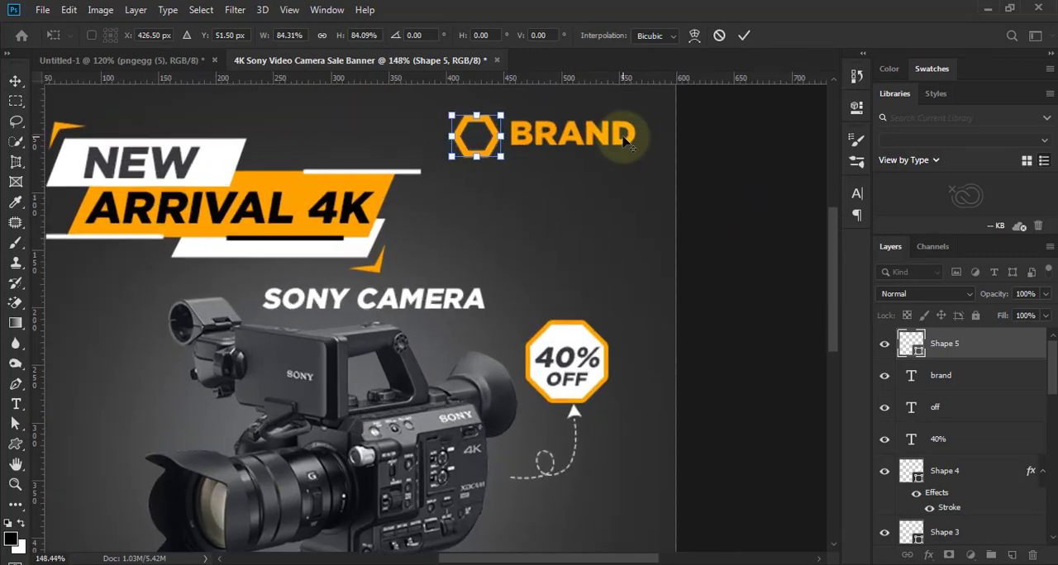
pyautogui.click(743, 35)
# - Scale down the hexagon and BRAND text together and place the logo near the banner's upper-right corner
pyautogui.keyDown('shift'); pyautogui.click(942, 375); pyautogui.keyUp('shift')
pyautogui.moveTo(634, 156); pyautogui.dragTo(615, 120)
pyautogui.click(743, 34)
pyautogui.hotkey('ctrl', '0')
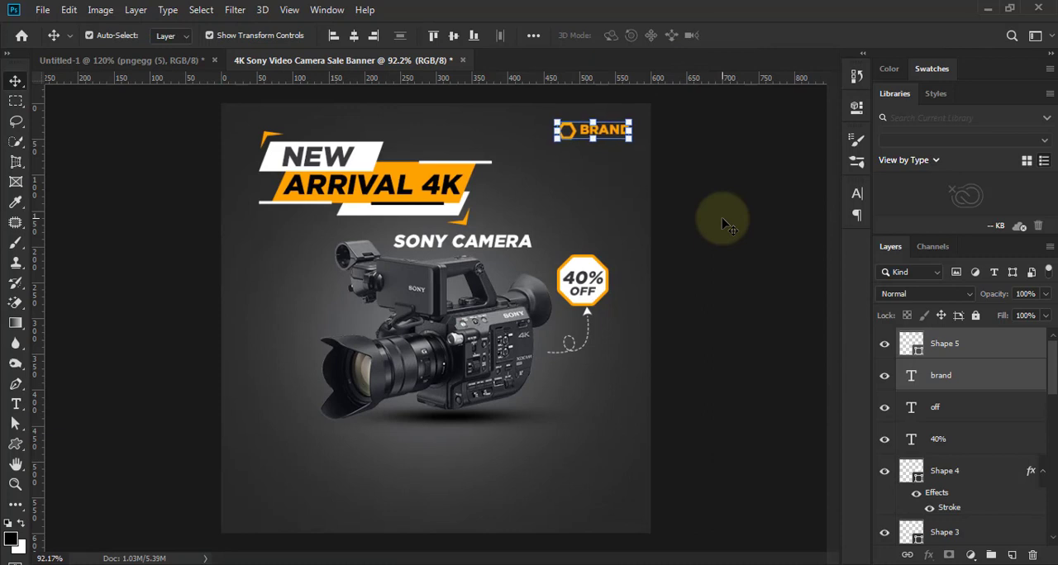
pyautogui.click(725, 225)
# - Shift the hexagon and BRAND text together slightly left and down
pyautogui.hotkey('ctrl', '-')
pyautogui.hotkey('ctrl', '0')
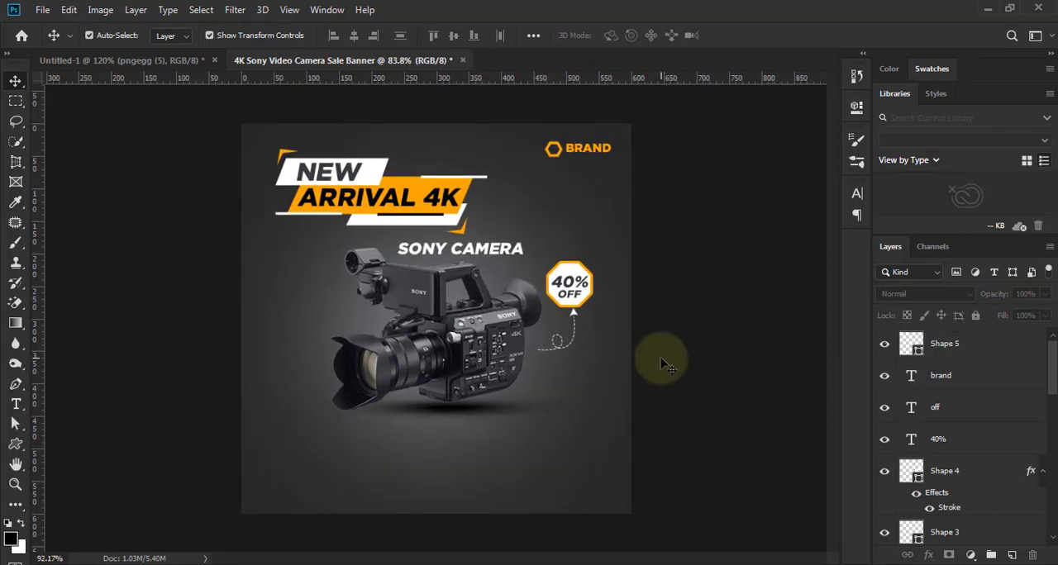
pyautogui.keyDown('shift'); pyautogui.click(957, 348); pyautogui.keyUp('shift')
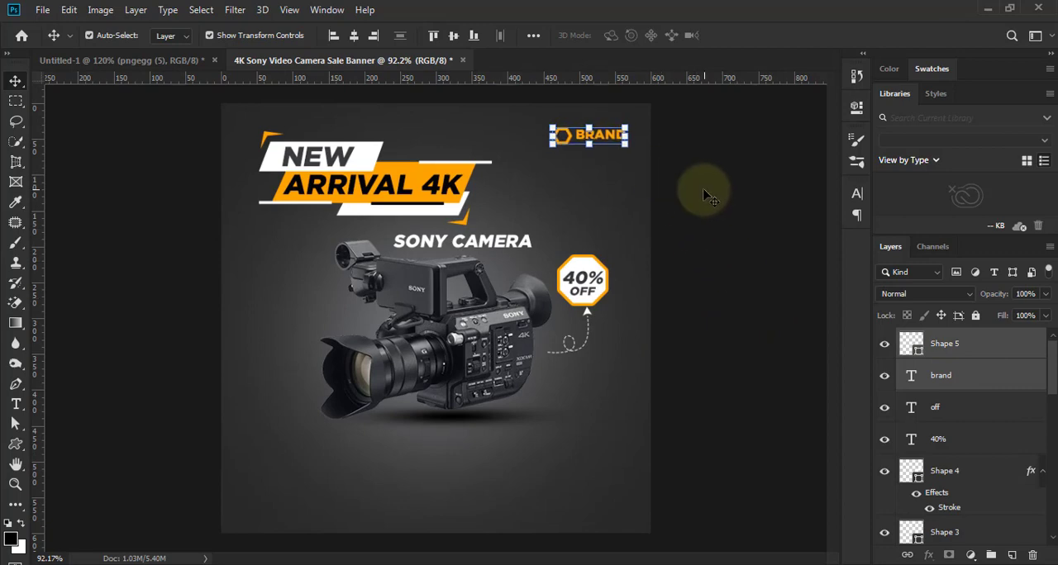
pyautogui.click(692, 239)
# - Enlarge the BRAND text proportionally to about 124%, leaving a small gap between it and the hexagon
pyautogui.scroll(8, 618, 137)
pyautogui.click(611, 135)
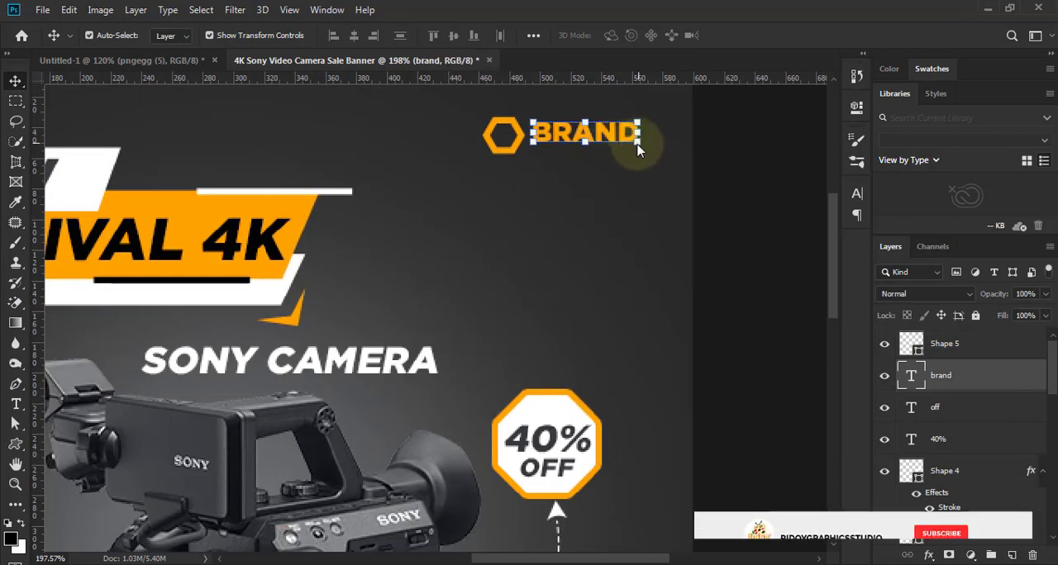
pyautogui.scroll(3, 621, 140)
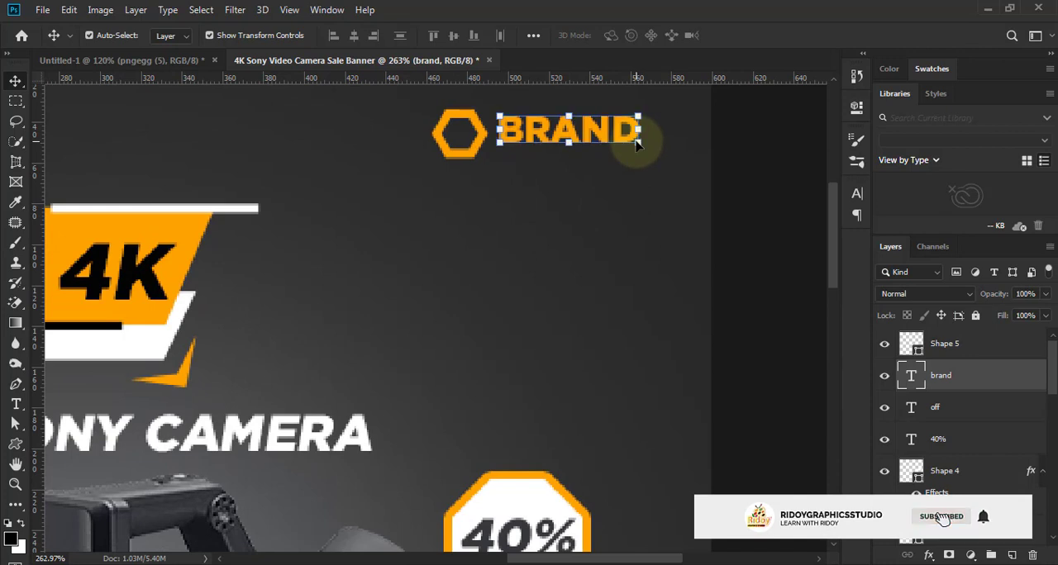
pyautogui.hotkey('ctrl', 't')
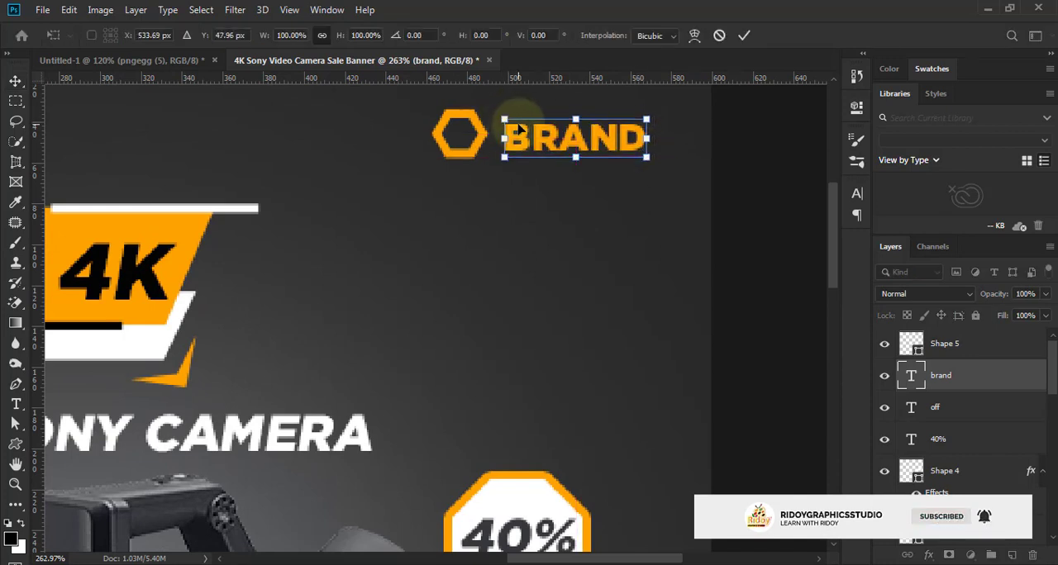
pyautogui.moveTo(504, 120); pyautogui.dragTo(496, 113)
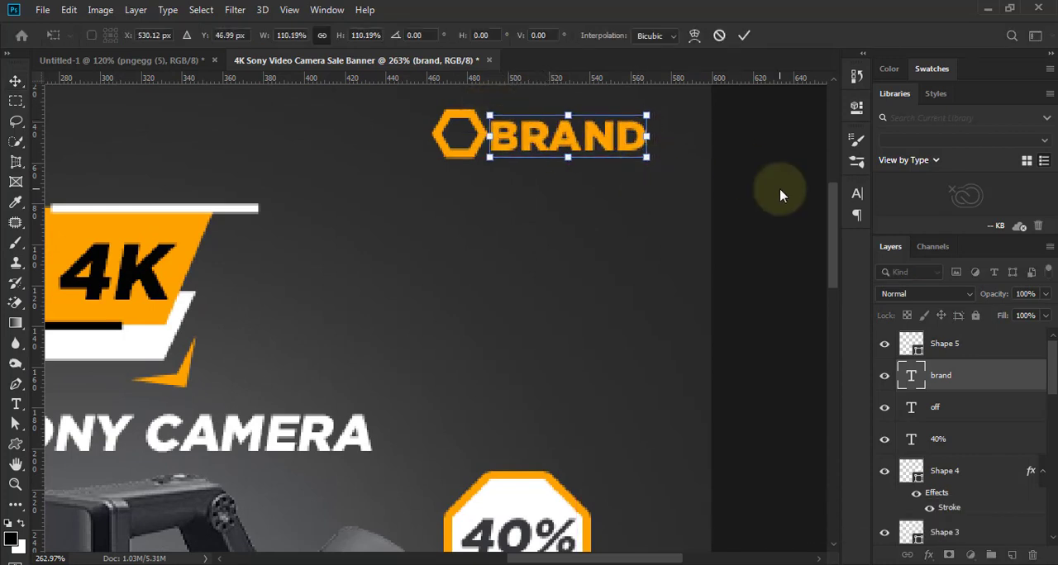
pyautogui.press('Right')
pyautogui.press('Right')
pyautogui.press('Right')
pyautogui.press('Right')
pyautogui.press('Right')
pyautogui.press('Right')
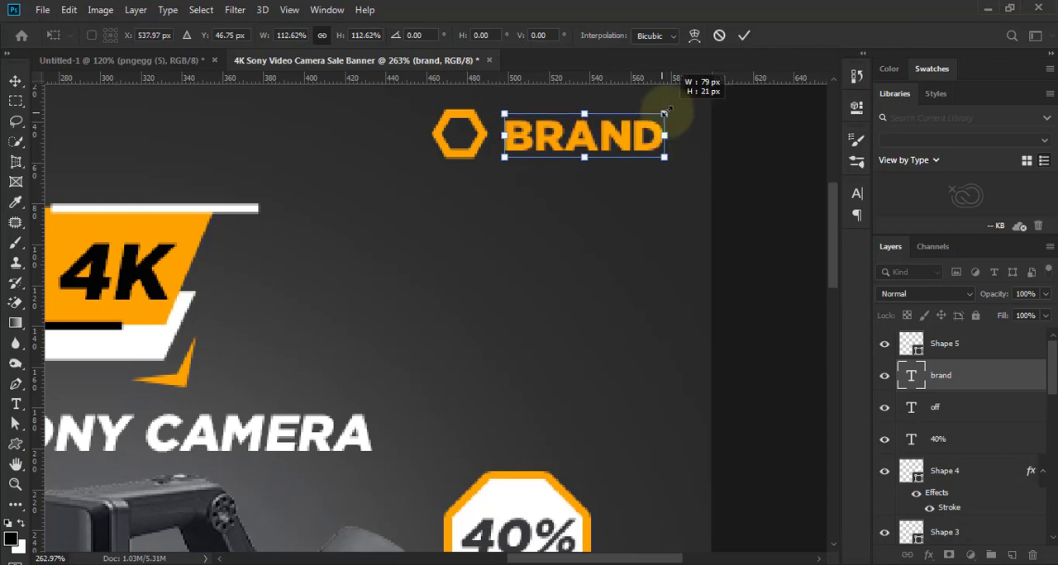
pyautogui.moveTo(664, 113); pyautogui.dragTo(679, 101)
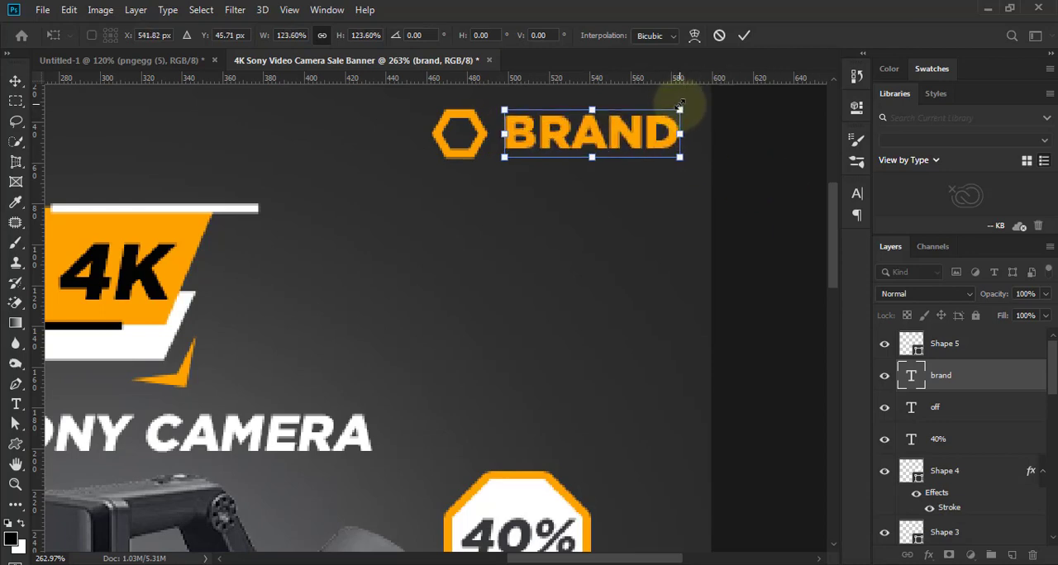
pyautogui.click(744, 35)
pyautogui.click(621, 285)
pyautogui.scroll(-5, 578, 281)
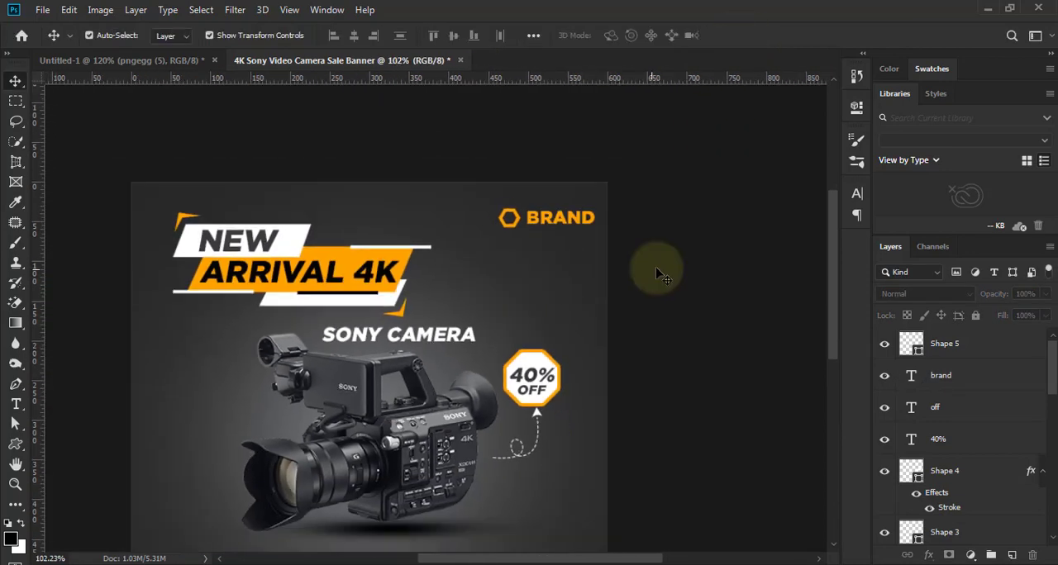
# - Move the BRAND text slightly left, closer to the hexagon
pyautogui.click(568, 217)
pyautogui.click(696, 287)
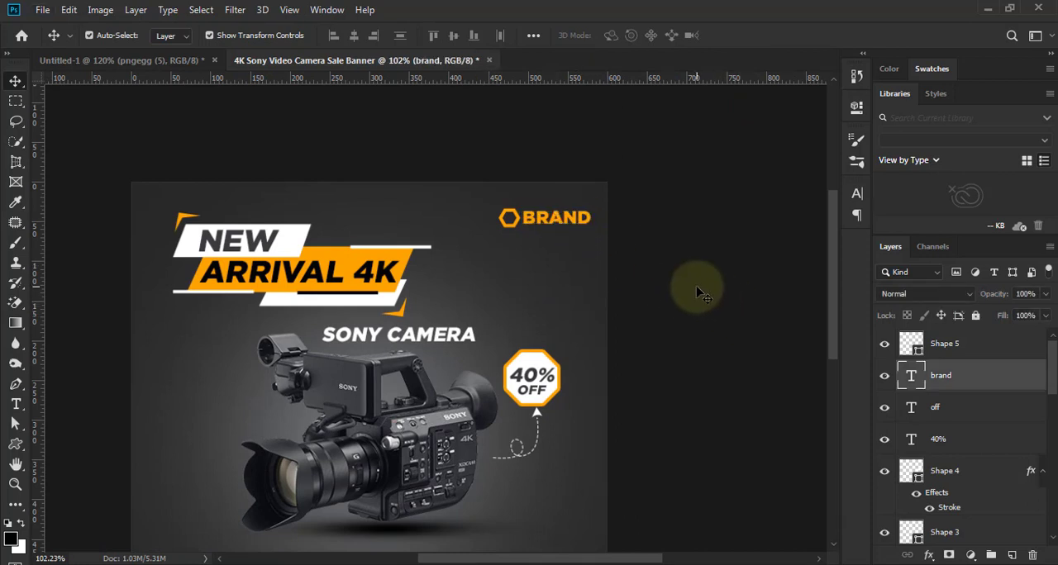
pyautogui.scroll(-4, 628, 347)
pyautogui.scroll(1, 660, 317)
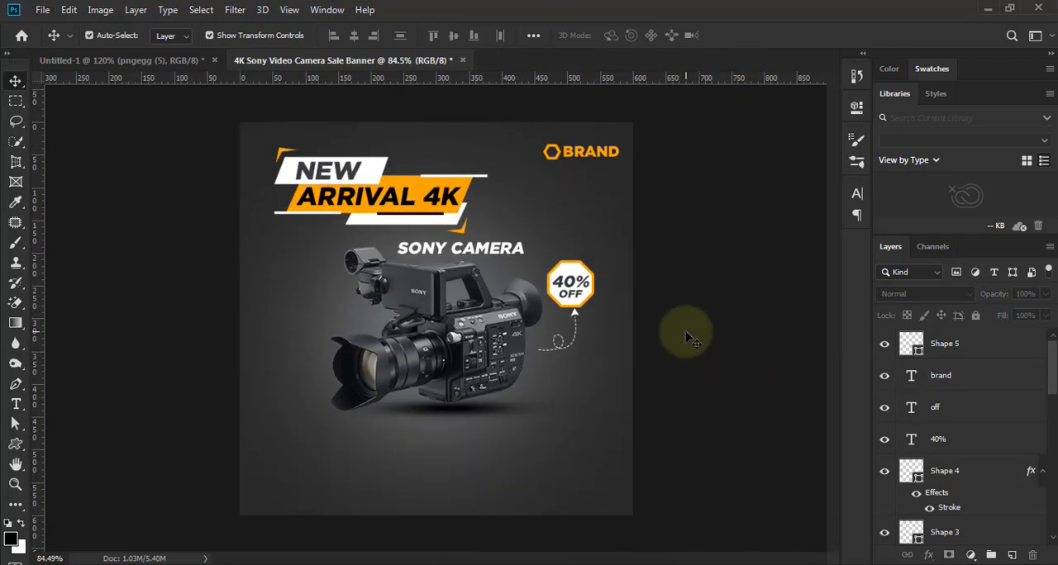
# - Nudge the complete hexagon and BRAND logo slightly left, away from the banner's edge
pyautogui.click(941, 375)
pyautogui.keyDown('shift'); pyautogui.click(942, 343); pyautogui.keyUp('shift')
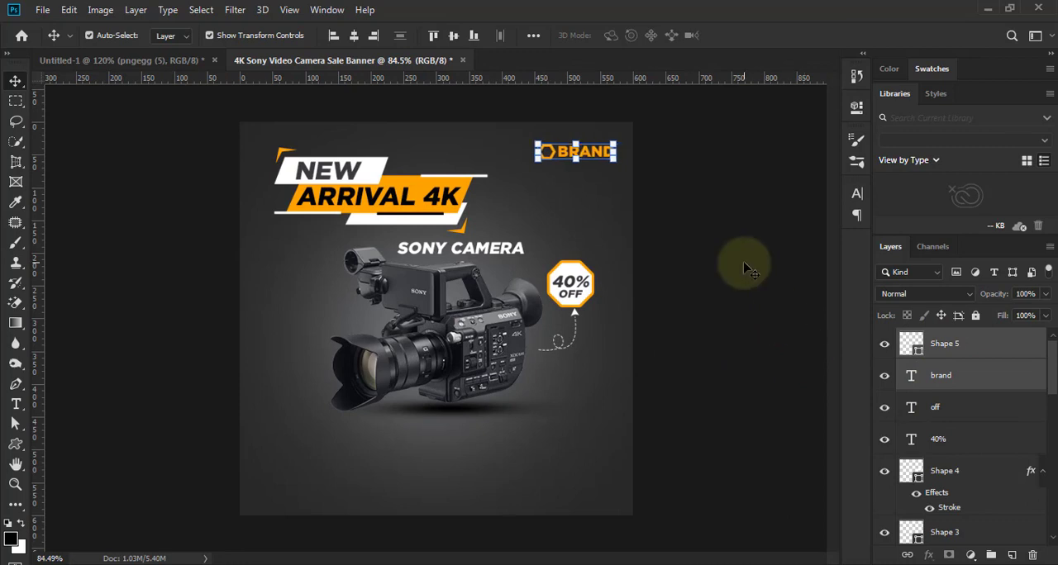
pyautogui.click(647, 269)
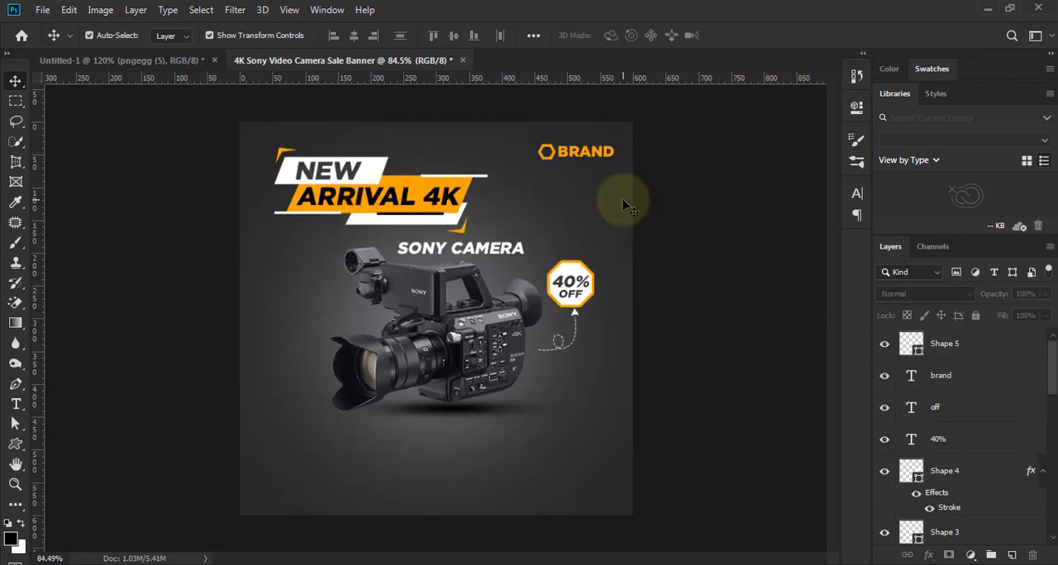
# - Change the logo hexagon's fill color to white ffffff
pyautogui.scroll(2, 624, 197)
pyautogui.scroll(2, 566, 162)
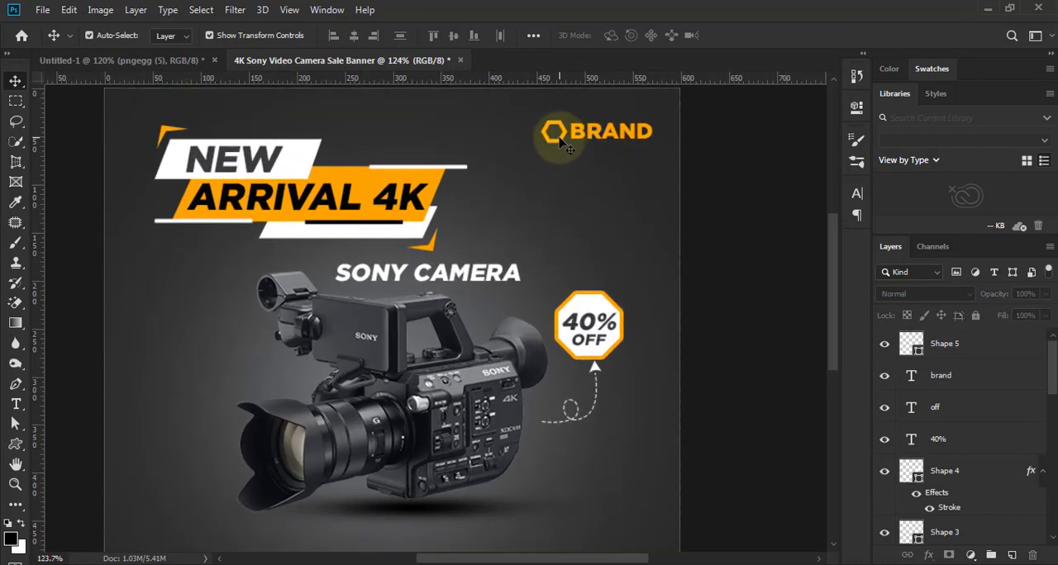
pyautogui.click(562, 140)
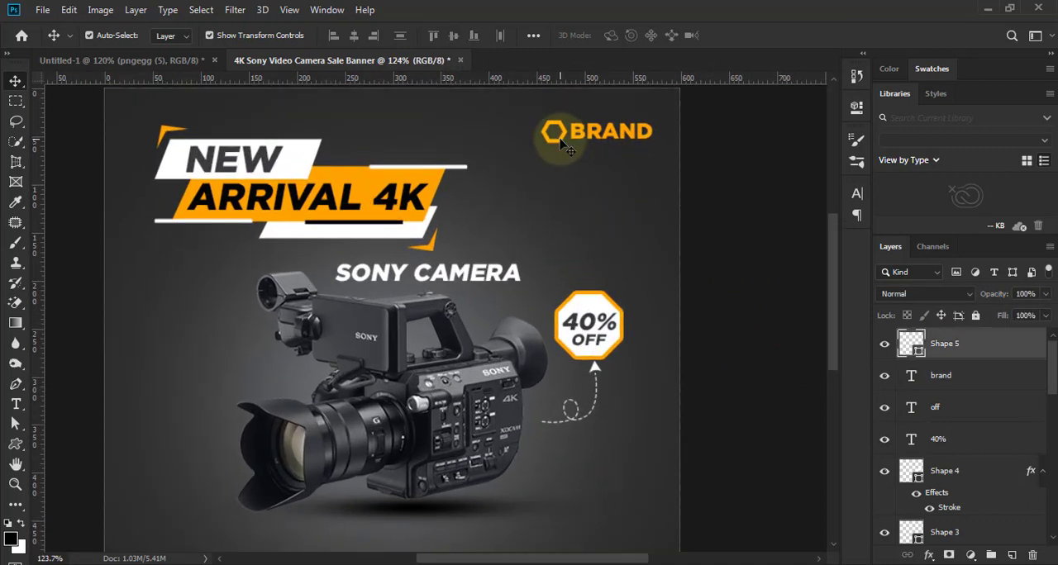
pyautogui.doubleClick(916, 351)
pyautogui.click(558, 179)
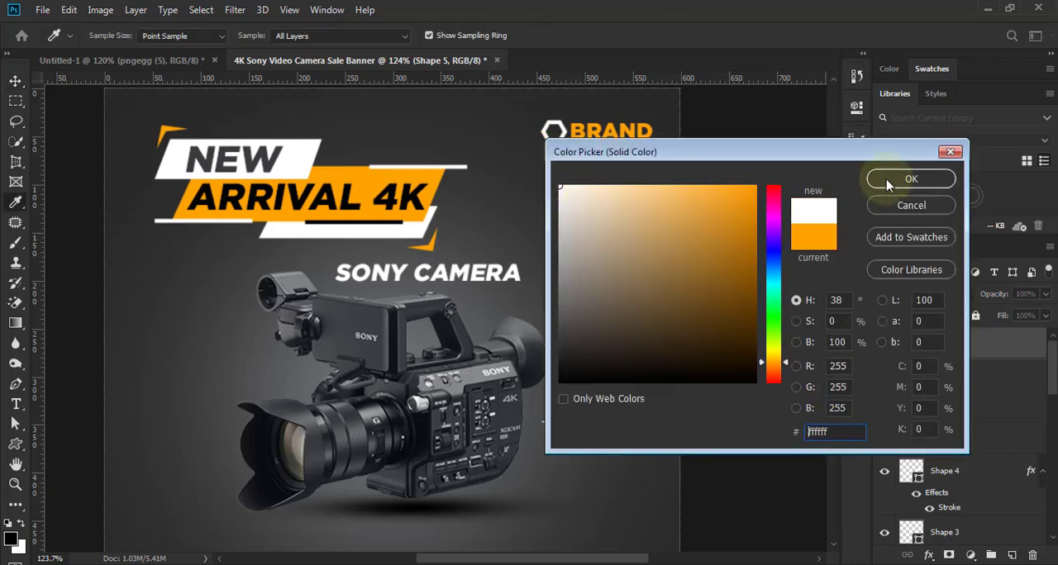
pyautogui.click(911, 179)
pyautogui.click(739, 317)
pyautogui.scroll(-4, 738, 316)
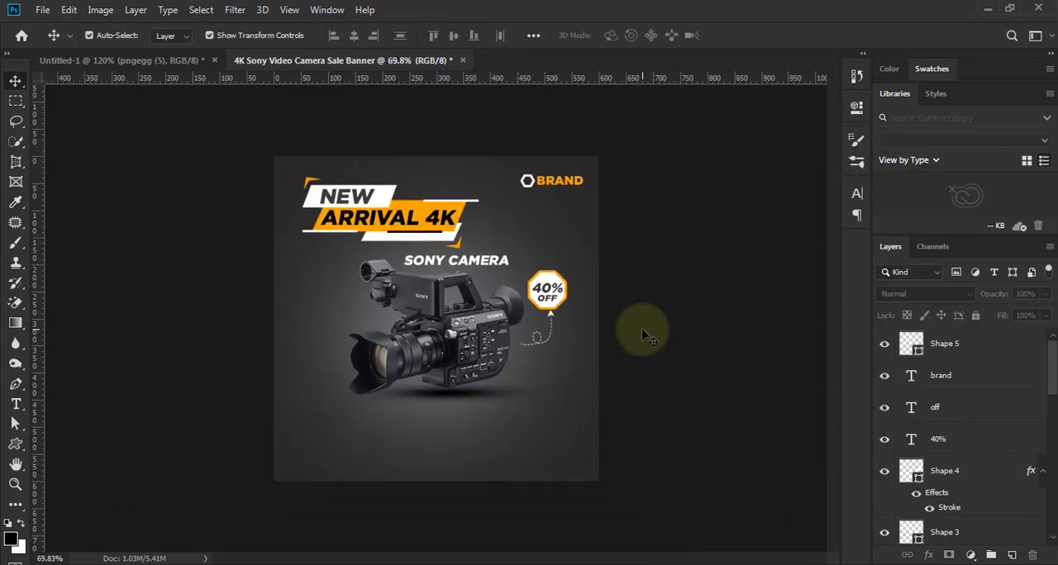
pyautogui.scroll(2, 647, 334)
pyautogui.scroll(-2, 675, 335)
pyautogui.scroll(2, 675, 380)
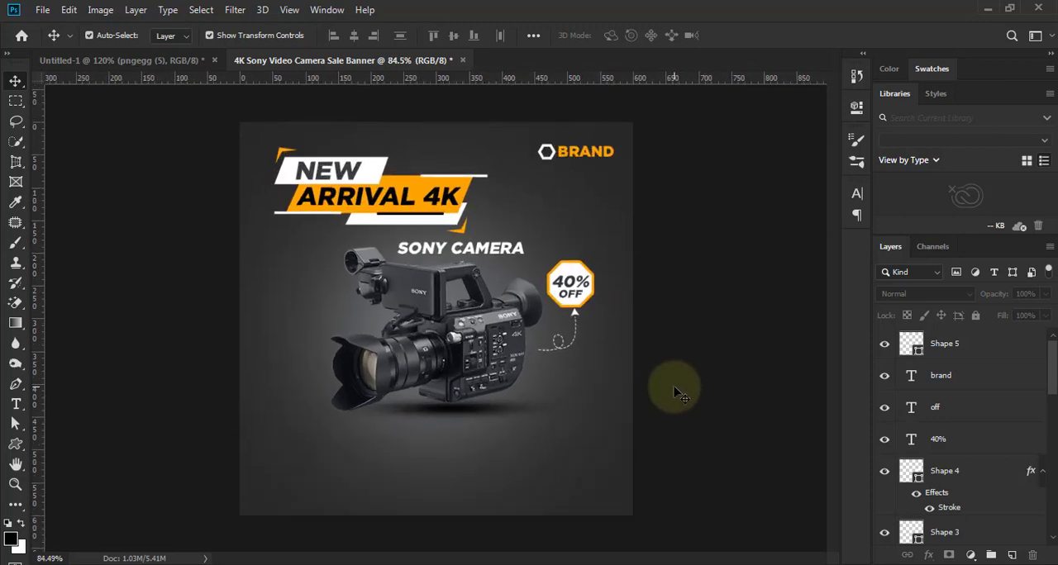
pyautogui.scroll(-2, 674, 384)
pyautogui.scroll(2, 475, 489)
# - Draw a rectangle about 158 × 43 px centered below the camera, near the banner's bottom edge
pyautogui.scroll(2, 475, 487)
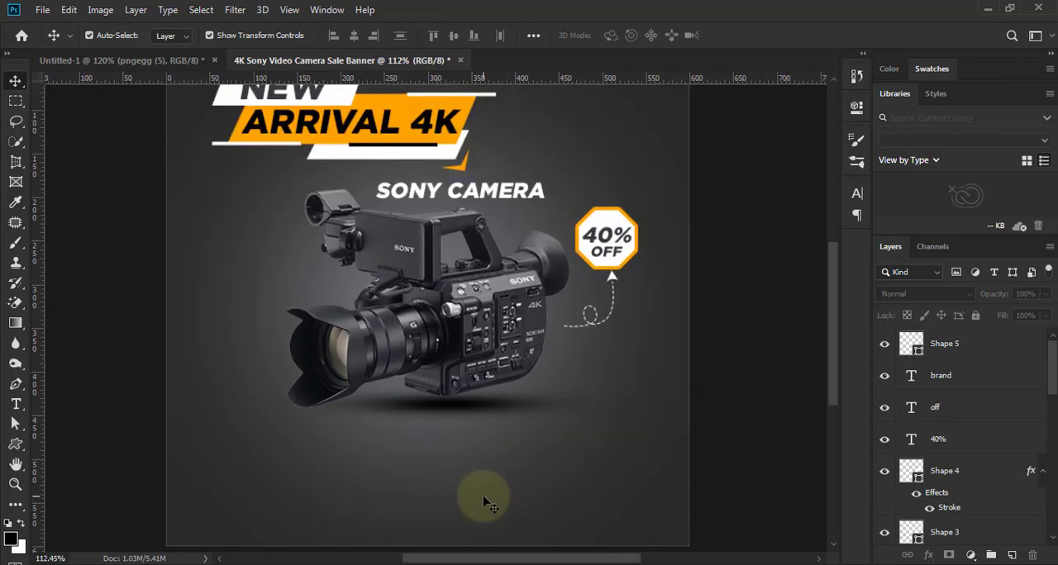
pyautogui.moveTo(484, 495); pyautogui.dragTo(499, 439)
pyautogui.scroll(2, 501, 430)
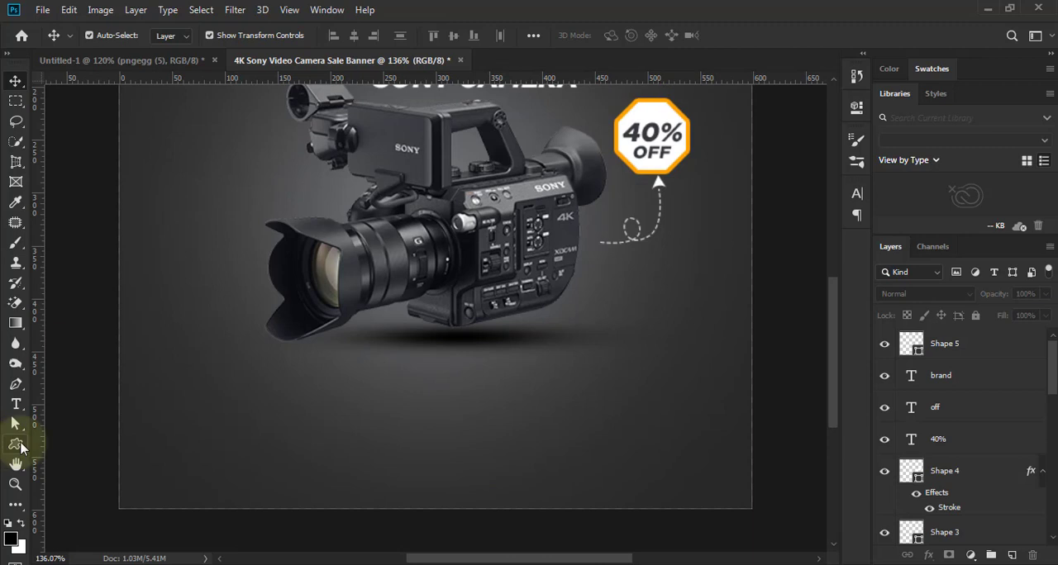
pyautogui.click(20, 447)
pyautogui.click(83, 441)
pyautogui.moveTo(361, 439); pyautogui.dragTo(528, 483)
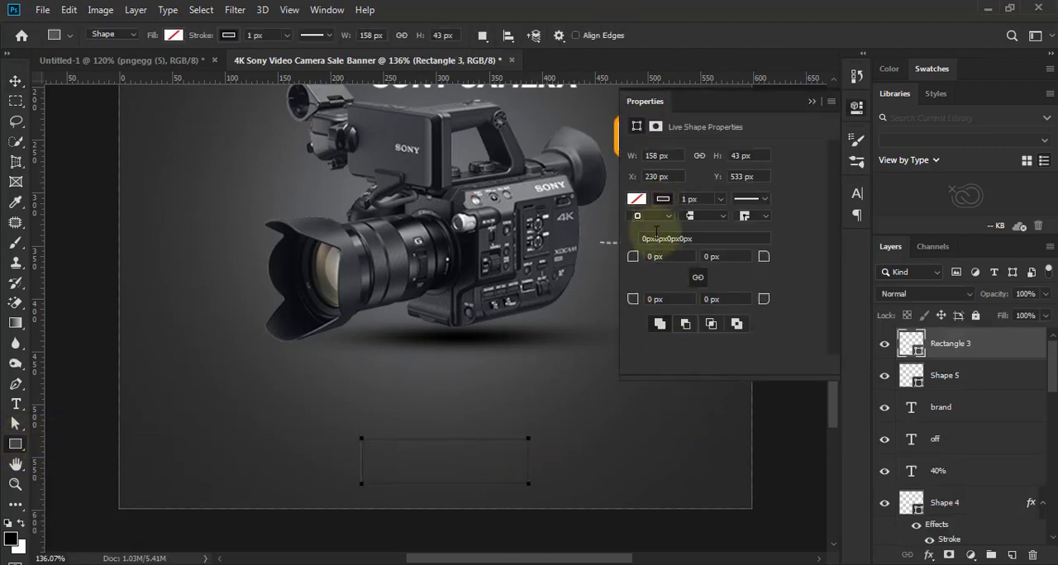
# - Give the new rectangle a white fill, no stroke, and 21.5 px rounded corners
pyautogui.click(636, 198)
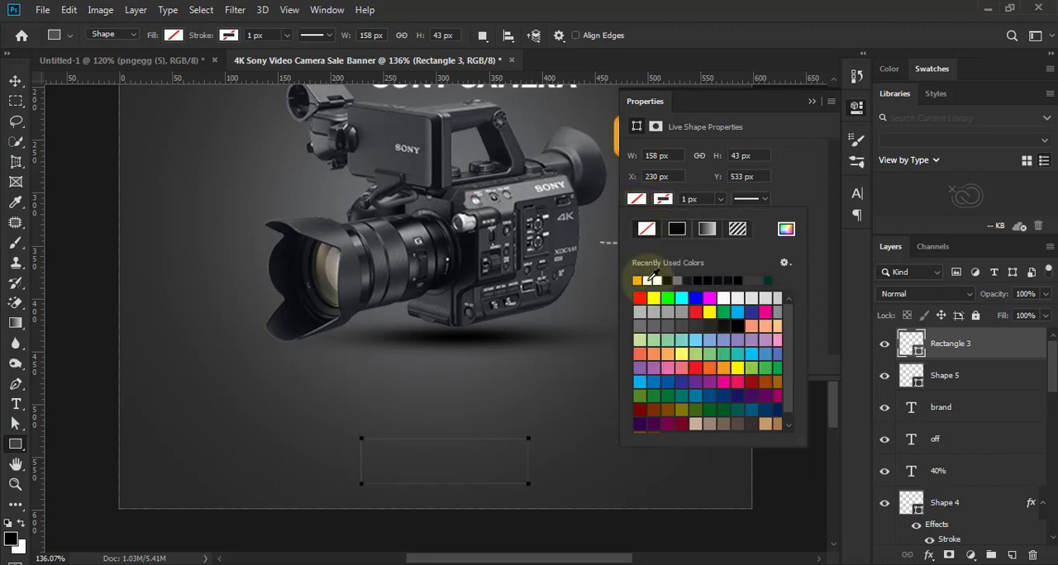
pyautogui.click(647, 280)
pyautogui.click(811, 252)
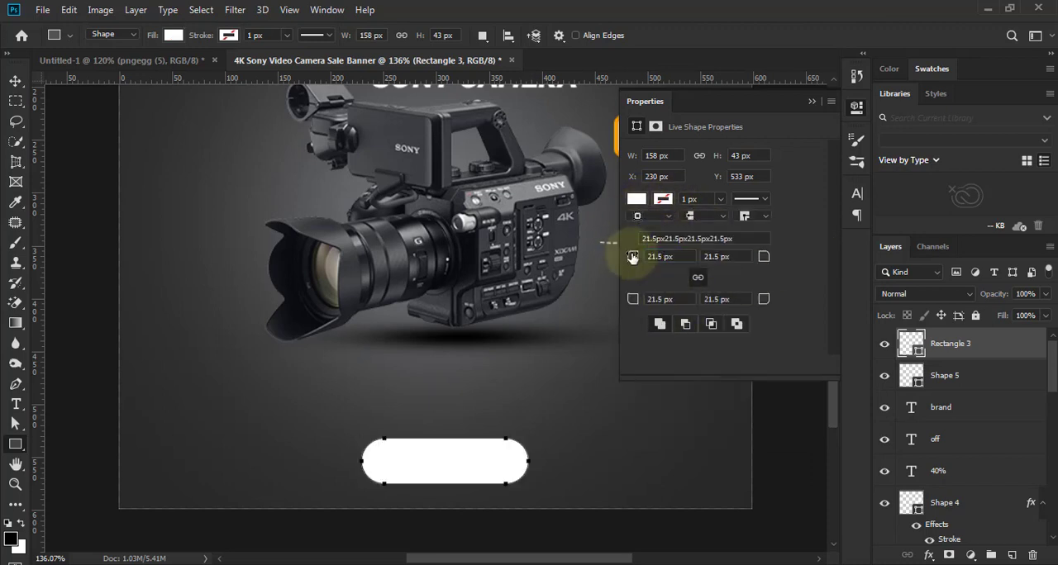
pyautogui.click(811, 101)
pyautogui.press('v')
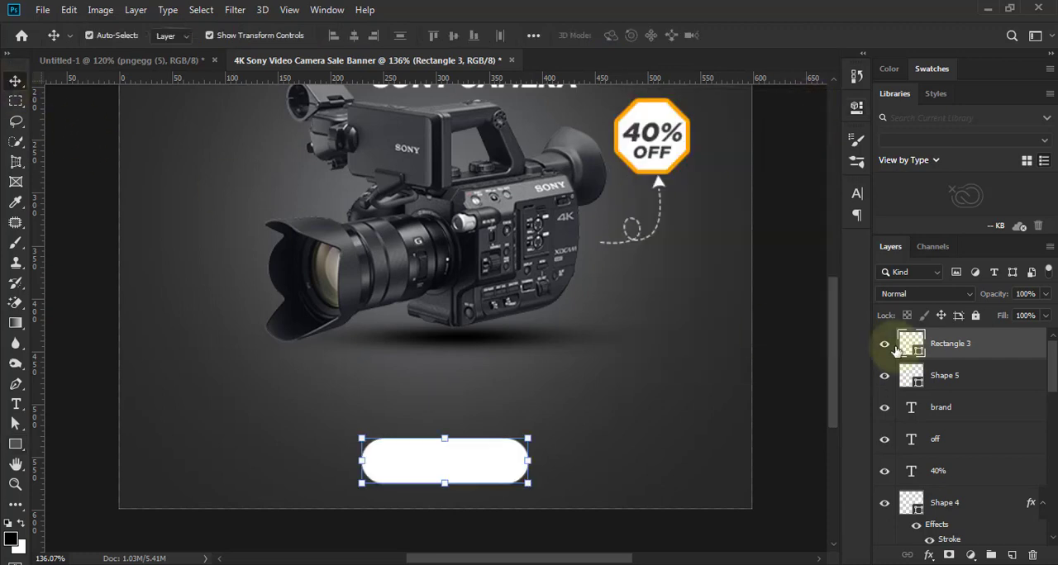
# - Add a Gradient Overlay to the rounded rectangle and apply the Foreground to Background gradient preset
pyautogui.click(928, 554)
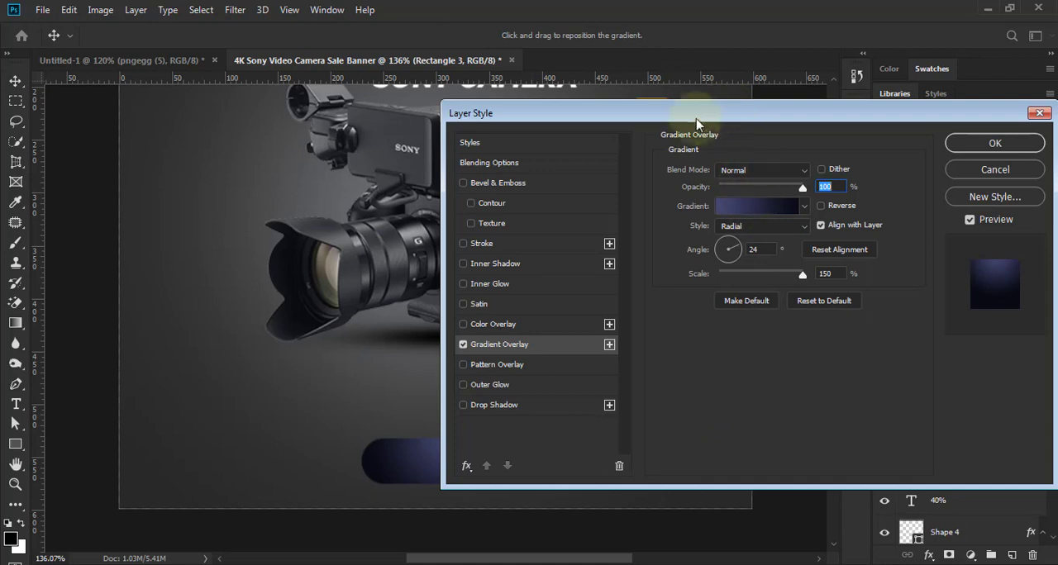
pyautogui.moveTo(696, 123); pyautogui.dragTo(811, 130)
pyautogui.click(863, 212)
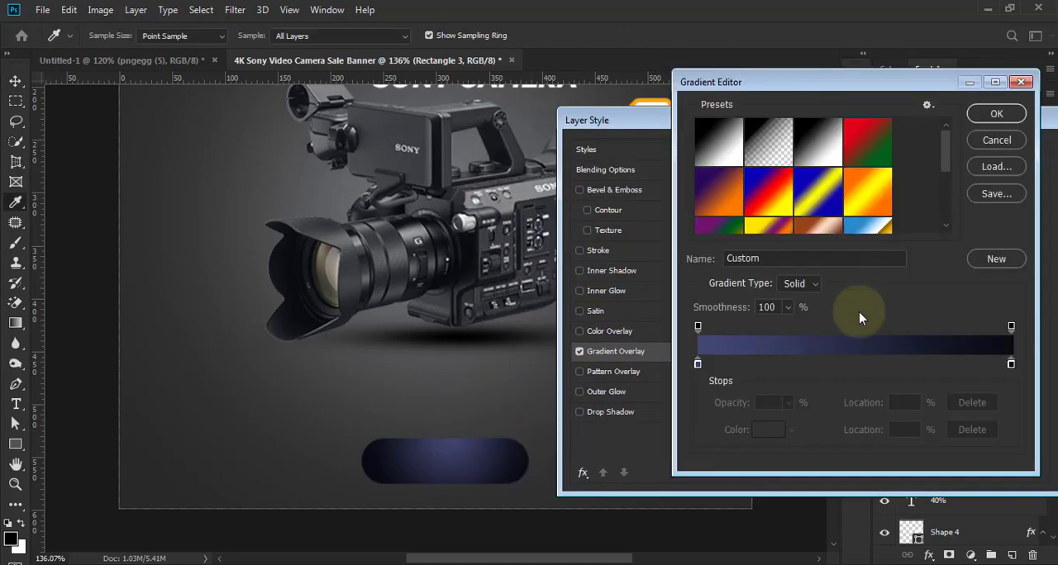
pyautogui.click(718, 142)
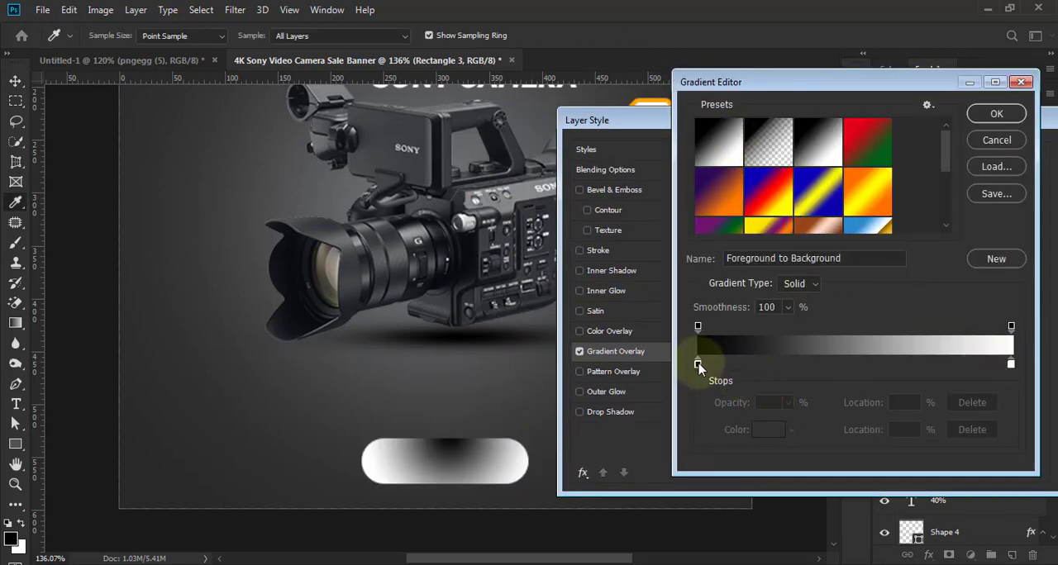
# - Set the end color stop of the rounded rectangle's gradient to orange f4a00c
pyautogui.click(1010, 363)
pyautogui.click(768, 430)
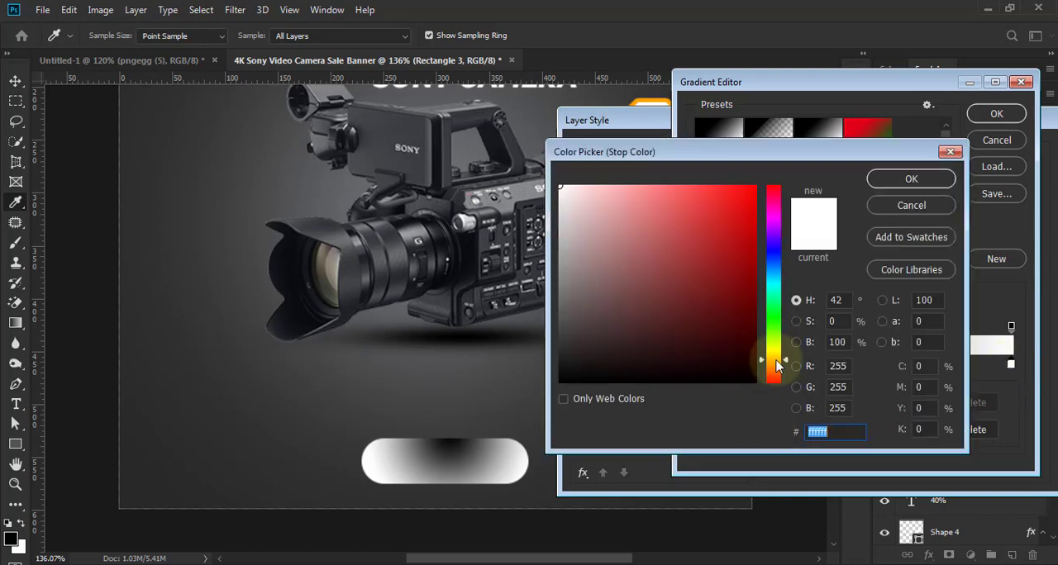
pyautogui.moveTo(777, 366); pyautogui.dragTo(781, 366)
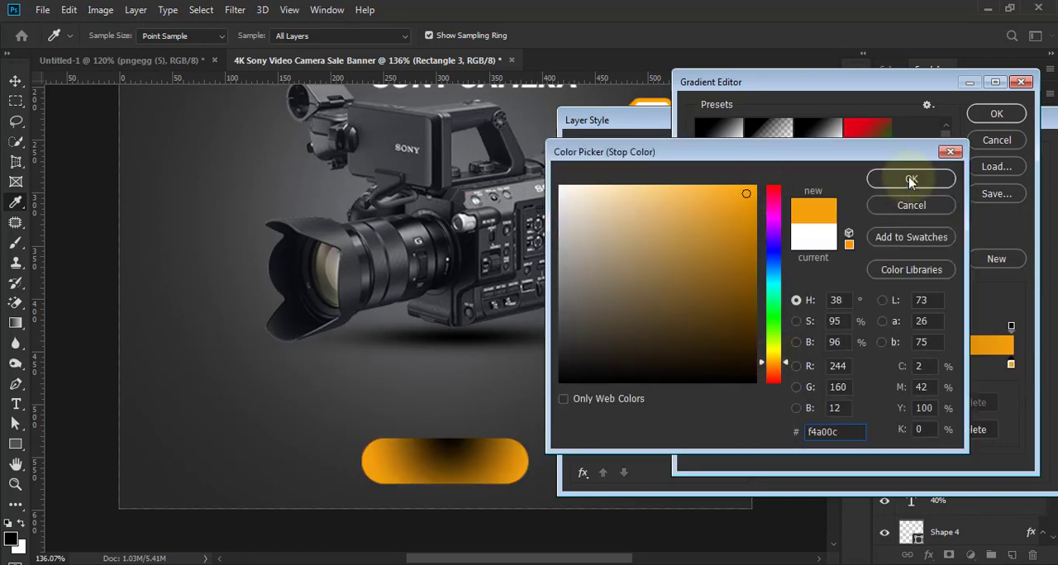
pyautogui.click(910, 177)
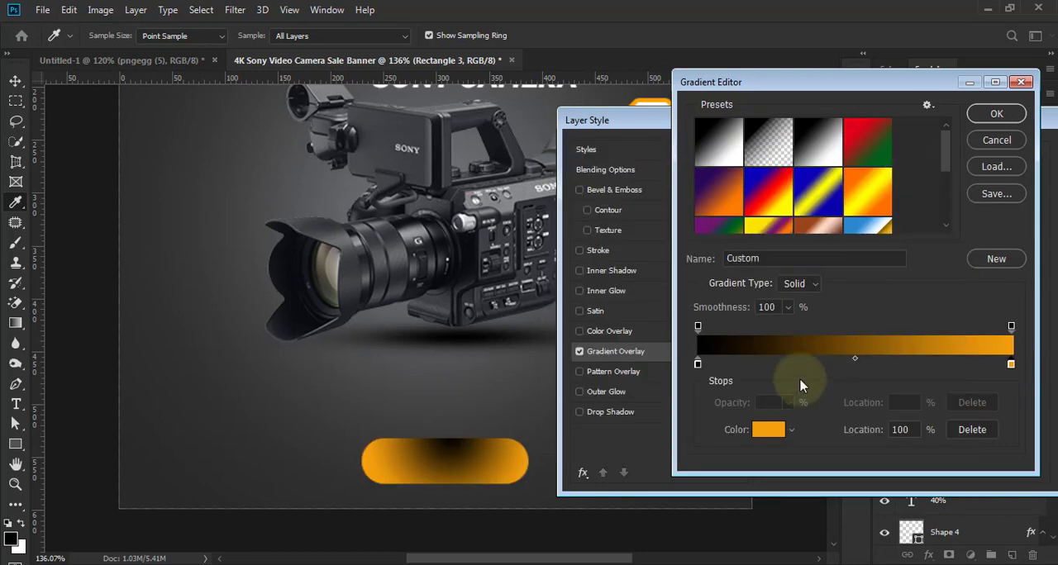
# - Set the start color stop of the rounded rectangle's gradient to orange with hue 34° and change the gradient style to Linear
pyautogui.click(698, 363)
pyautogui.click(768, 428)
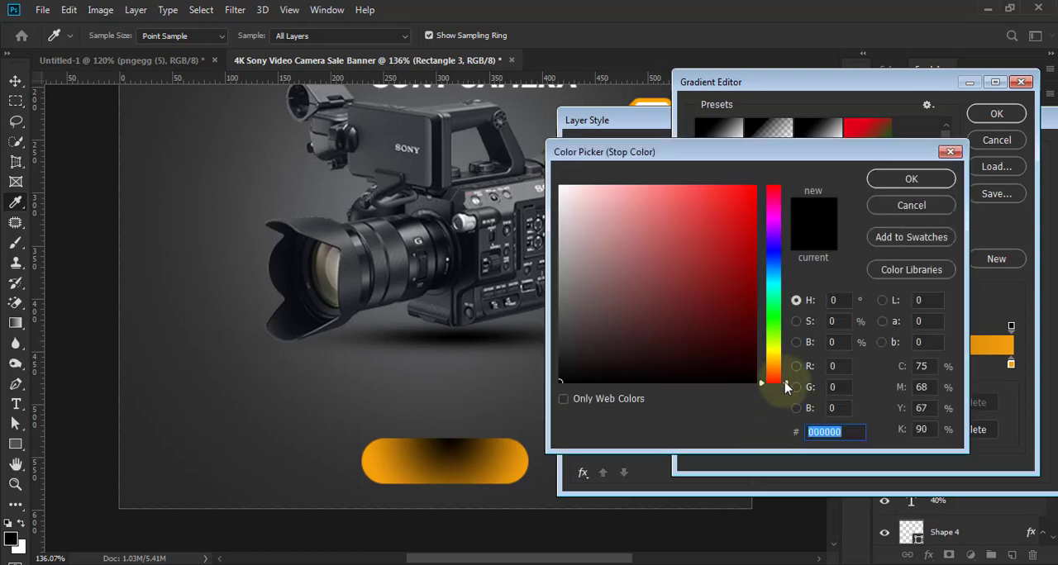
pyautogui.moveTo(785, 387); pyautogui.dragTo(786, 371)
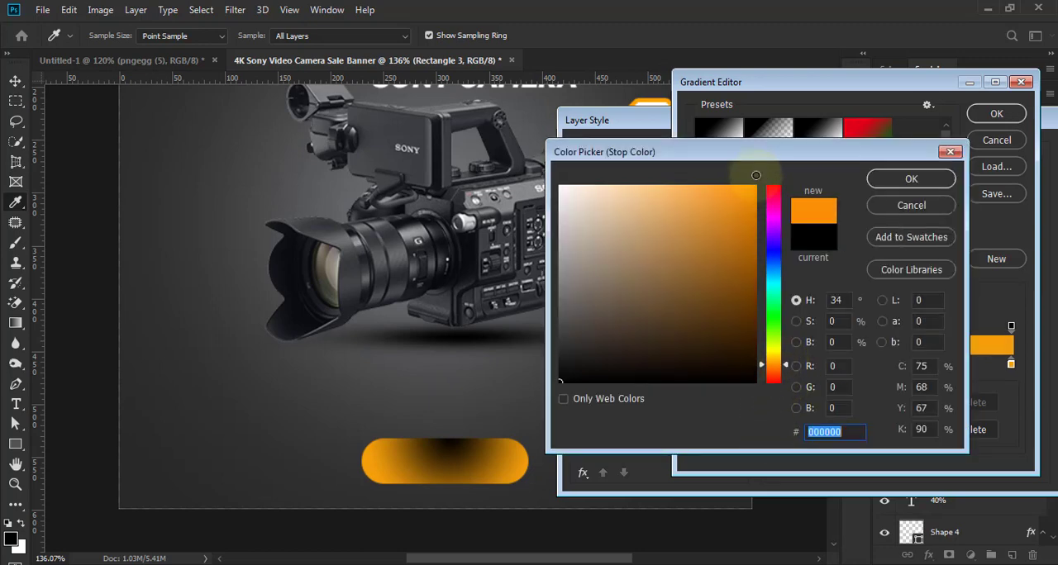
pyautogui.click(755, 175)
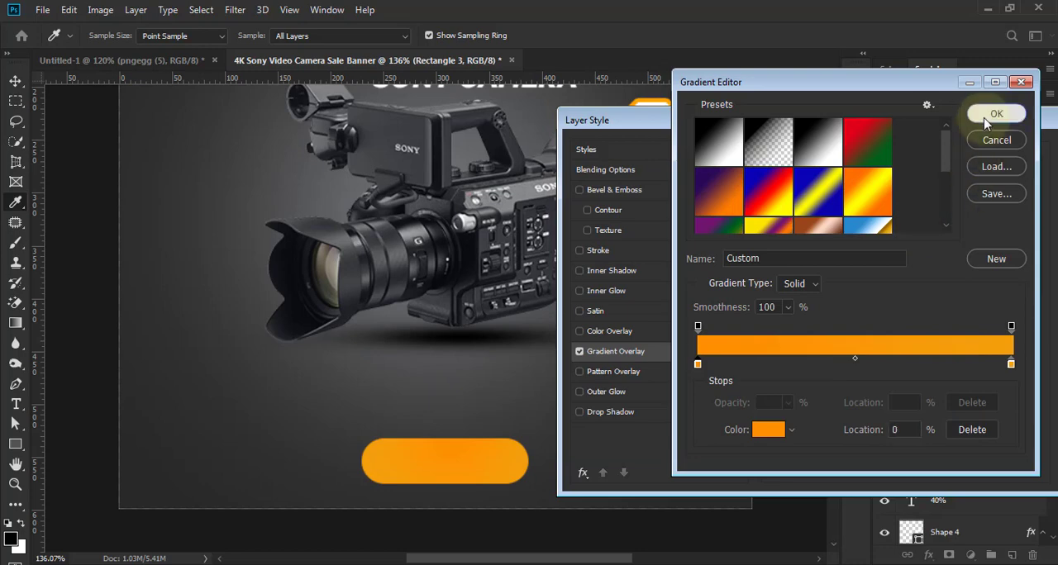
pyautogui.click(996, 113)
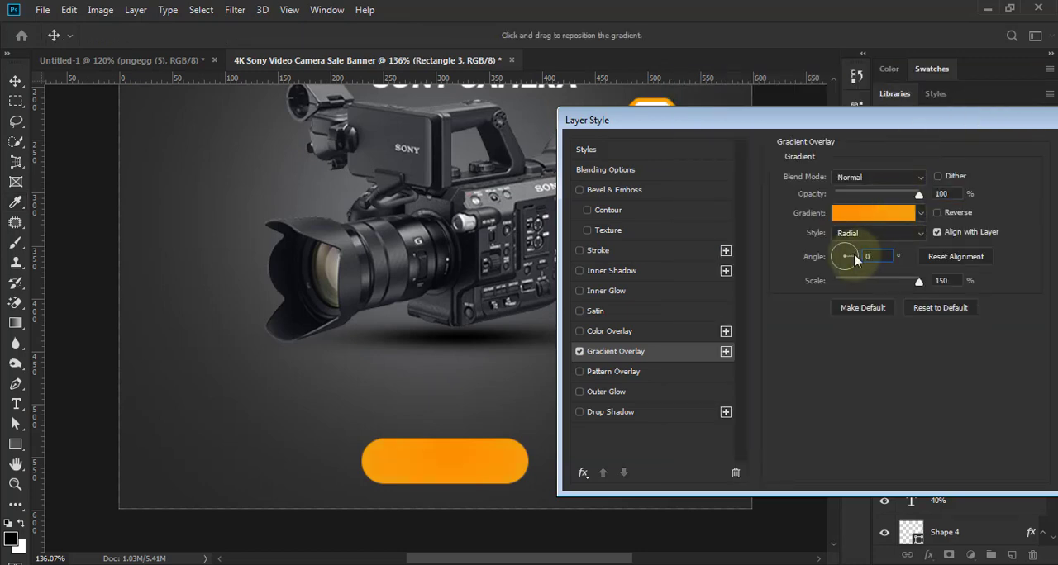
pyautogui.click(878, 233)
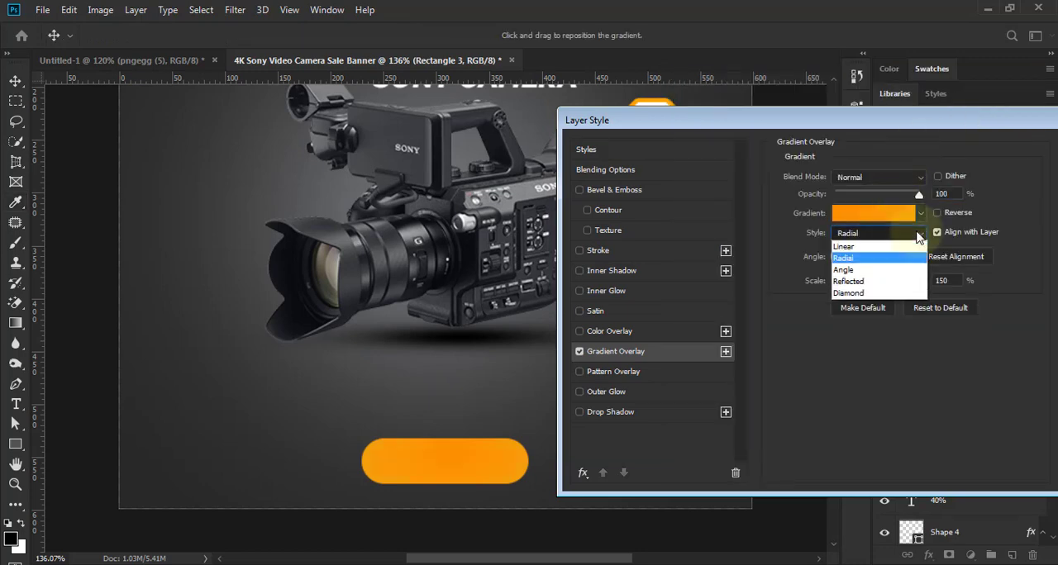
pyautogui.click(883, 233)
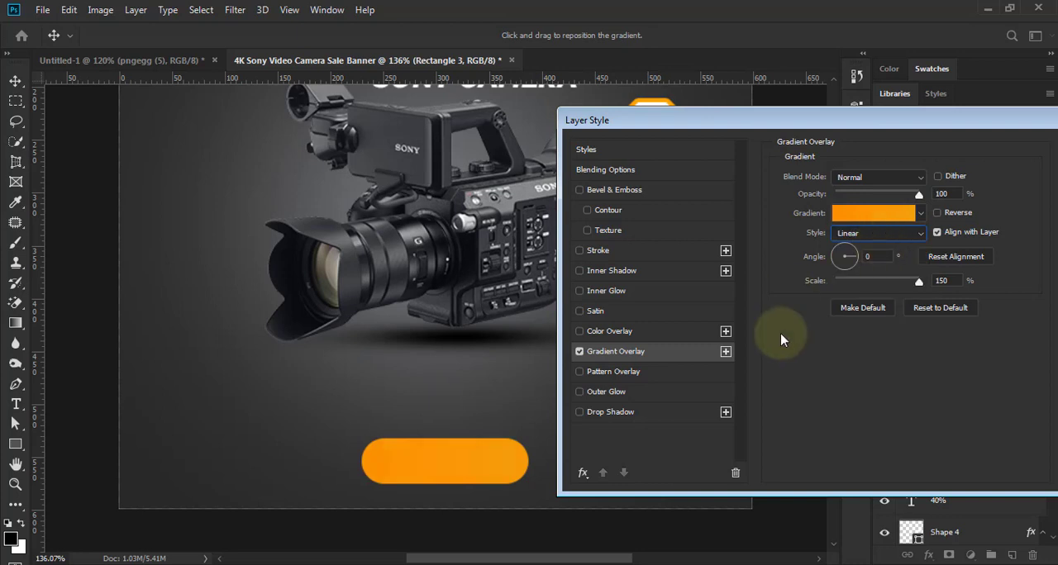
# - Shift the gradient's start color stop to a deeper orange, about ff8401, set the angle to about 93° and apply the layer style
pyautogui.moveTo(828, 123); pyautogui.dragTo(866, 123)
pyautogui.click(864, 212)
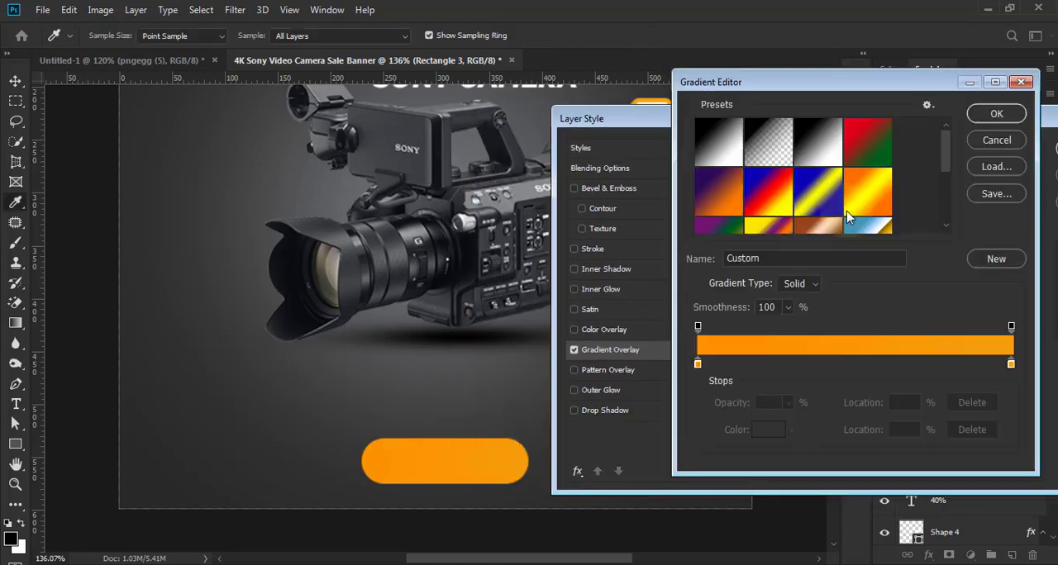
pyautogui.click(698, 364)
pyautogui.click(767, 429)
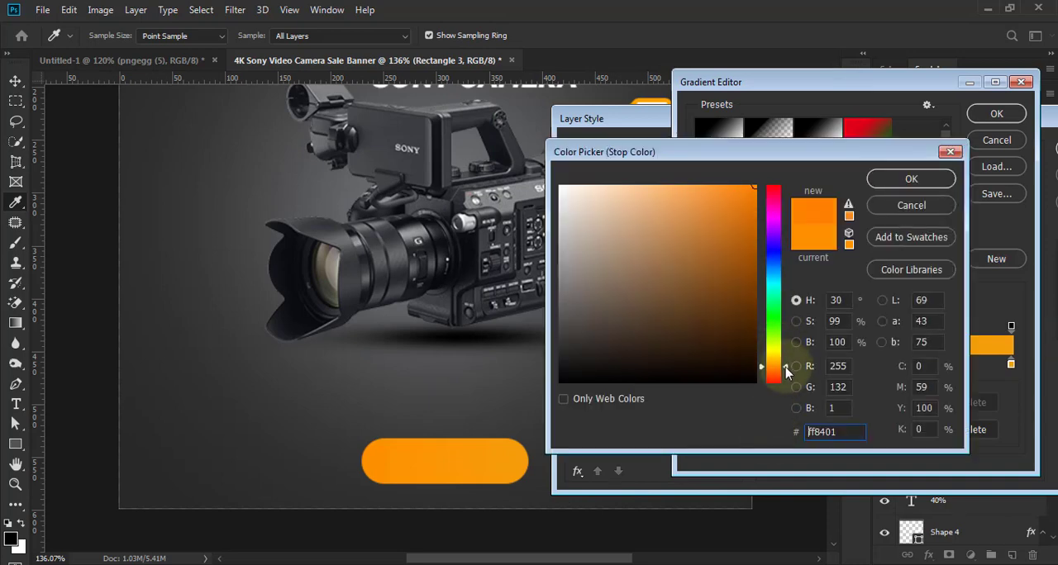
pyautogui.moveTo(786, 373); pyautogui.dragTo(786, 376)
pyautogui.click(911, 178)
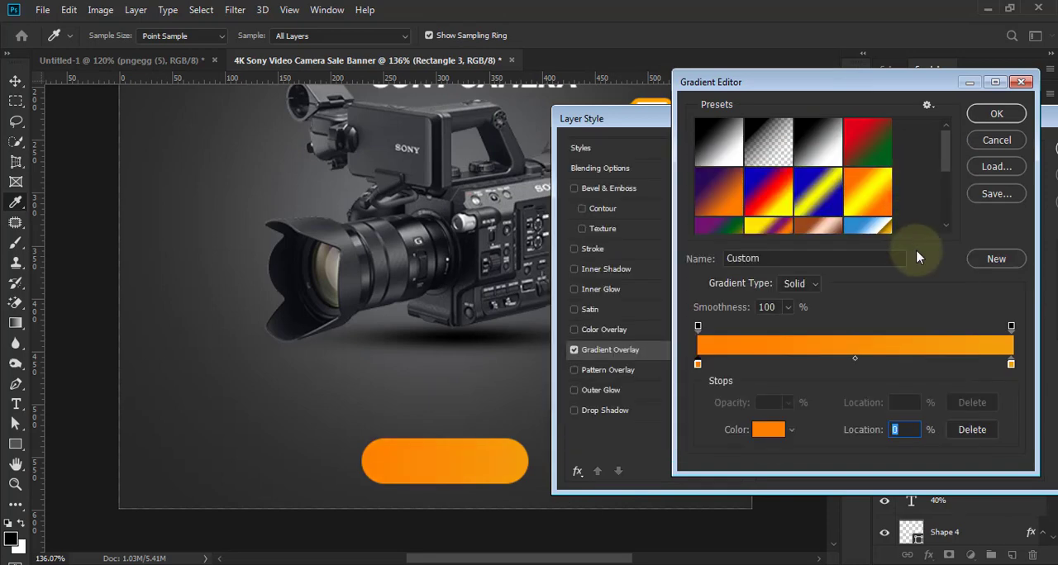
pyautogui.click(995, 116)
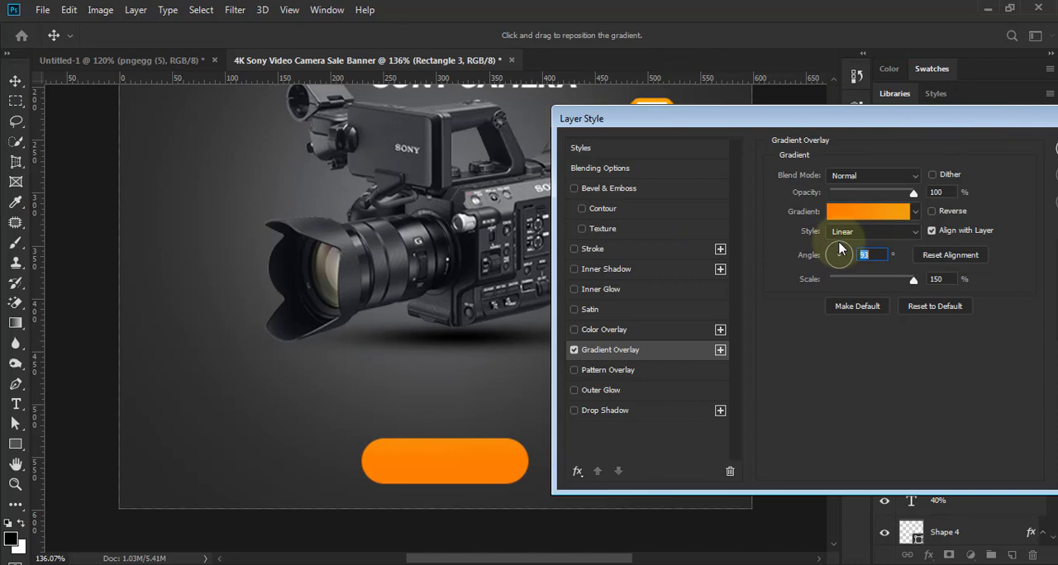
pyautogui.moveTo(968, 113); pyautogui.dragTo(911, 113)
pyautogui.click(1025, 152)
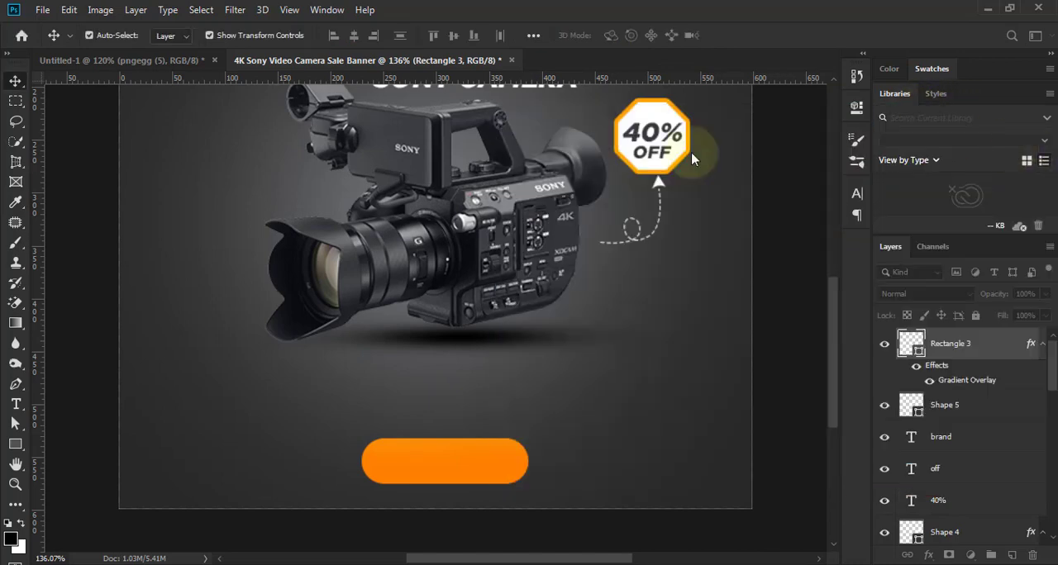
# - Examine the orange button's color and placement within the whole banner
pyautogui.scroll(-4, 615, 340)
pyautogui.click(647, 384)
pyautogui.scroll(-2, 483, 459)
pyautogui.scroll(5, 451, 496)
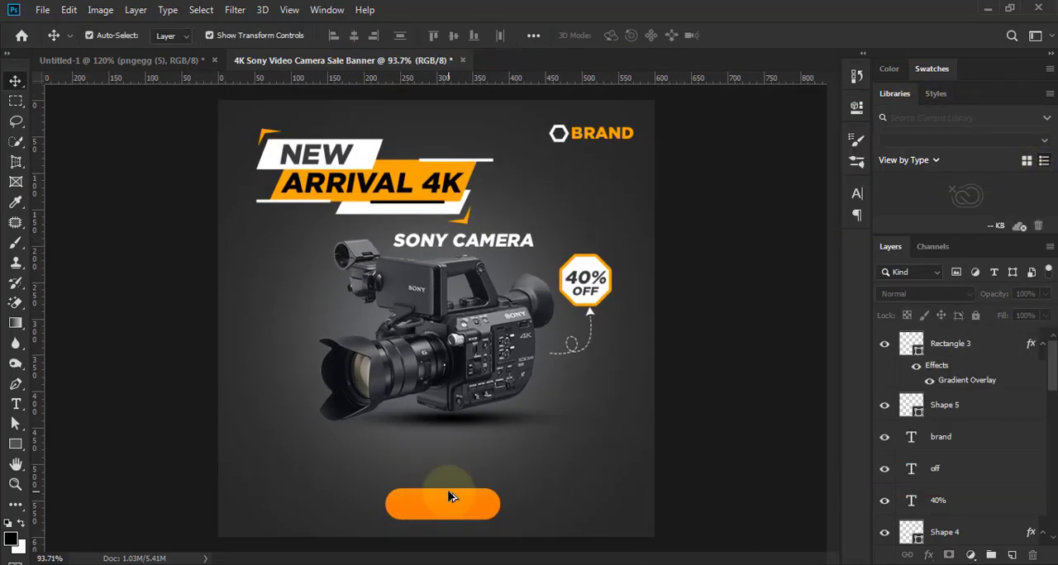
pyautogui.scroll(-2, 463, 431)
pyautogui.scroll(1, 462, 431)
pyautogui.scroll(-1, 468, 442)
pyautogui.scroll(3, 467, 441)
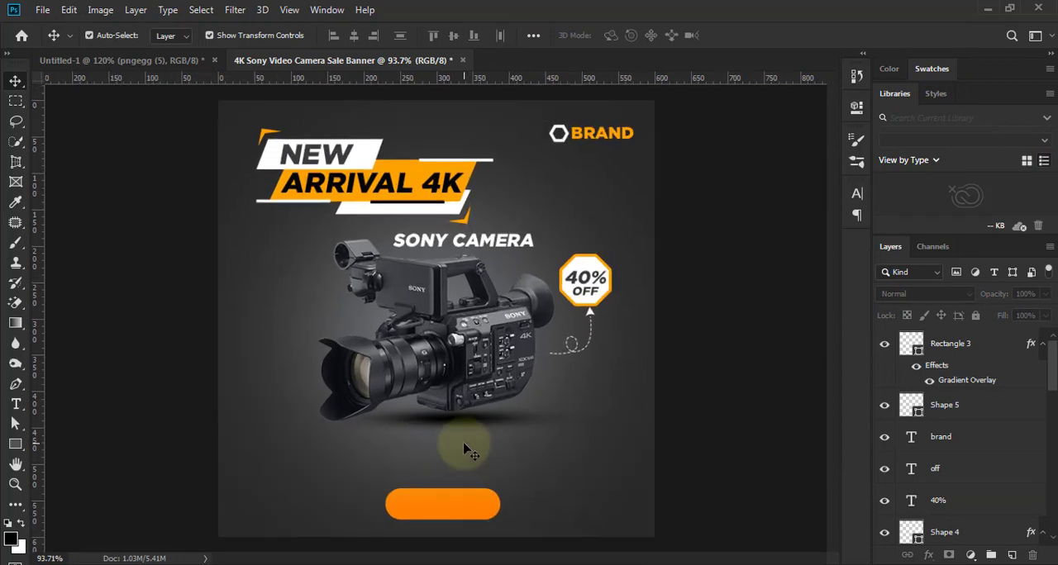
# - Duplicate the orange rounded rectangle layer near the banner's bottom edge
pyautogui.scroll(2, 484, 438)
pyautogui.click(489, 463)
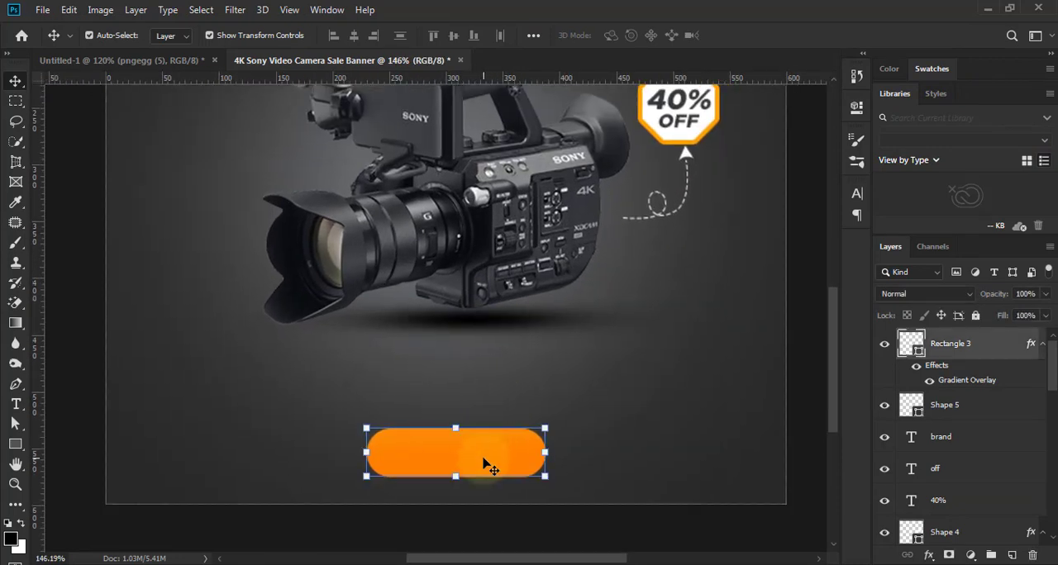
pyautogui.moveTo(997, 351); pyautogui.dragTo(1012, 554)
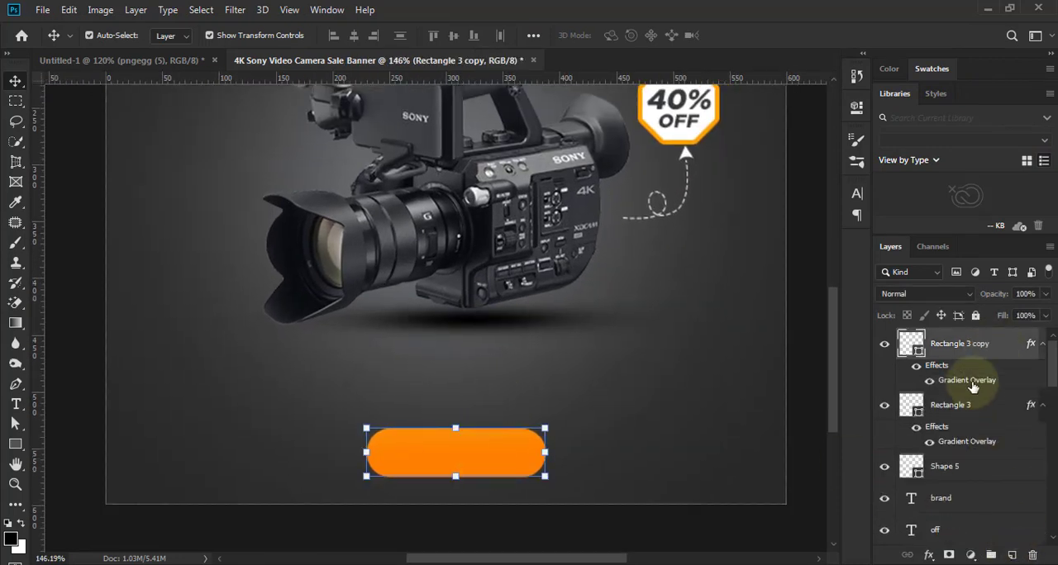
pyautogui.scroll(1, 506, 454)
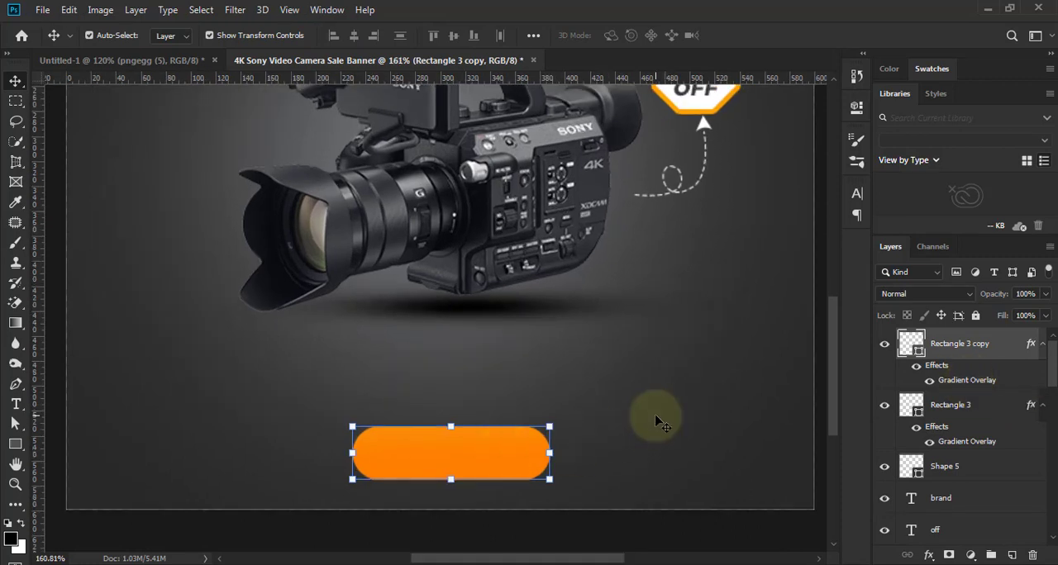
# - Shift the original rounded rectangle slightly down beneath its copy and hide its Gradient Overlay effect
pyautogui.click(972, 406)
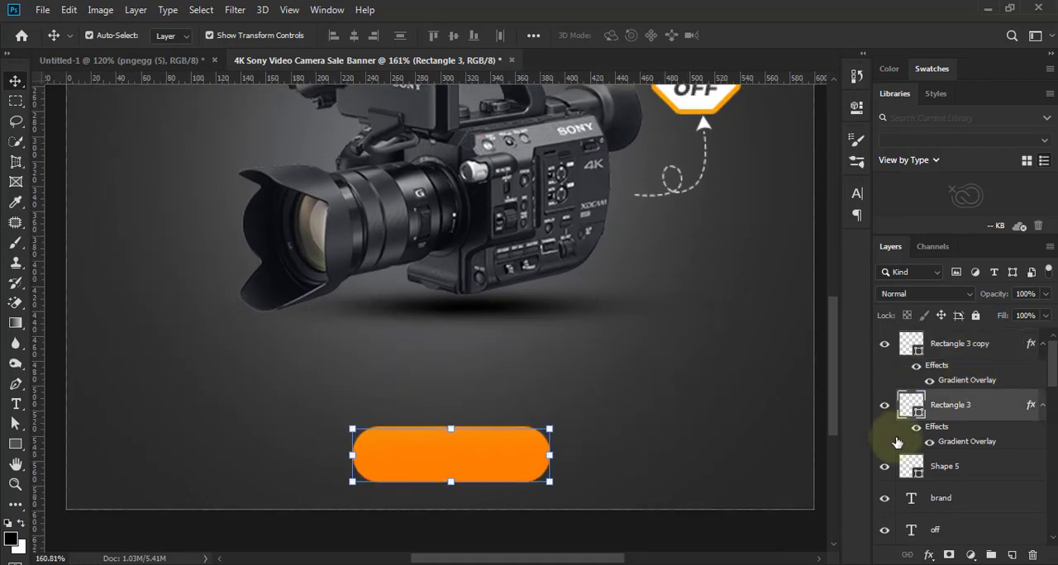
pyautogui.click(768, 413)
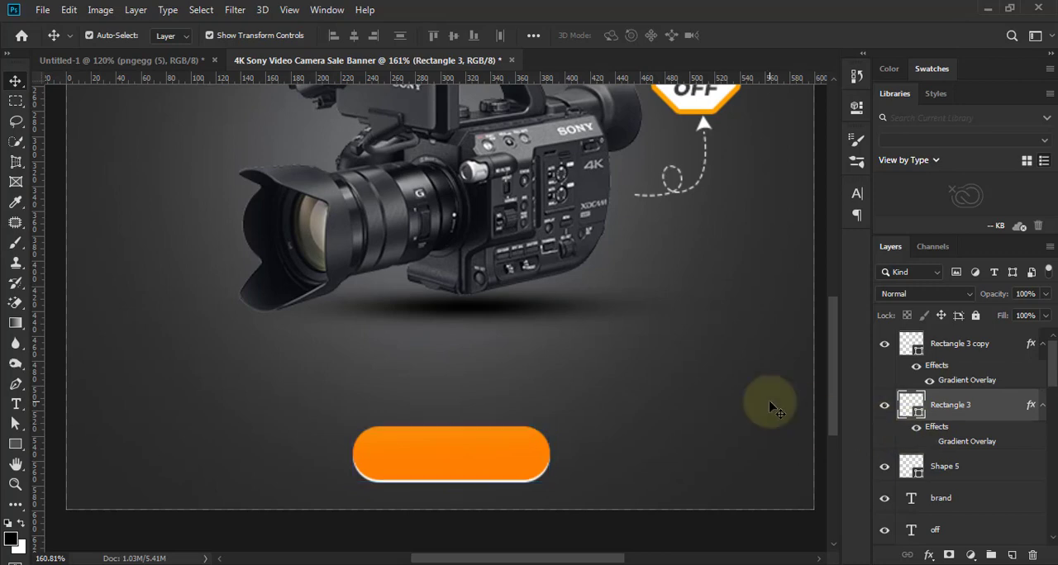
pyautogui.scroll(-4, 649, 421)
pyautogui.scroll(4, 502, 468)
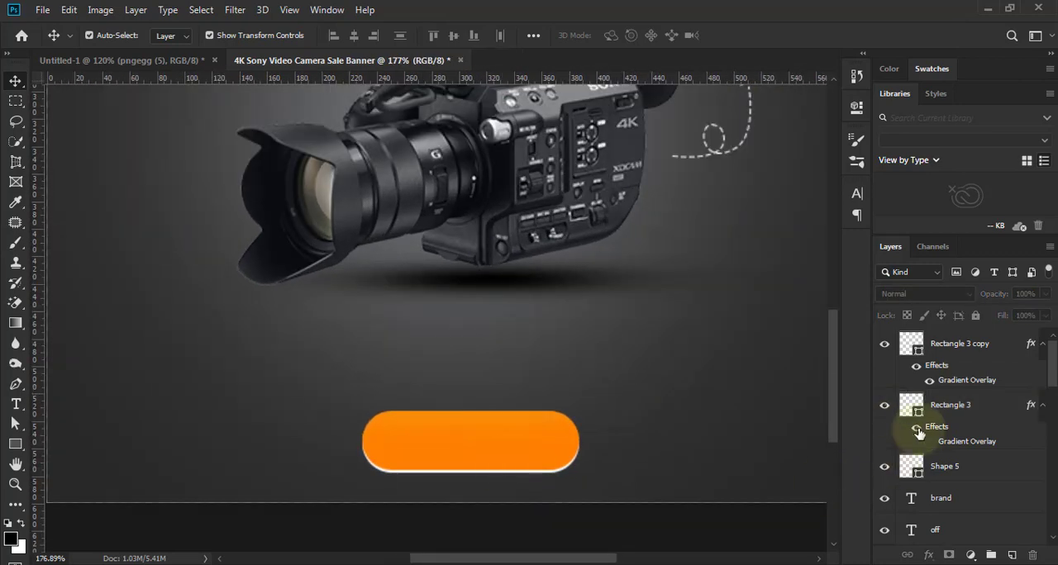
pyautogui.click(916, 430)
# - Scale the white rounded rectangle to 100.63% width and 106.98% height, positioned at X 308.5, Y 555 px as a thin border behind the orange copy
pyautogui.moveTo(576, 445); pyautogui.dragTo(582, 444)
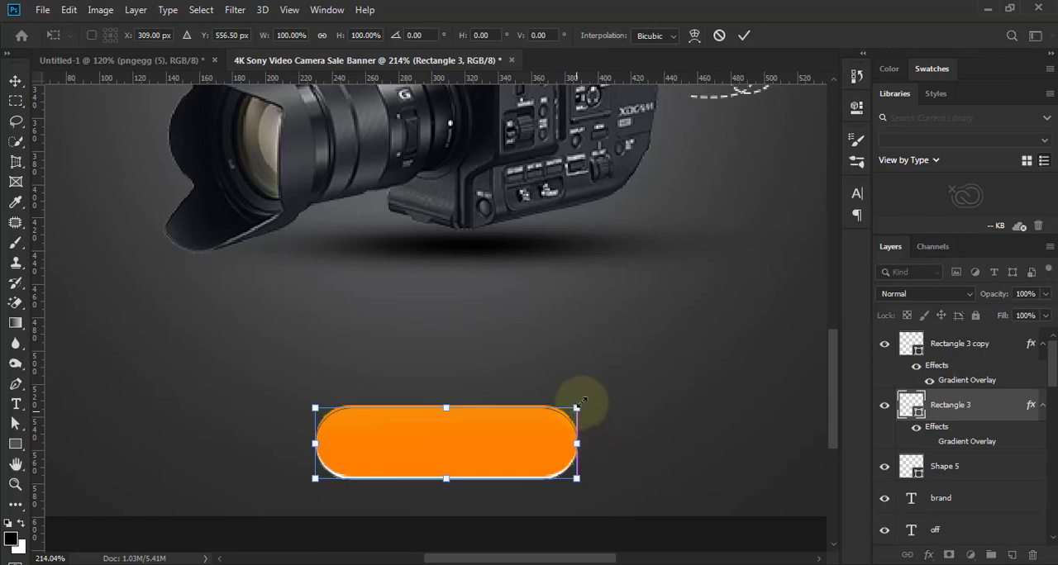
pyautogui.moveTo(582, 403); pyautogui.dragTo(582, 401)
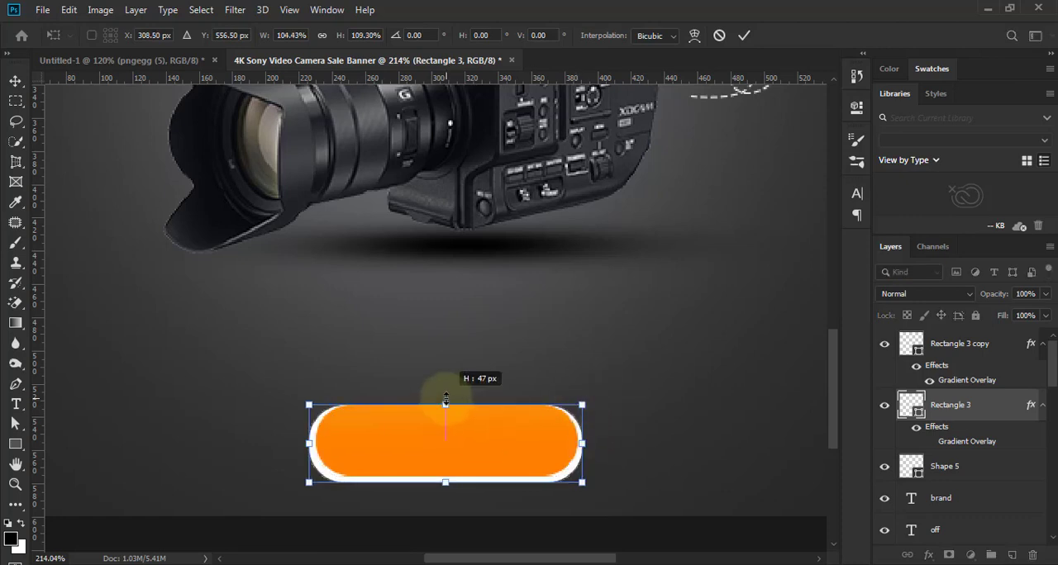
pyautogui.scroll(5, 455, 445)
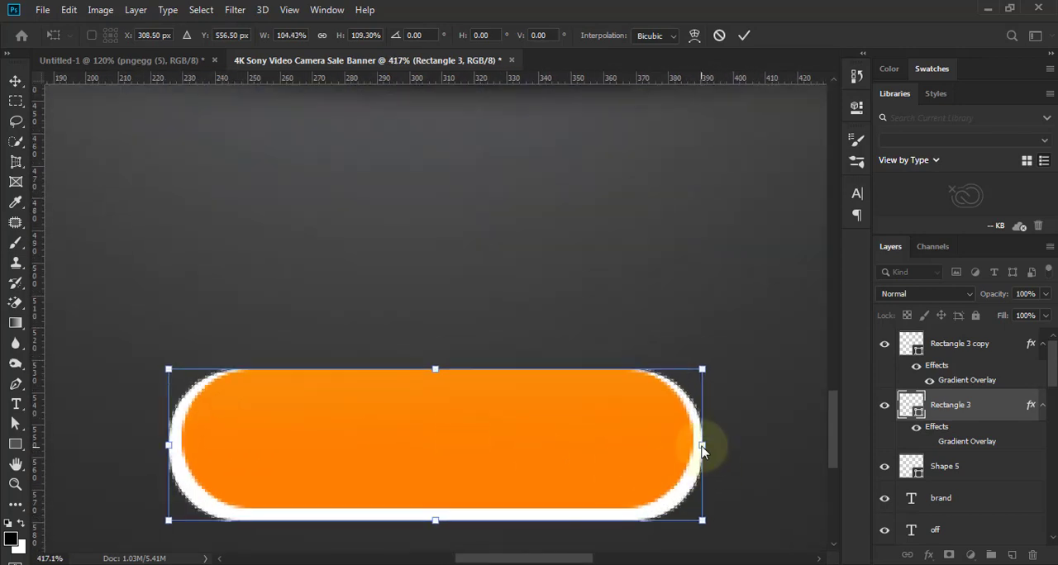
pyautogui.moveTo(701, 445); pyautogui.dragTo(698, 444)
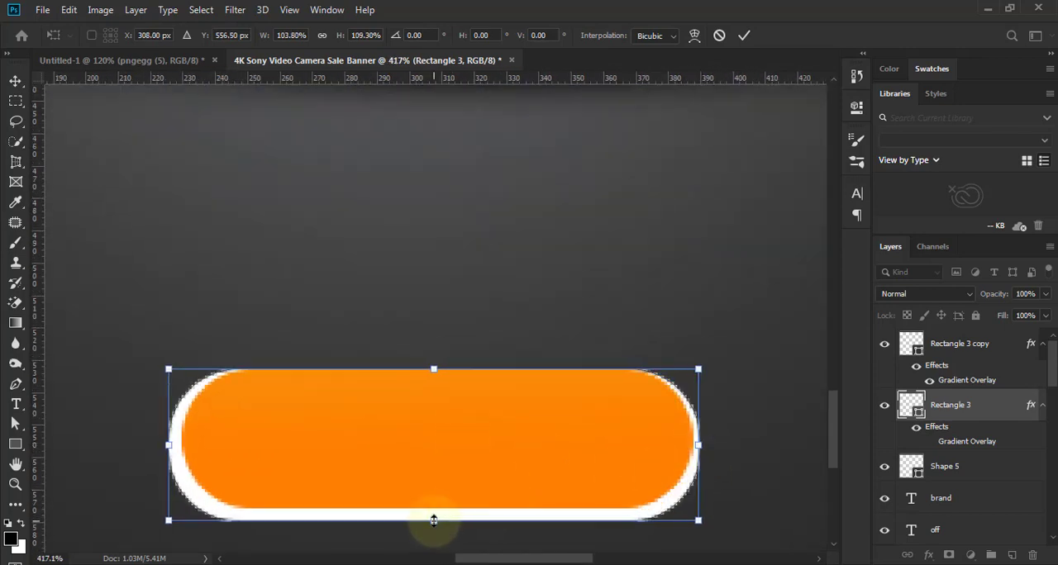
pyautogui.moveTo(432, 519); pyautogui.dragTo(434, 515)
pyautogui.press('Up')
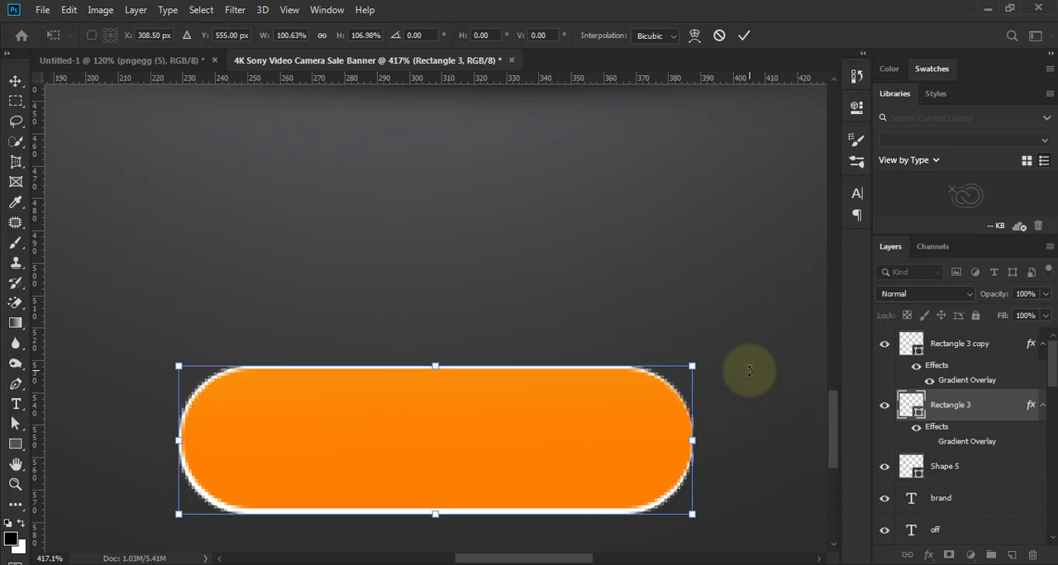
pyautogui.scroll(1, 466, 420)
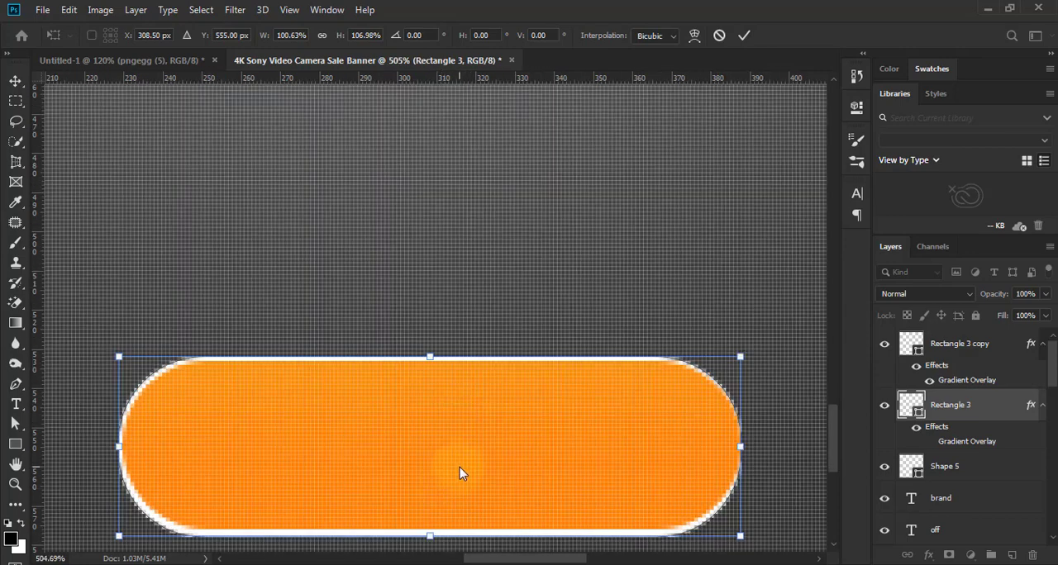
pyautogui.scroll(-6, 462, 450)
pyautogui.press('Return')
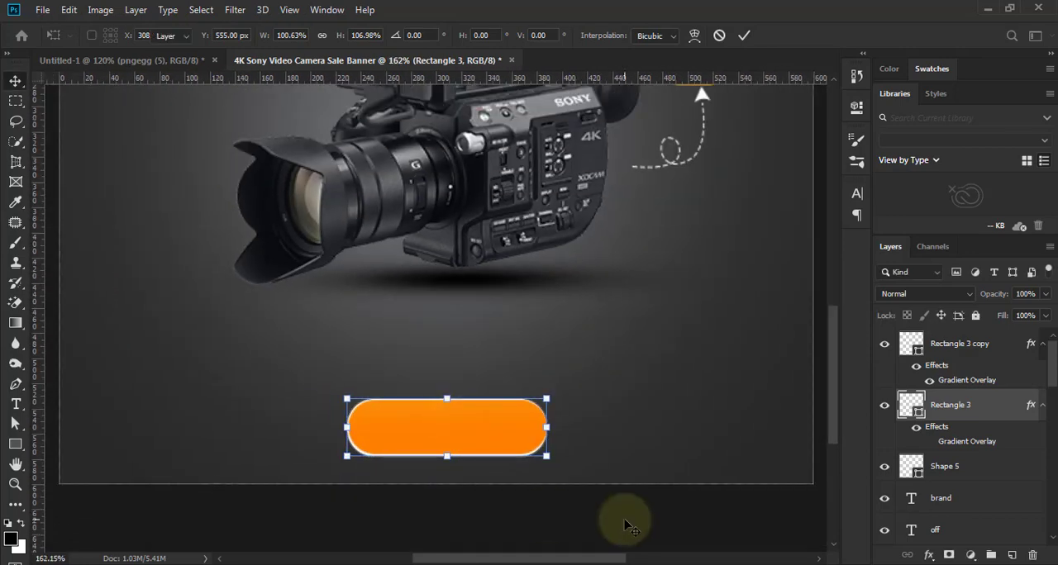
# - Examine the white-bordered orange button in the whole banner and up close
pyautogui.click(585, 497)
pyautogui.scroll(-3, 585, 494)
pyautogui.scroll(1, 524, 503)
pyautogui.scroll(-1, 410, 493)
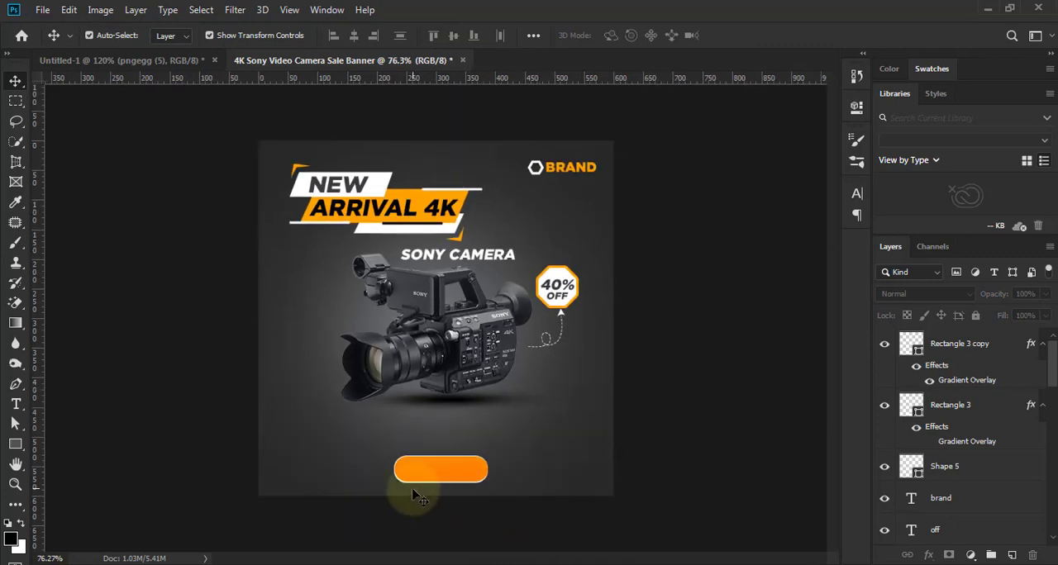
pyautogui.scroll(3, 489, 501)
pyautogui.scroll(-1, 541, 463)
pyautogui.scroll(5, 538, 474)
pyautogui.click(535, 477)
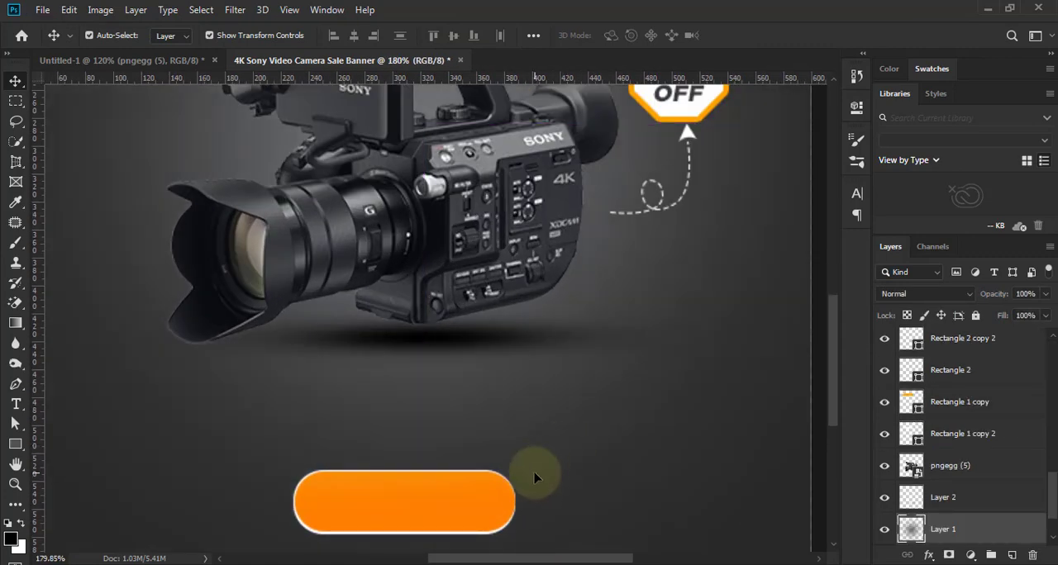
# - Change the start color stop of the top button copy's Gradient Overlay to dark 1b1c20, sampled from the camera lens
pyautogui.scroll(1, 535, 477)
pyautogui.keyDown('ctrl'); pyautogui.click(479, 496); pyautogui.keyUp('ctrl')
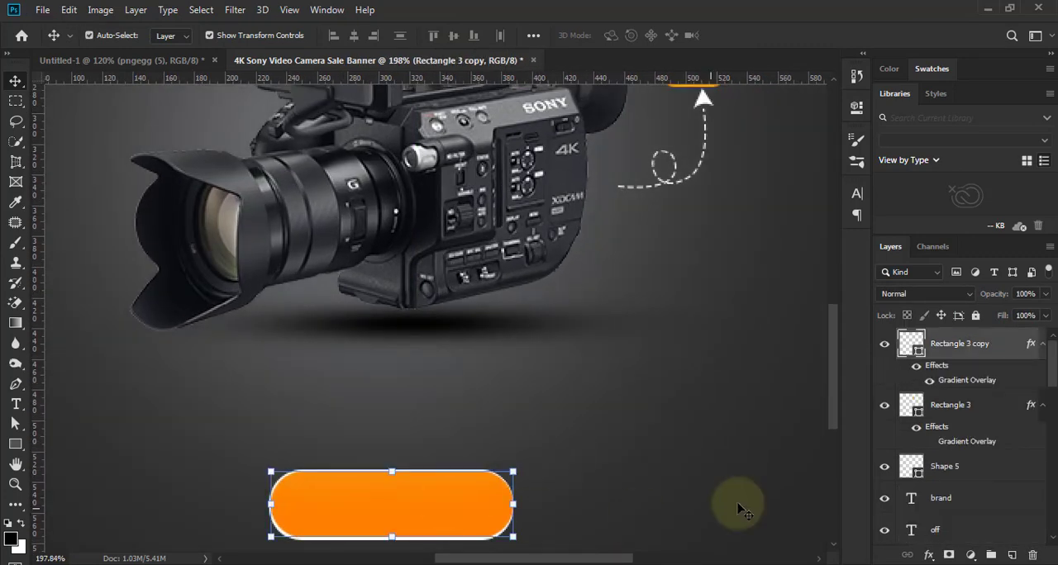
pyautogui.doubleClick(967, 380)
pyautogui.click(727, 210)
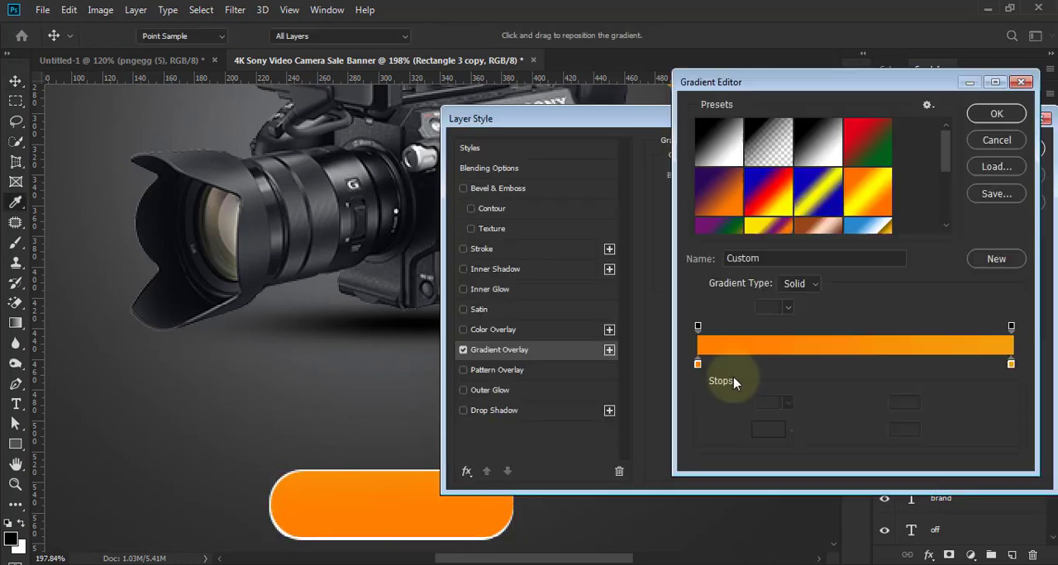
pyautogui.click(699, 361)
pyautogui.click(769, 427)
pyautogui.click(347, 257)
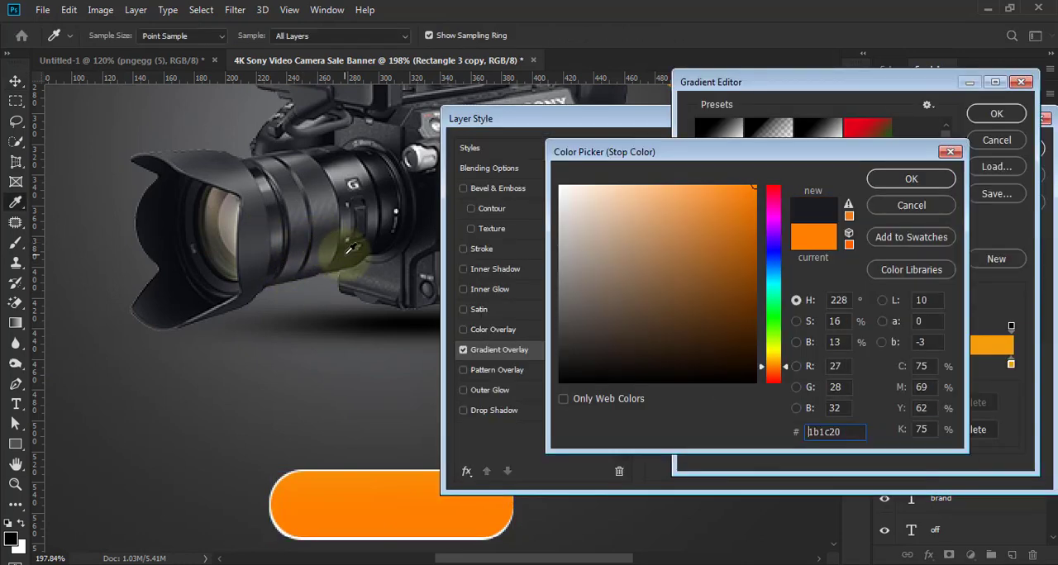
pyautogui.click(937, 180)
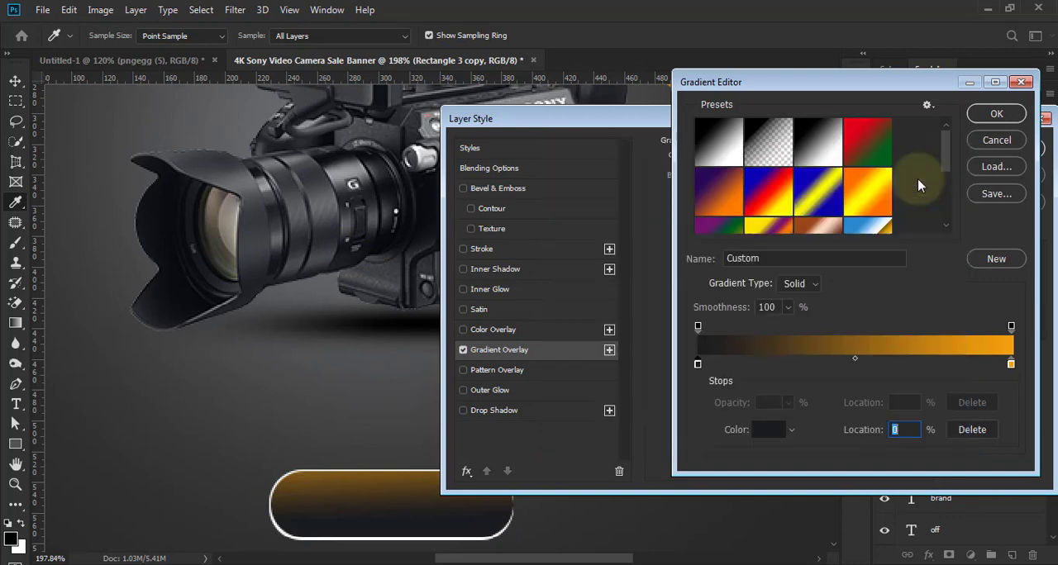
# - Change the end color stop of the top button copy's Gradient Overlay to light gray and apply the layer style
pyautogui.click(1011, 364)
pyautogui.click(768, 428)
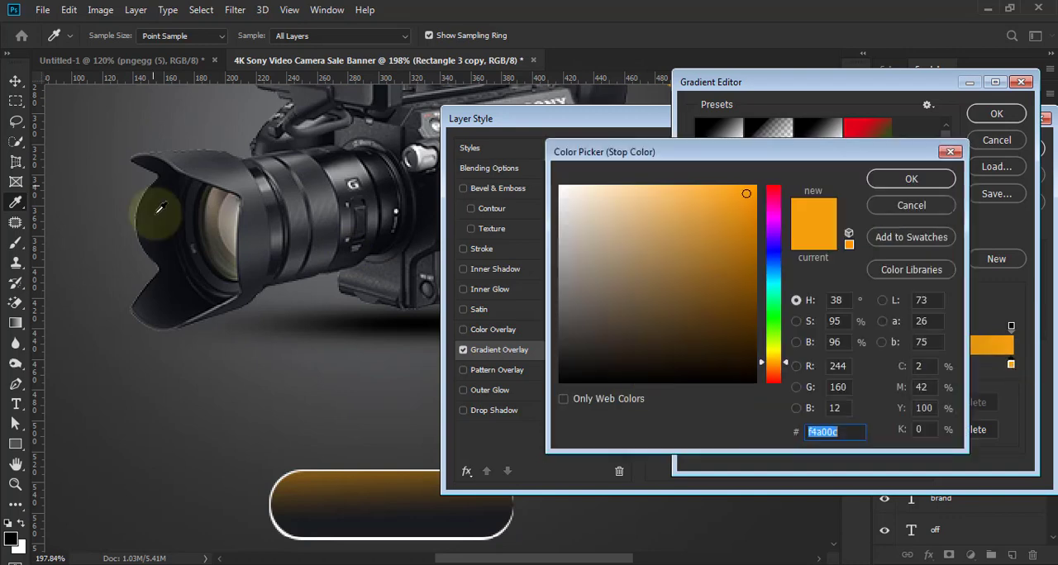
pyautogui.click(235, 178)
pyautogui.moveTo(561, 283); pyautogui.dragTo(562, 258)
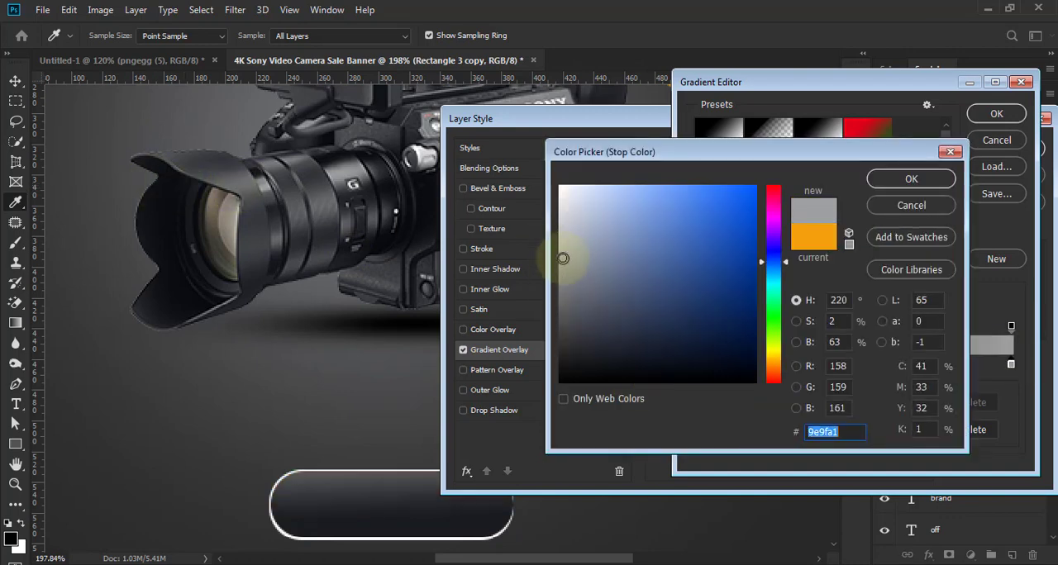
pyautogui.click(562, 246)
pyautogui.click(347, 170)
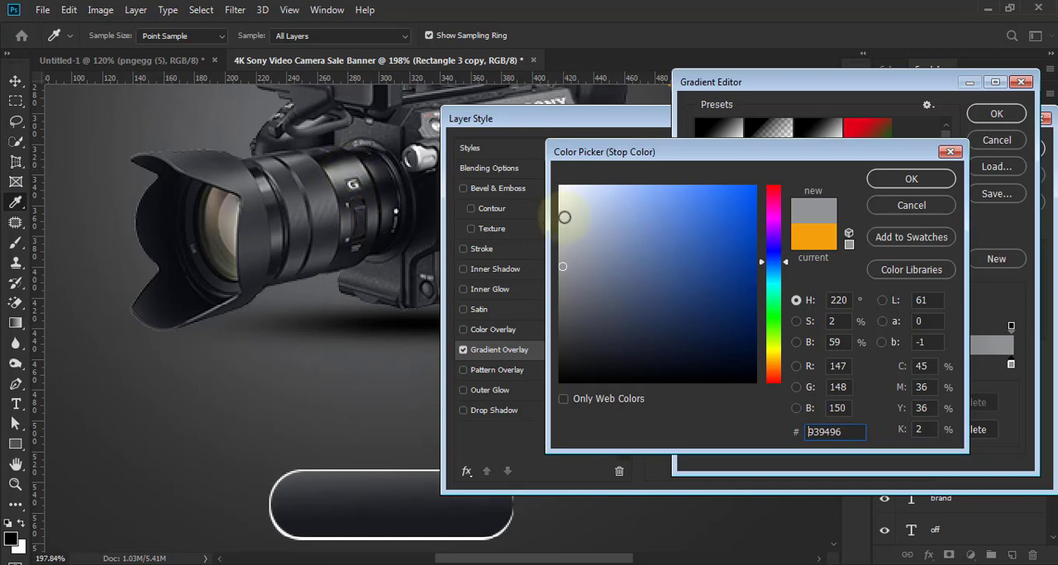
pyautogui.click(561, 241)
pyautogui.click(885, 177)
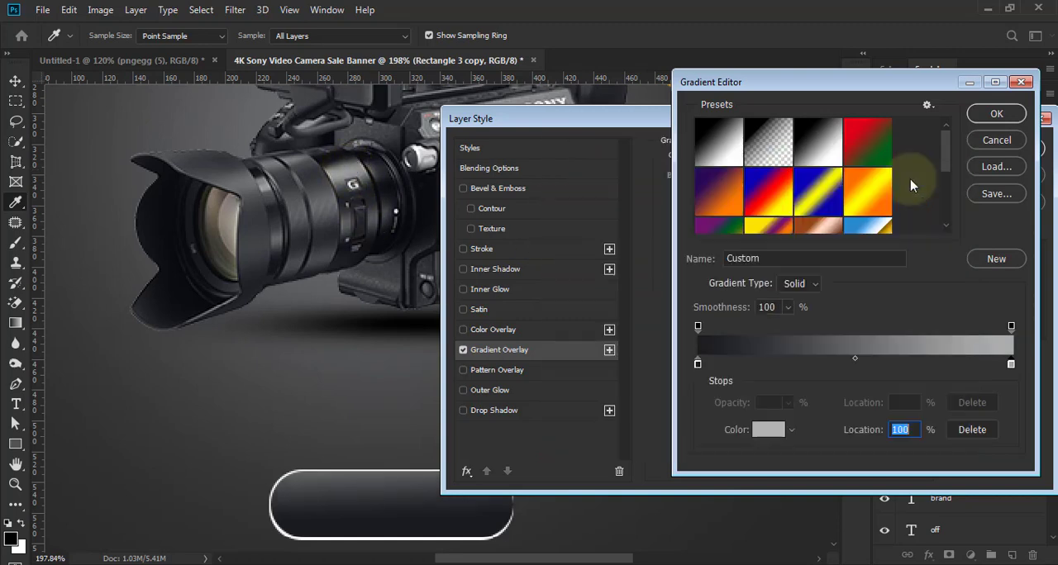
pyautogui.click(995, 114)
pyautogui.click(992, 147)
pyautogui.hotkey('ctrl', '0')
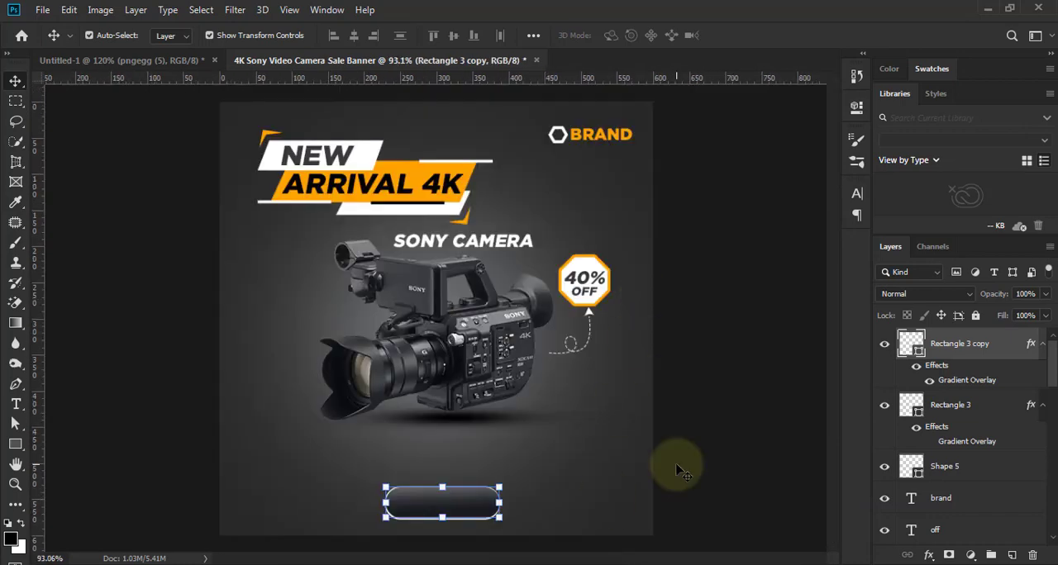
pyautogui.click(676, 465)
# - Widen the white rectangle behind the button to 160 px so its border shows evenly along the rounded ends
pyautogui.scroll(-3, 677, 453)
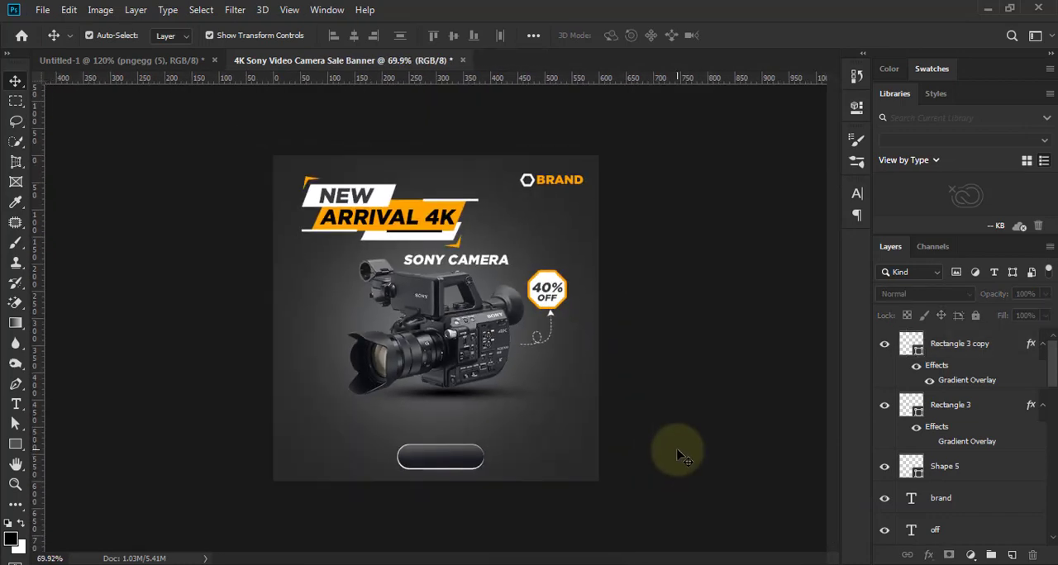
pyautogui.scroll(2, 452, 522)
pyautogui.scroll(8, 452, 529)
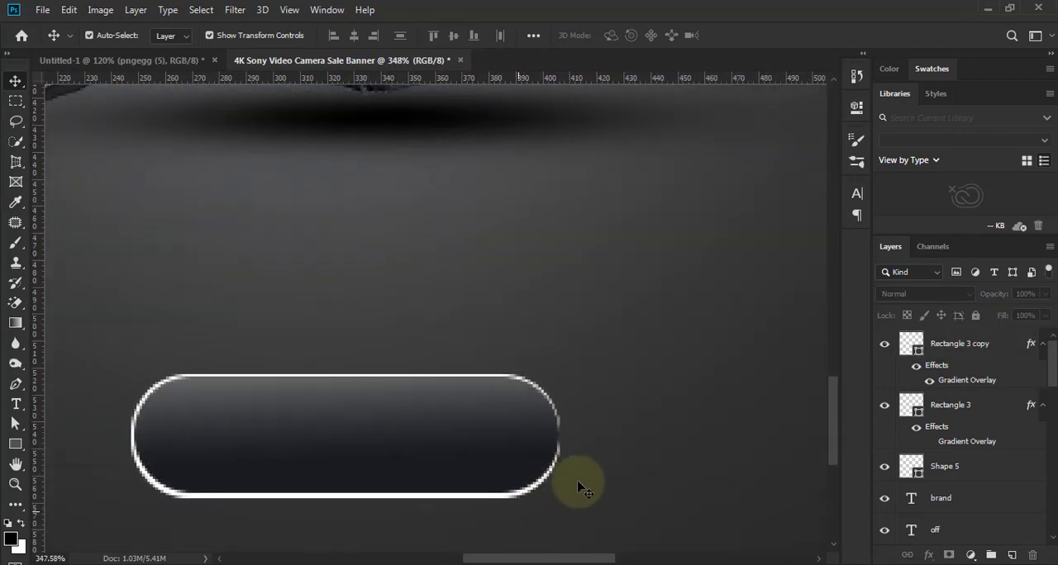
pyautogui.scroll(3, 555, 499)
pyautogui.click(485, 484)
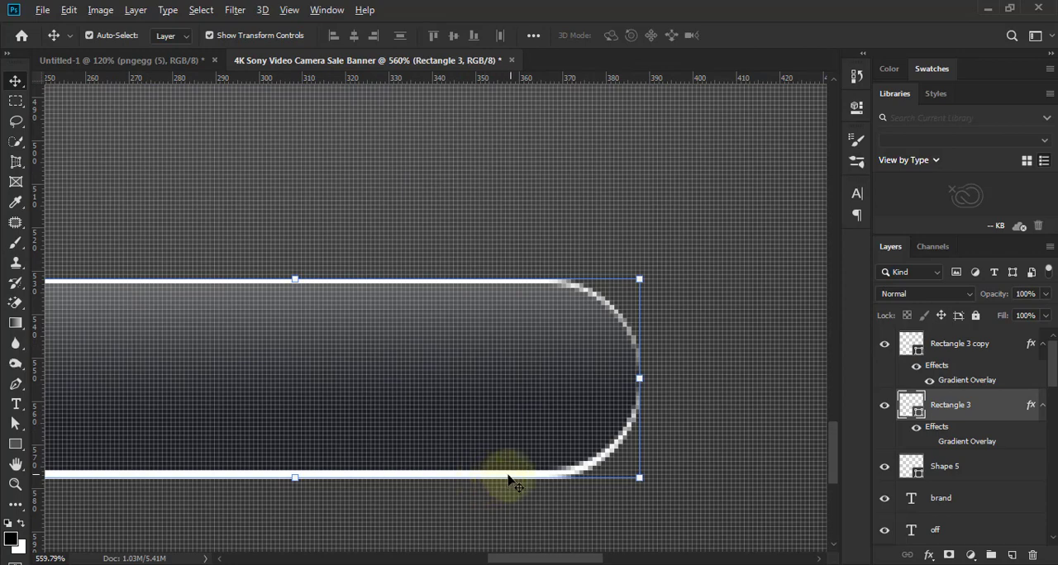
pyautogui.scroll(-3, 510, 480)
pyautogui.scroll(1, 500, 489)
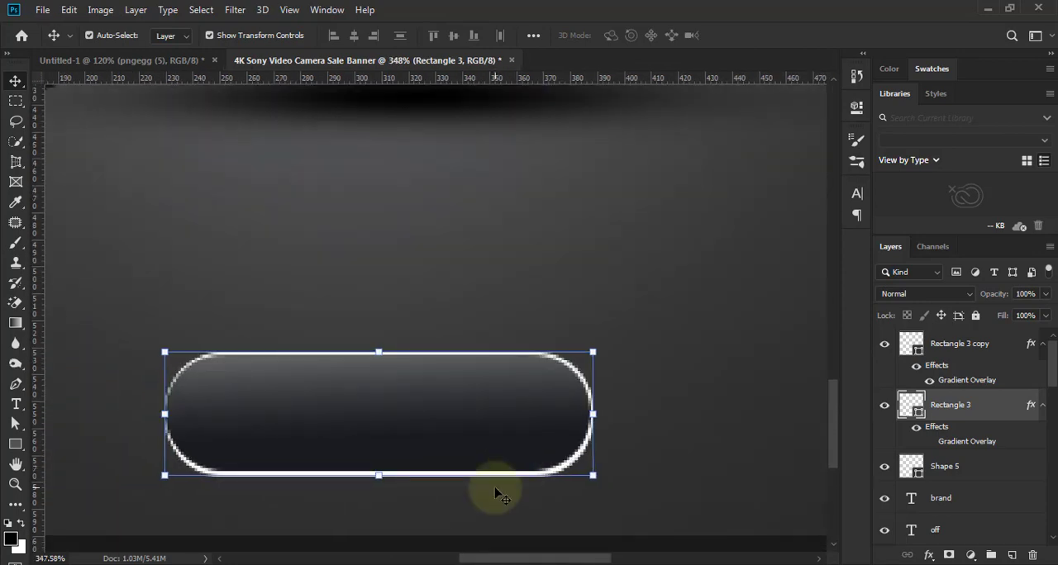
pyautogui.scroll(6, 349, 414)
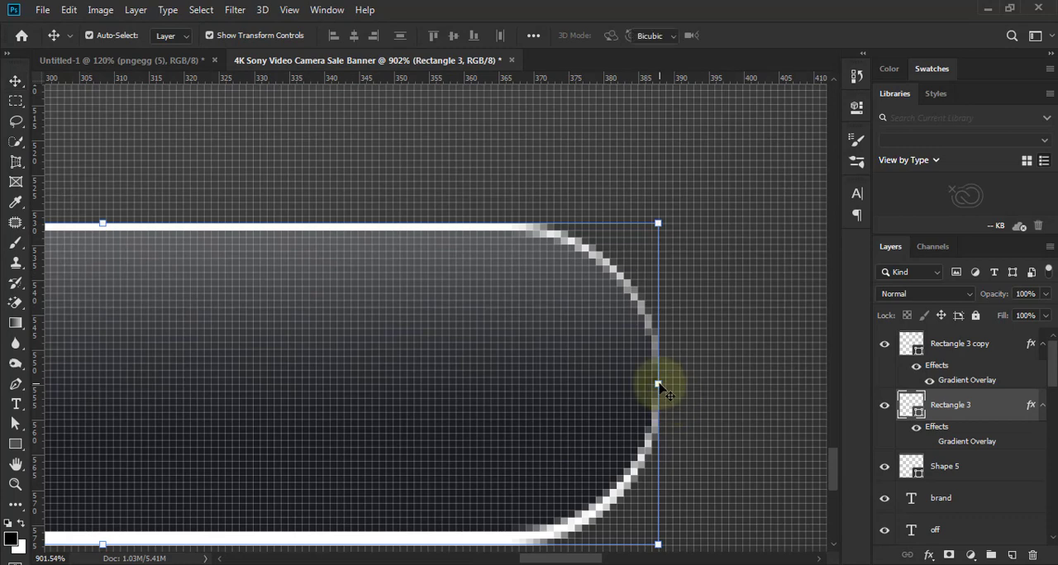
pyautogui.click(659, 385)
pyautogui.moveTo(664, 386); pyautogui.dragTo(667, 382)
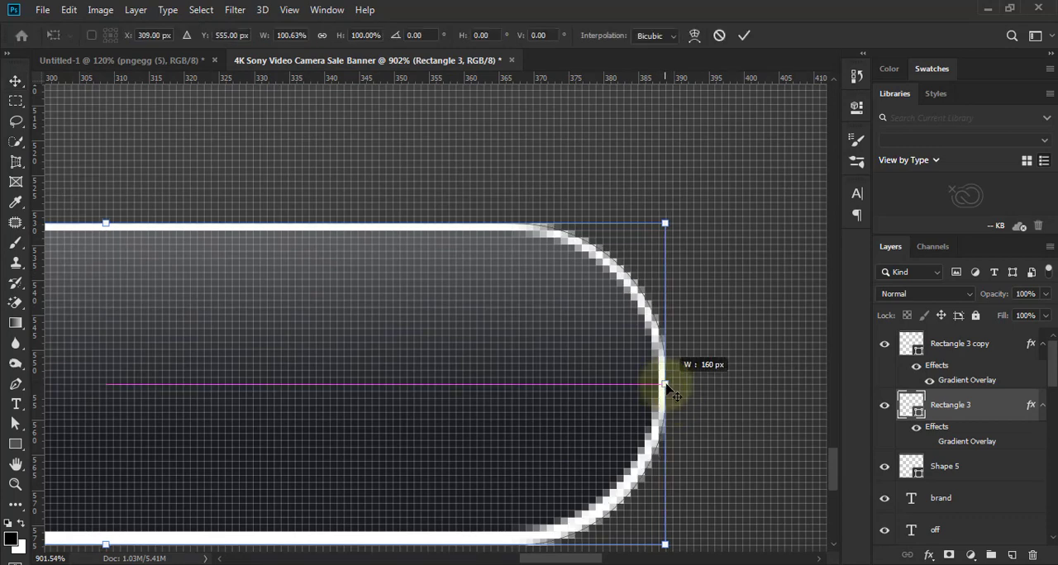
pyautogui.click(744, 36)
pyautogui.scroll(-5, 539, 347)
pyautogui.scroll(-2, 557, 479)
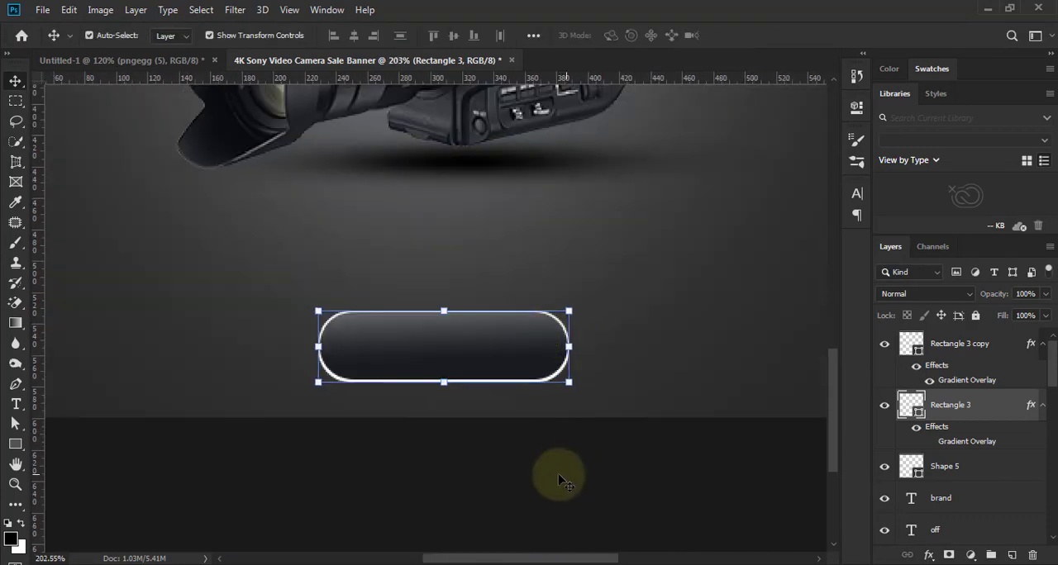
pyautogui.click(524, 466)
# - Add the text SHOP NOW in orange Gotham Black over the dark button
pyautogui.scroll(-5, 524, 465)
pyautogui.scroll(3, 529, 468)
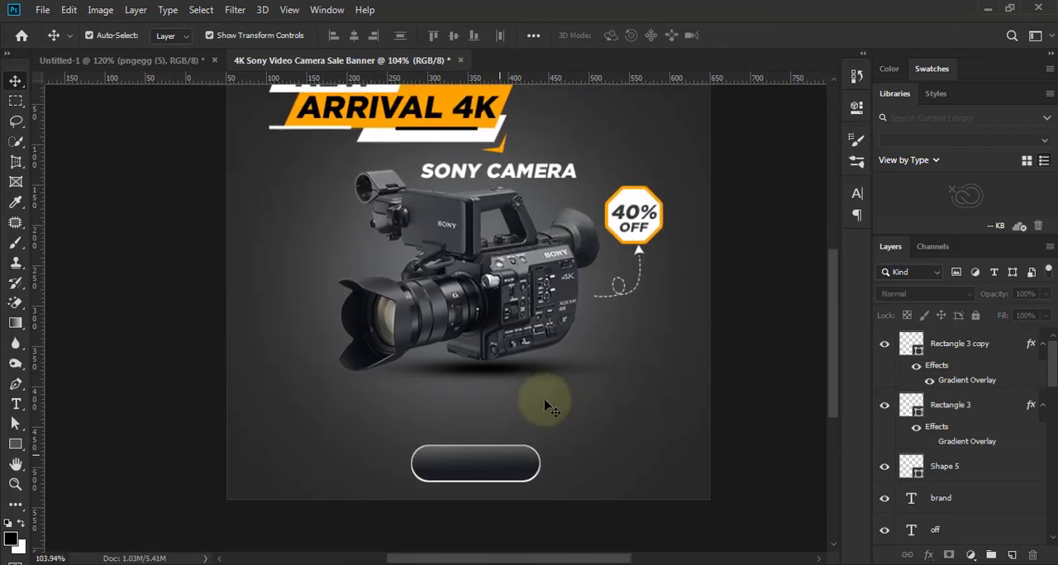
pyautogui.press('t')
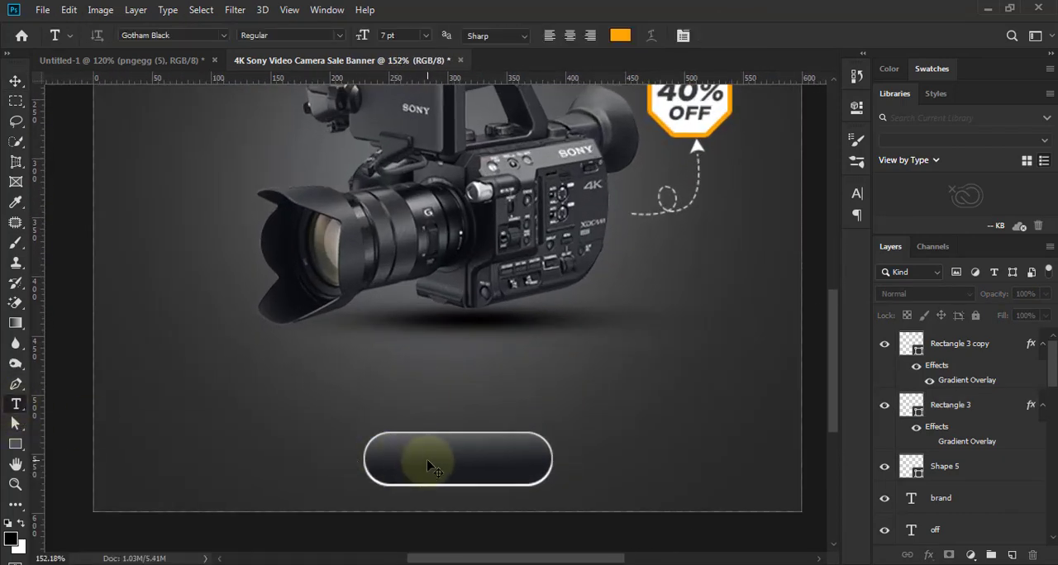
pyautogui.click(427, 465)
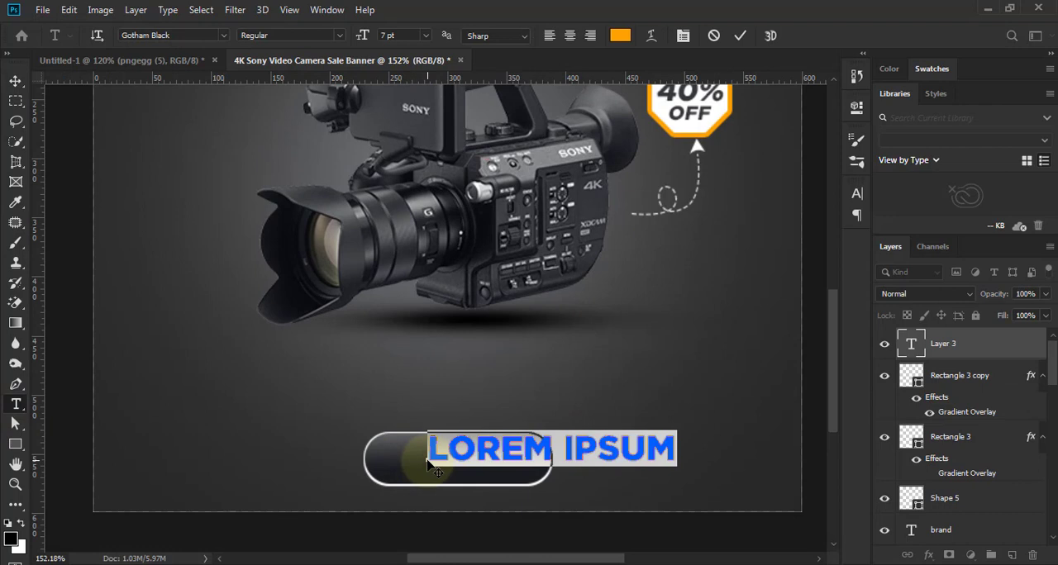
pyautogui.write('SHOP NOW')
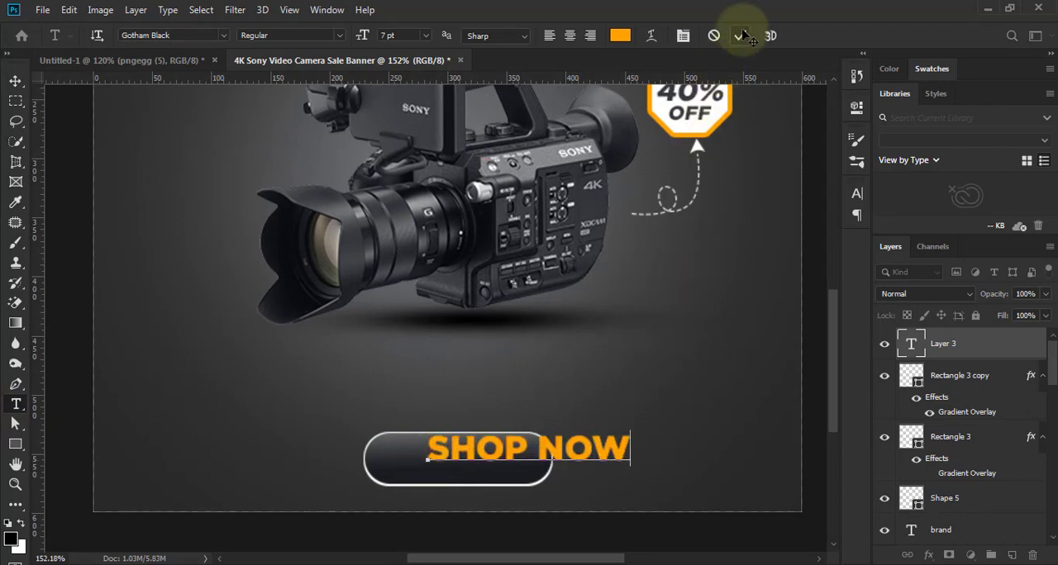
pyautogui.click(738, 36)
# - Set the SHOP NOW text size to 5 pt and center it inside the button
pyautogui.click(15, 80)
pyautogui.click(857, 192)
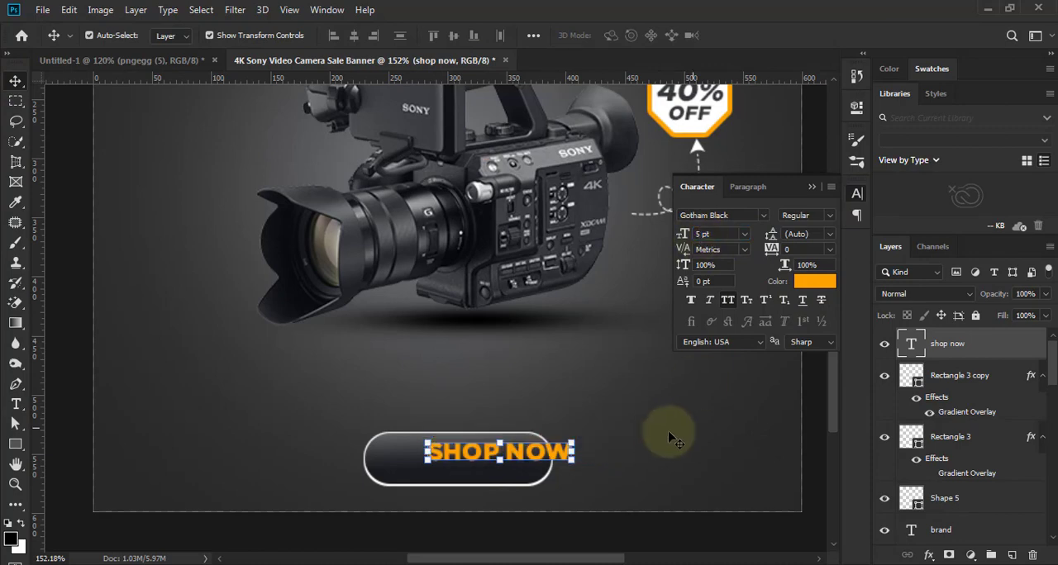
pyautogui.moveTo(513, 454); pyautogui.dragTo(481, 464)
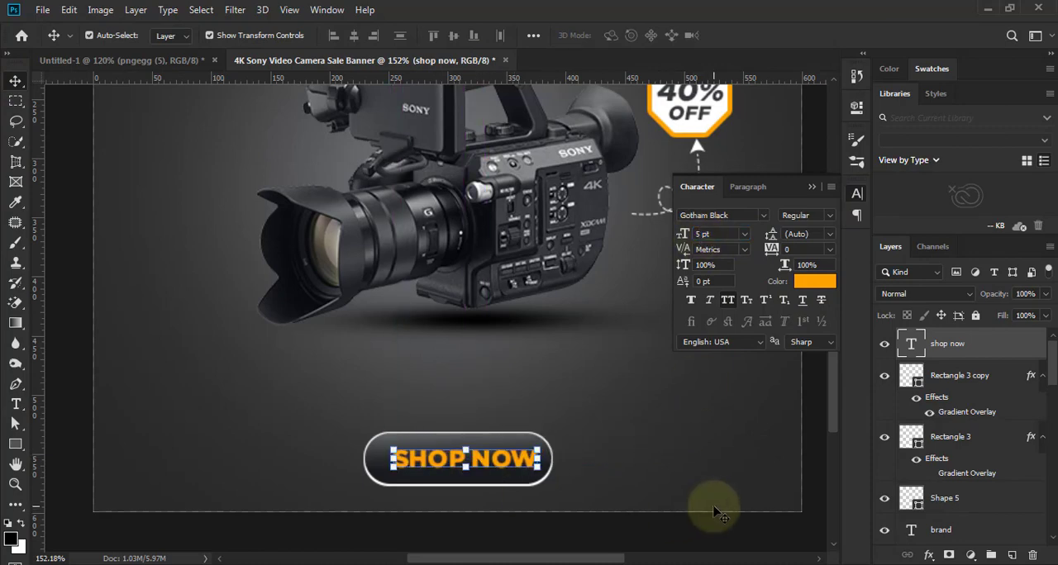
pyautogui.press('Left')
pyautogui.scroll(-6, 621, 439)
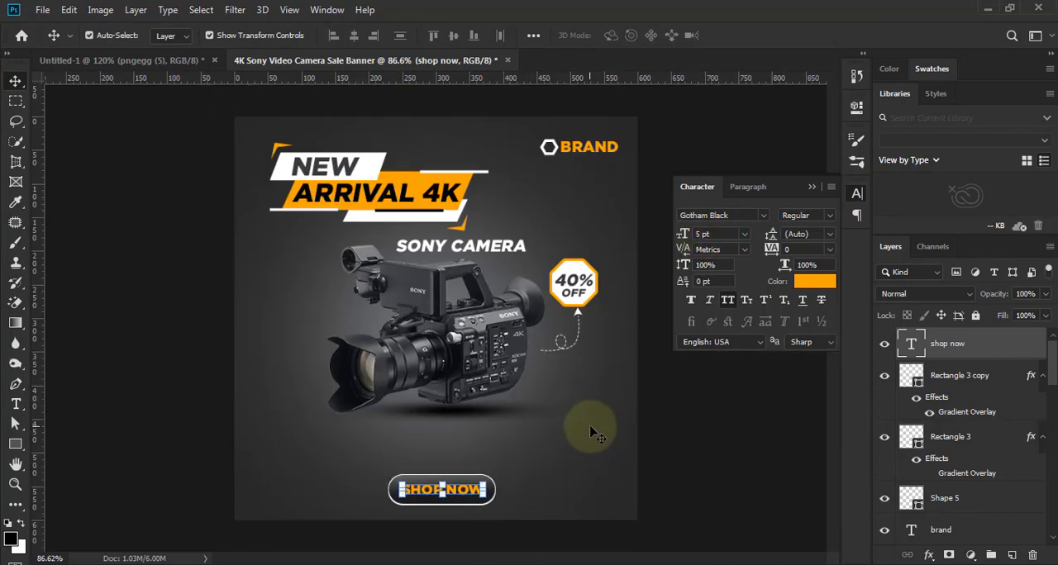
pyautogui.click(701, 494)
pyautogui.scroll(-2, 675, 452)
pyautogui.click(811, 186)
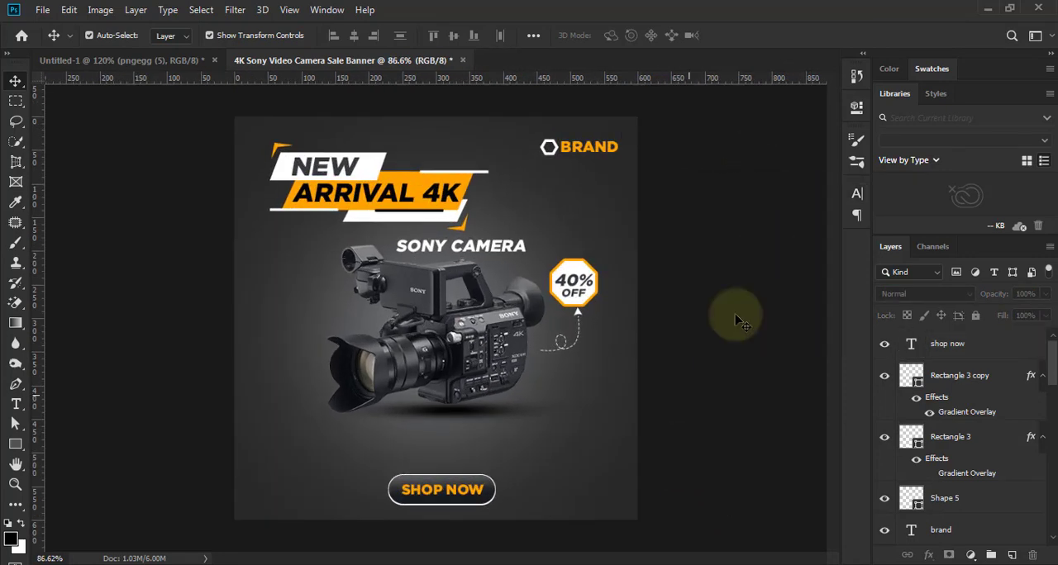
# - Examine the whole banner with the finished button at different magnifications
pyautogui.scroll(3, 739, 320)
pyautogui.scroll(-1, 736, 321)
pyautogui.scroll(1, 735, 320)
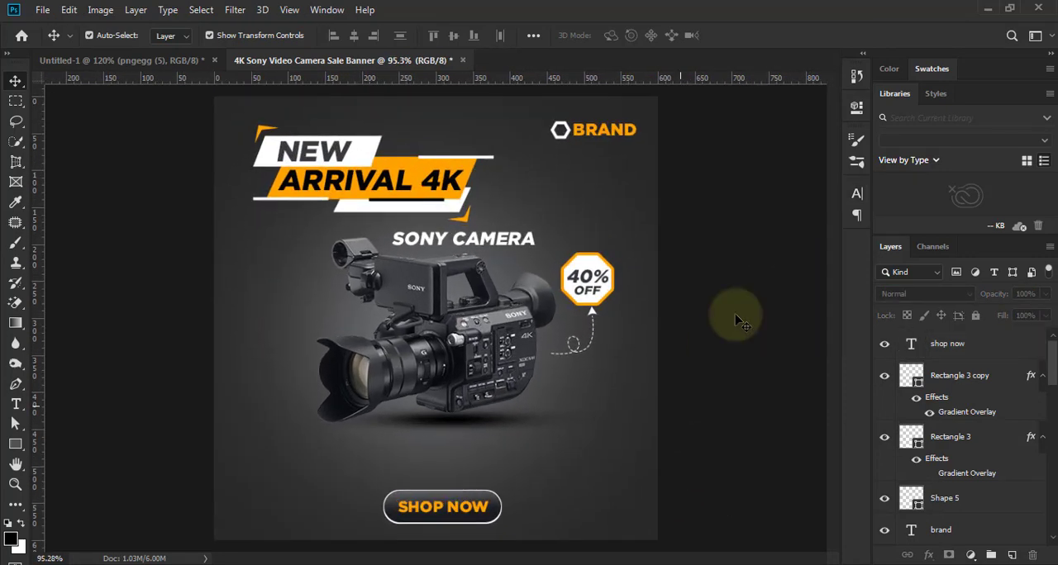
pyautogui.scroll(-1, 735, 320)
pyautogui.scroll(1, 735, 321)
pyautogui.scroll(-1, 735, 321)
pyautogui.scroll(1, 735, 320)
pyautogui.scroll(-5, 958, 446)
# - Set the texture layer above the background color fill to Normal blending and about 16% opacity
pyautogui.click(907, 497)
pyautogui.moveTo(924, 499); pyautogui.dragTo(923, 498)
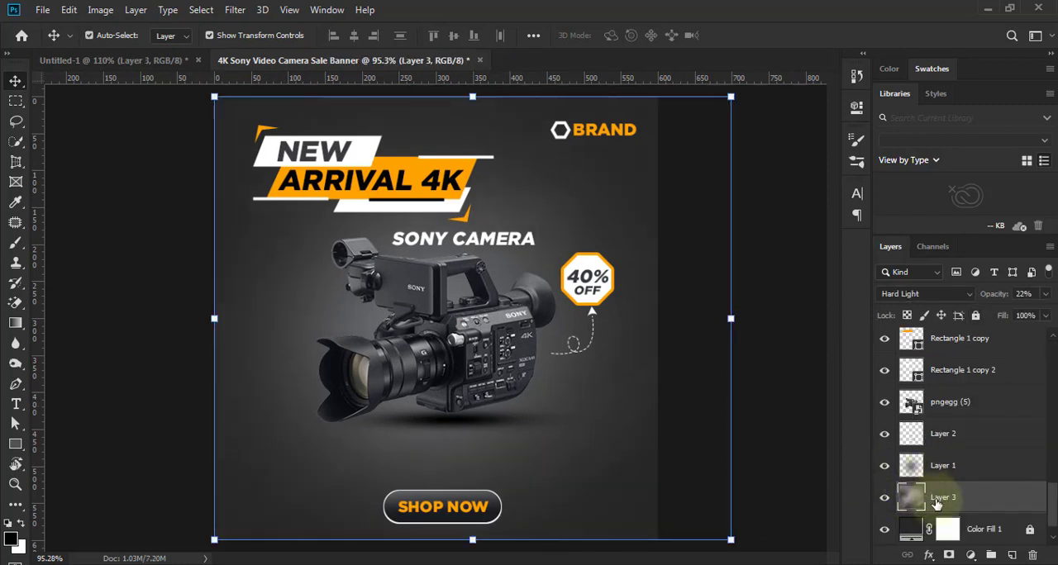
pyautogui.click(884, 498)
pyautogui.click(884, 497)
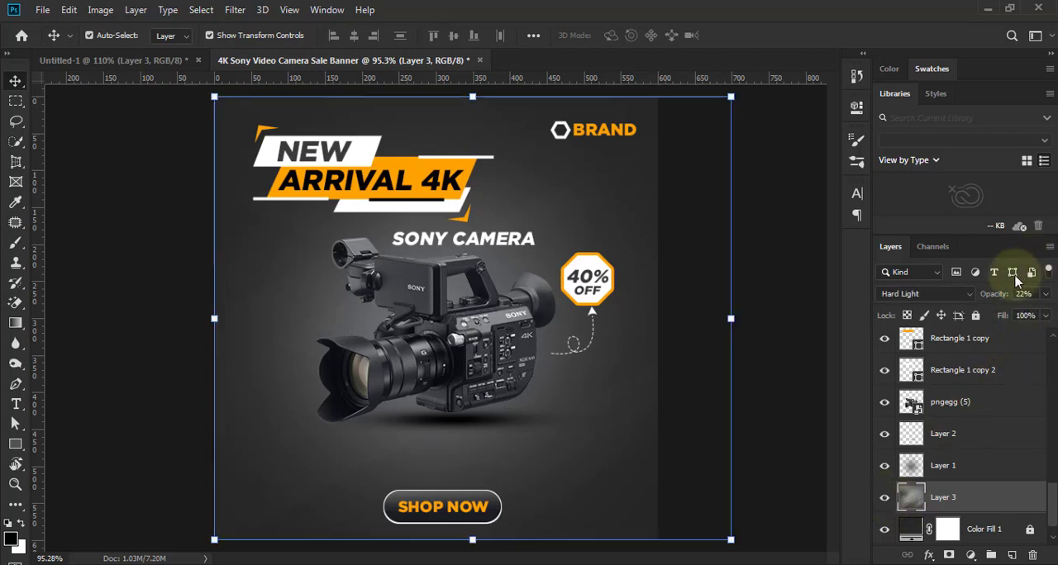
pyautogui.click(967, 299)
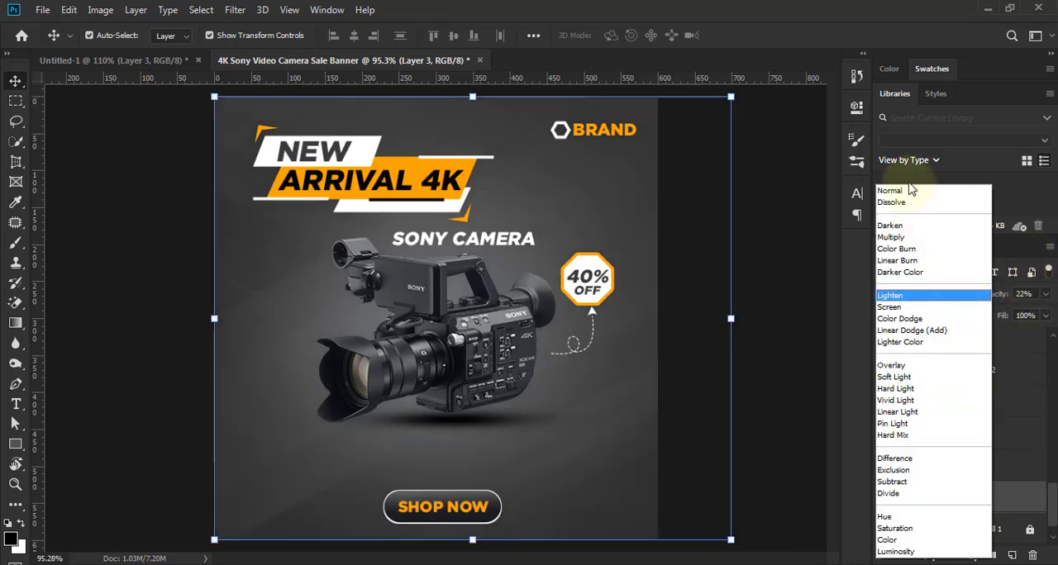
pyautogui.click(908, 191)
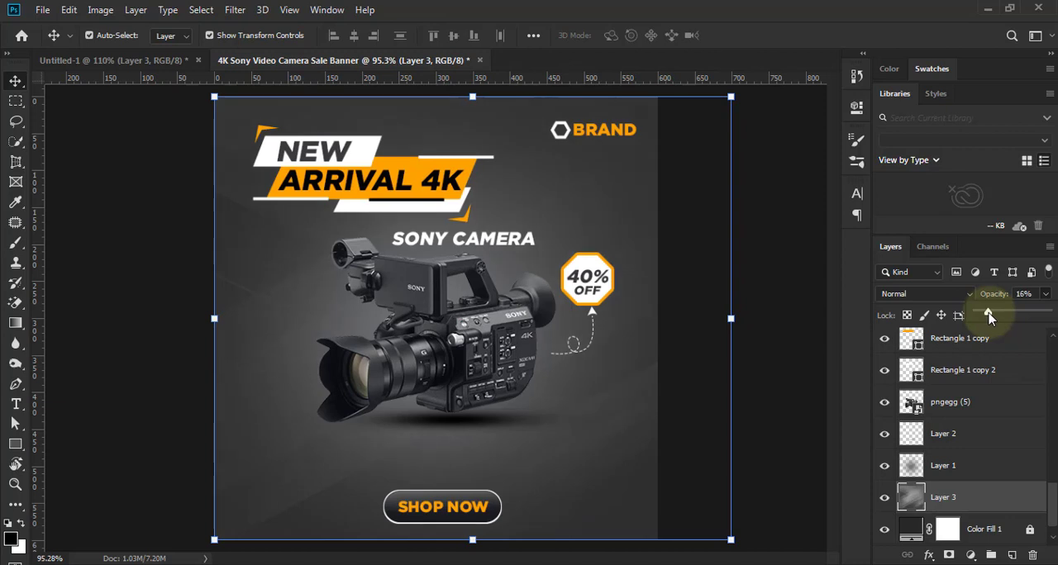
pyautogui.click(765, 352)
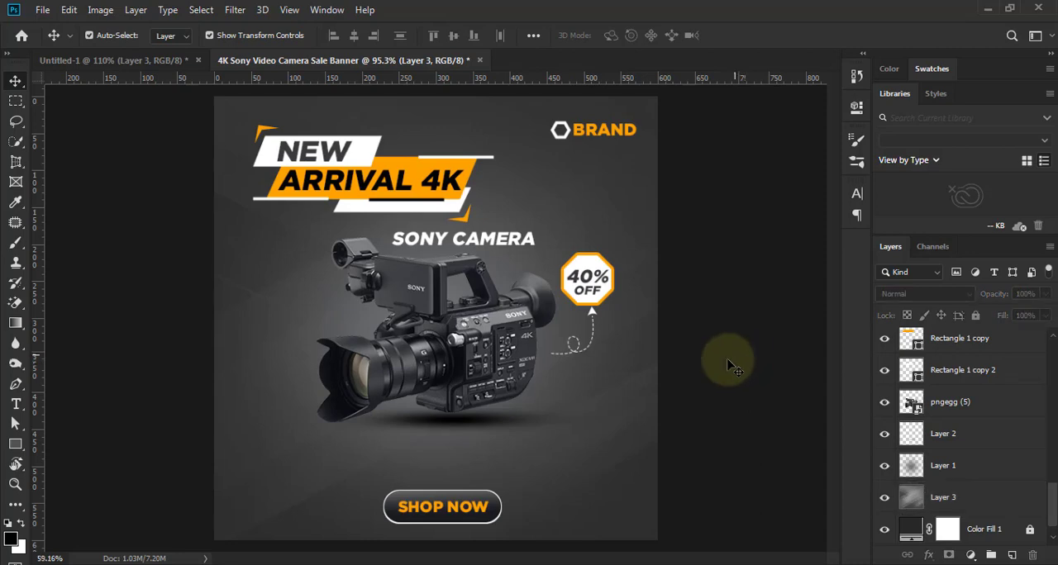
# - Examine the textured background around the camera up close and across the whole banner
pyautogui.scroll(-5, 727, 360)
pyautogui.scroll(5, 603, 394)
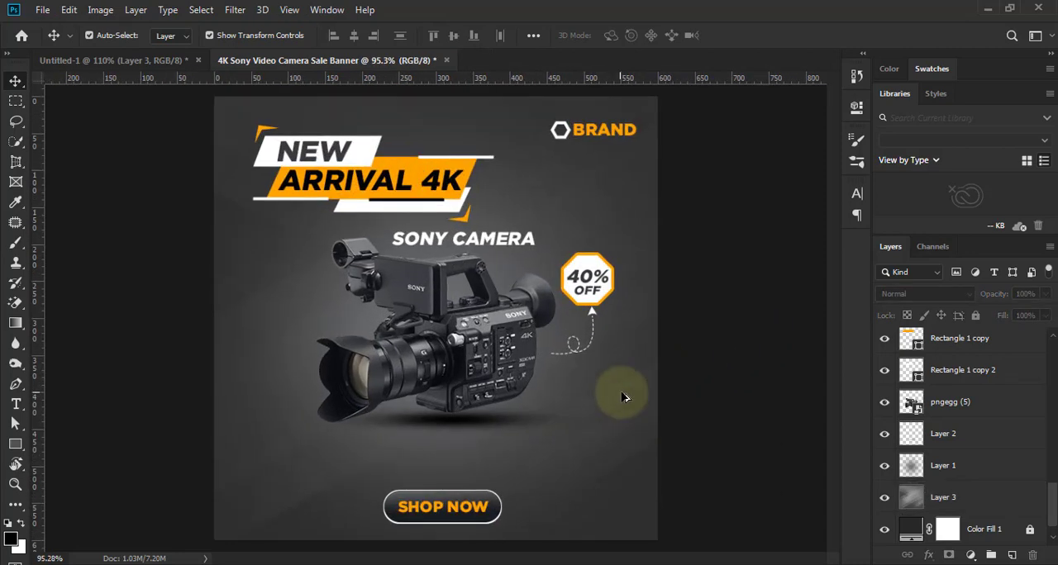
pyautogui.scroll(5, 621, 399)
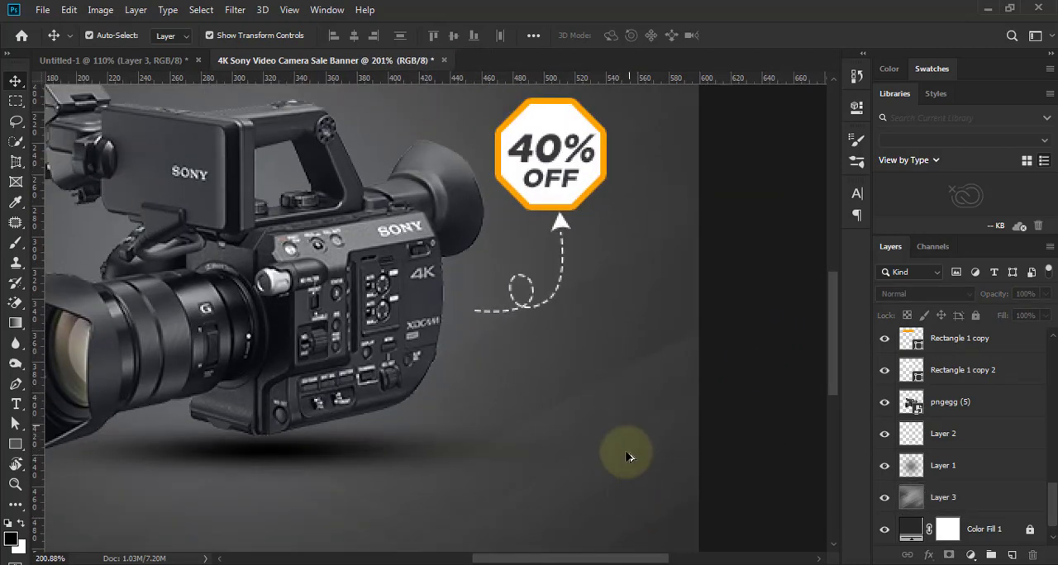
pyautogui.scroll(-5, 630, 431)
pyautogui.scroll(-2, 629, 431)
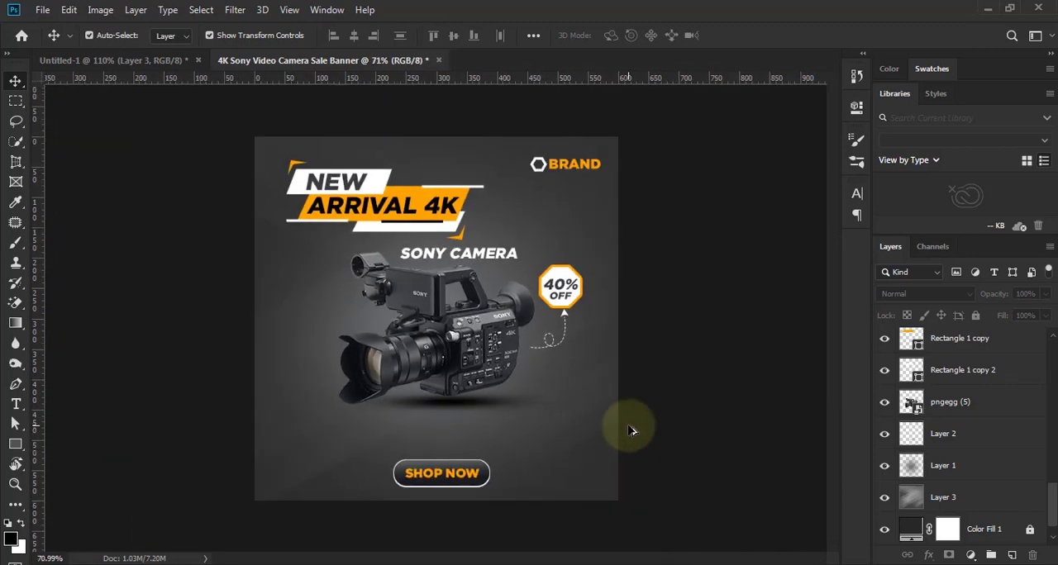
pyautogui.scroll(1, 702, 407)
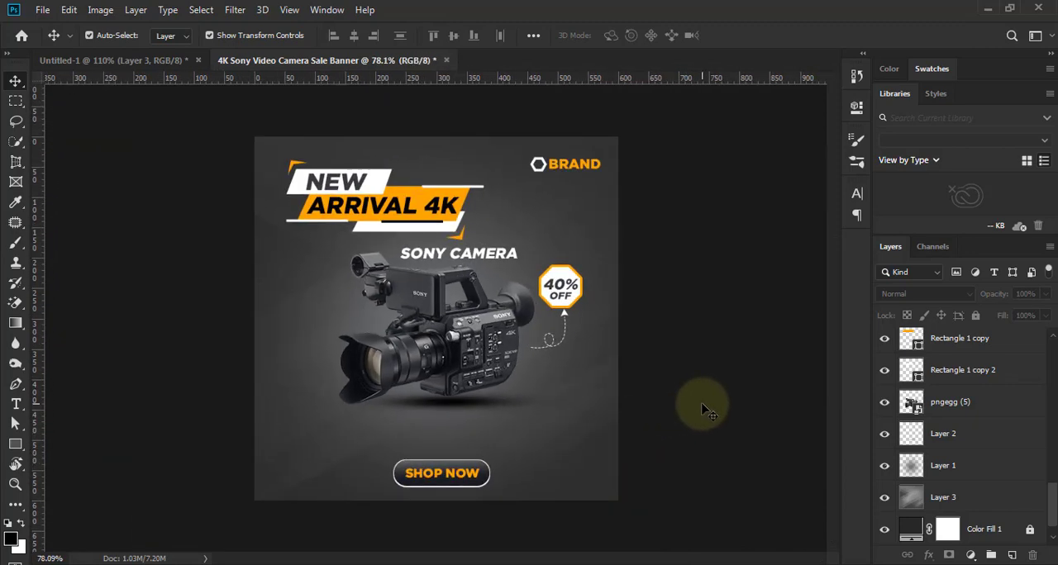
pyautogui.scroll(1, 702, 407)
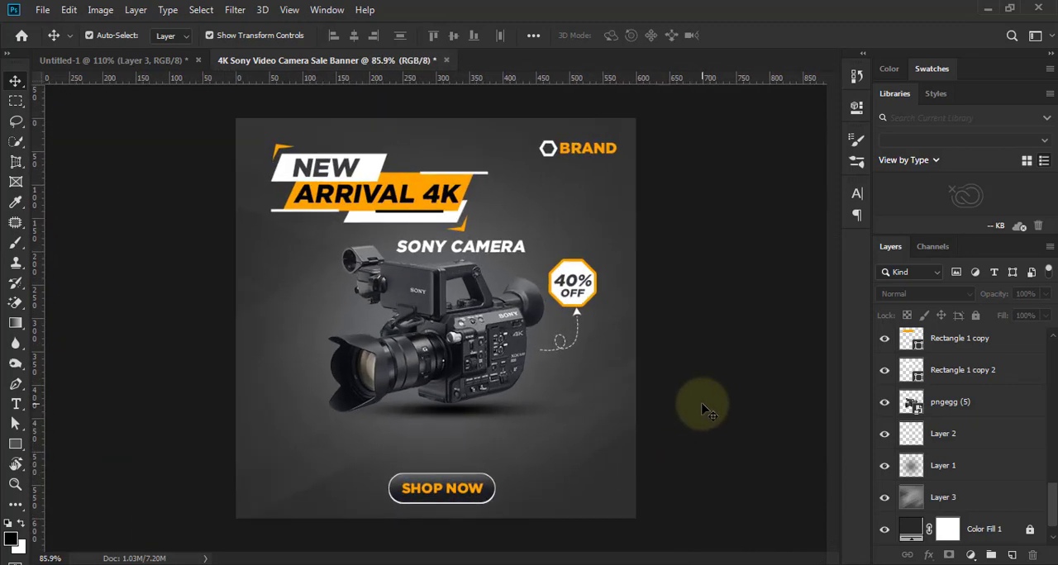
# - Set the opacity of Layer 2, the shadow beneath the camera, to 63%
pyautogui.click(952, 434)
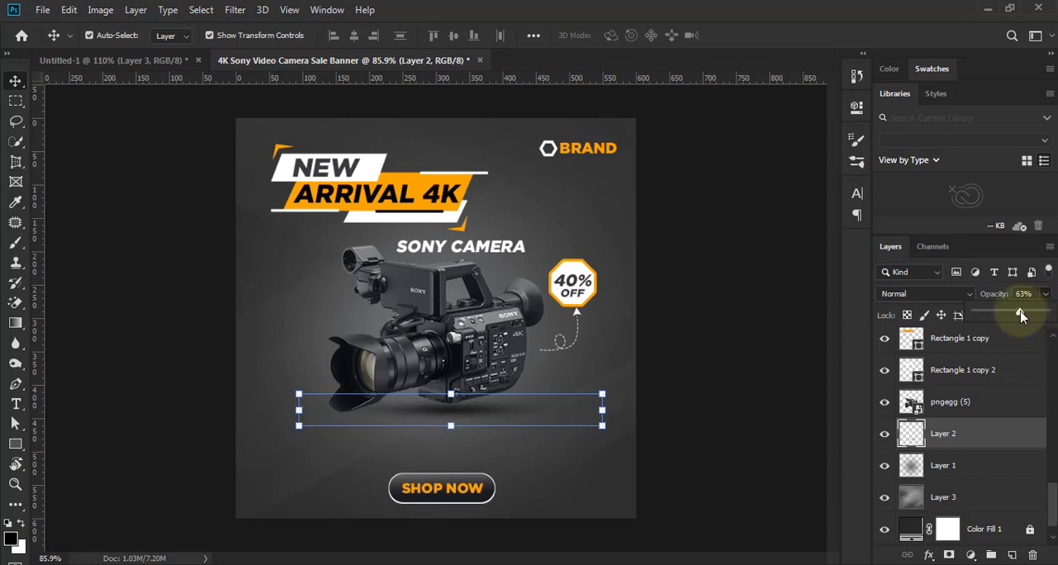
pyautogui.click(721, 418)
pyautogui.scroll(-3, 721, 417)
pyautogui.scroll(3, 720, 417)
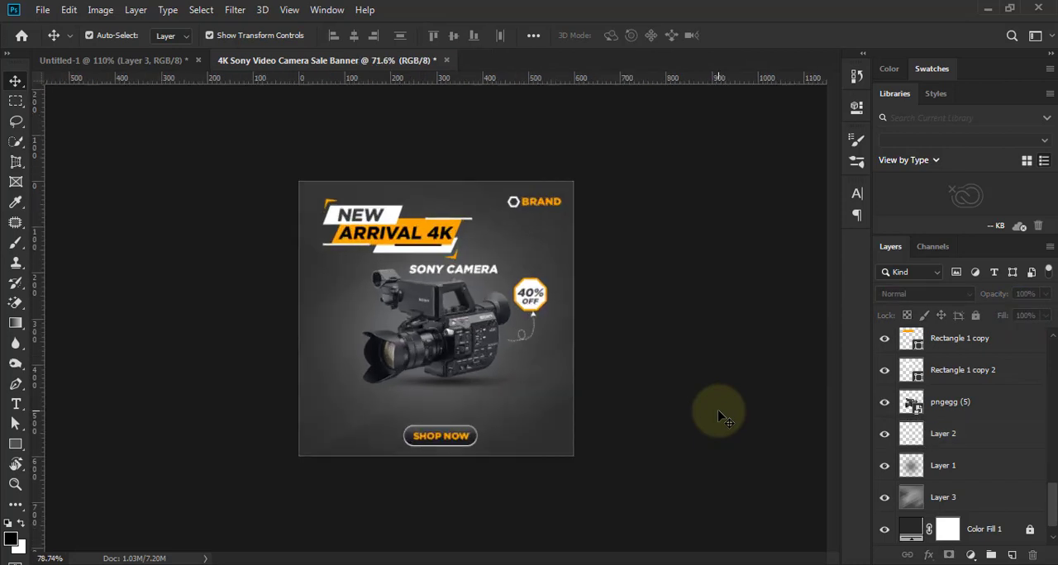
pyautogui.scroll(1, 721, 417)
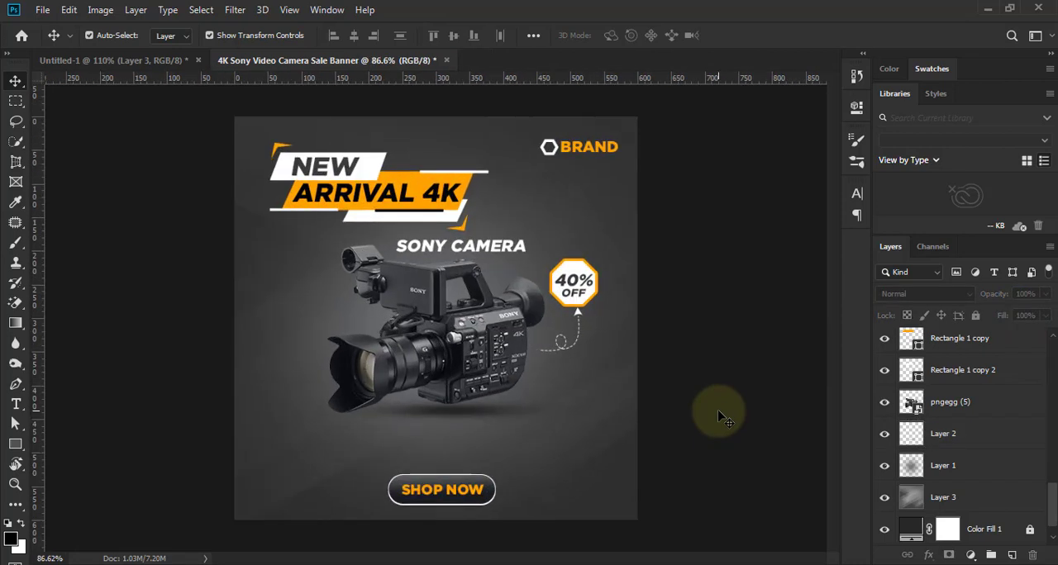
pyautogui.scroll(1, 720, 417)
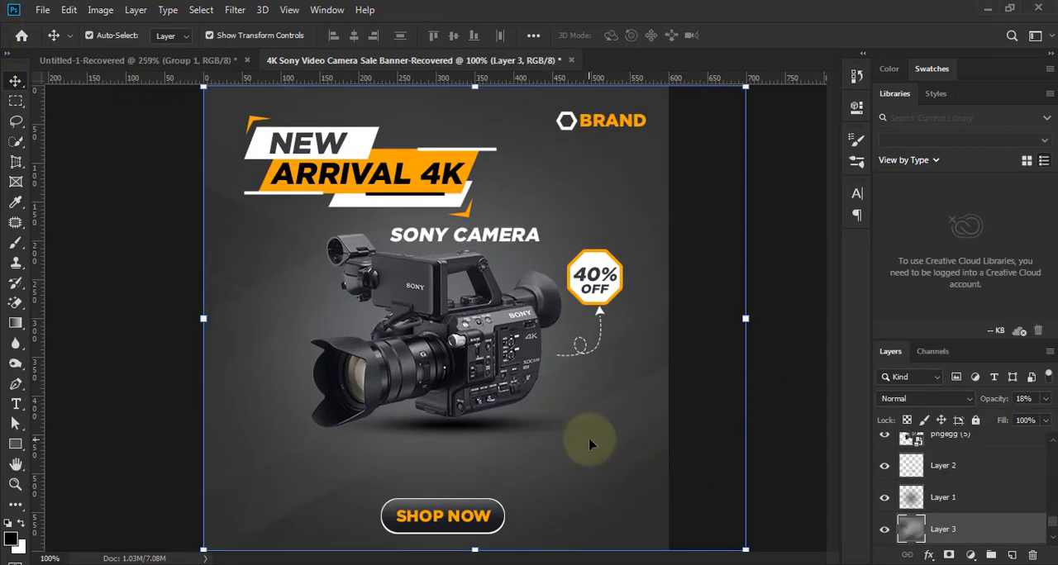
# - Examine the lower part of the banner around the camera shadow and the SHOP NOW button up close
pyautogui.scroll(2, 614, 441)
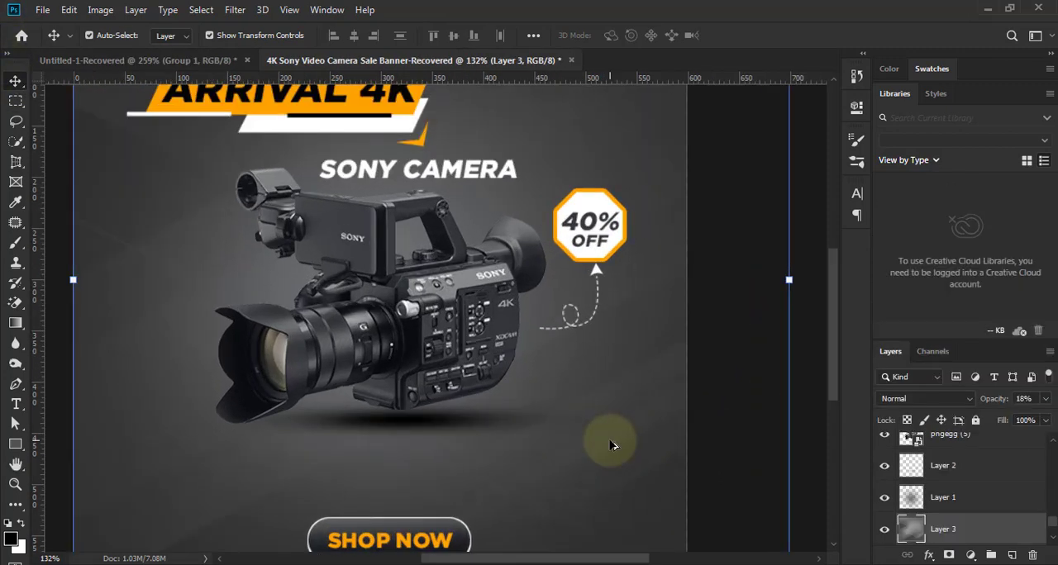
pyautogui.scroll(-3, 653, 446)
pyautogui.scroll(3, 507, 383)
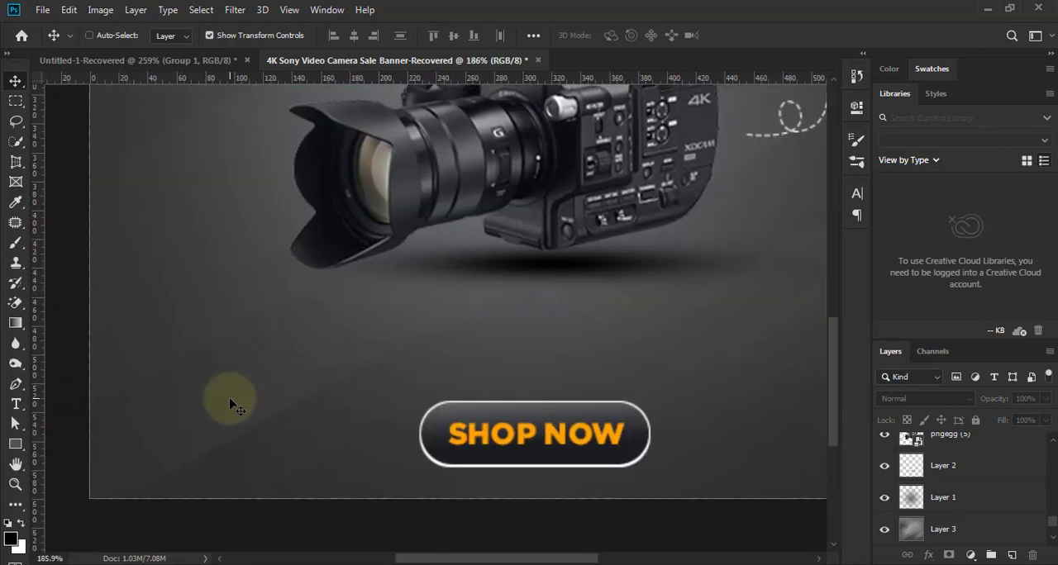
pyautogui.scroll(2, 244, 409)
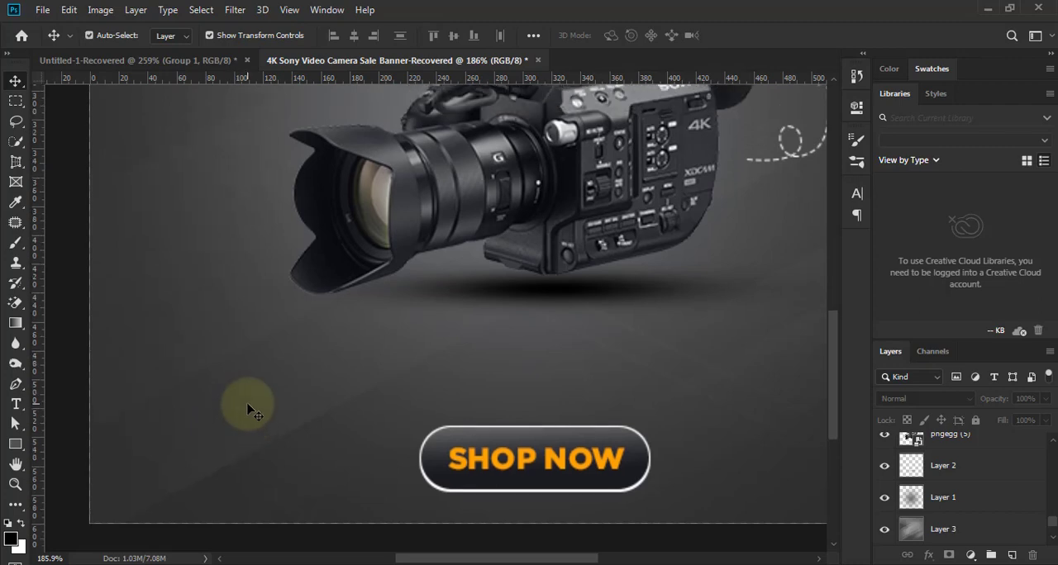
pyautogui.scroll(3, 247, 409)
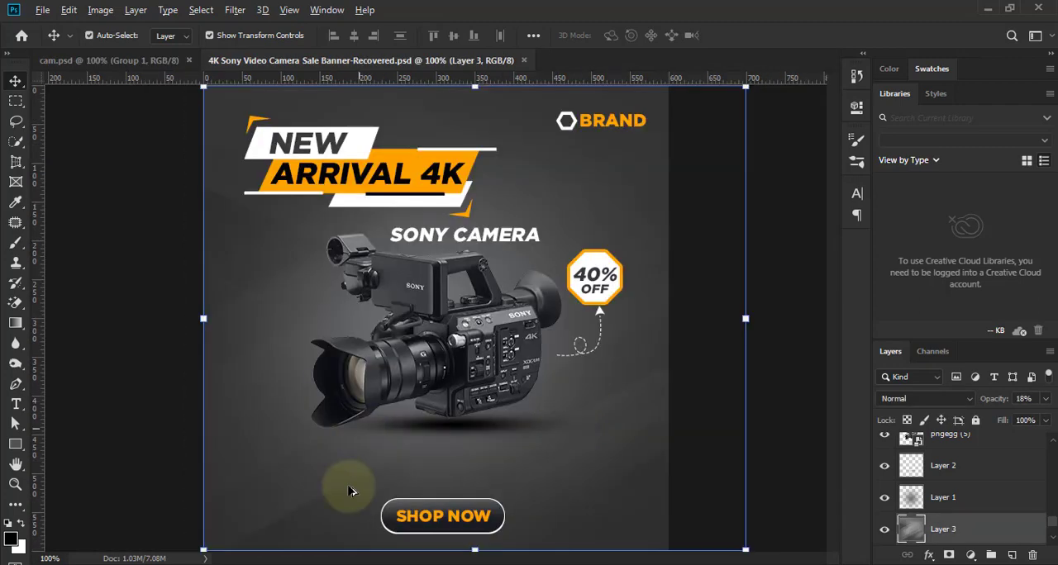
# - Place the group of four white social media icons in the banner's lower-left corner, scaled to 68.85%
pyautogui.scroll(3, 349, 489)
pyautogui.scroll(-5, 264, 391)
pyautogui.hotkey('ctrl', 'g')
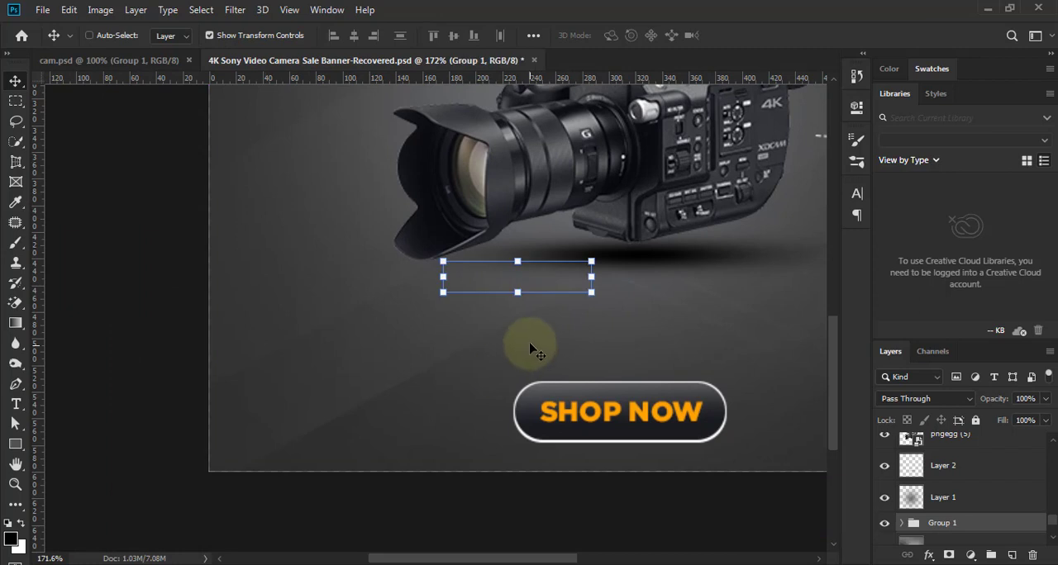
pyautogui.moveTo(530, 351); pyautogui.dragTo(355, 419)
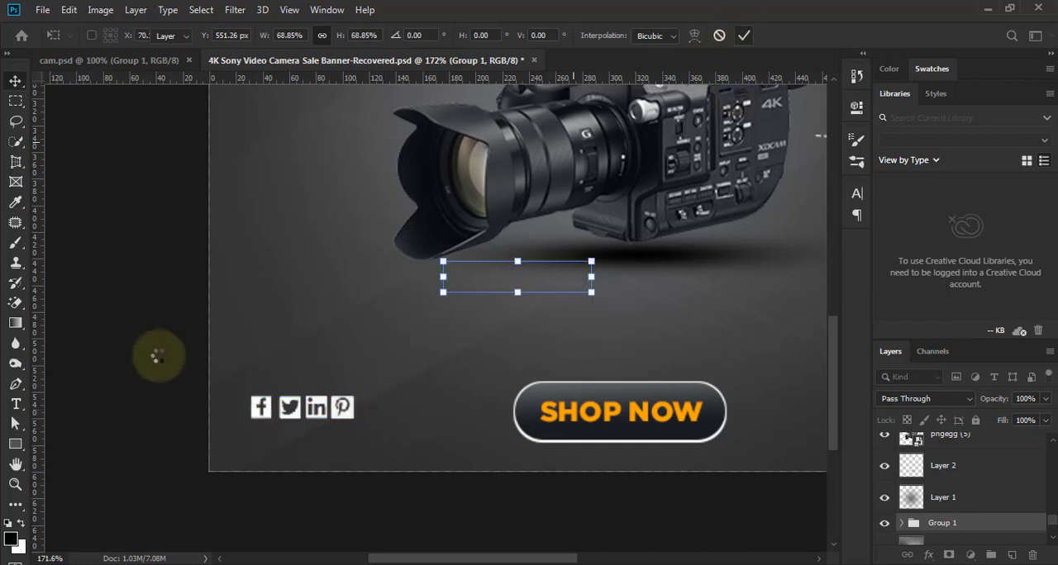
pyautogui.press('Return')
# - Spread the Pinterest, LinkedIn and Twitter icons rightward so the four social icons have wider, even gaps
pyautogui.click(345, 411)
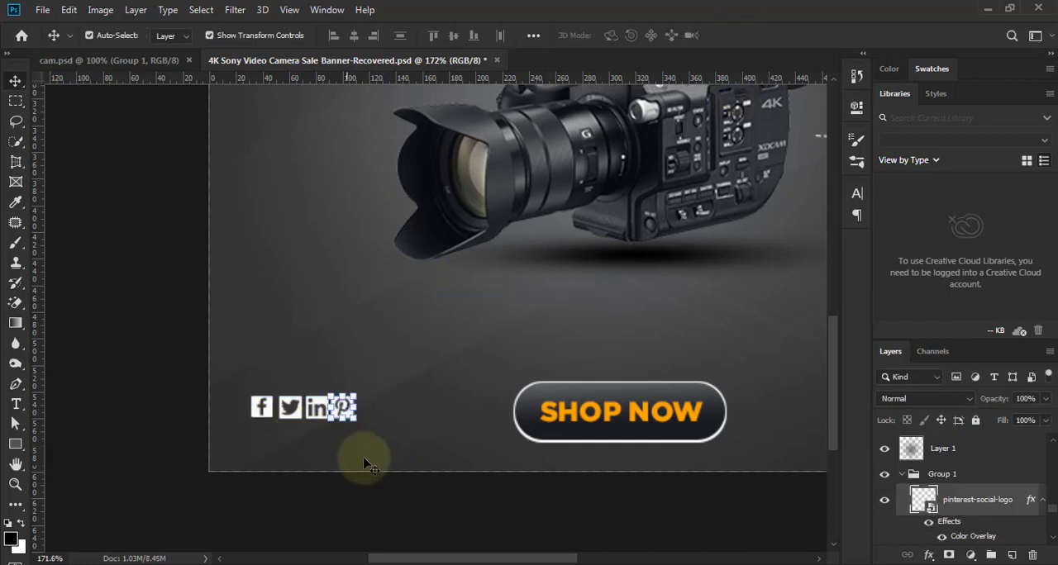
pyautogui.press('Right')
pyautogui.press('Right')
pyautogui.press('Right')
pyautogui.press('Right')
pyautogui.press('Right')
pyautogui.press('Right')
pyautogui.press('Right')
pyautogui.press('Right')
pyautogui.click(324, 409)
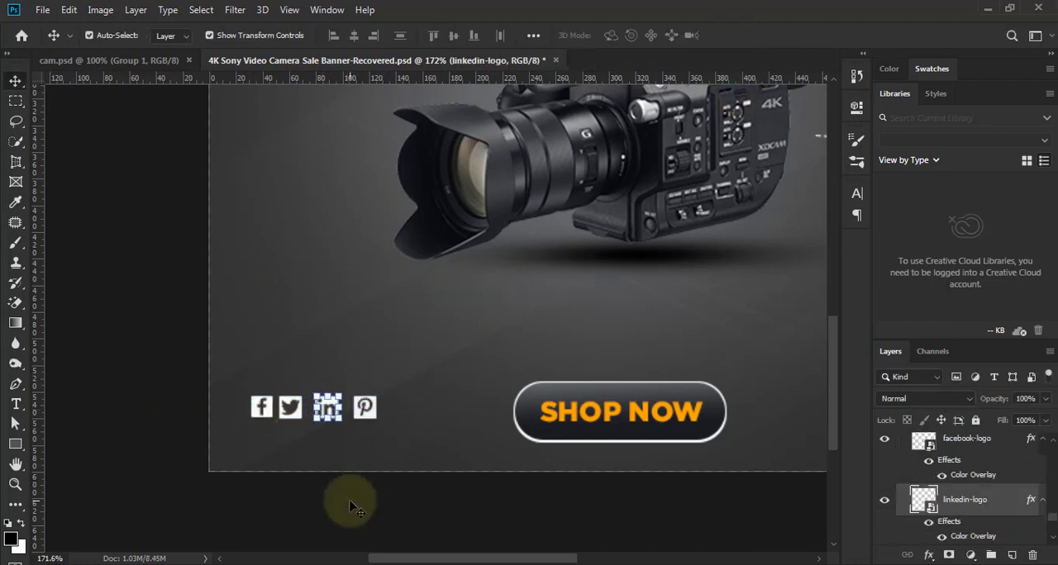
pyautogui.press('Right')
pyautogui.press('Right')
pyautogui.hotkey('alt', '[')
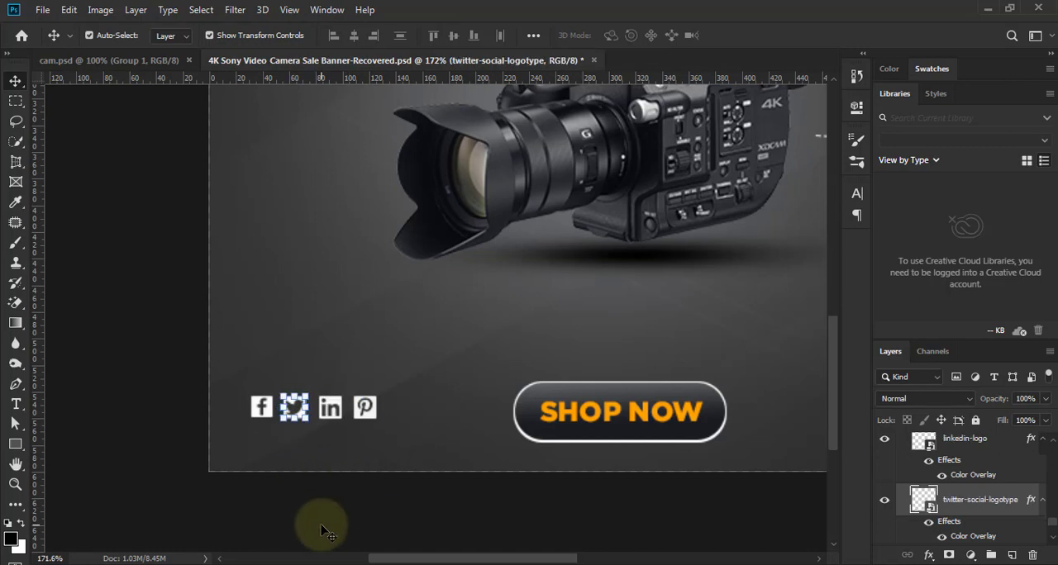
pyautogui.click(325, 531)
# - Nudge the whole social icon group slightly down to line up with the SHOP NOW button
pyautogui.scroll(-3, 347, 529)
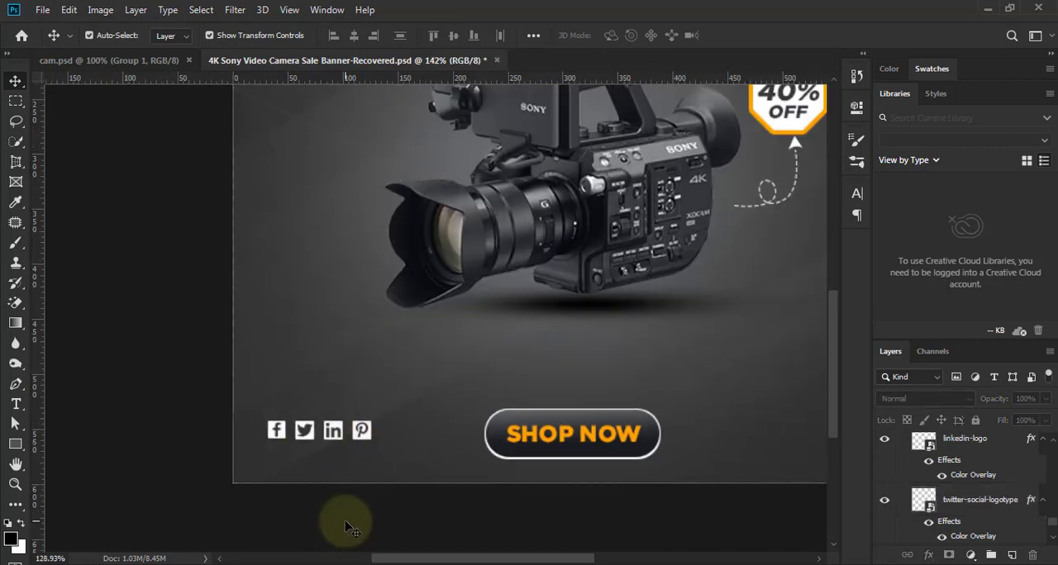
pyautogui.scroll(-3, 355, 496)
pyautogui.scroll(-5, 1039, 449)
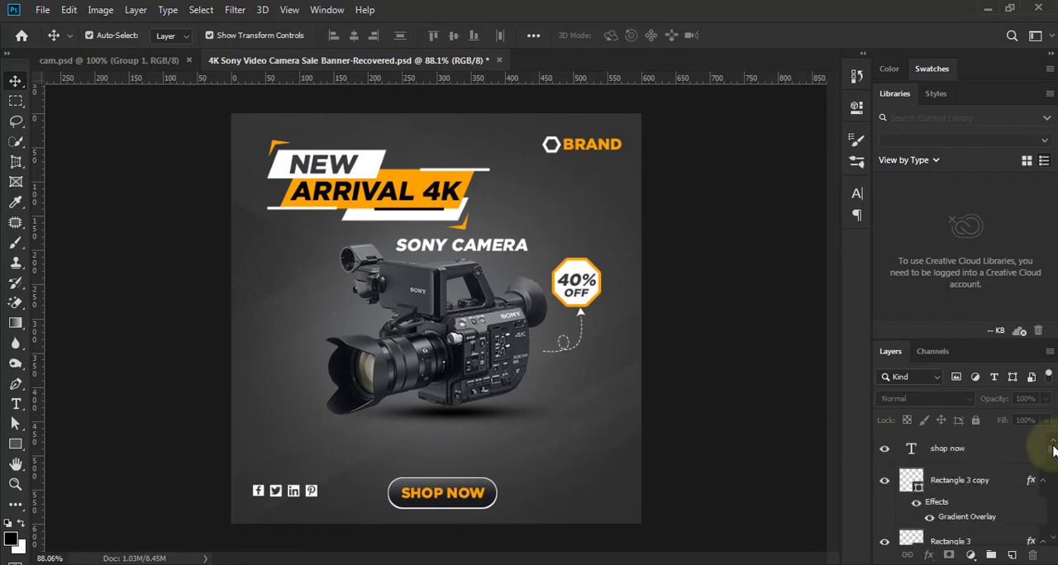
pyautogui.scroll(-3, 1027, 484)
pyautogui.scroll(3, 1016, 483)
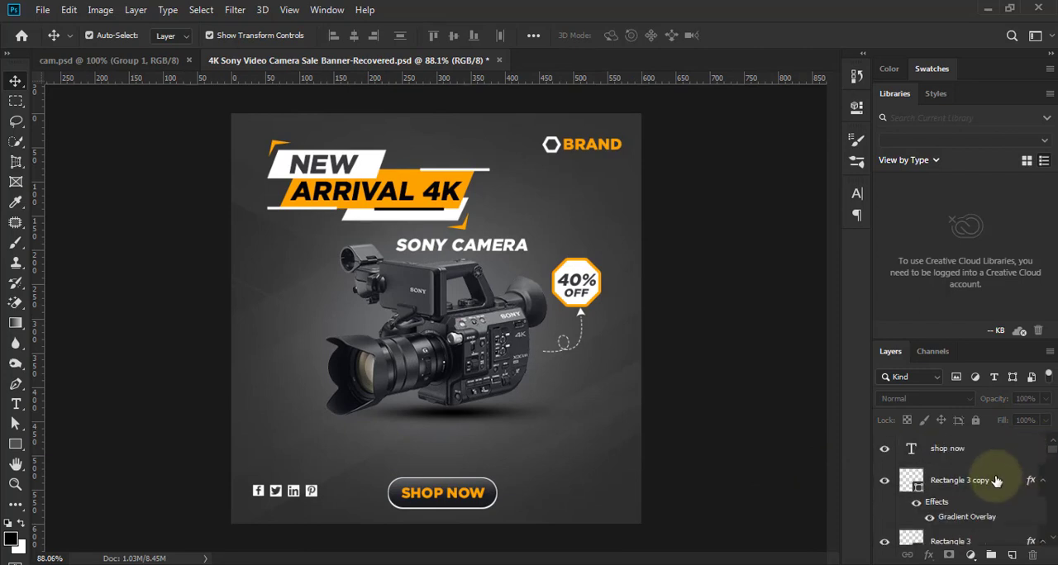
pyautogui.scroll(-10, 996, 482)
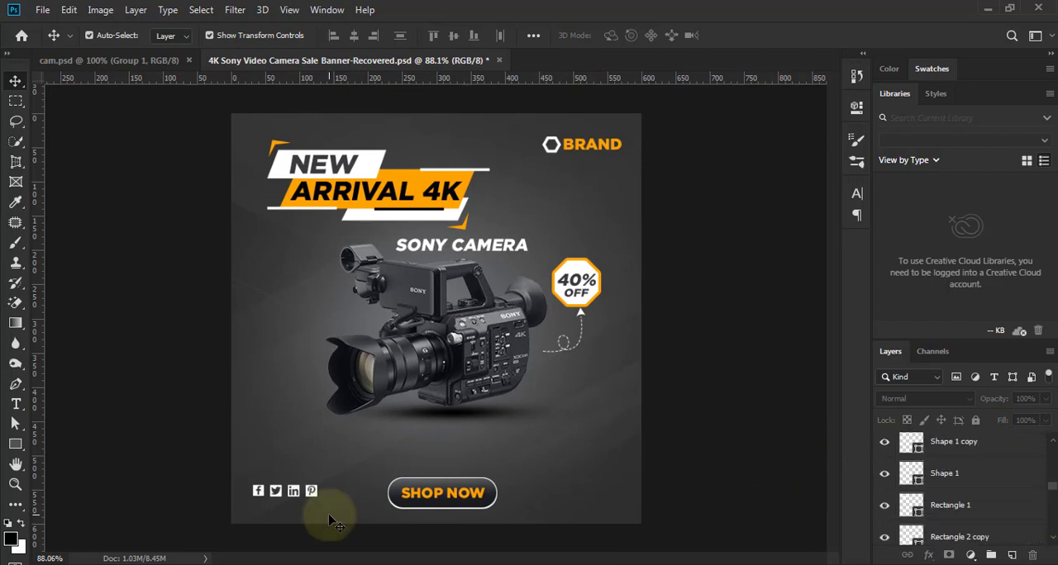
pyautogui.click(314, 492)
pyautogui.click(900, 474)
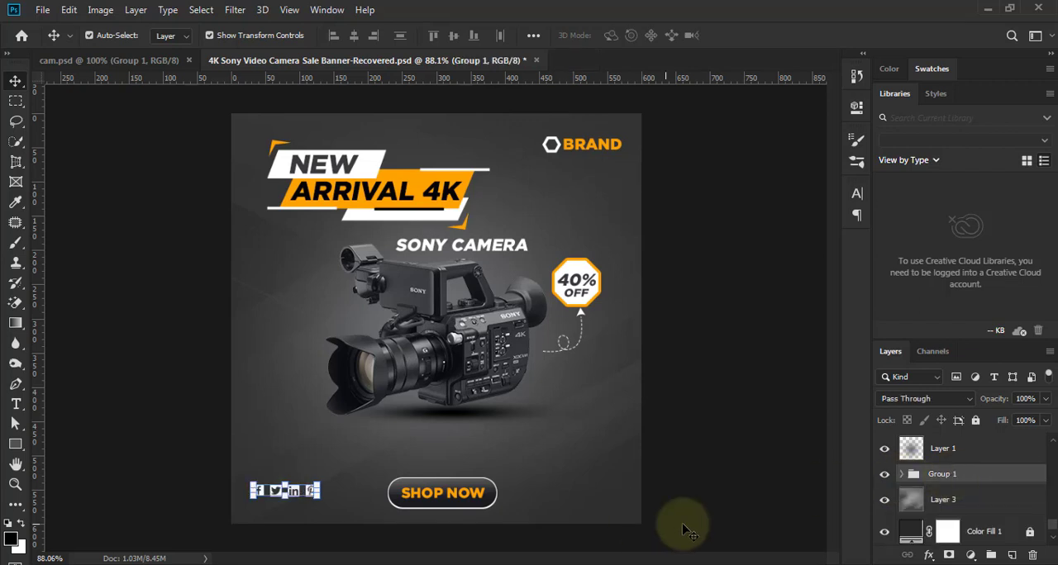
pyautogui.press('Down')
pyautogui.press('Down')
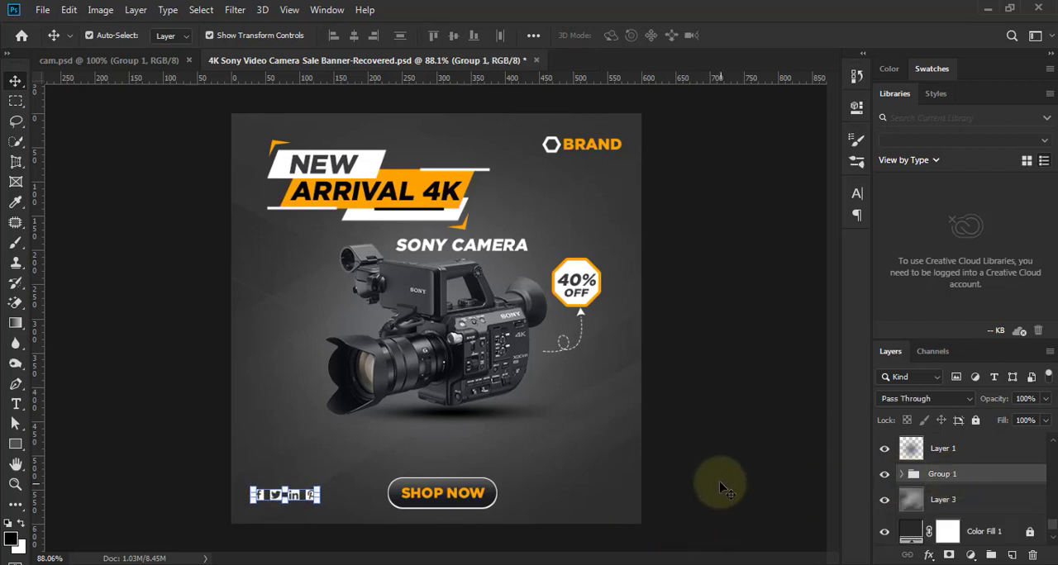
pyautogui.click(731, 479)
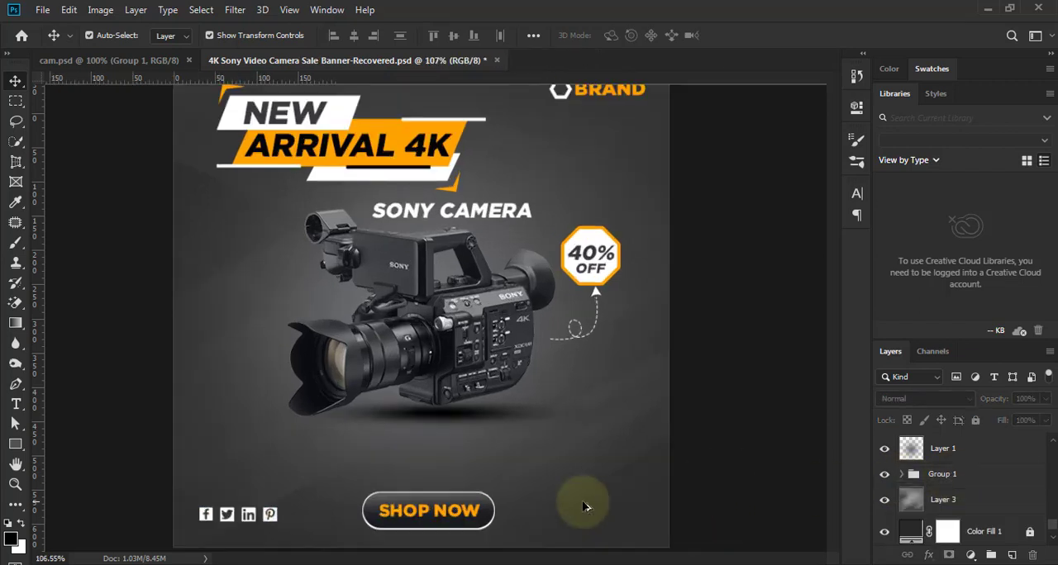
pyautogui.scroll(3, 583, 501)
pyautogui.click(16, 403)
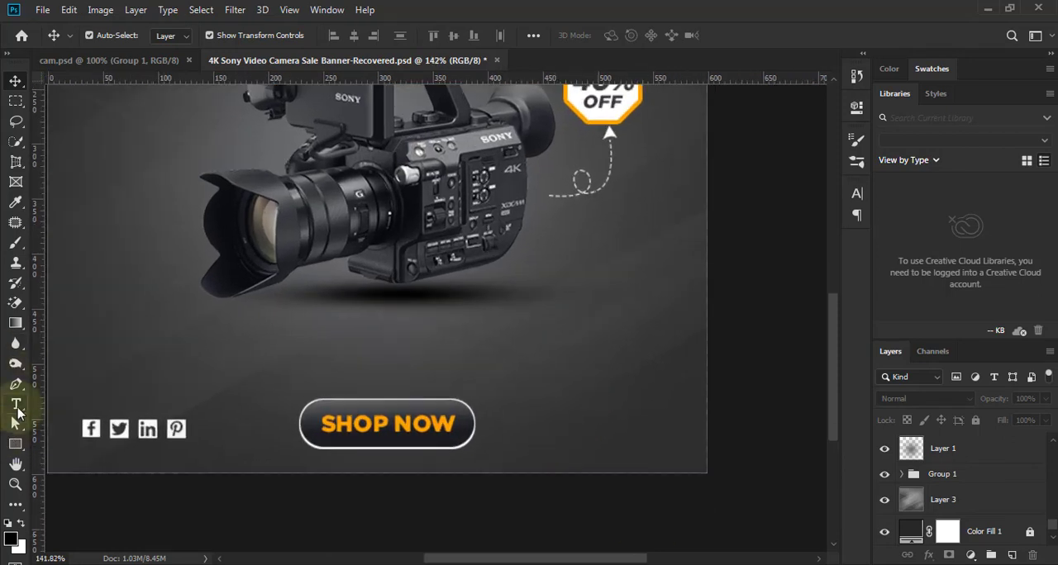
pyautogui.click(538, 416)
pyautogui.write('WW')
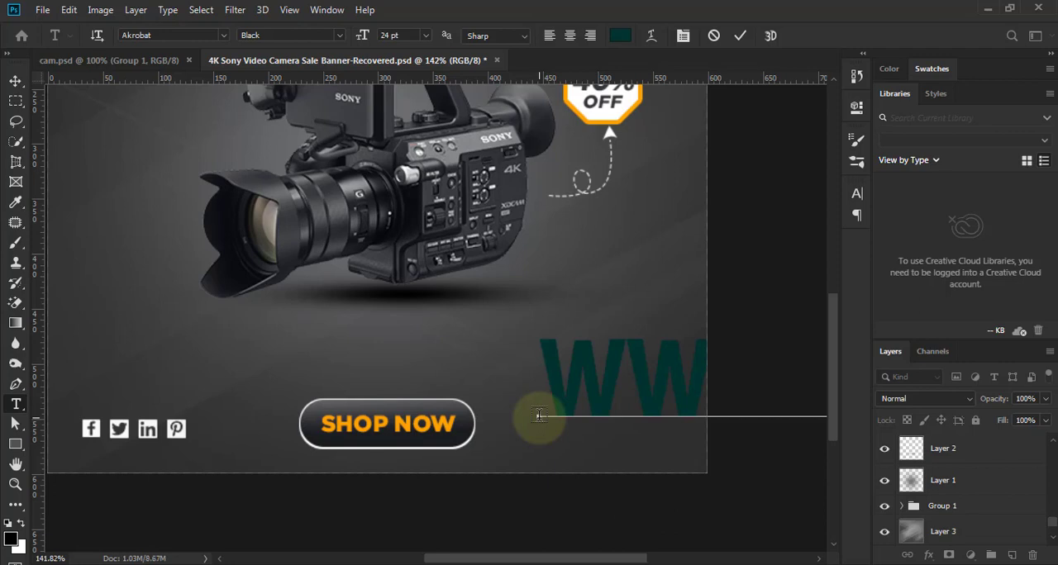
pyautogui.click(739, 35)
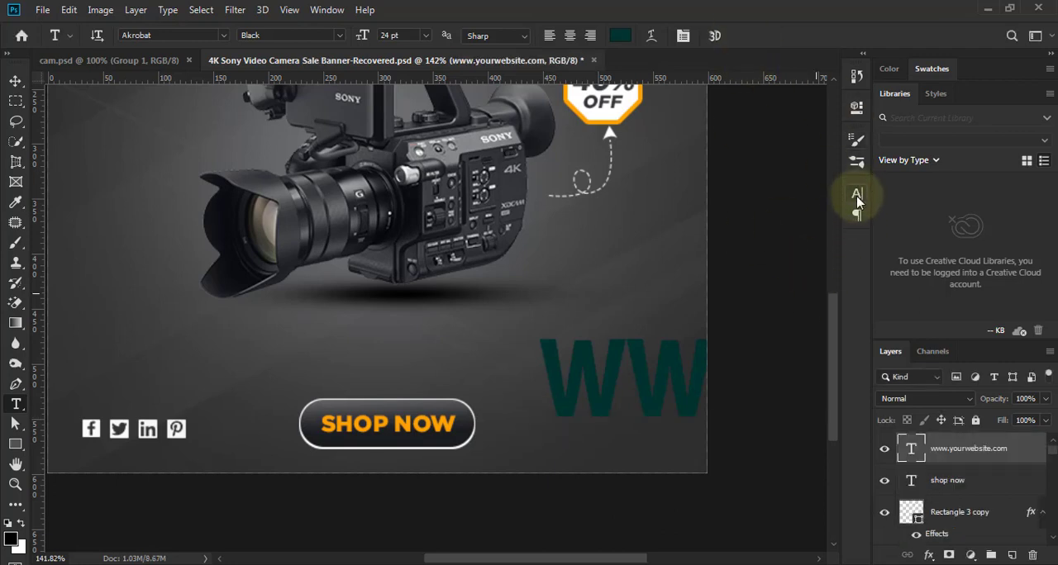
# - Set the website text's size to 3 pt and its color to white (ffffff)
pyautogui.click(857, 193)
pyautogui.click(742, 234)
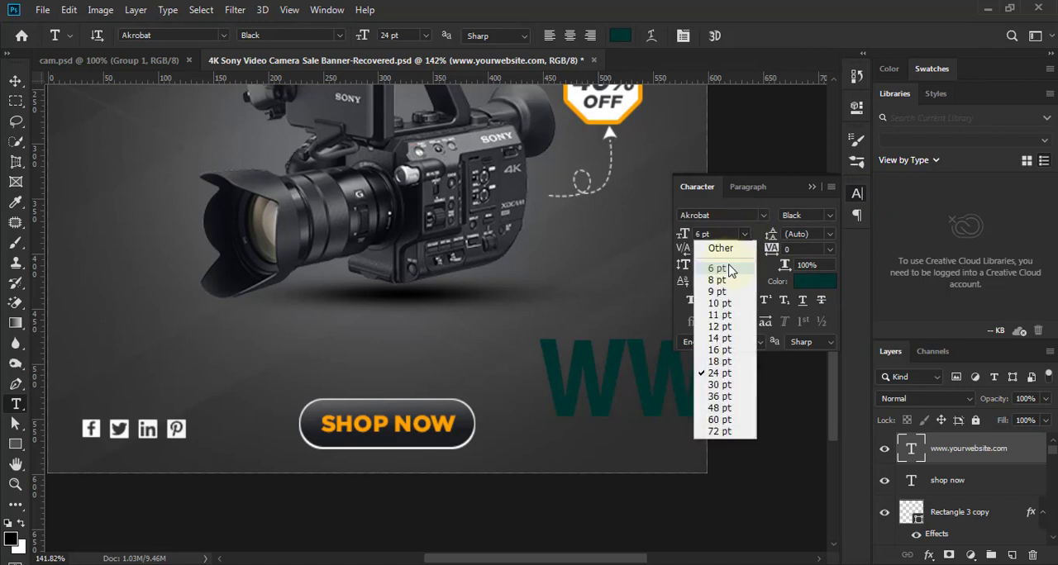
pyautogui.click(727, 267)
pyautogui.click(700, 234)
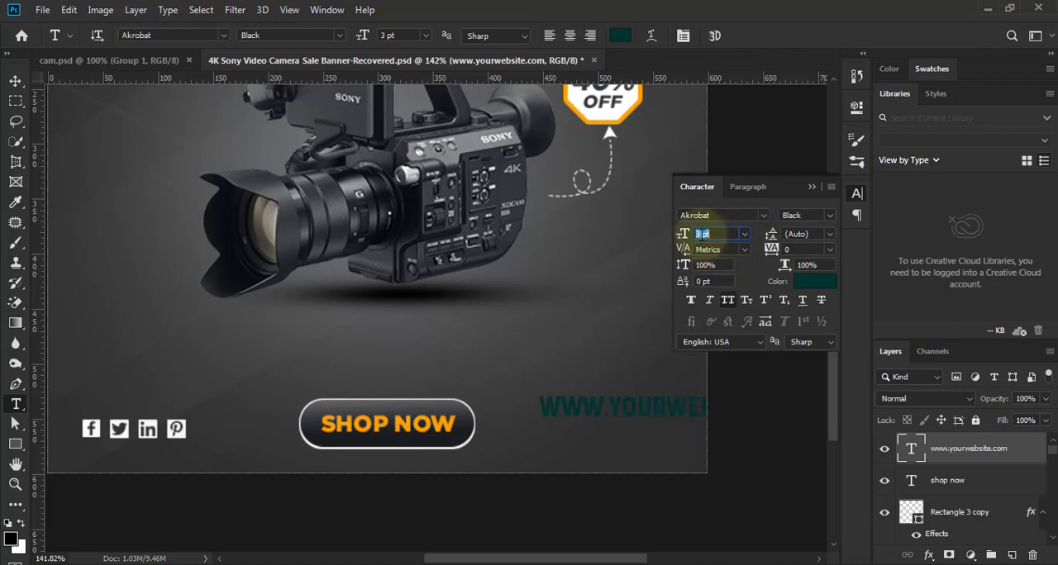
pyautogui.click(806, 281)
pyautogui.click(560, 186)
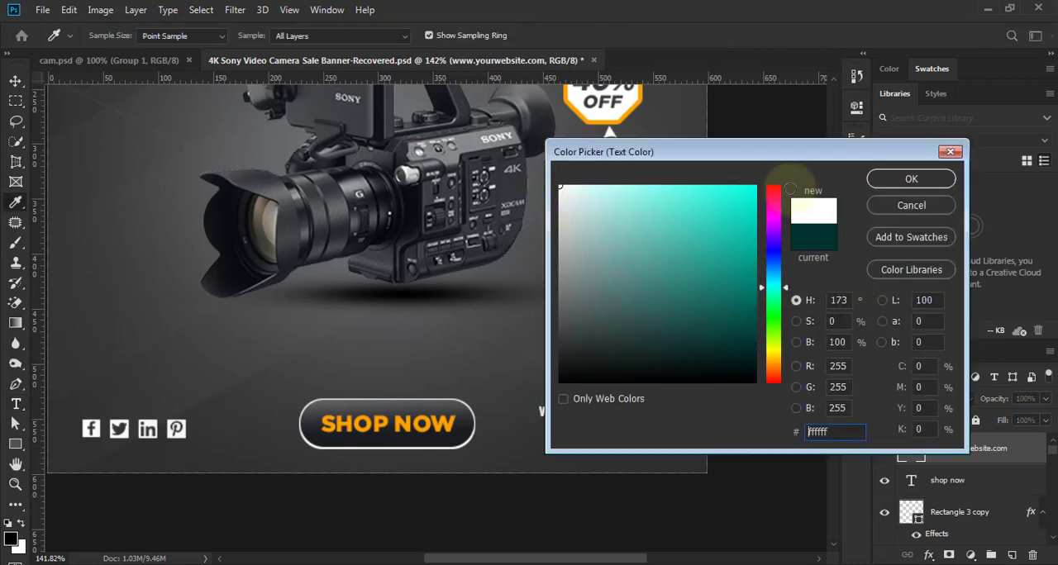
pyautogui.click(909, 180)
pyautogui.click(15, 82)
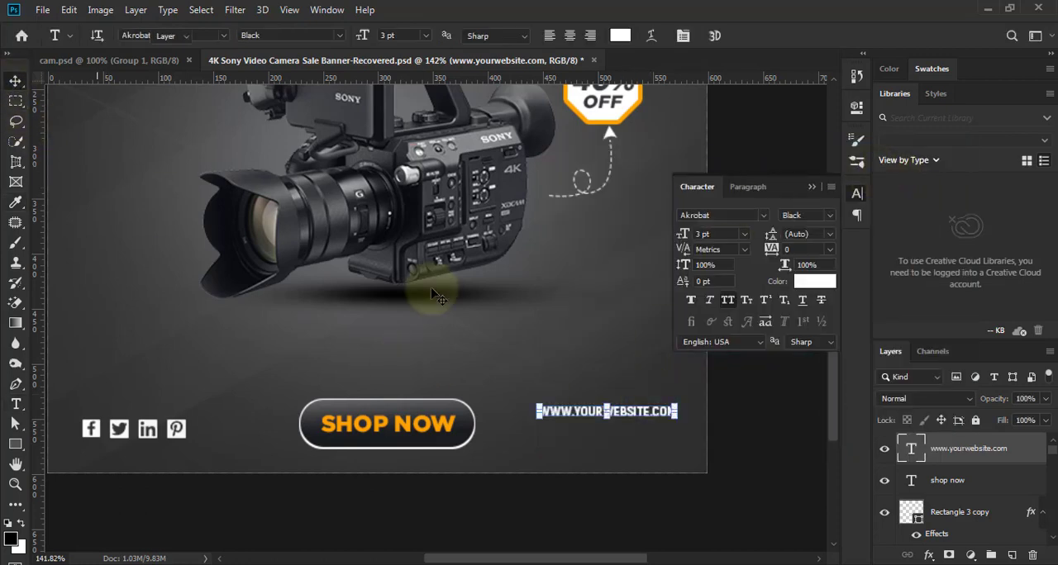
# - Turn off All Caps for the website text and set its tracking to 50
pyautogui.click(726, 307)
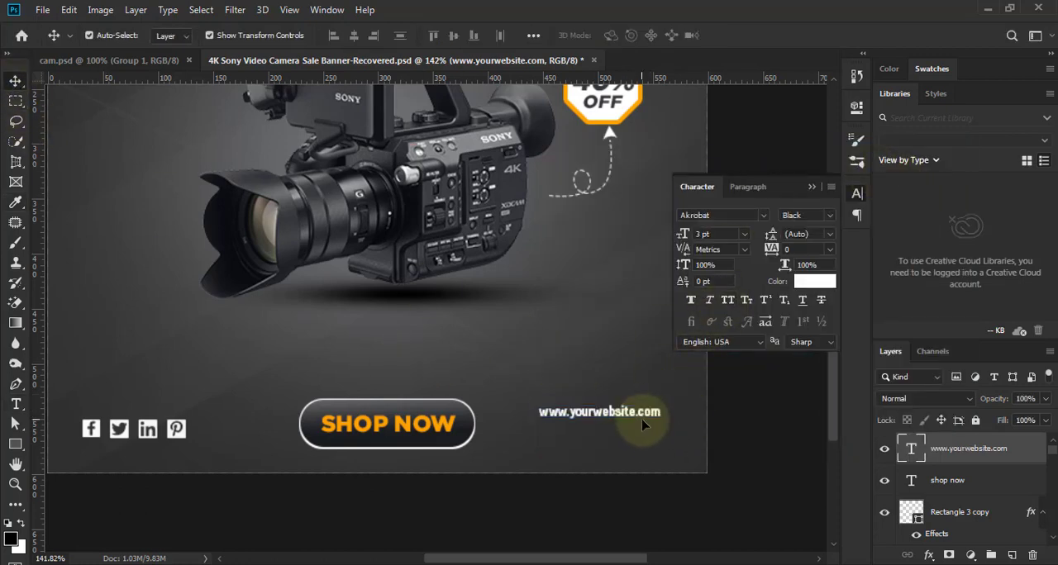
pyautogui.click(829, 249)
pyautogui.click(802, 397)
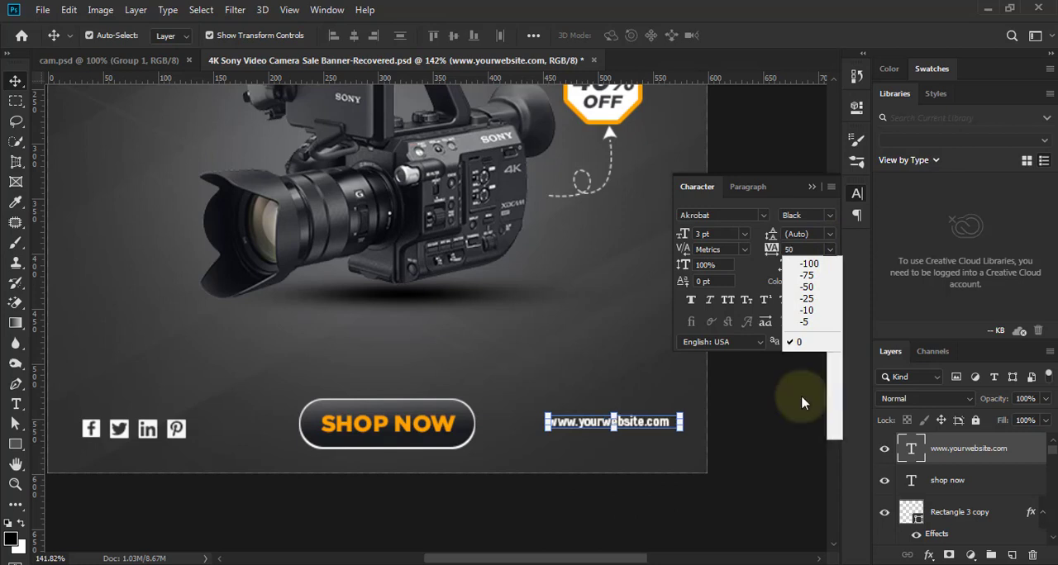
pyautogui.click(762, 439)
# - Change the website text's Akrobat font style to Regular and check it against the whole banner
pyautogui.scroll(3, 661, 423)
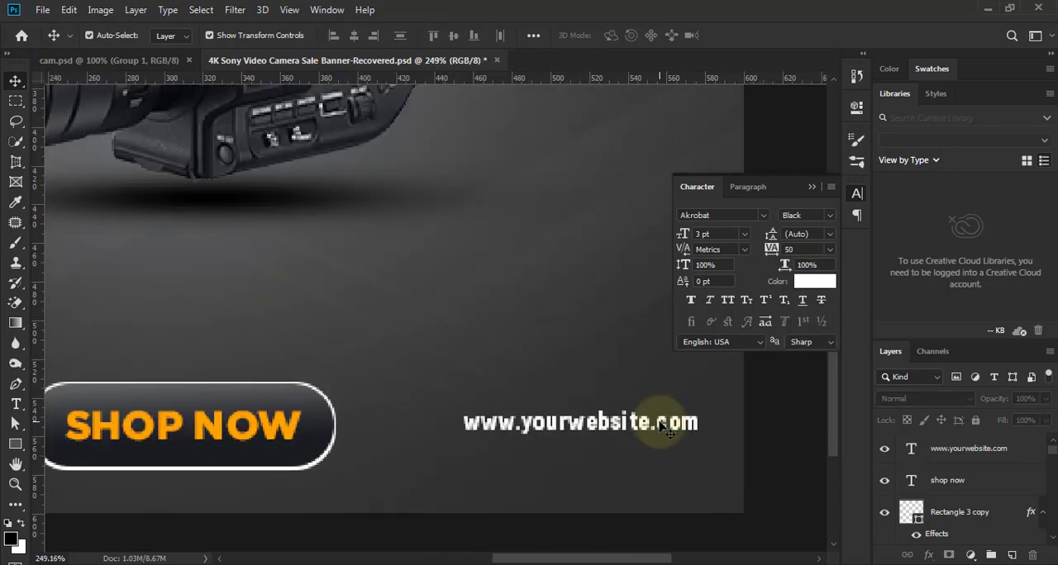
pyautogui.click(603, 430)
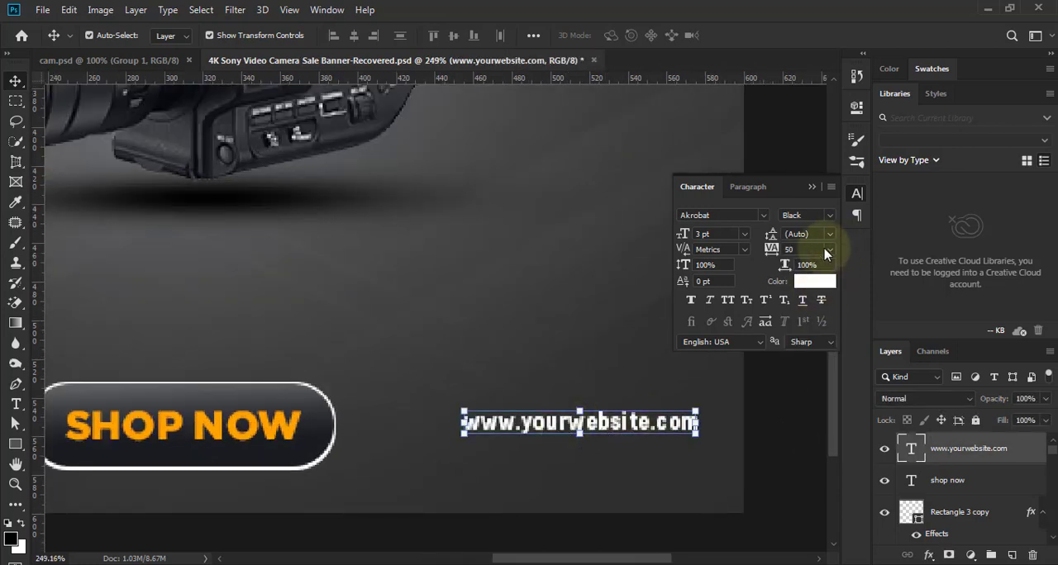
pyautogui.click(829, 214)
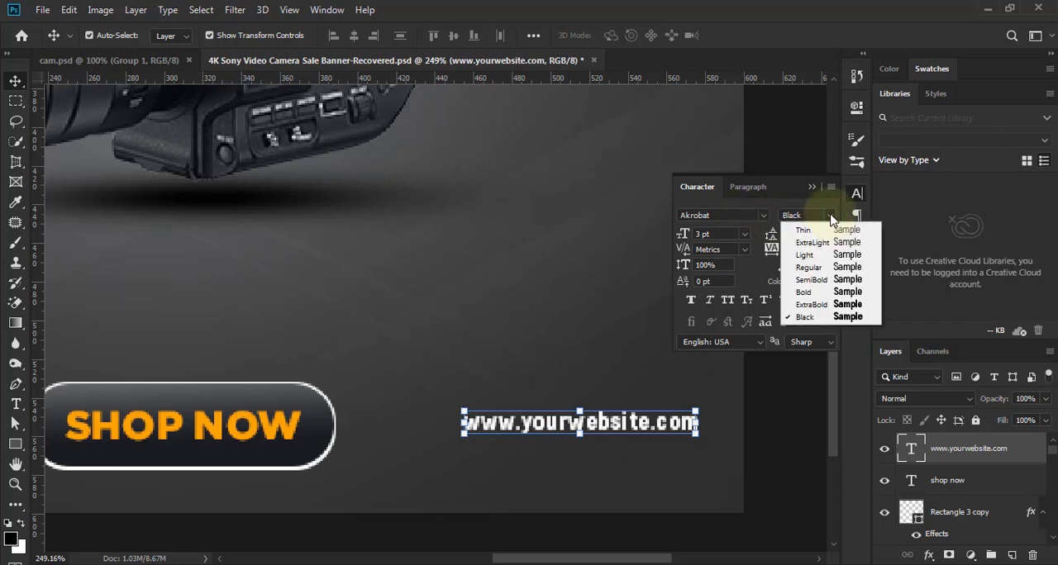
pyautogui.click(827, 268)
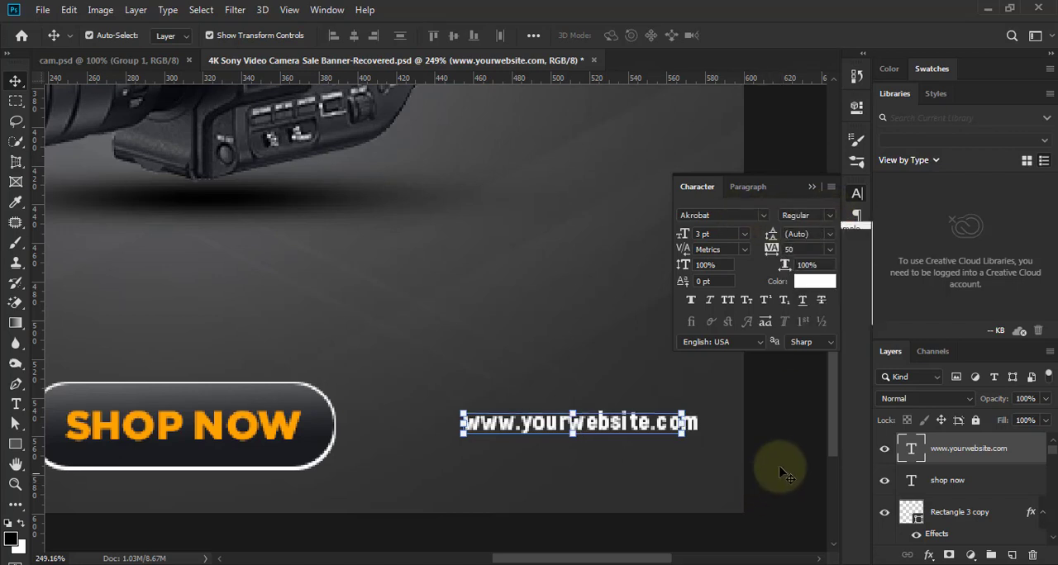
pyautogui.click(728, 459)
pyautogui.scroll(-7, 729, 461)
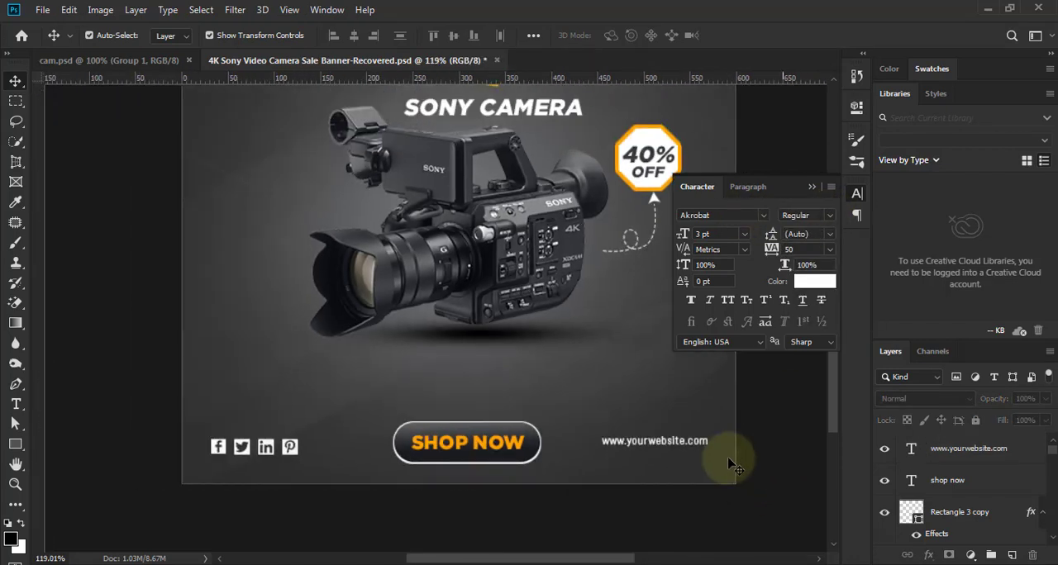
pyautogui.scroll(2, 768, 492)
pyautogui.scroll(-3, 744, 495)
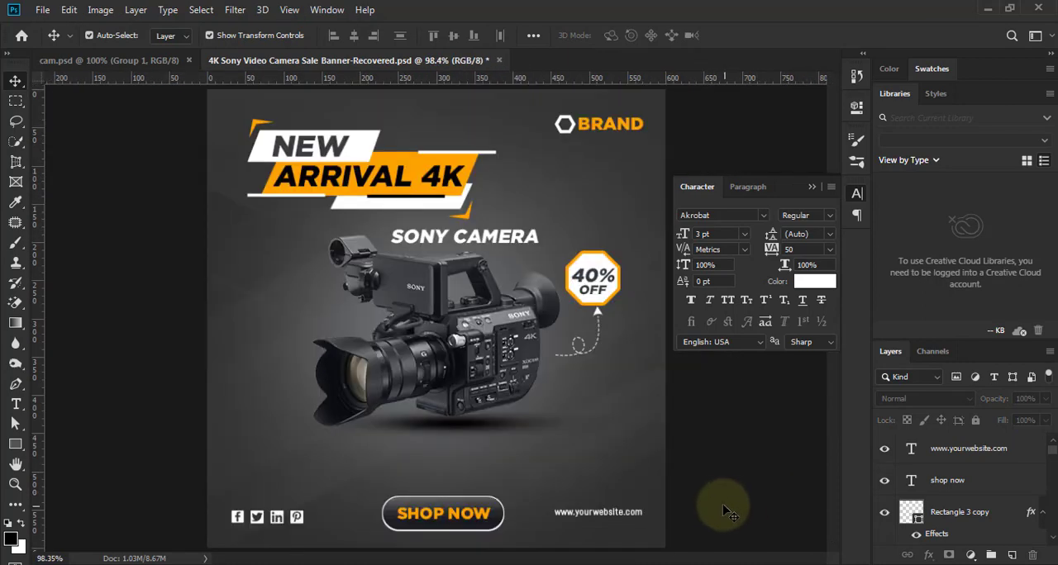
# - Nudge the website text slightly down and to the right so it is level with the SHOP NOW button
pyautogui.scroll(4, 727, 479)
pyautogui.click(675, 431)
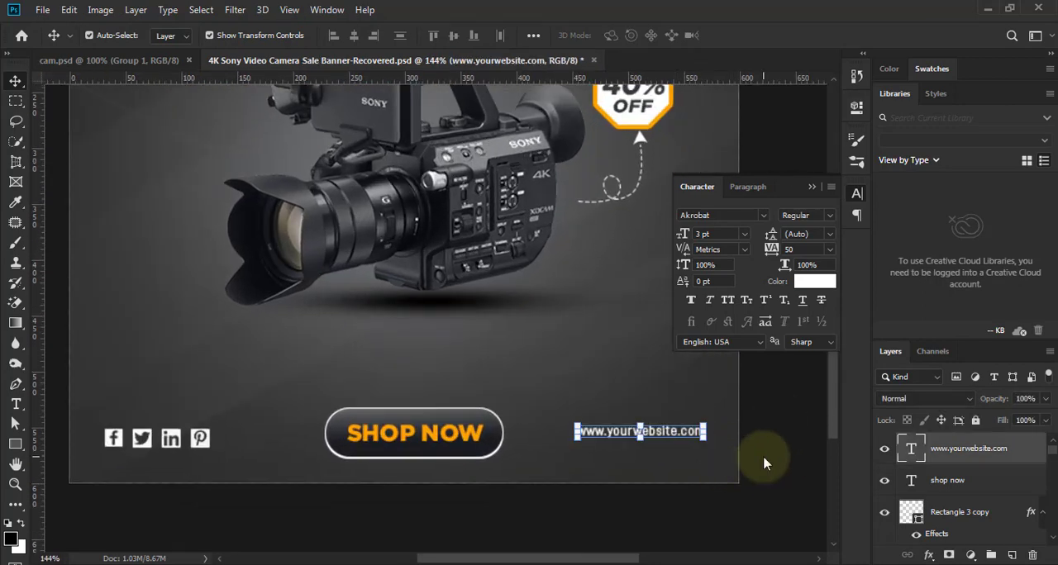
pyautogui.press('Down')
pyautogui.press('Down')
pyautogui.press('Down')
pyautogui.press('Down')
pyautogui.press('Down')
pyautogui.press('Right')
pyautogui.press('Right')
pyautogui.press('Right')
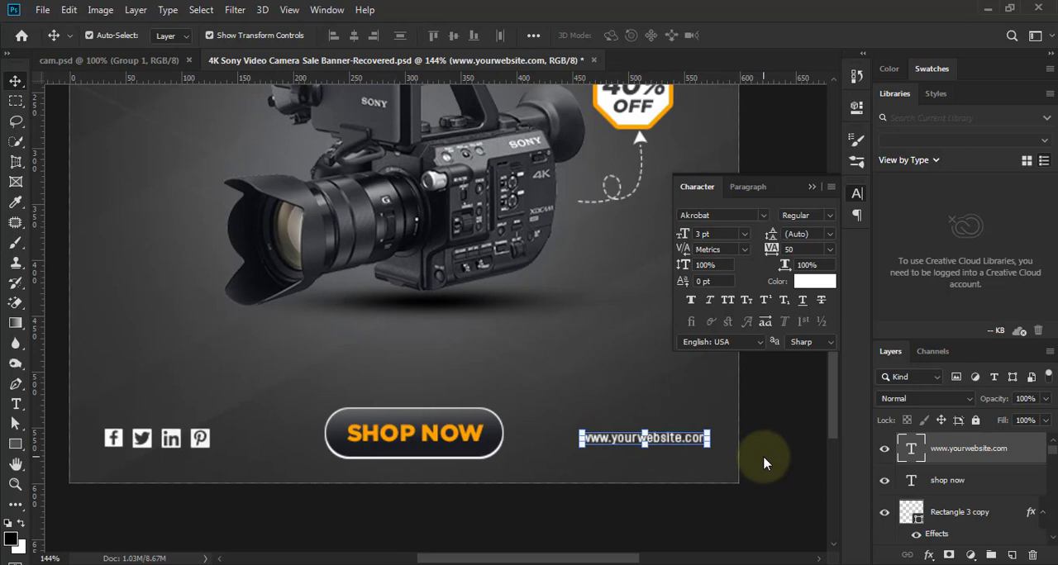
pyautogui.press('Up')
pyautogui.press('Up')
pyautogui.press('Up')
pyautogui.click(777, 451)
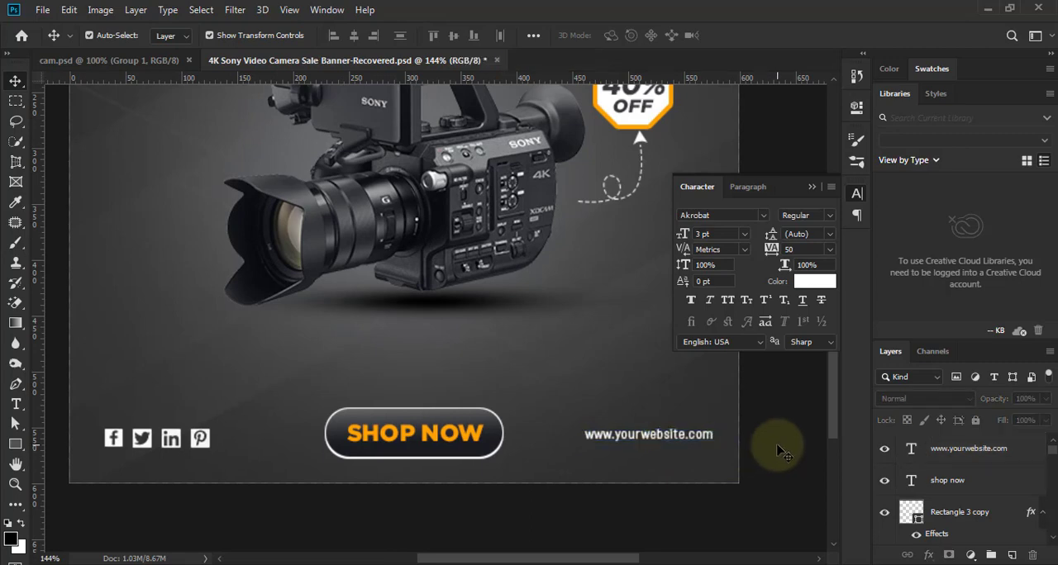
pyautogui.keyDown('alt'); pyautogui.scroll(-5, 562, 463); pyautogui.keyUp('alt')
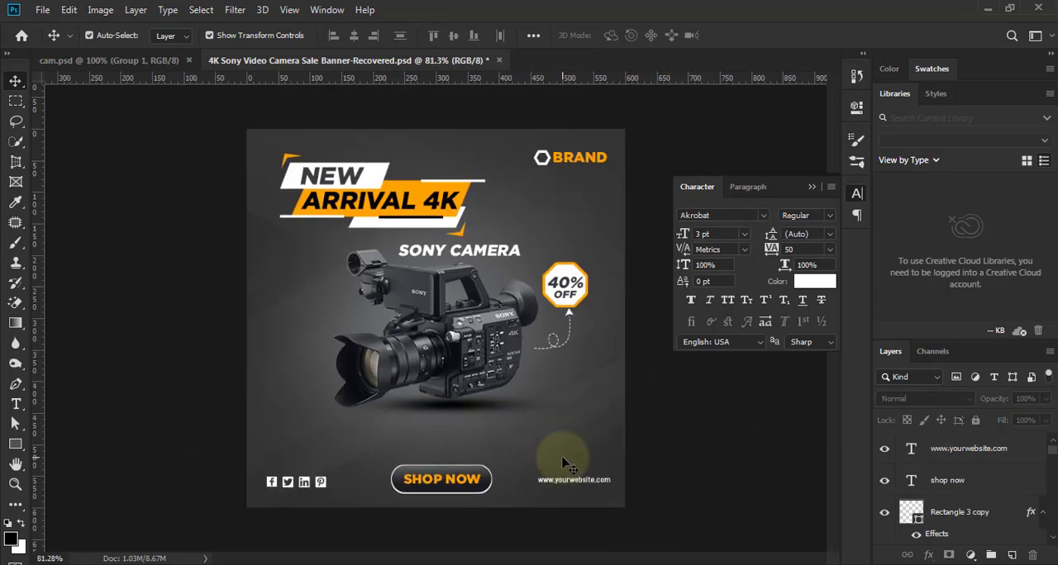
# - Collapse the character settings and stamp all visible layers into a new merged layer above the website text
pyautogui.keyDown('alt'); pyautogui.scroll(-2, 656, 484); pyautogui.keyUp('alt')
pyautogui.keyDown('alt'); pyautogui.scroll(3, 686, 487); pyautogui.keyUp('alt')
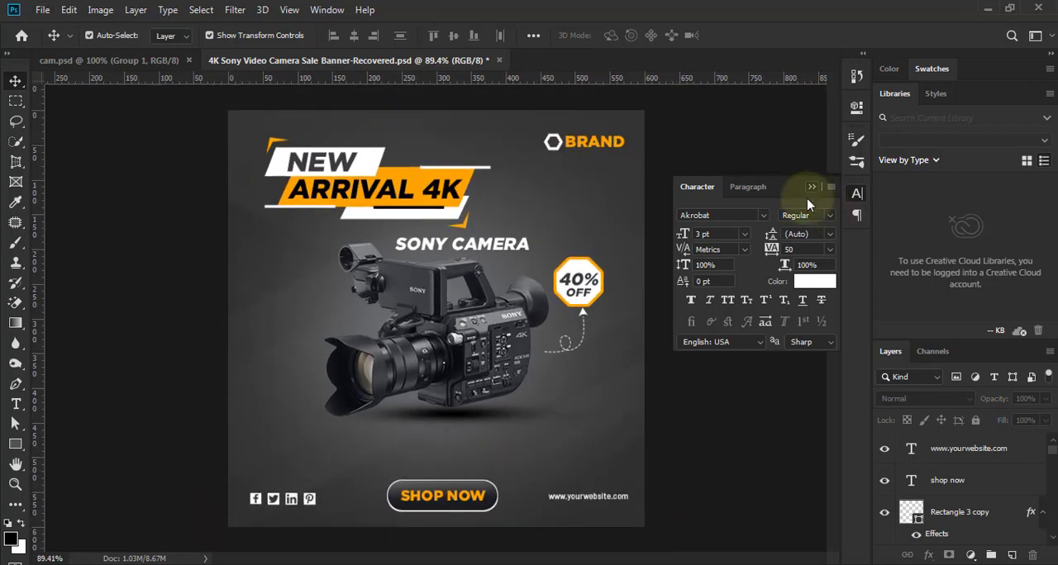
pyautogui.click(811, 188)
pyautogui.keyDown('alt'); pyautogui.scroll(1, 738, 466); pyautogui.keyUp('alt')
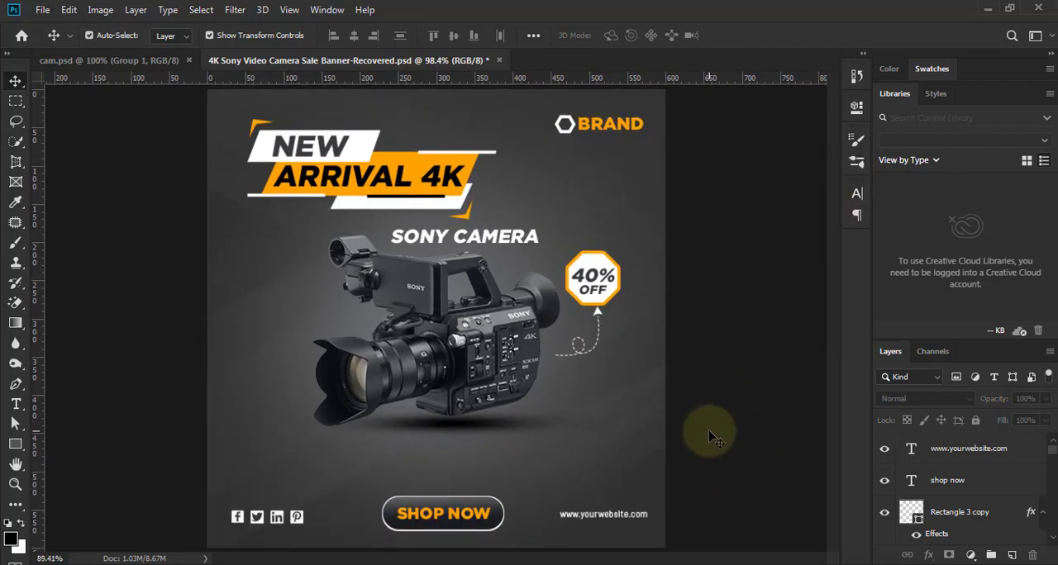
pyautogui.keyDown('alt'); pyautogui.scroll(-3, 711, 434); pyautogui.keyUp('alt')
pyautogui.keyDown('alt'); pyautogui.scroll(3, 715, 440); pyautogui.keyUp('alt')
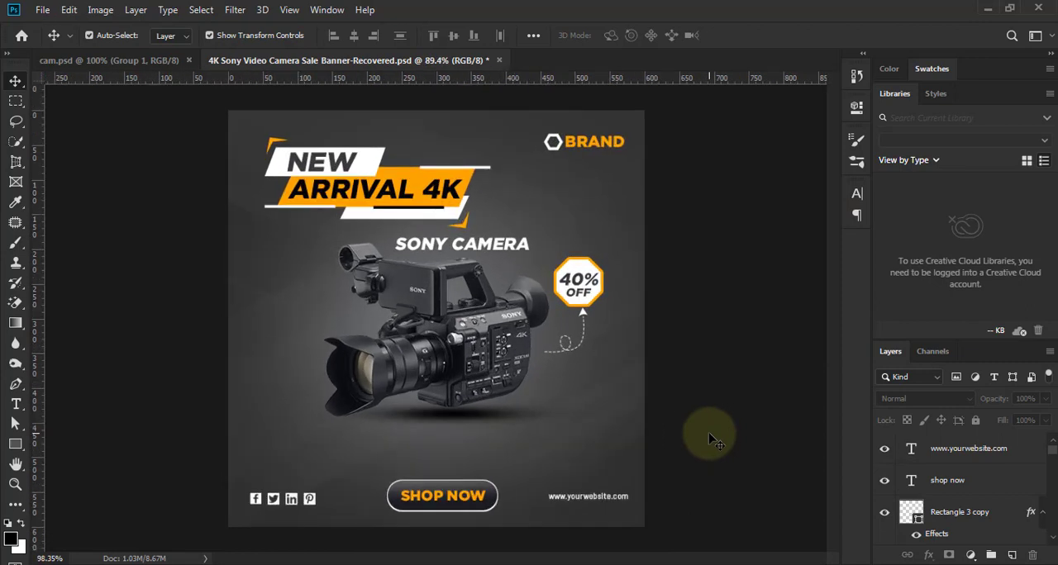
pyautogui.keyDown('alt'); pyautogui.scroll(1, 715, 440); pyautogui.keyUp('alt')
pyautogui.hotkey('ctrl', 'alt', 'shift', 'e')
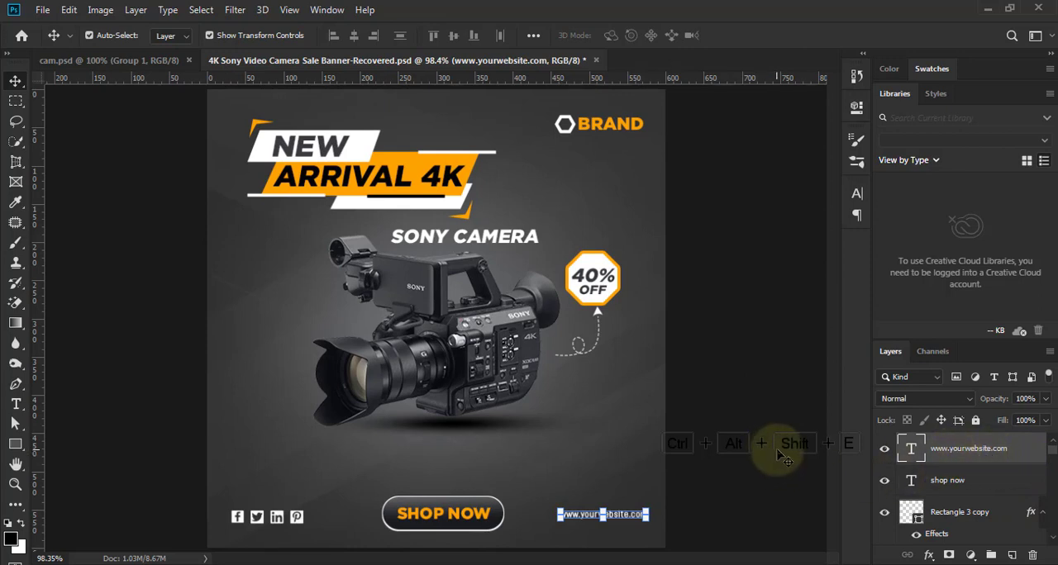
pyautogui.hotkey('ctrl', 'alt', 'shift', 'e')
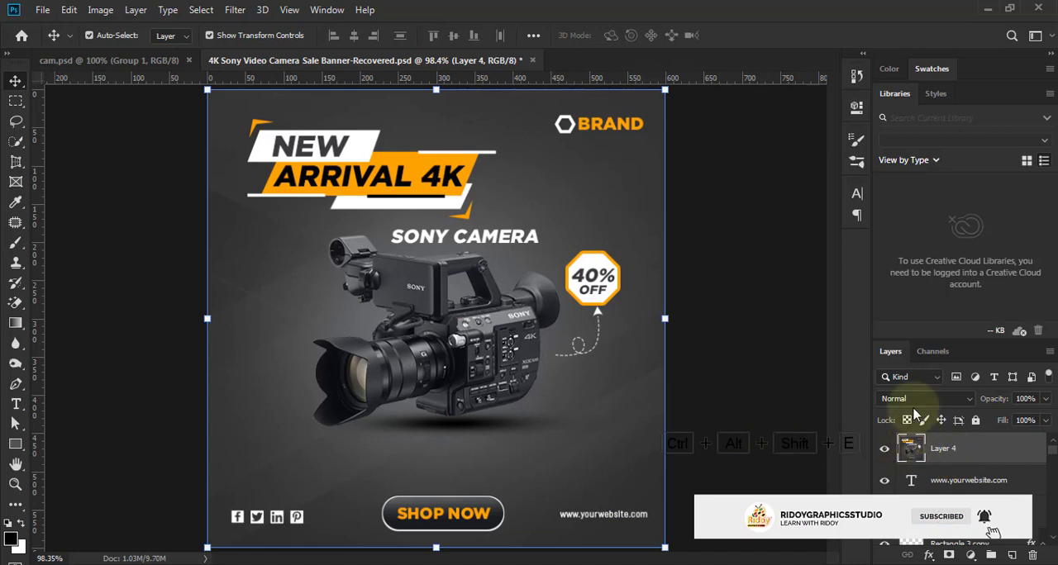
# - Open the Camera Raw Filter on the merged layer and set Shadows to -23
pyautogui.click(235, 9)
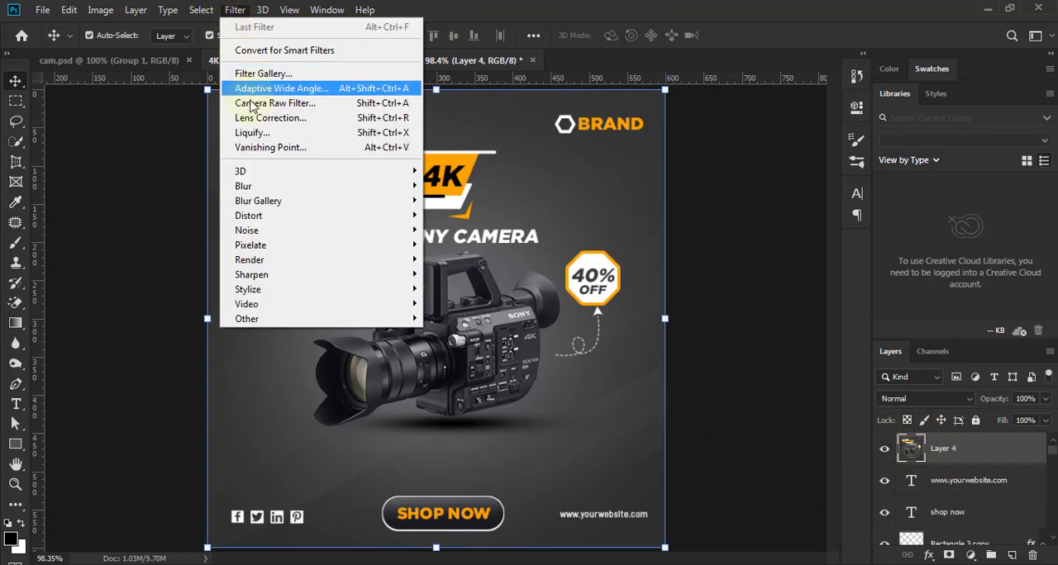
pyautogui.moveTo(200, 10)
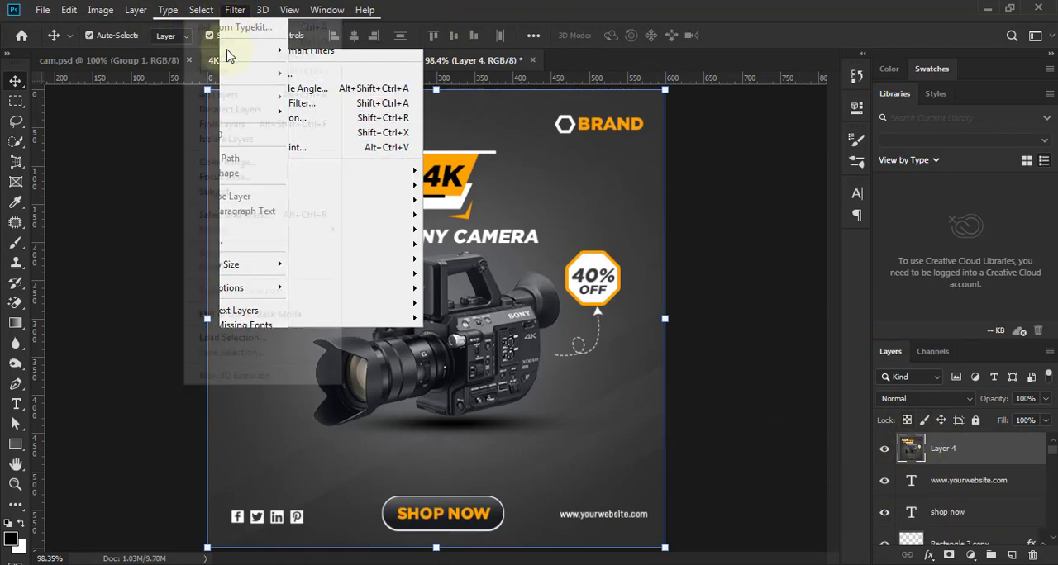
pyautogui.moveTo(238, 11)
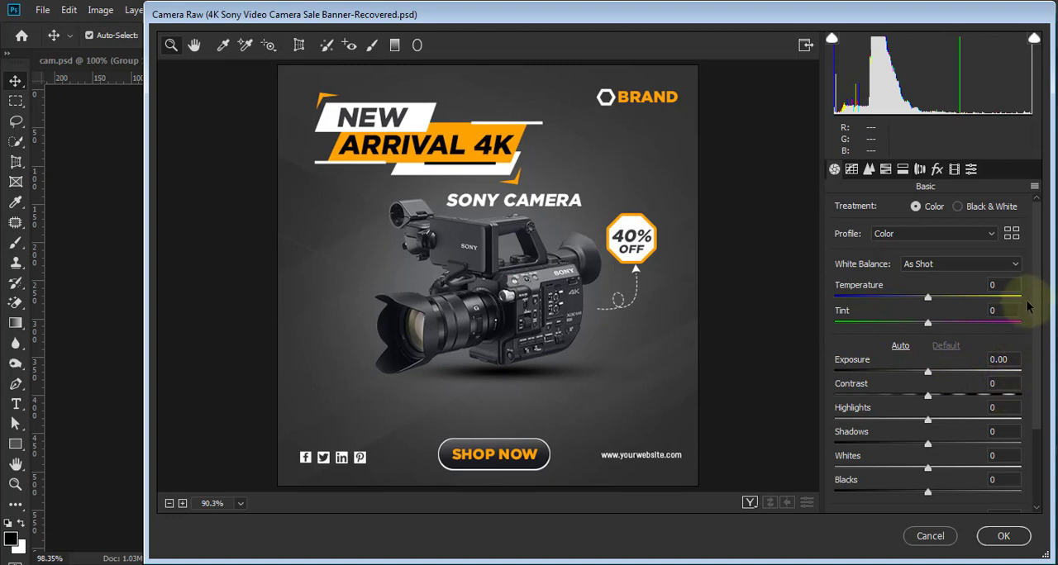
pyautogui.scroll(-2, 1032, 339)
pyautogui.scroll(-1, 1035, 347)
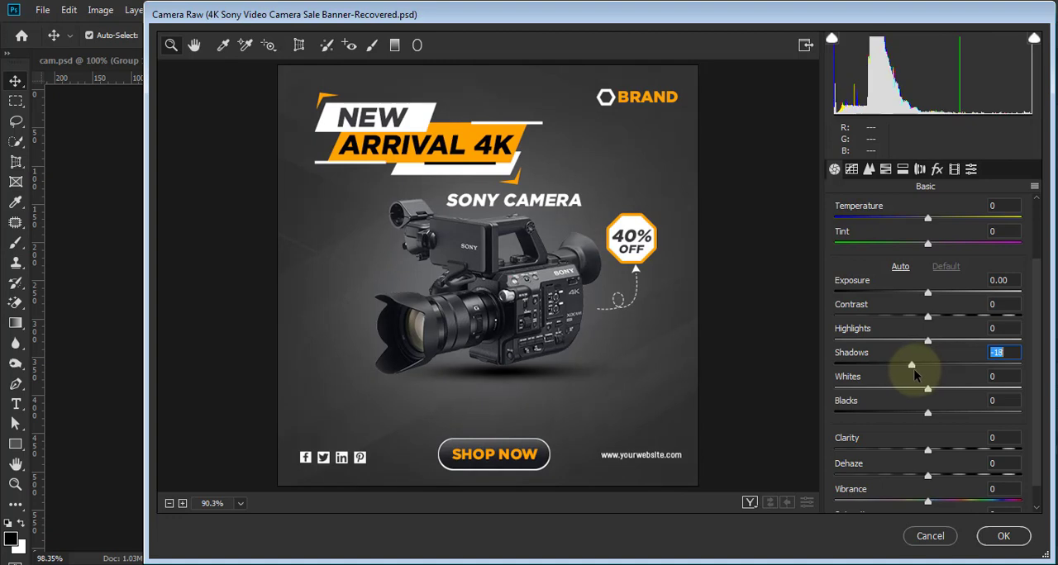
pyautogui.moveTo(913, 369); pyautogui.dragTo(906, 369)
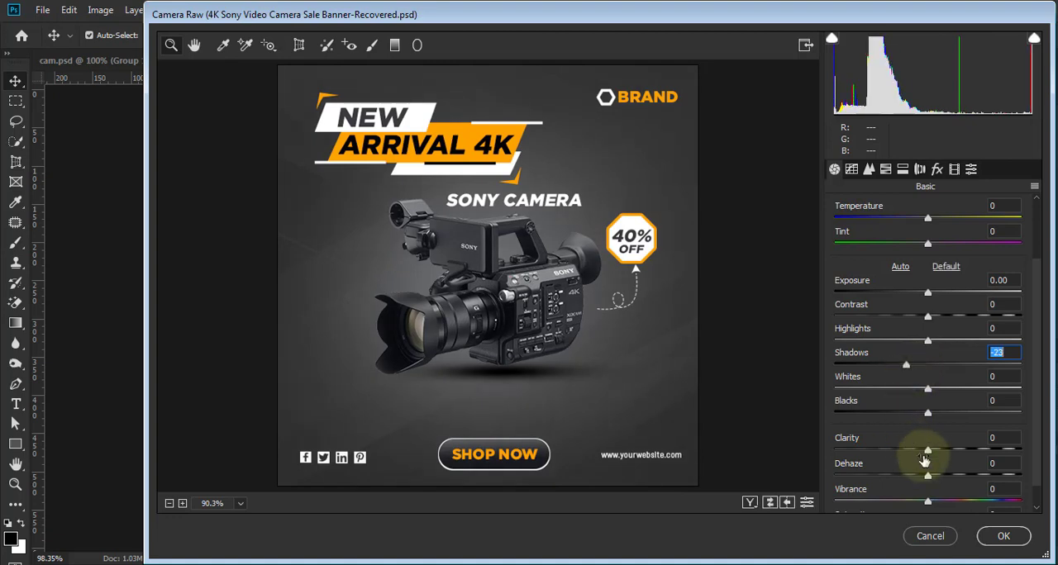
# - Raise the merged layer's Clarity to +25 in the Camera Raw basic adjustments
pyautogui.click(927, 450)
pyautogui.moveTo(937, 454); pyautogui.dragTo(950, 457)
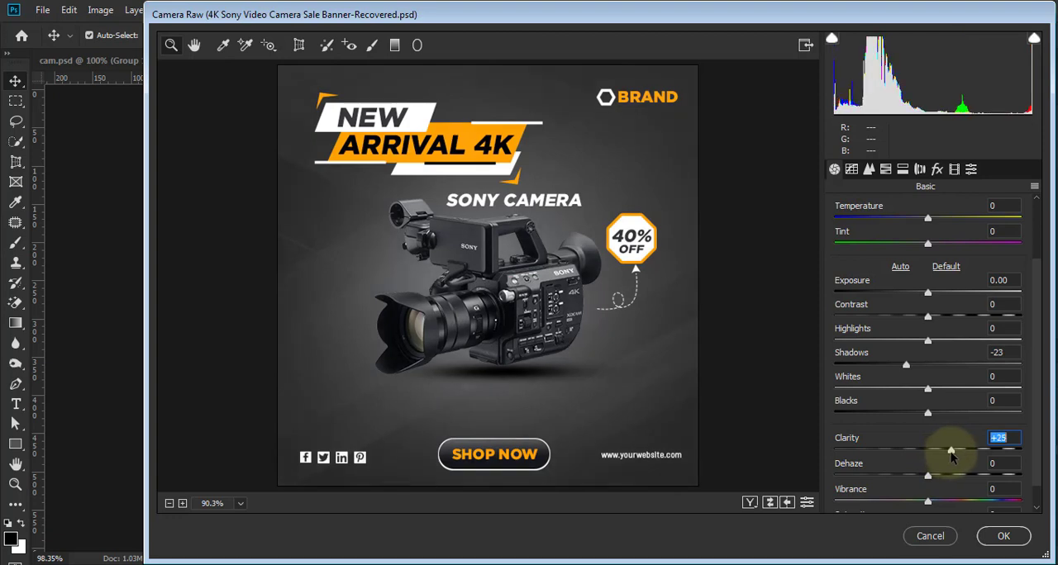
pyautogui.scroll(-1, 1036, 379)
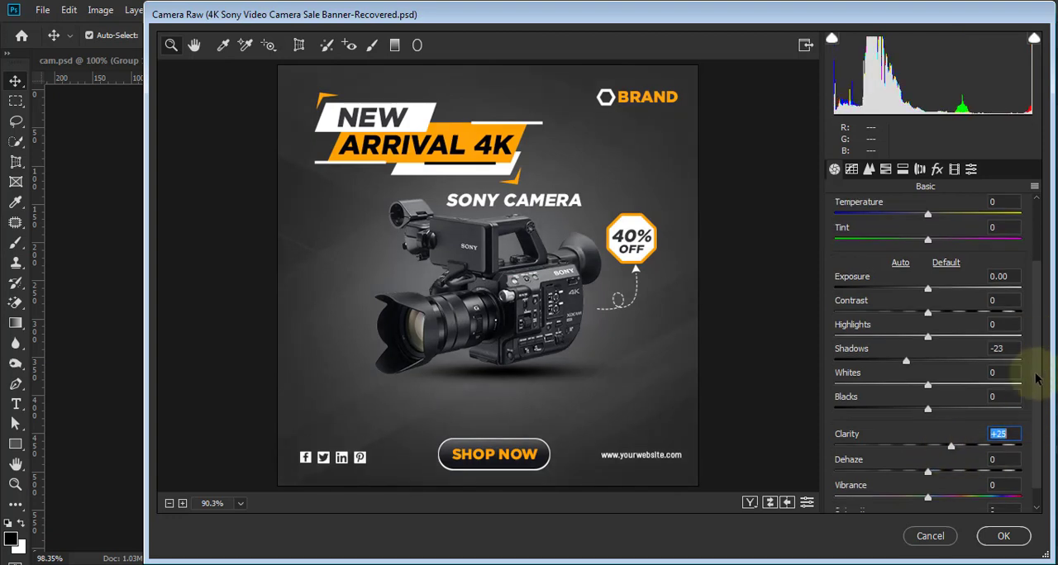
pyautogui.scroll(-1, 1037, 386)
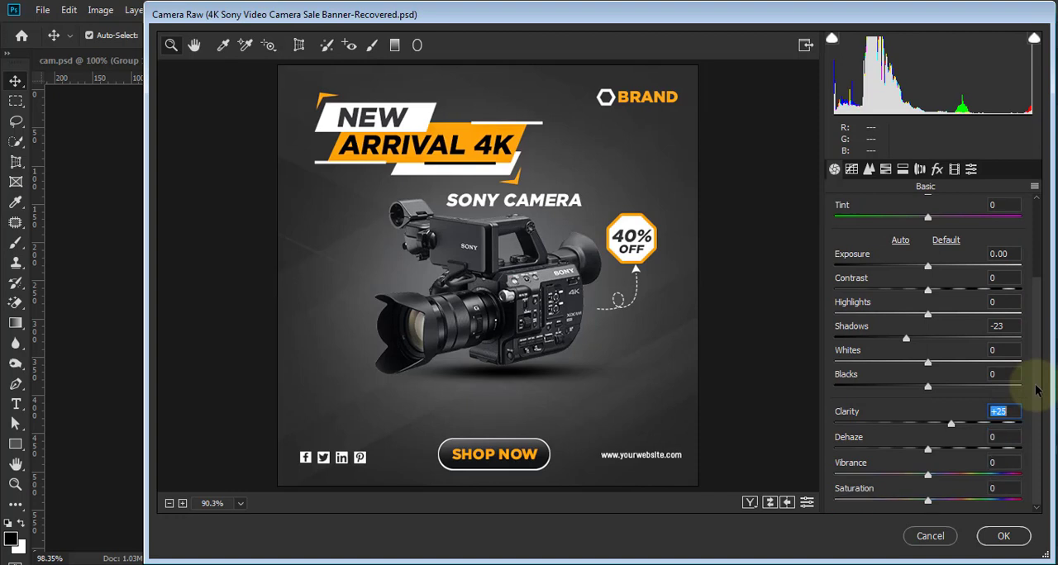
pyautogui.scroll(2, 1037, 340)
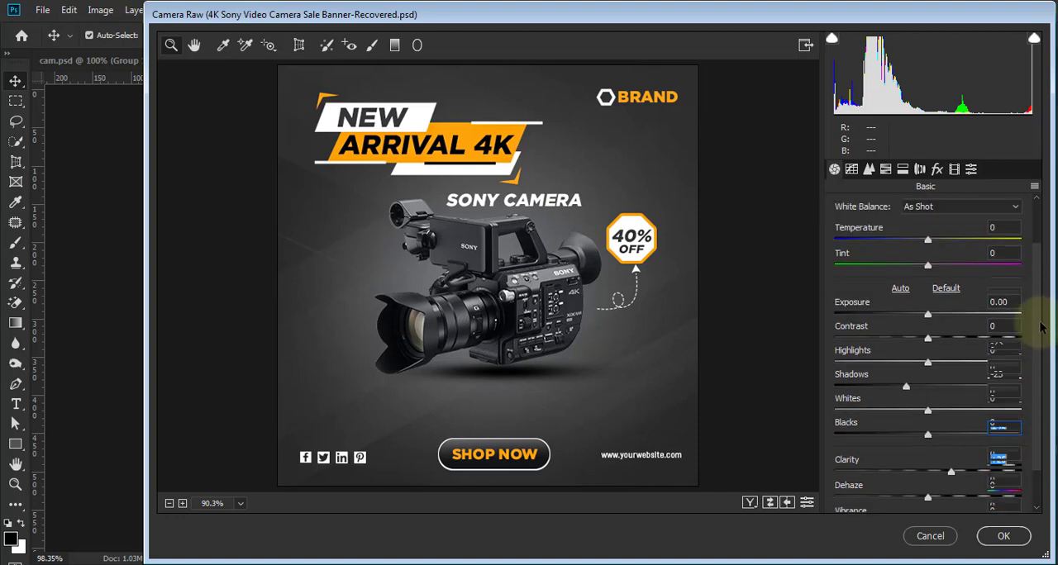
# - Add a Highlight Priority post-crop vignette with an amount of -29 and apply the Camera Raw adjustments
pyautogui.click(938, 172)
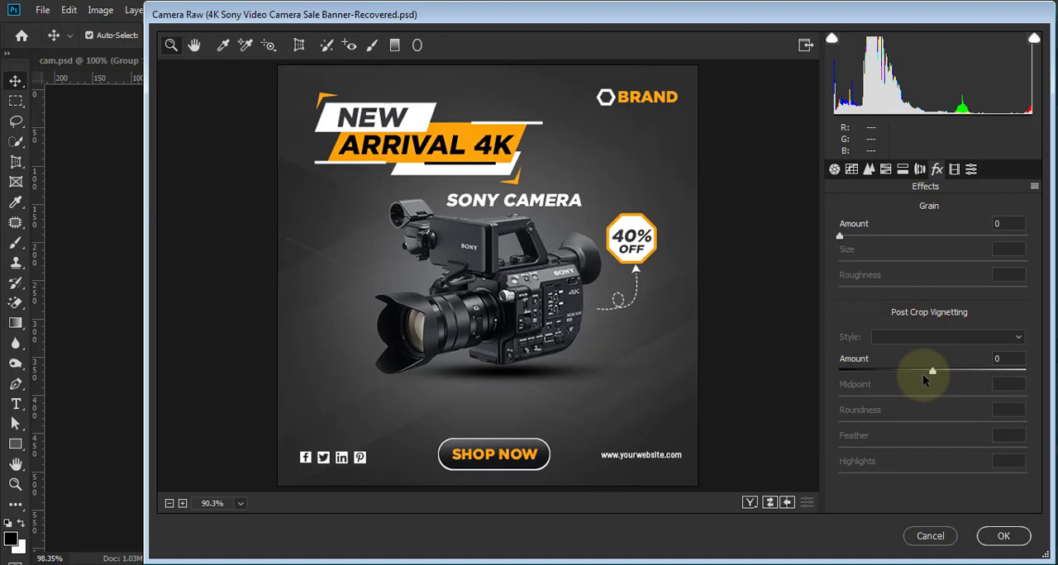
pyautogui.click(923, 375)
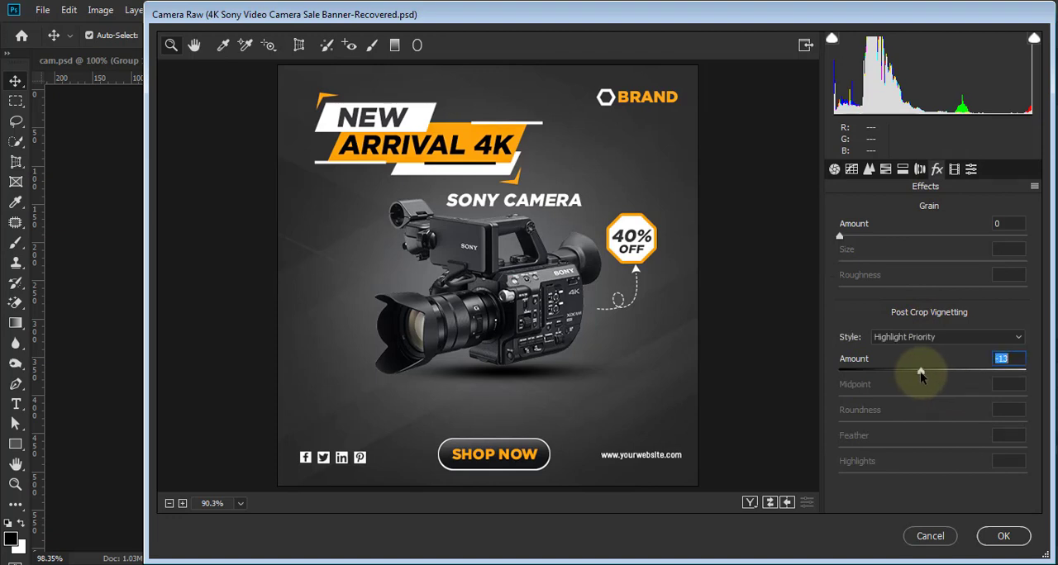
pyautogui.moveTo(921, 375); pyautogui.dragTo(905, 376)
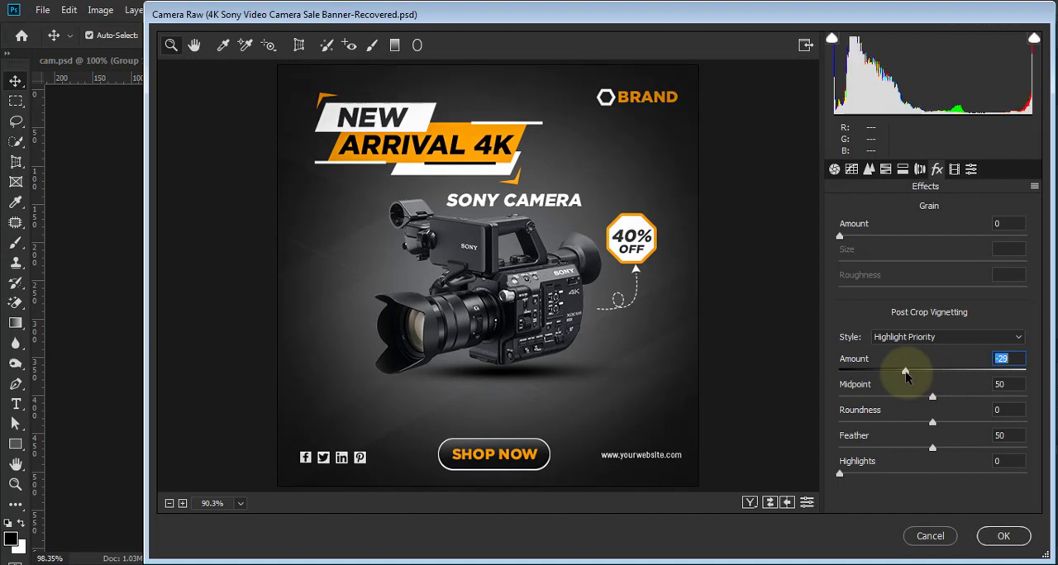
pyautogui.click(1000, 537)
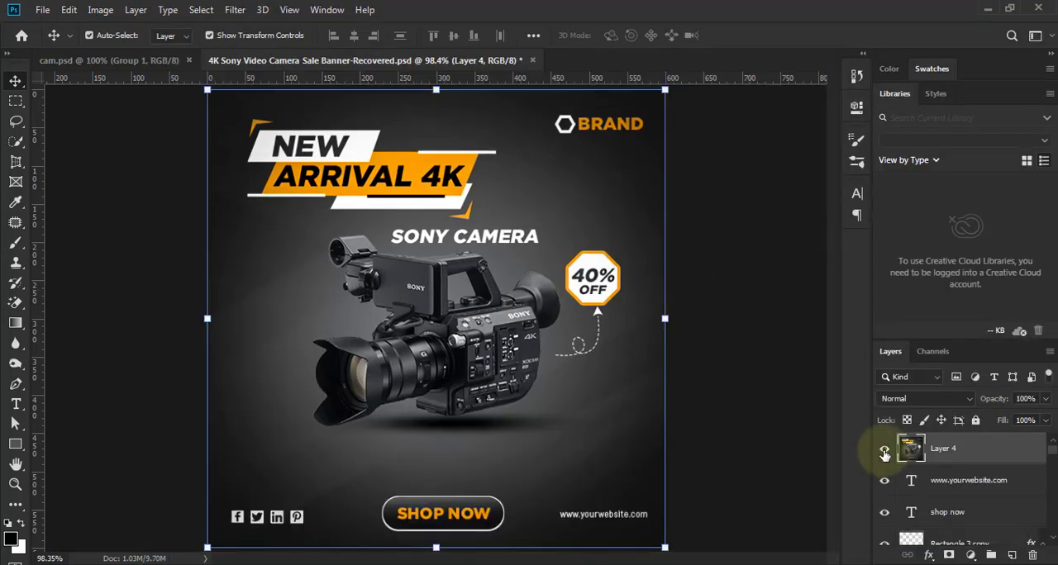
# - Compare the banner with and without the filtered merged layer, leaving that layer shown and deselected
pyautogui.click(884, 453)
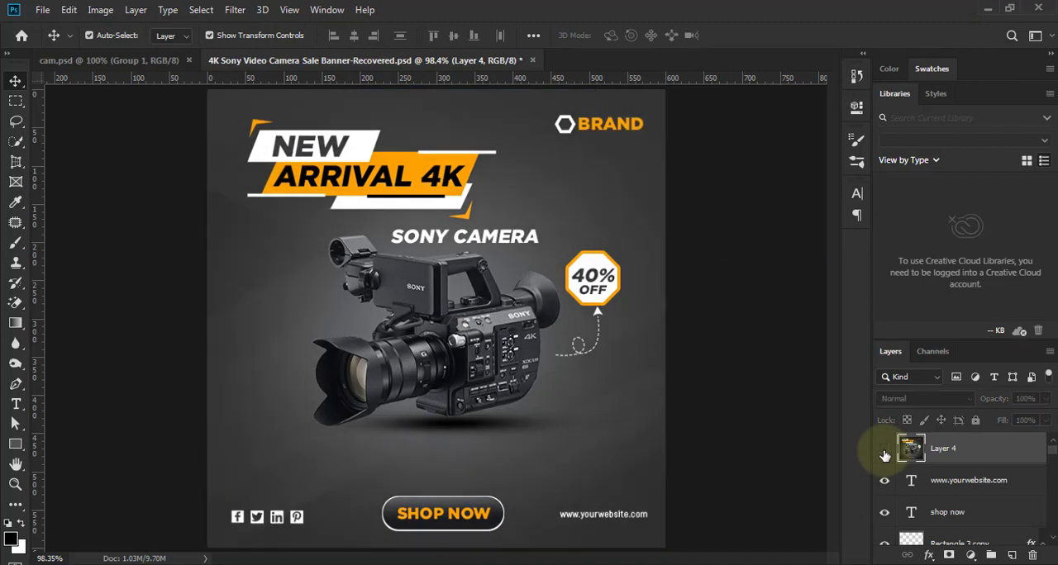
pyautogui.click(884, 452)
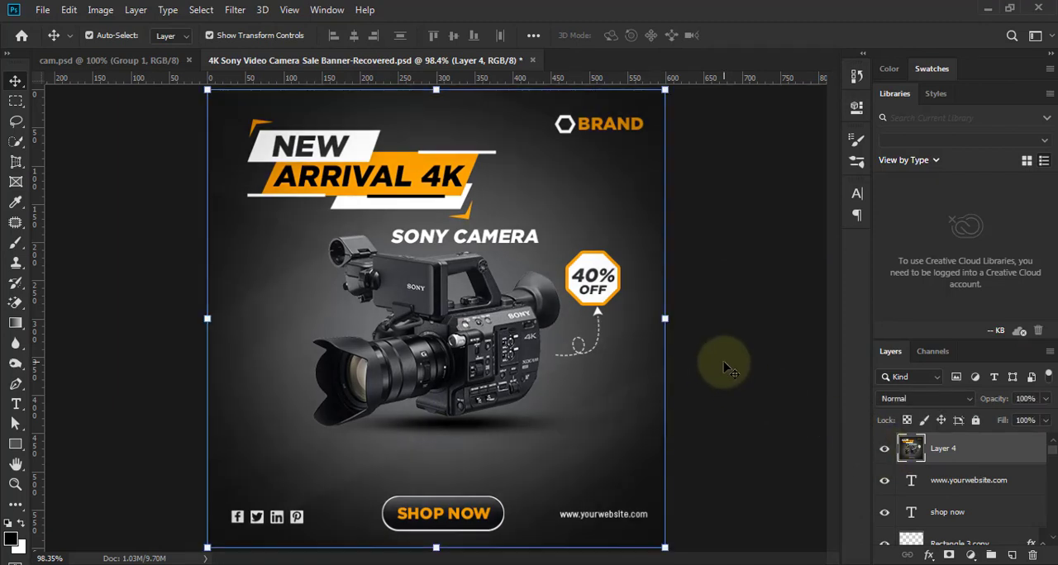
pyautogui.click(570, 547)
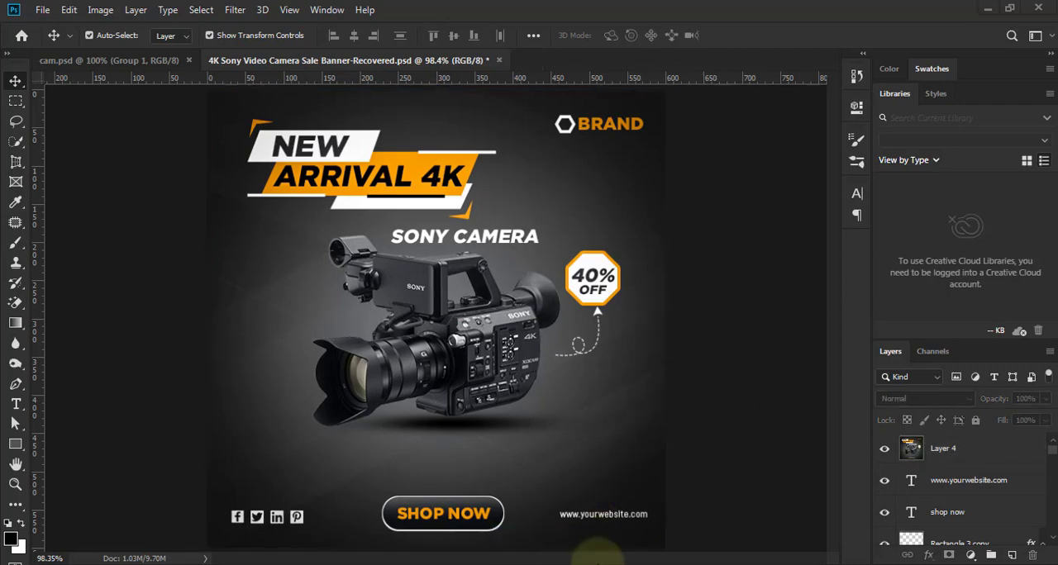